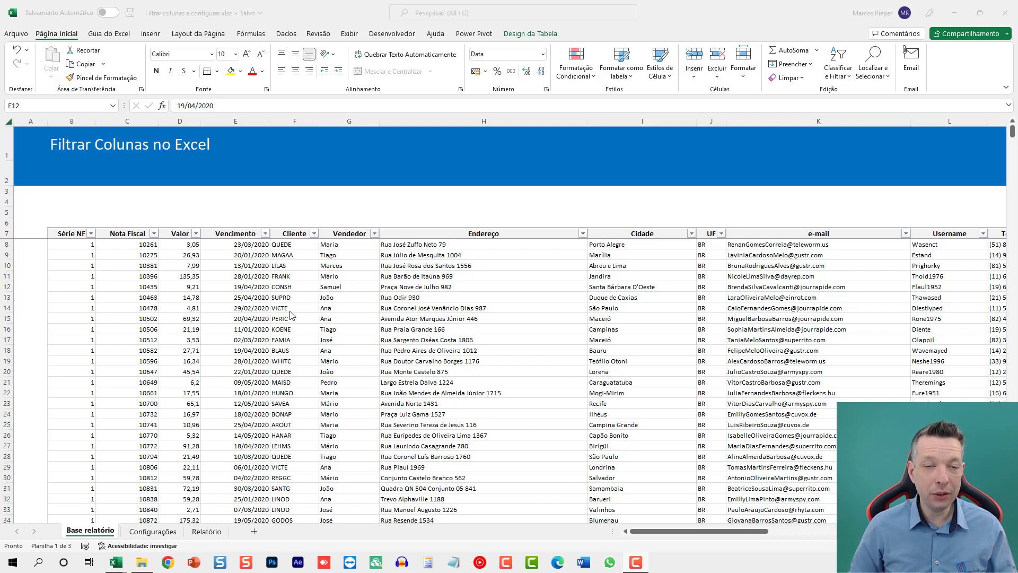
Step: Examine the table's header row, its table design settings and the Vencimento, Valor and Nota Fiscal columns
{"action": "left_click_drag", "start_coordinate": [74, 233], "coordinate": [752, 233]}
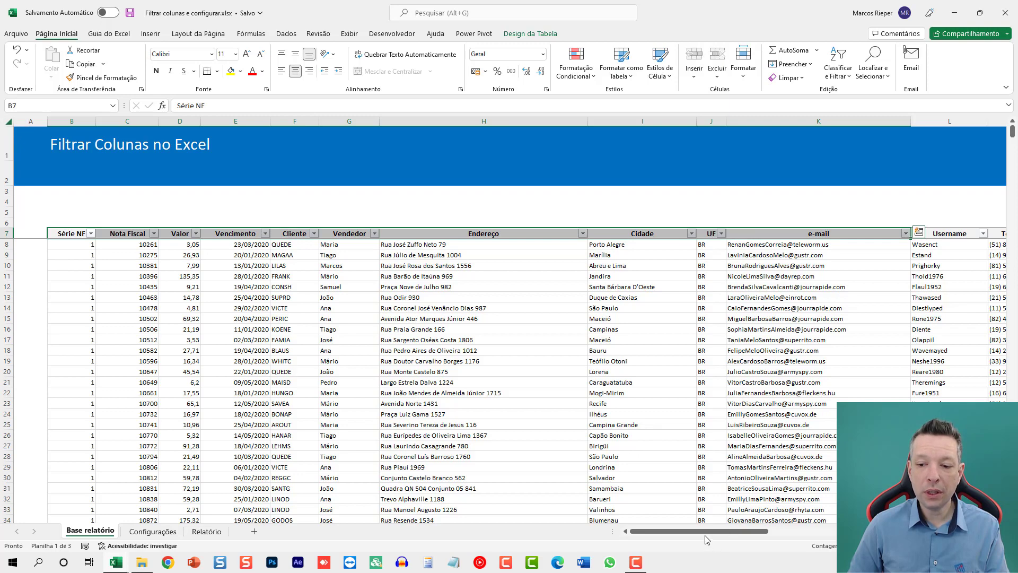
{"action": "left_click_drag", "start_coordinate": [706, 539], "coordinate": [551, 546]}
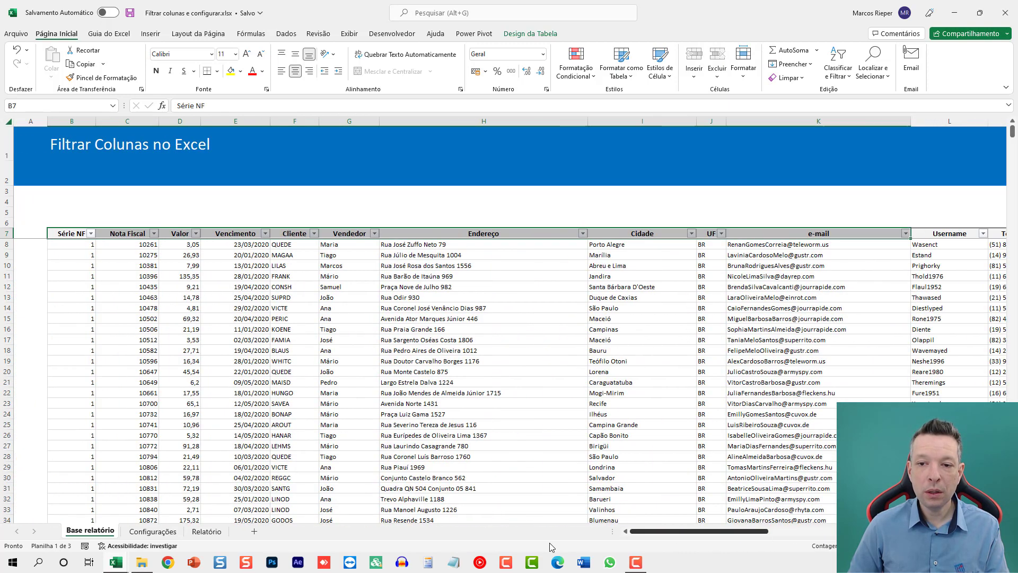
{"action": "left_click", "coordinate": [477, 350]}
{"action": "left_click", "coordinate": [530, 34]}
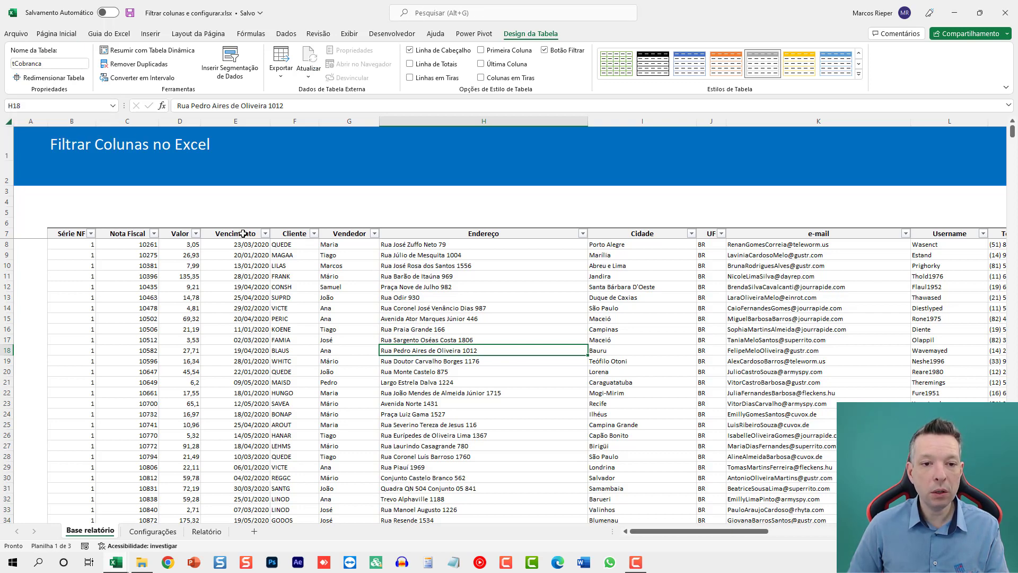
{"action": "left_click_drag", "start_coordinate": [243, 233], "coordinate": [249, 335]}
{"action": "left_click_drag", "start_coordinate": [182, 255], "coordinate": [182, 351]}
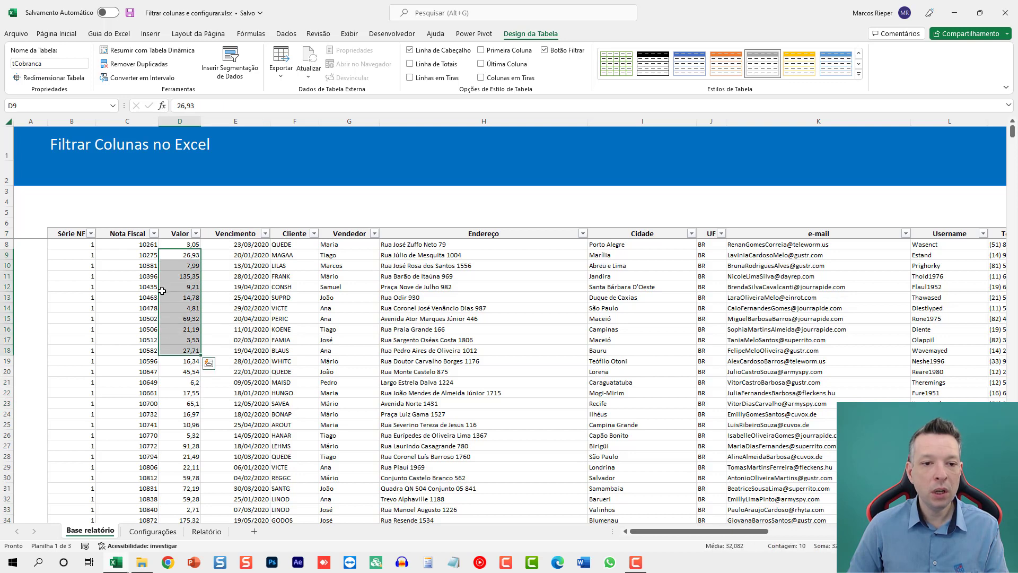
{"action": "left_click_drag", "start_coordinate": [137, 253], "coordinate": [130, 360]}
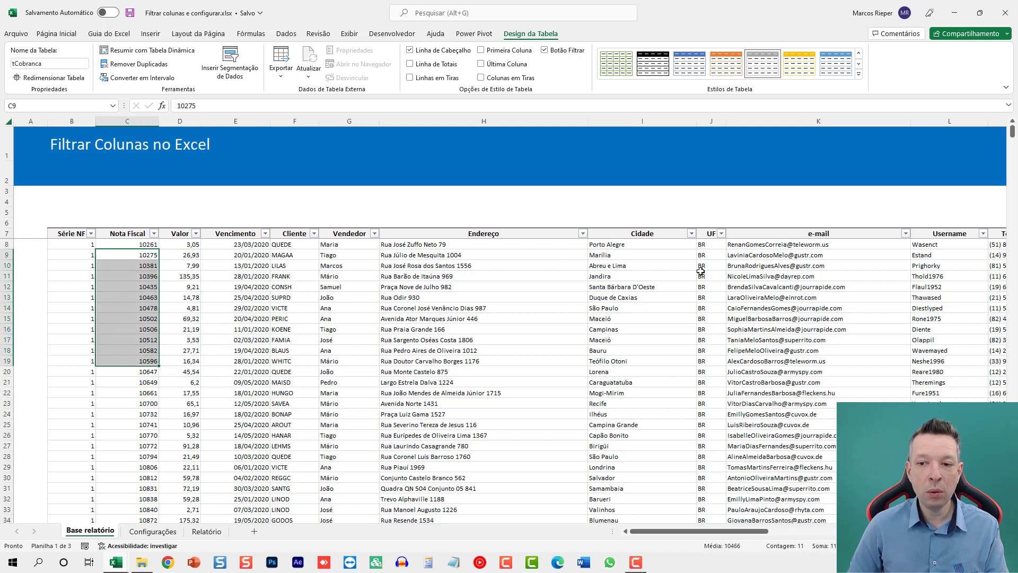
{"action": "mouse_move", "coordinate": [684, 535]}
{"action": "left_mouse_down"}
{"action": "mouse_move", "coordinate": [734, 535]}
{"action": "mouse_move", "coordinate": [669, 535]}
{"action": "left_mouse_up"}
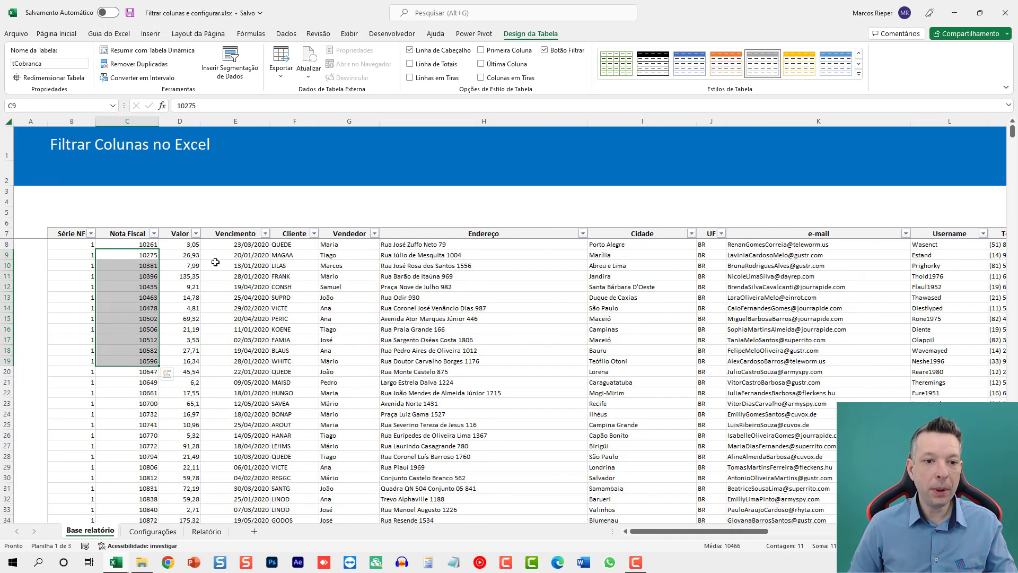
{"action": "left_click", "coordinate": [222, 247]}
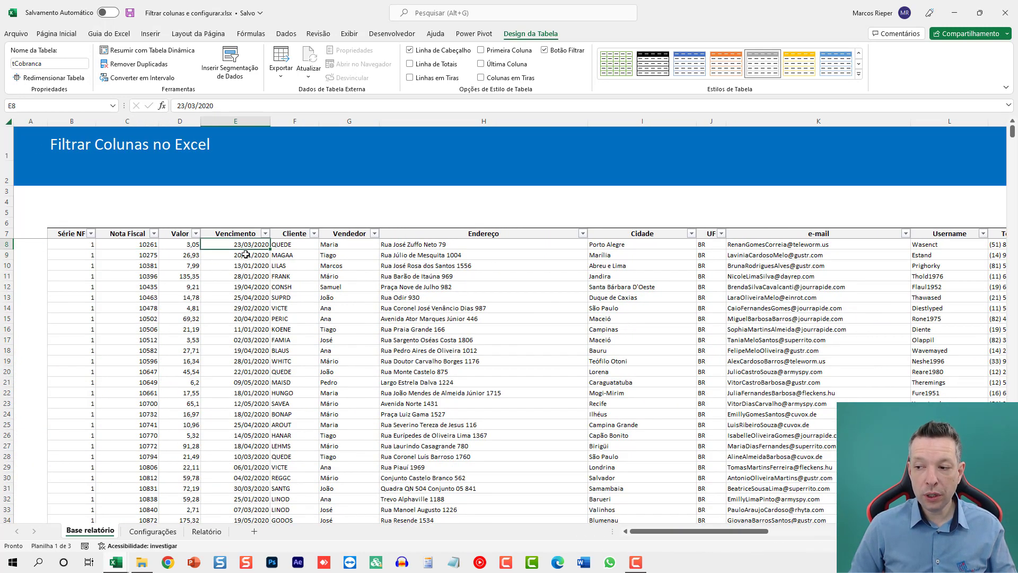
{"action": "key", "text": "alt+Tab"}
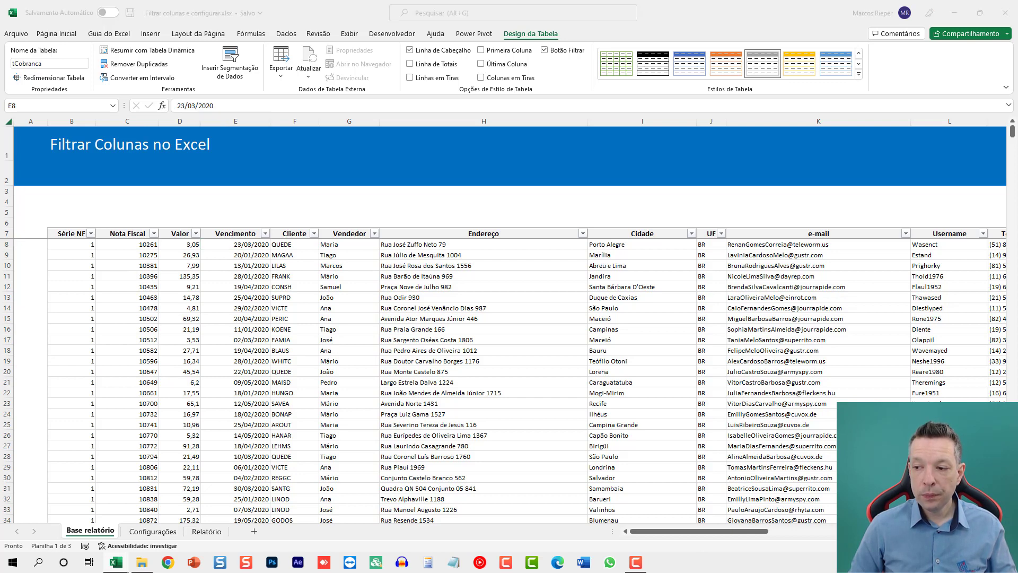
{"action": "key", "text": "alt+Tab"}
Step: Insert a new table column before Vencimento and title it Real
{"action": "left_click", "coordinate": [231, 118]}
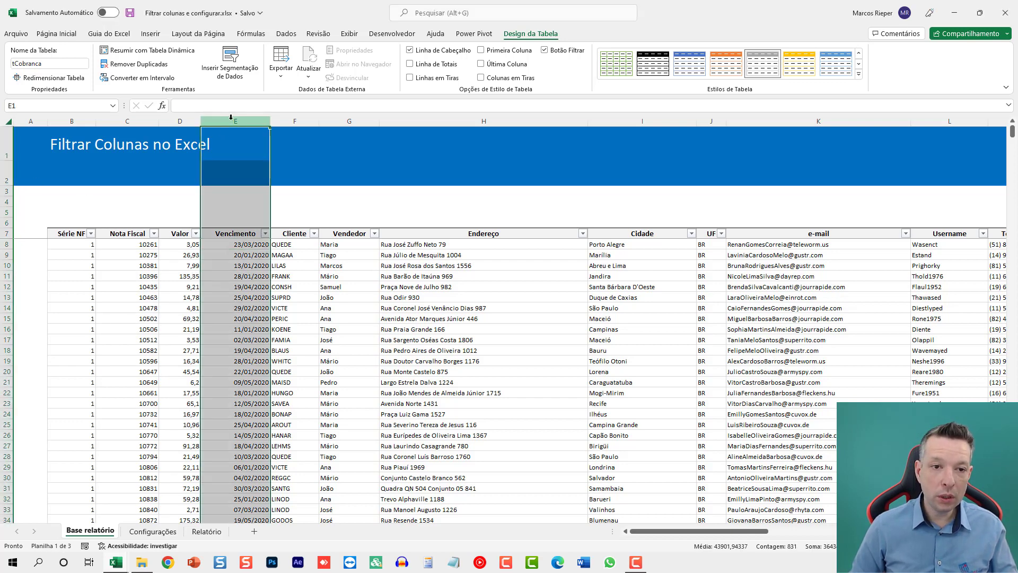
{"action": "key", "text": "ctrl+plus"}
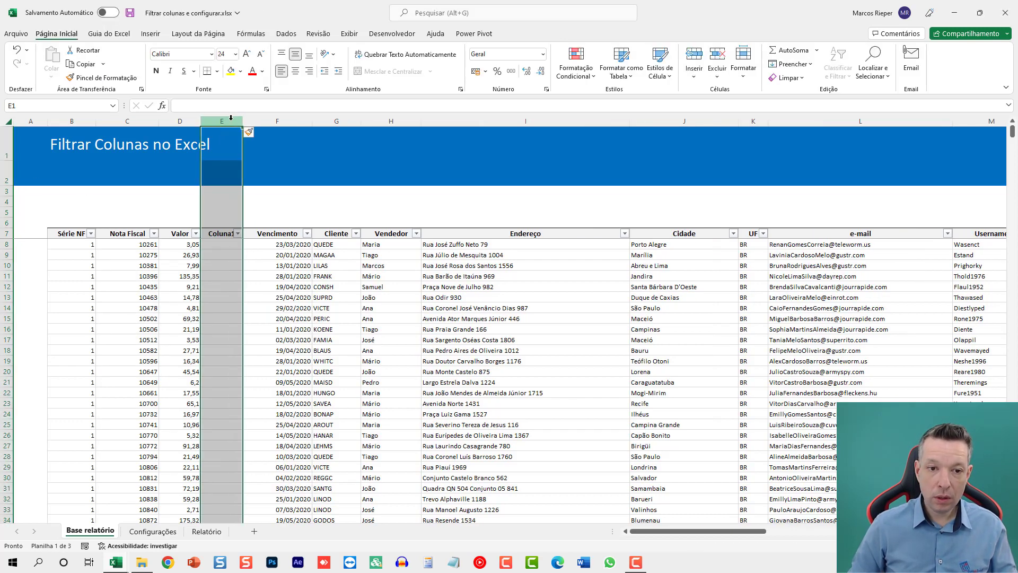
{"action": "left_click", "coordinate": [215, 234]}
{"action": "type", "text": "R"}
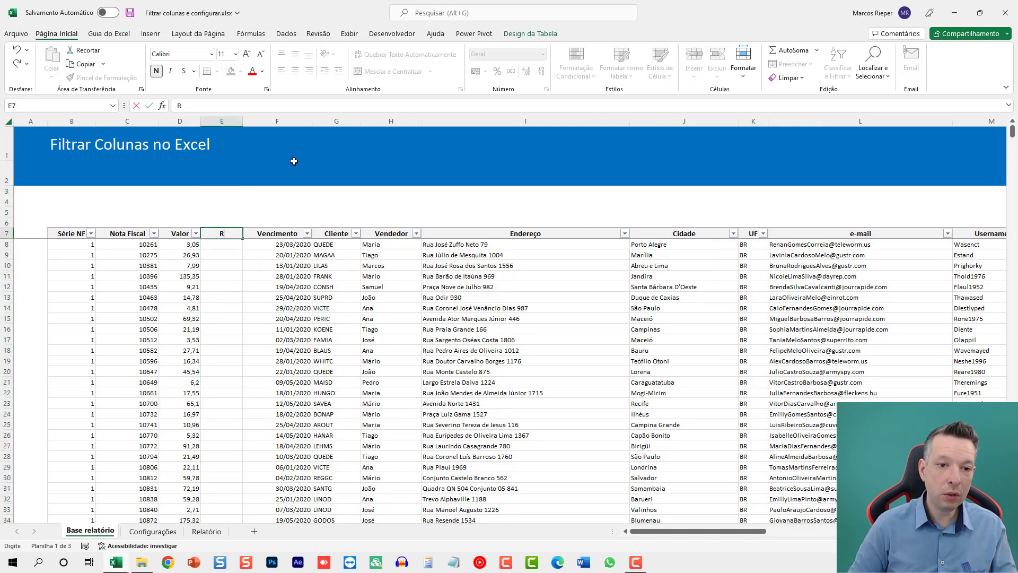
{"action": "type", "text": "eal"}
{"action": "key", "text": "Return"}
{"action": "type", "text": "="}
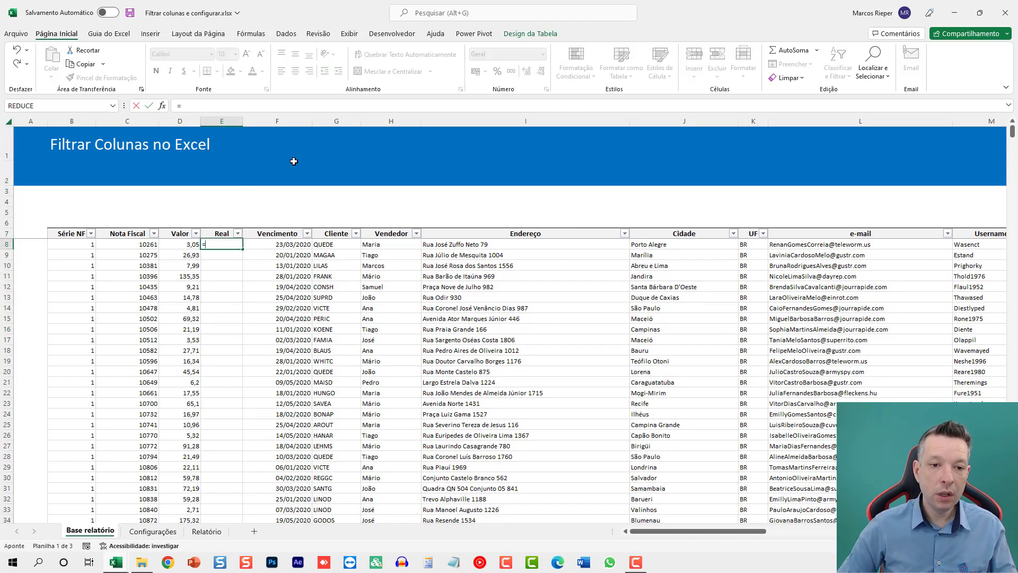
{"action": "key", "text": "Left"}
{"action": "type", "text": "*0,"}
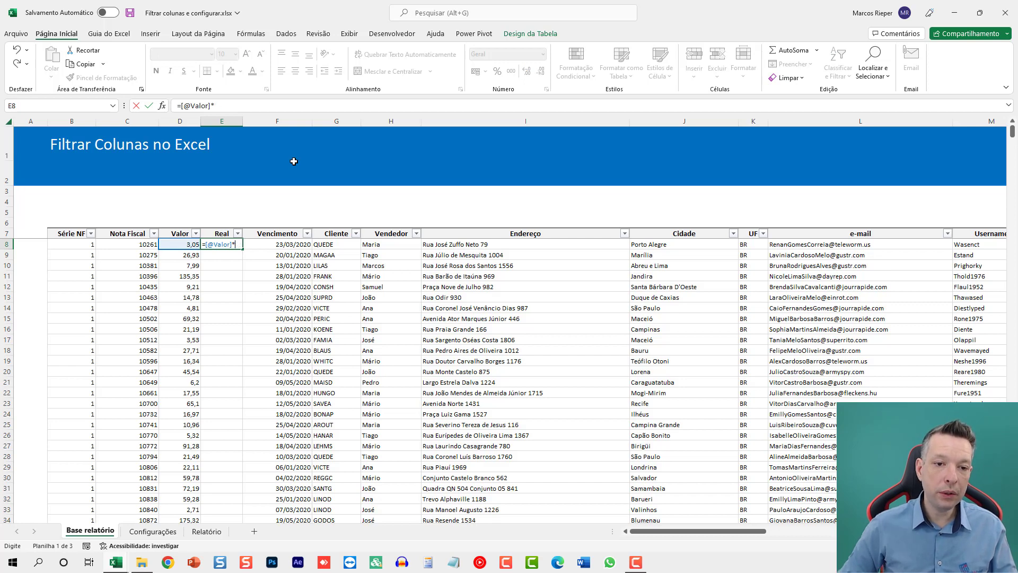
{"action": "key", "text": "BackSpace"}
{"action": "key", "text": "BackSpace"}
{"action": "type", "text": "5,05"}
{"action": "key", "text": "Return"}
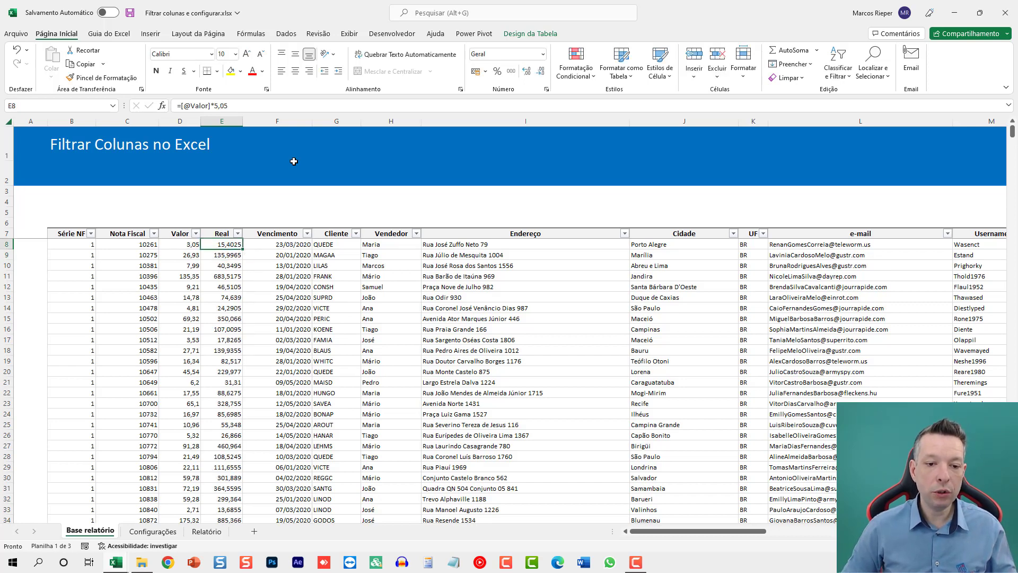
Step: Replace all formulas in the Real column with their values
{"action": "key", "text": "ctrl+shift+Down"}
{"action": "key", "text": "ctrl+c"}
{"action": "key", "text": "ctrl+shift+v"}
{"action": "key", "text": "ctrl+Up"}
{"action": "key", "text": "Down"}
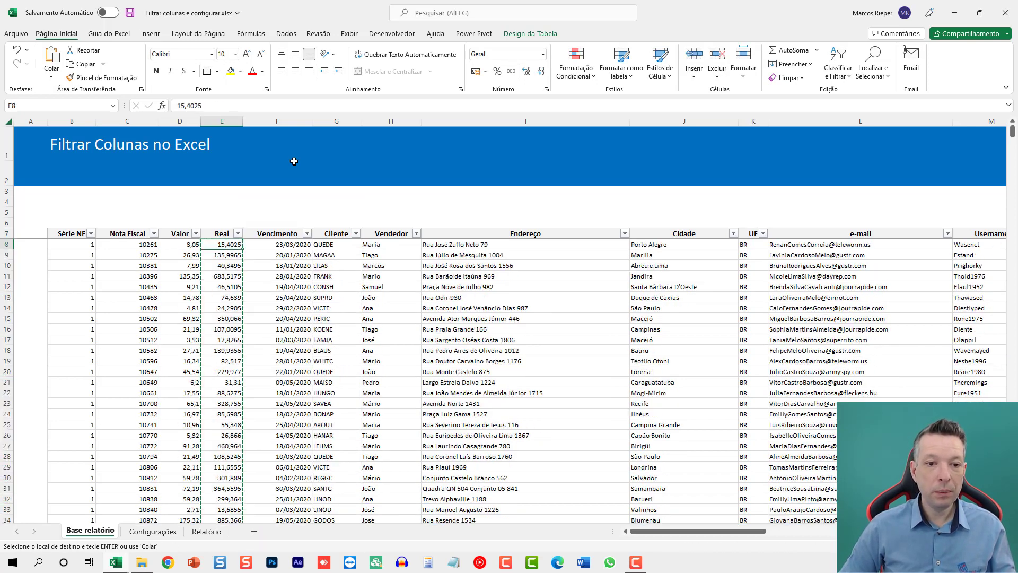
{"action": "key", "text": "Escape"}
Step: Format all values in the Real column with the thousands-separator accounting style
{"action": "key", "text": "ctrl+shift+Down"}
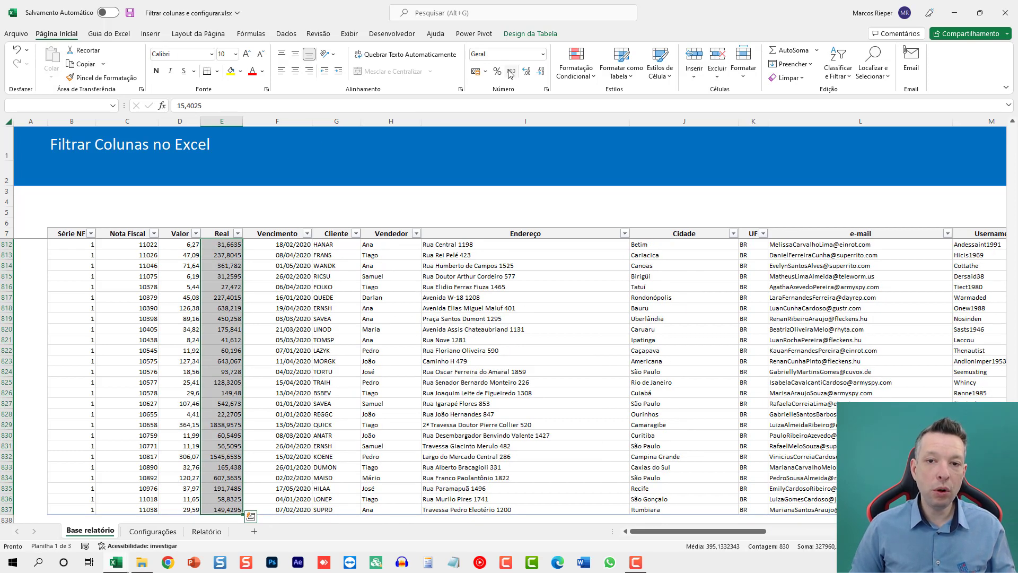
{"action": "left_click", "coordinate": [511, 71]}
{"action": "key", "text": "ctrl+Up"}
{"action": "key", "text": "Down"}
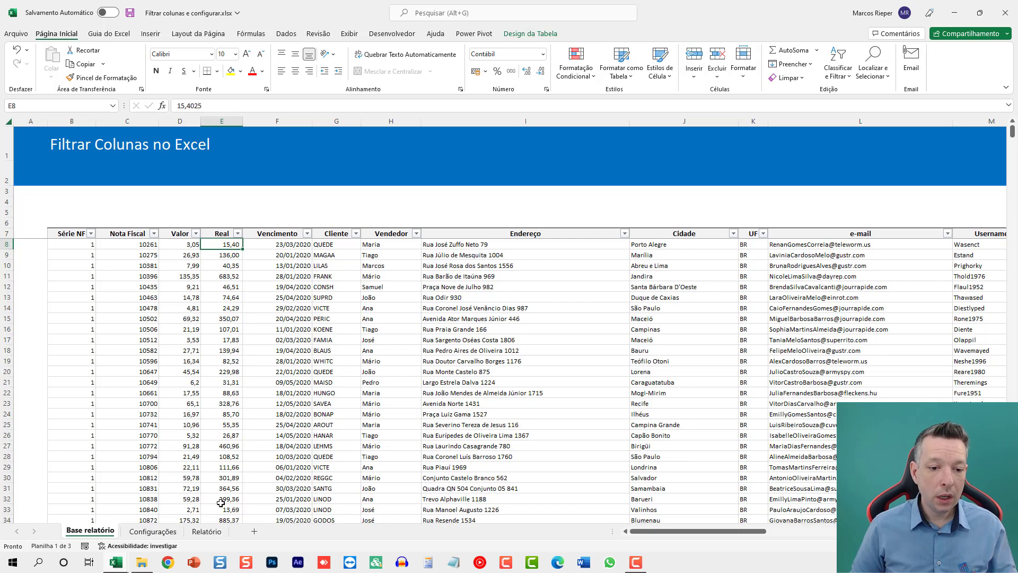
Step: Copy the complete table header row on the Base relatório sheet, starting from Série NF
{"action": "left_click", "coordinate": [152, 533]}
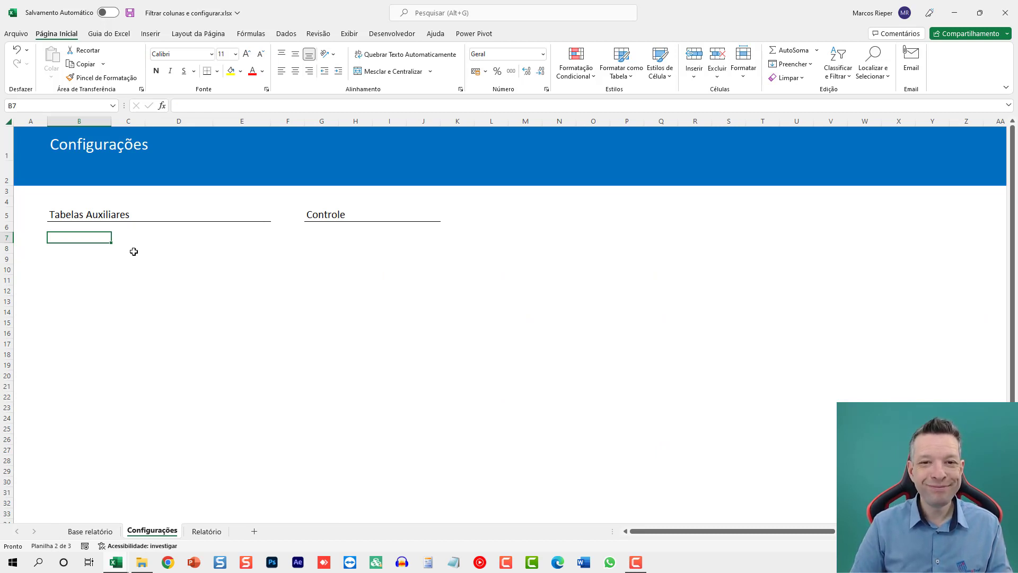
{"action": "left_click", "coordinate": [91, 531]}
{"action": "left_click", "coordinate": [72, 232]}
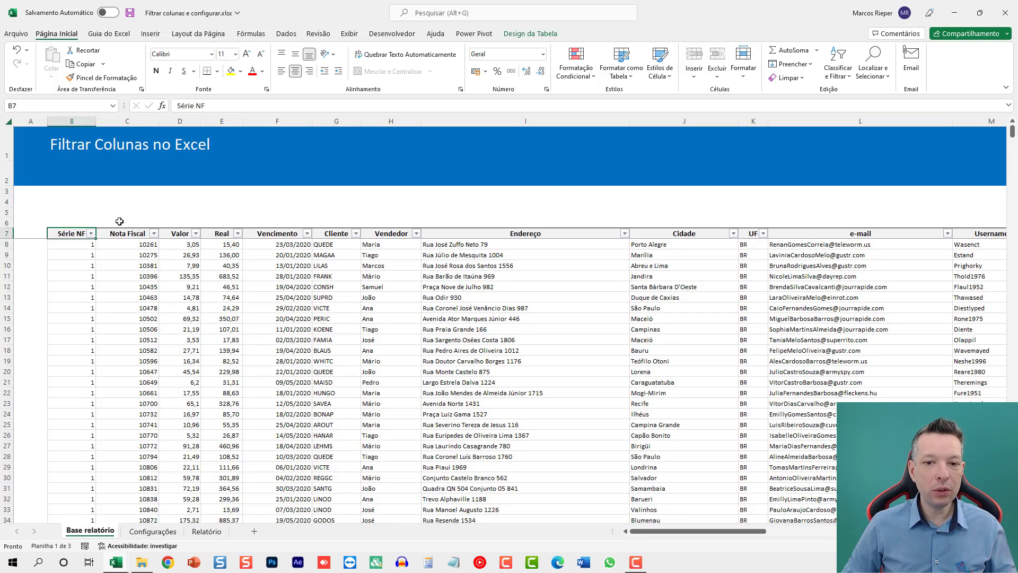
{"action": "key", "text": "ctrl+shift+Right"}
{"action": "key", "text": "ctrl+c"}
Step: Paste the copied headers as transposed values starting at cell B7 of the Configurações sheet
{"action": "left_click", "coordinate": [153, 531]}
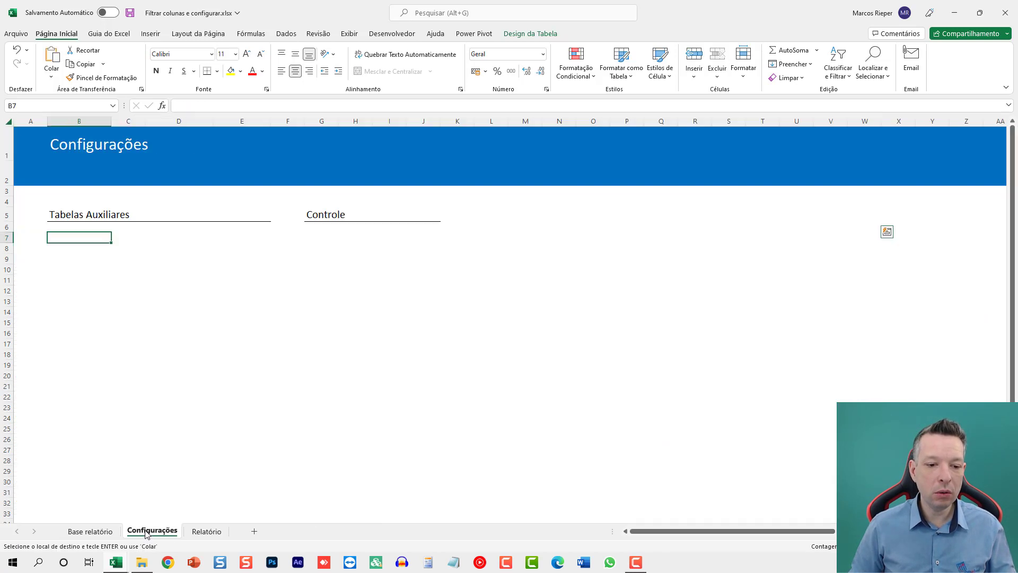
{"action": "right_click", "coordinate": [67, 232]}
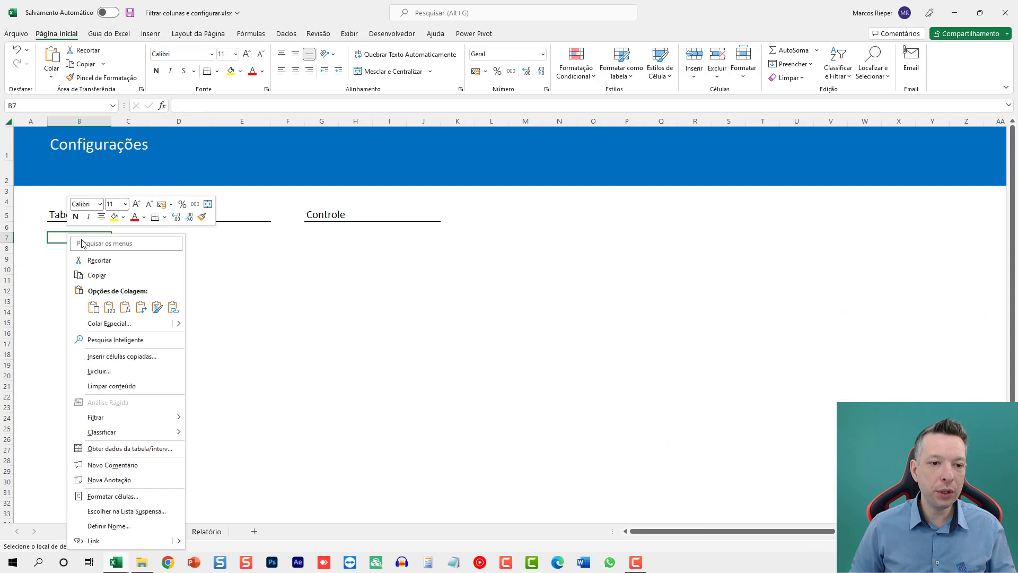
{"action": "left_click", "coordinate": [115, 330]}
{"action": "left_click", "coordinate": [412, 247]}
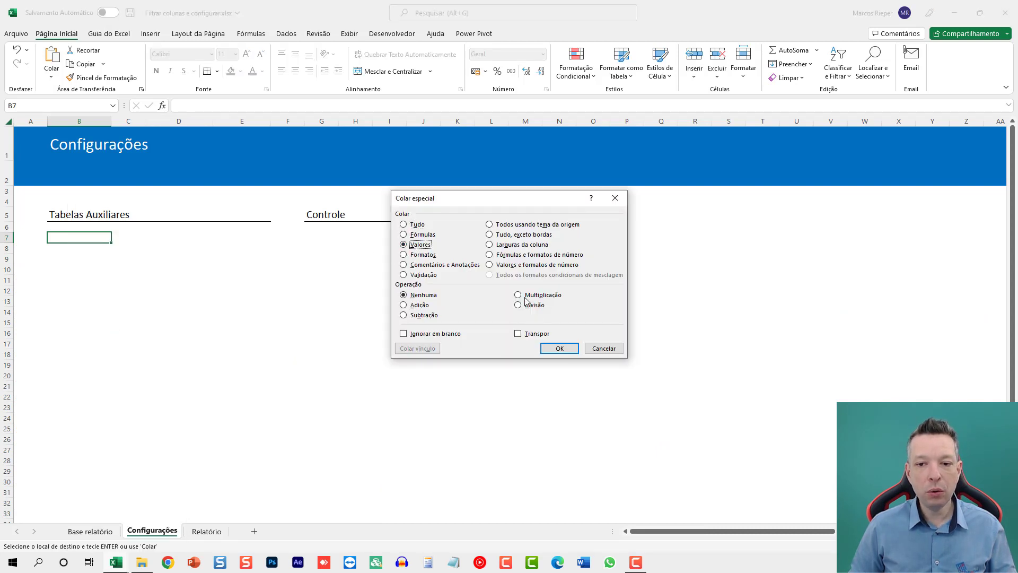
{"action": "left_click", "coordinate": [531, 337]}
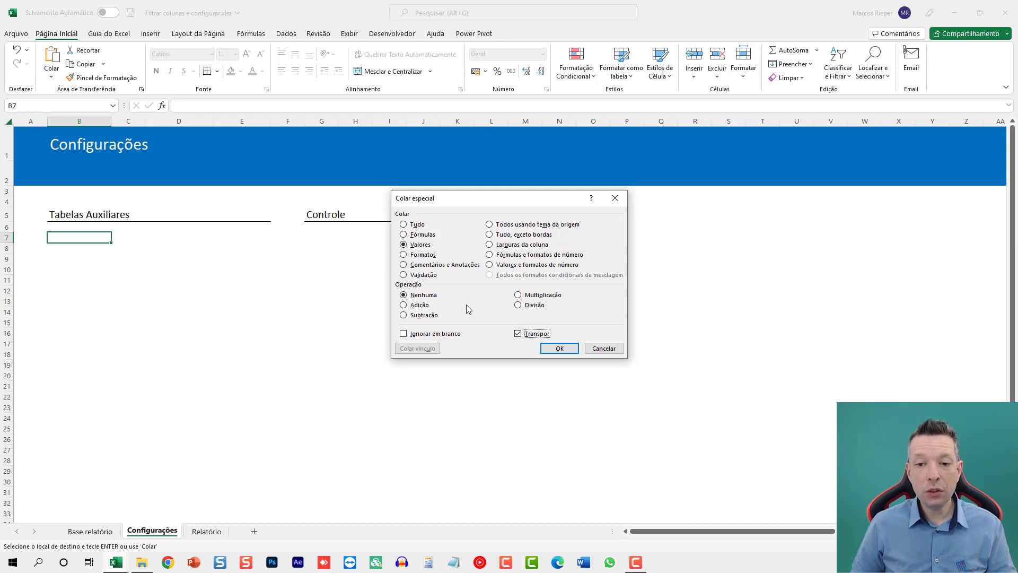
{"action": "left_click", "coordinate": [564, 346]}
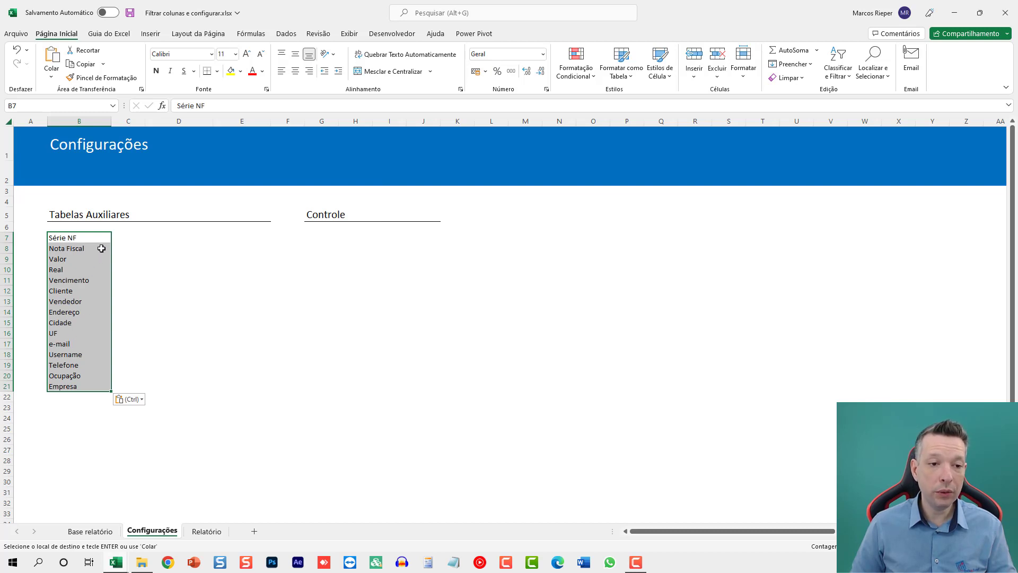
Step: Insert a row above the pasted field list and enter the heading Campos in B7
{"action": "left_click", "coordinate": [87, 239]}
{"action": "key", "text": "shift+space"}
{"action": "key", "text": "ctrl+plus"}
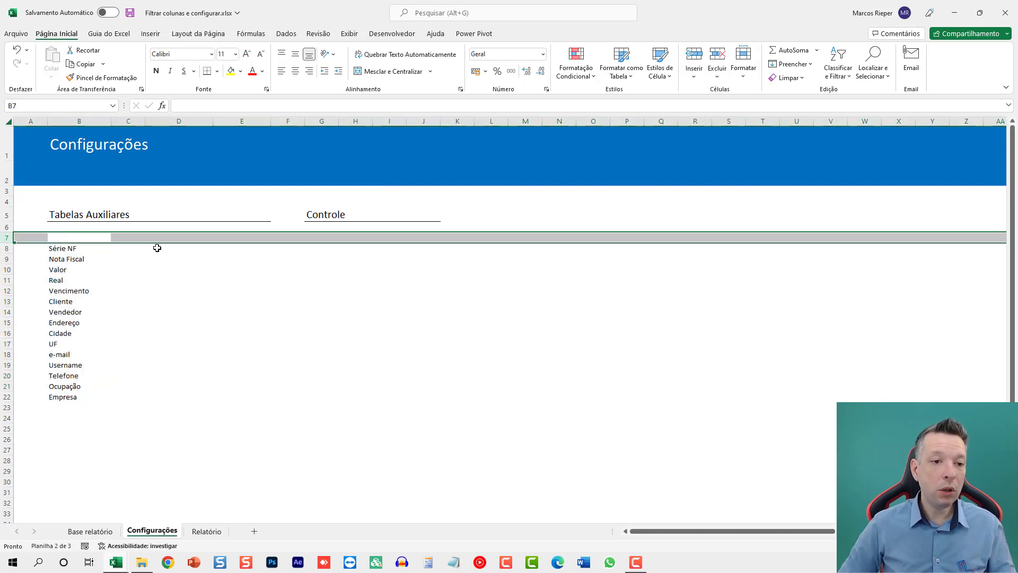
{"action": "type", "text": "Campos"}
{"action": "key", "text": "Tab"}
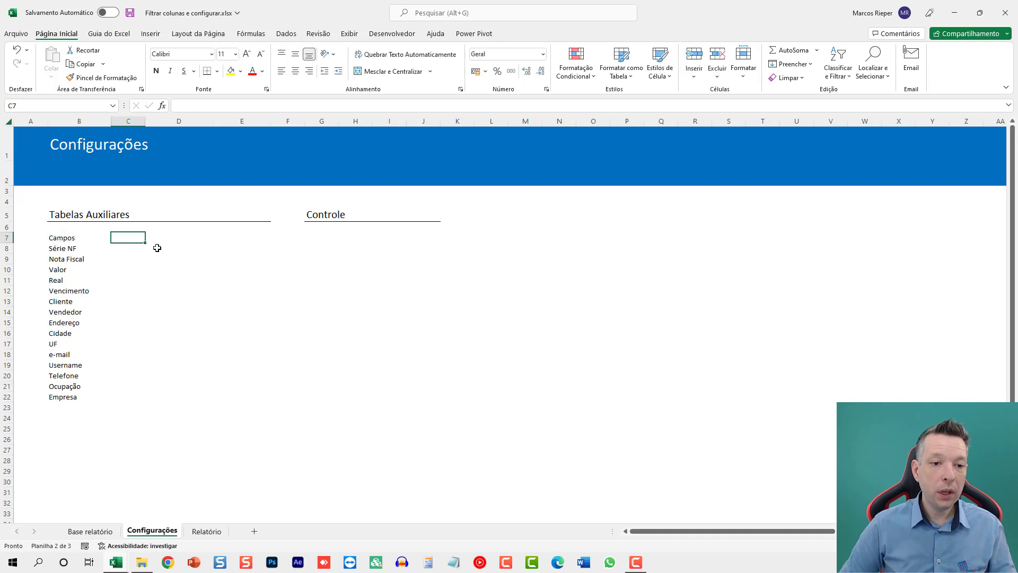
Step: Enter the heading Tipo in cells C7 and E7
{"action": "type", "text": "Tipo"}
{"action": "key", "text": "Tab"}
{"action": "key", "text": "Tab"}
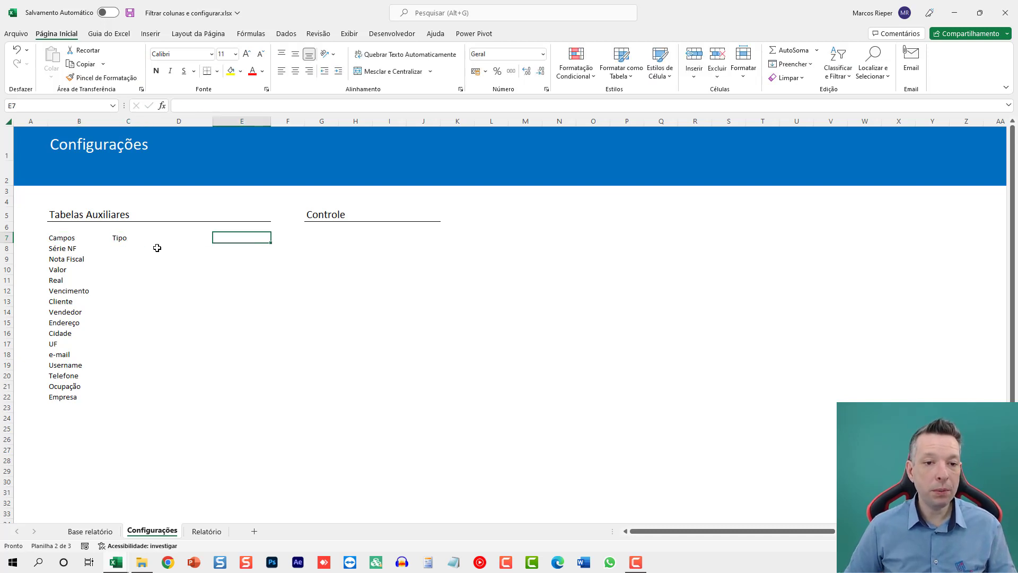
{"action": "type", "text": "Tipo"}
{"action": "key", "text": "Return"}
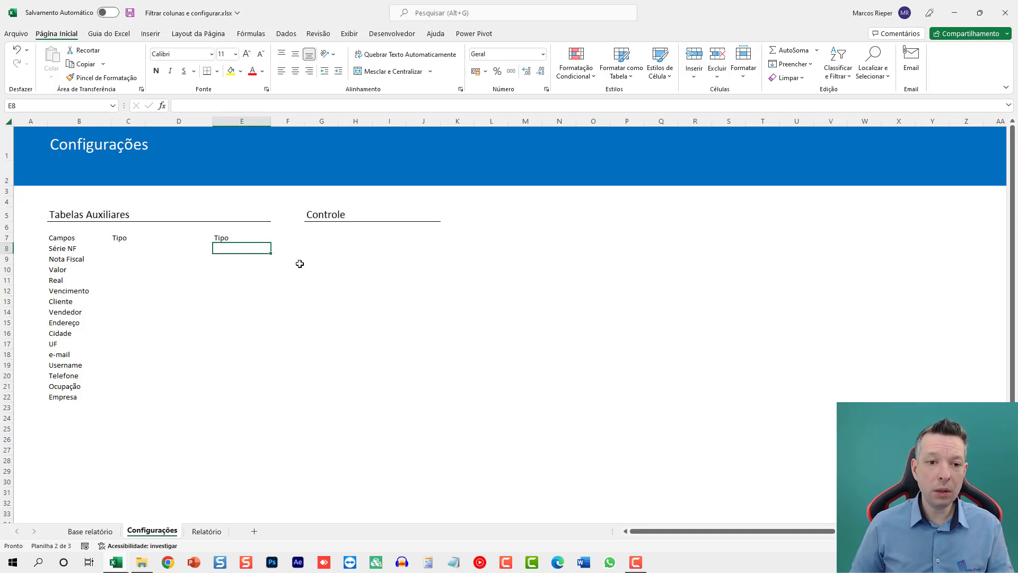
Step: List the types Inteiro, Data, Decimal, Texto, Real and Dólar in cells E8 to E13 under the second Tipo heading
{"action": "type", "text": "Inteiro"}
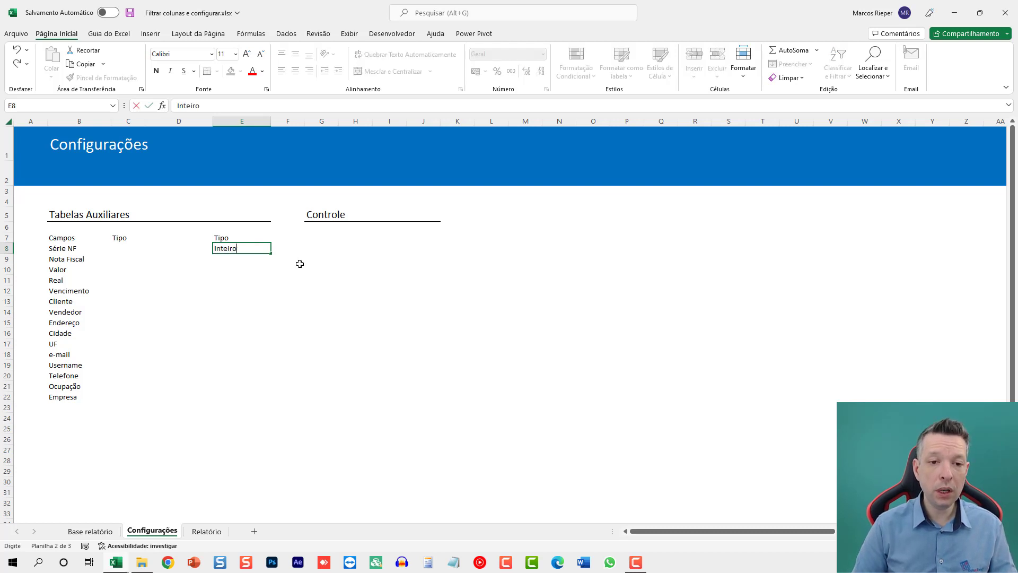
{"action": "key", "text": "Return"}
{"action": "scroll", "coordinate": [294, 268], "scroll_direction": "up", "scroll_amount": 3}
{"action": "scroll", "coordinate": [369, 316], "scroll_direction": "up", "scroll_amount": 1}
{"action": "key", "text": "ctrl+Home"}
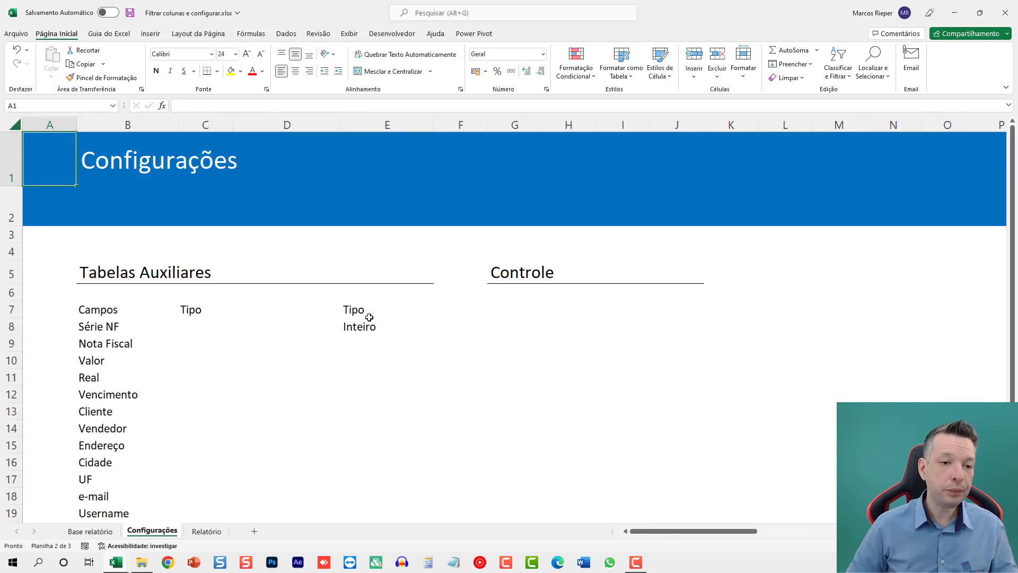
{"action": "left_click", "coordinate": [363, 339]}
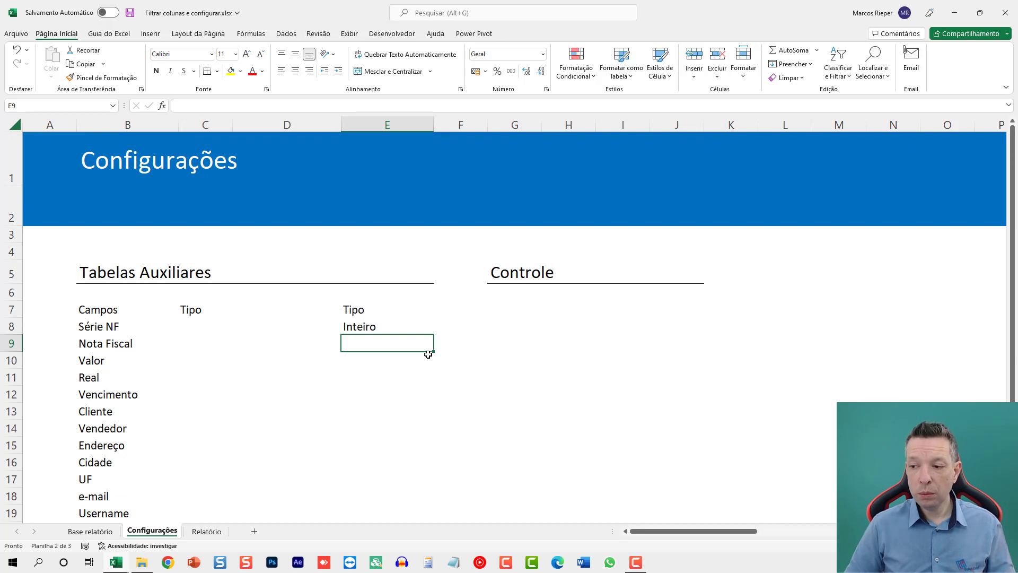
{"action": "type", "text": "Data"}
{"action": "key", "text": "Return"}
{"action": "type", "text": "Decimal"}
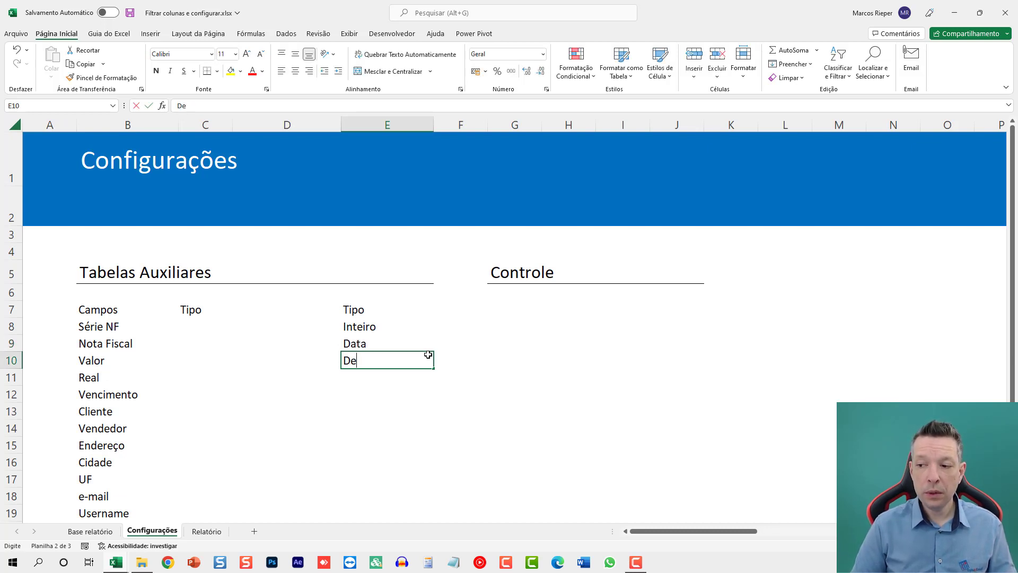
{"action": "key", "text": "Return"}
{"action": "type", "text": "Texto"}
{"action": "key", "text": "Return"}
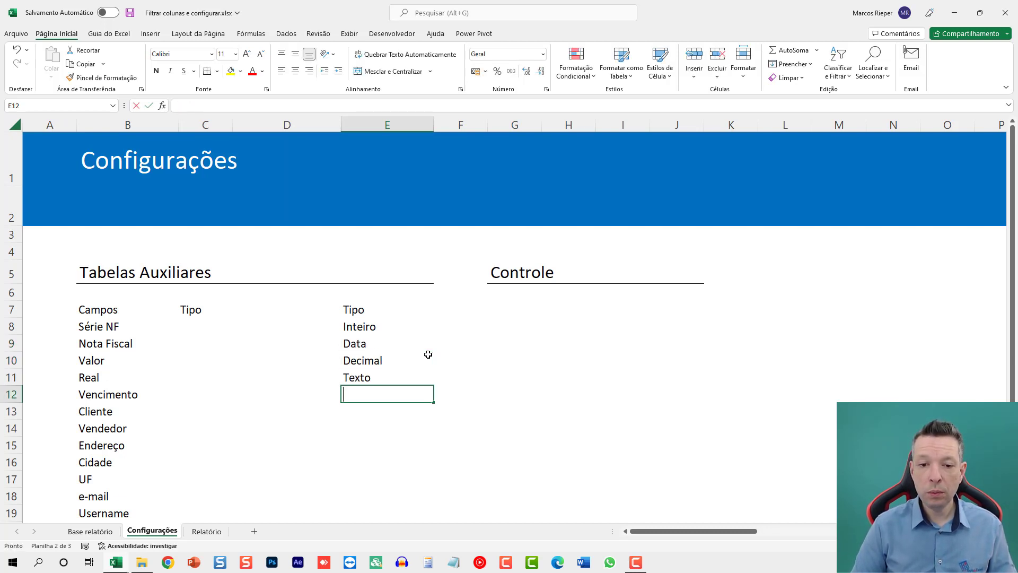
{"action": "type", "text": "Real"}
{"action": "key", "text": "Return"}
{"action": "type", "text": "Dólar"}
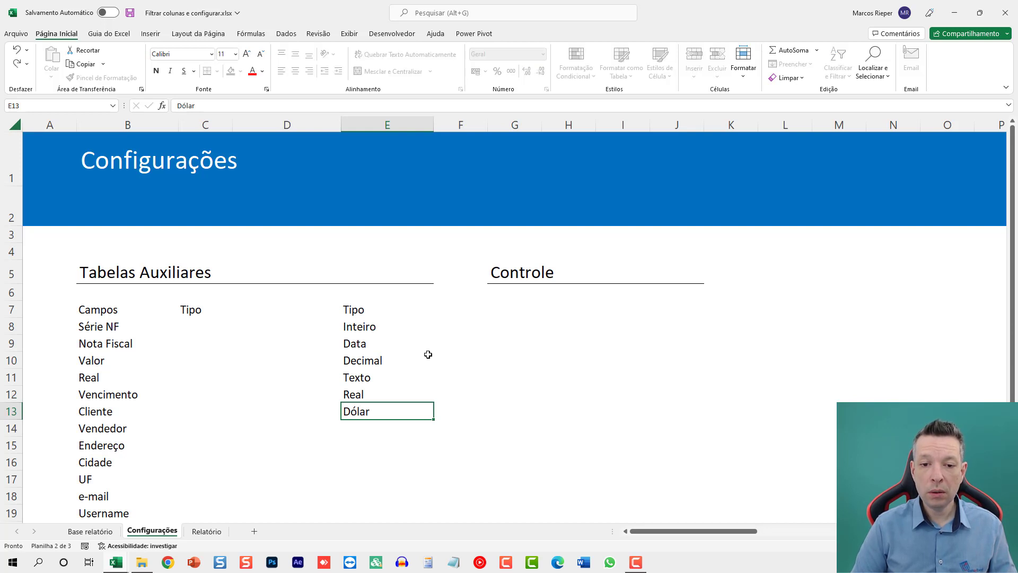
{"action": "key", "text": "Return"}
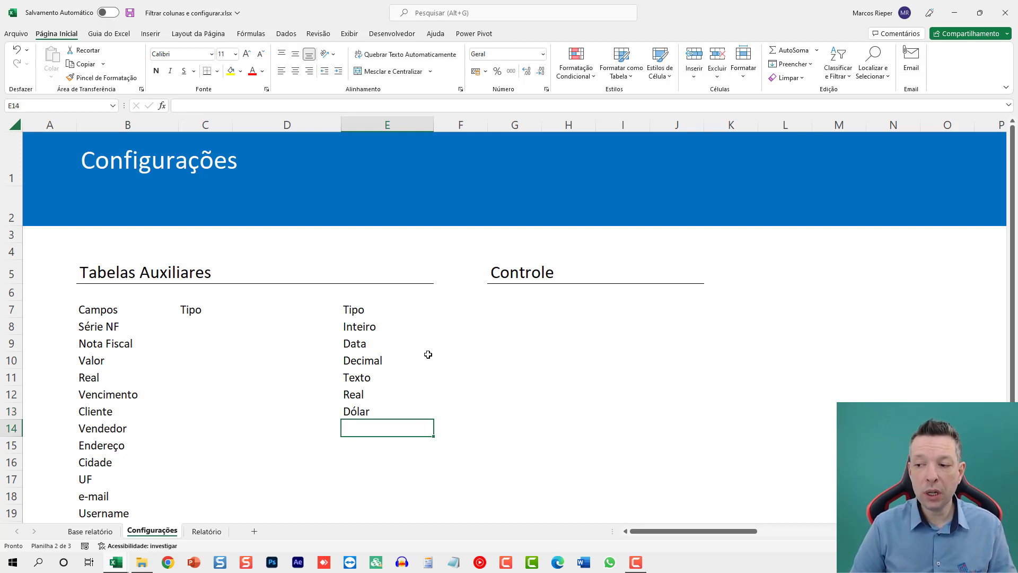
Step: Convert the type list in E7:E13 into a table that has headers
{"action": "key", "text": "Up"}
{"action": "key", "text": "ctrl+shift+Up"}
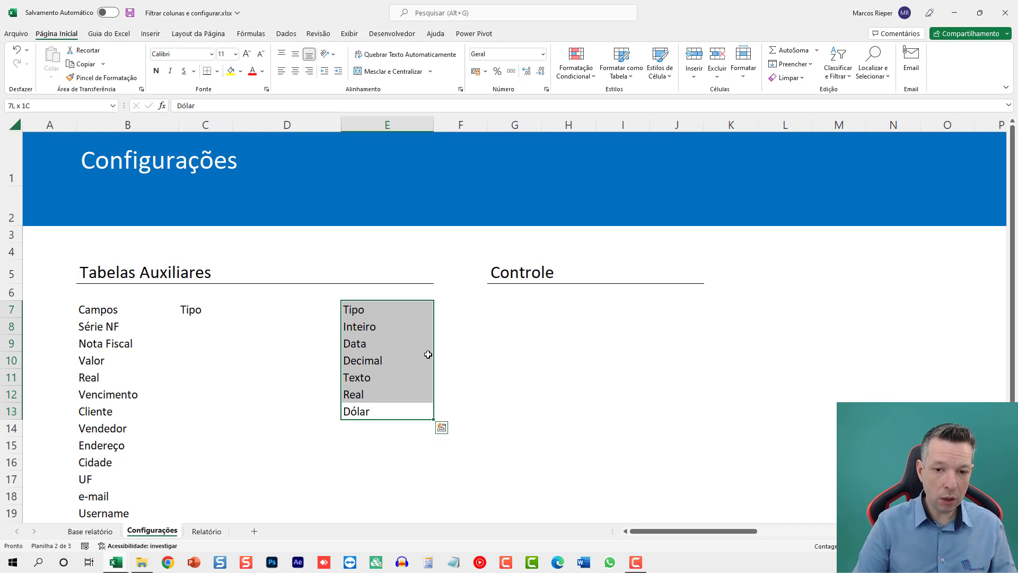
{"action": "key", "text": "alt+t"}
{"action": "key", "text": "t"}
{"action": "key", "text": "Tab"}
{"action": "key", "text": "space"}
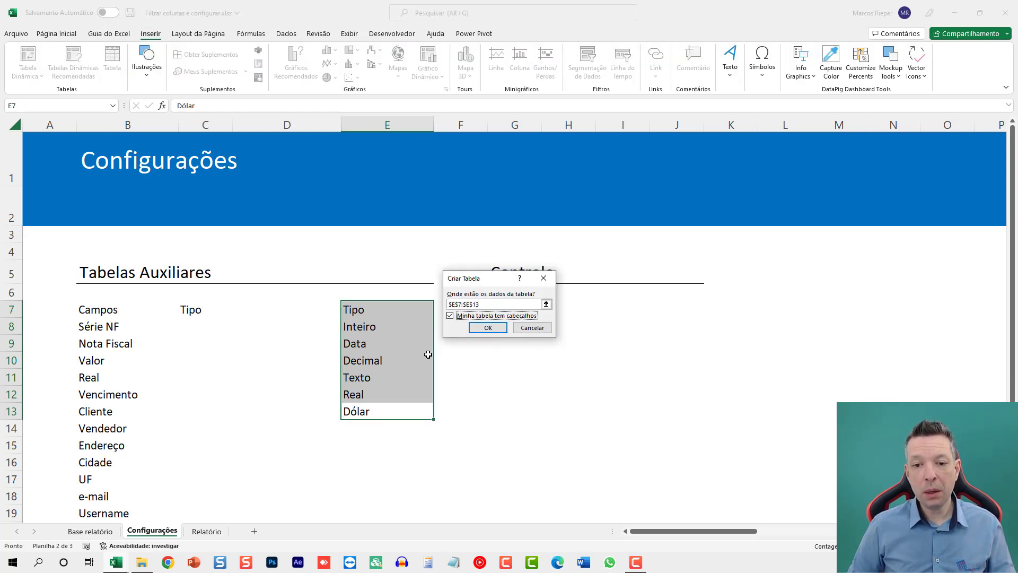
{"action": "key", "text": "Tab"}
{"action": "key", "text": "Return"}
{"action": "key", "text": "Down"}
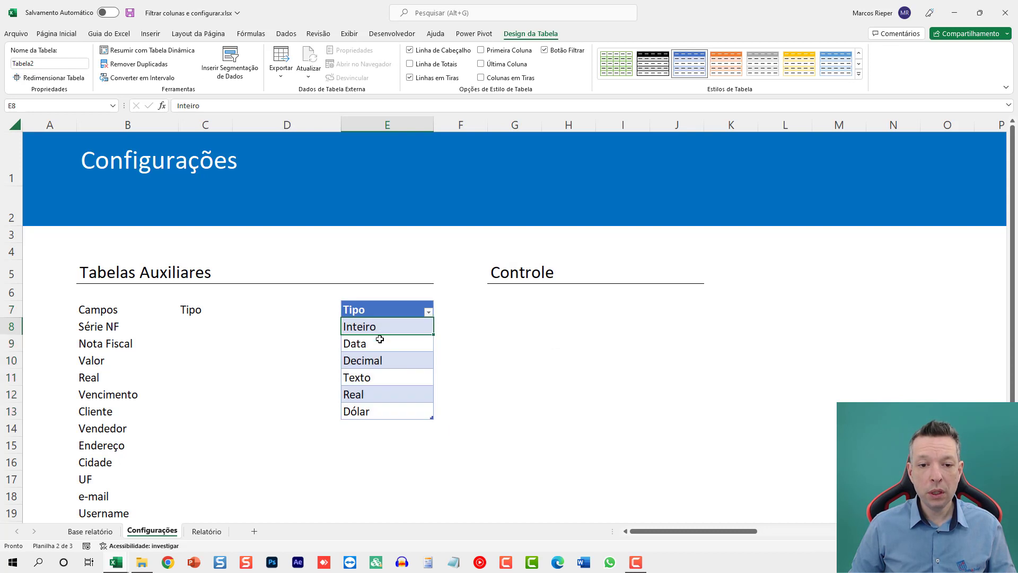
Step: Apply a grey banded style to the type table and name it tTipos
{"action": "left_click", "coordinate": [857, 78]}
{"action": "left_click", "coordinate": [724, 215]}
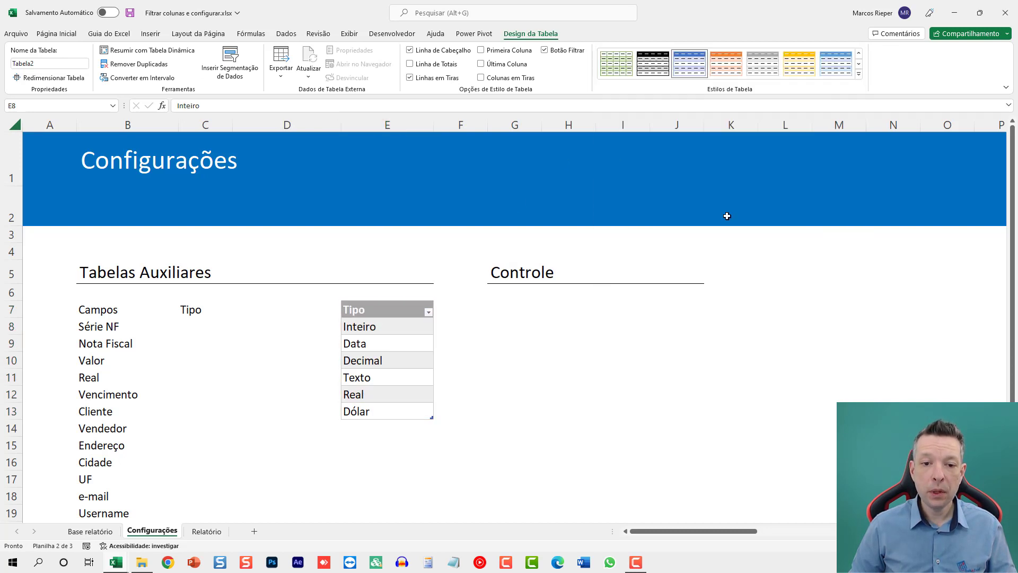
{"action": "left_click", "coordinate": [376, 356]}
{"action": "left_click", "coordinate": [77, 62]}
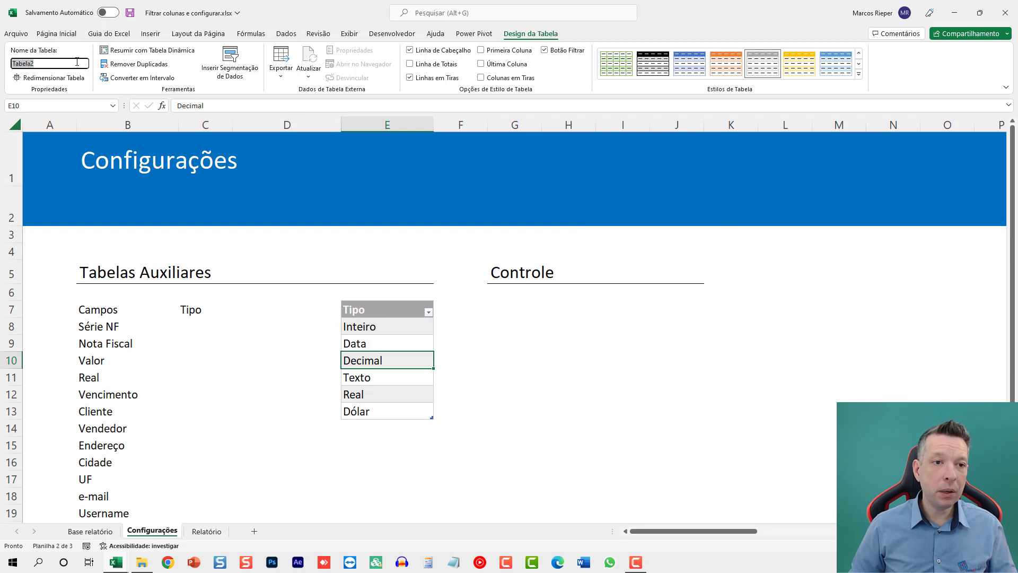
{"action": "type", "text": "tTipo"}
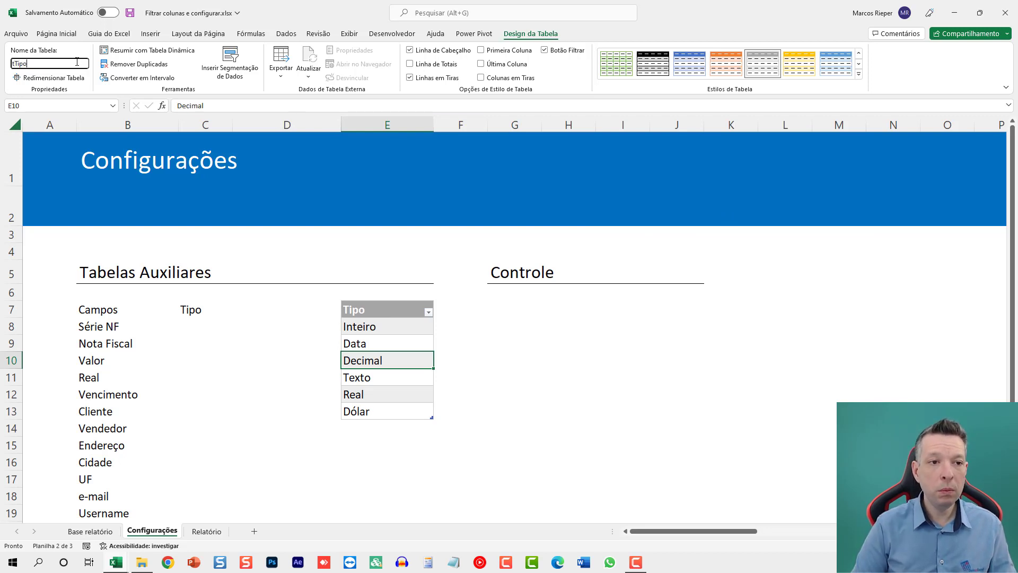
{"action": "type", "text": "s"}
{"action": "key", "text": "Return"}
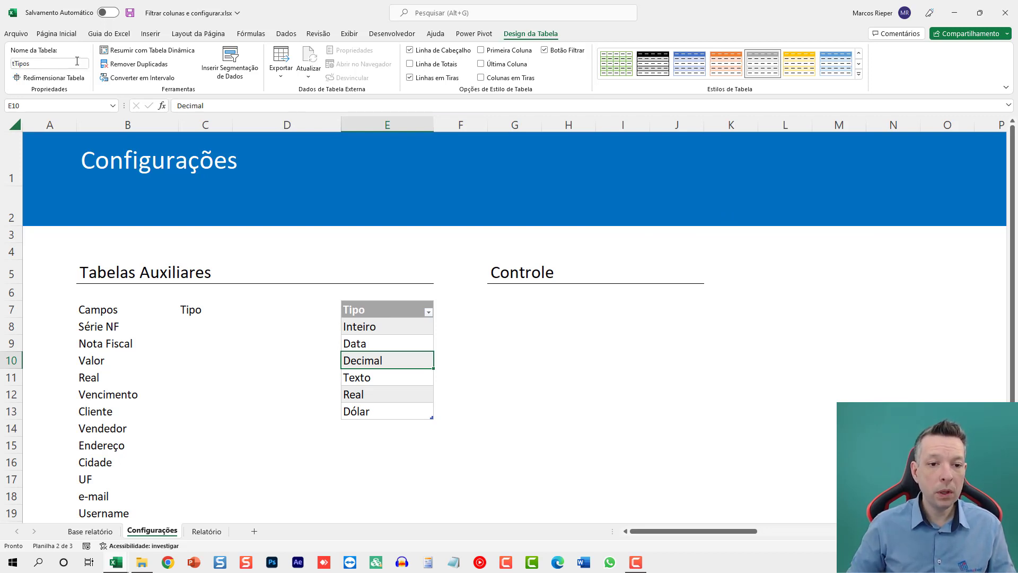
Step: Add list data validation to C8:C22 using the types in E8:E13 as the source
{"action": "left_click", "coordinate": [194, 321]}
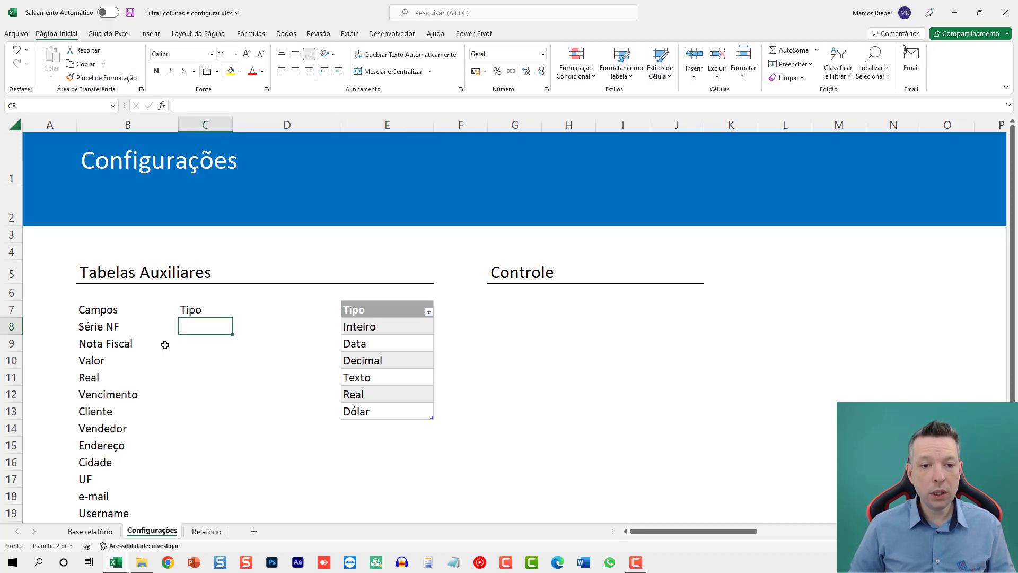
{"action": "scroll", "coordinate": [168, 350], "scroll_direction": "down", "scroll_amount": 2}
{"action": "scroll", "coordinate": [168, 351], "scroll_direction": "down", "scroll_amount": 1}
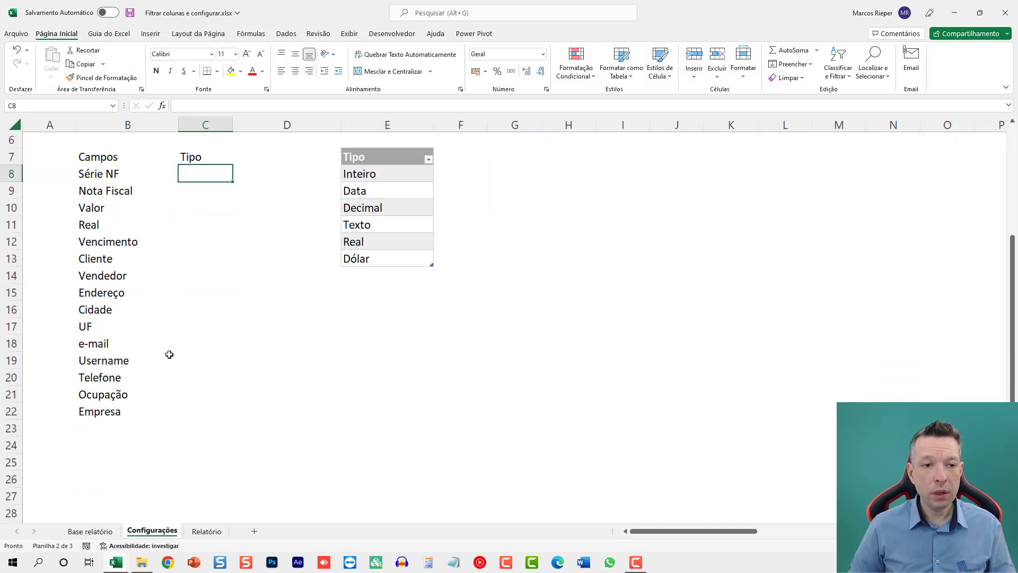
{"action": "left_click", "coordinate": [207, 402], "text": "shift"}
{"action": "scroll", "coordinate": [202, 359], "scroll_direction": "up", "scroll_amount": 2}
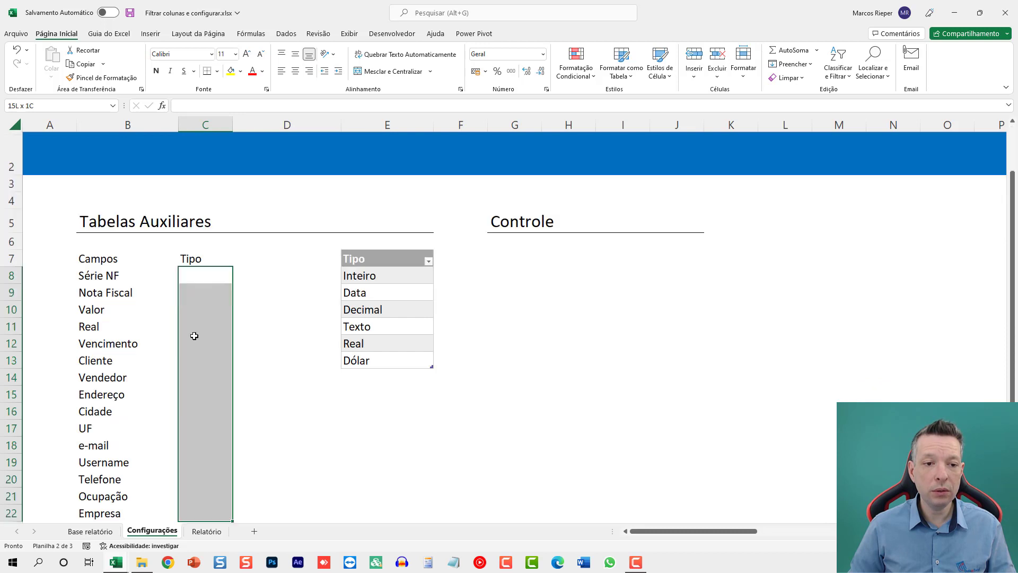
{"action": "scroll", "coordinate": [228, 310], "scroll_direction": "down", "scroll_amount": 1}
{"action": "scroll", "coordinate": [247, 295], "scroll_direction": "up", "scroll_amount": 2}
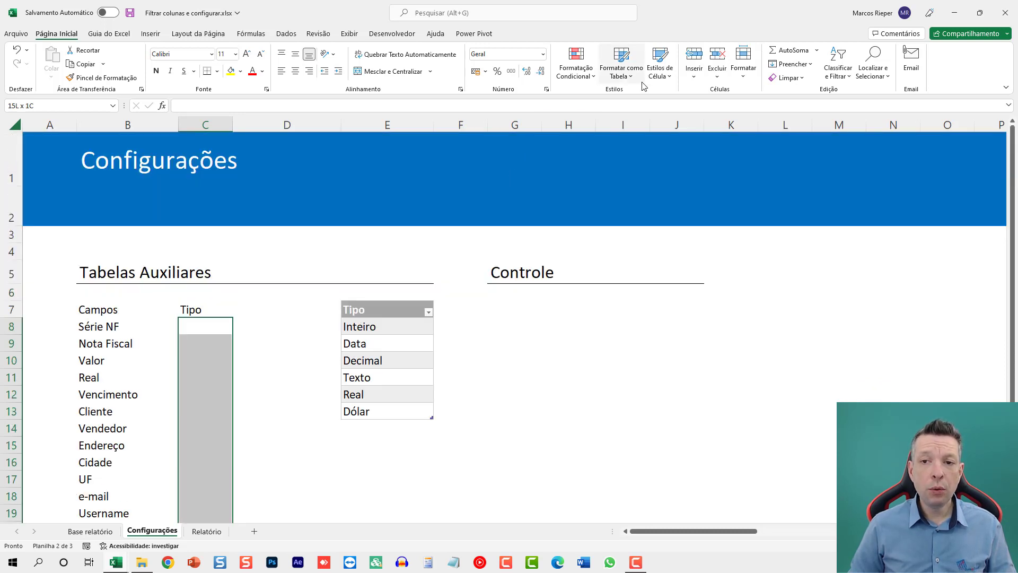
{"action": "left_click", "coordinate": [285, 34]}
{"action": "left_click", "coordinate": [609, 77]}
{"action": "left_click", "coordinate": [427, 263]}
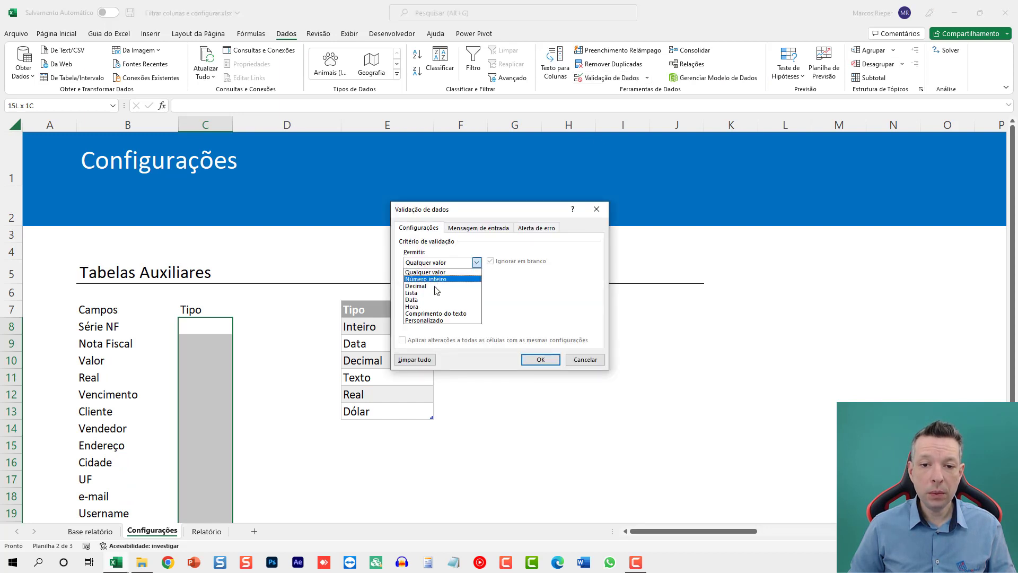
{"action": "left_click", "coordinate": [436, 292]}
{"action": "left_click", "coordinate": [440, 304]}
{"action": "left_click_drag", "start_coordinate": [362, 326], "coordinate": [364, 402]}
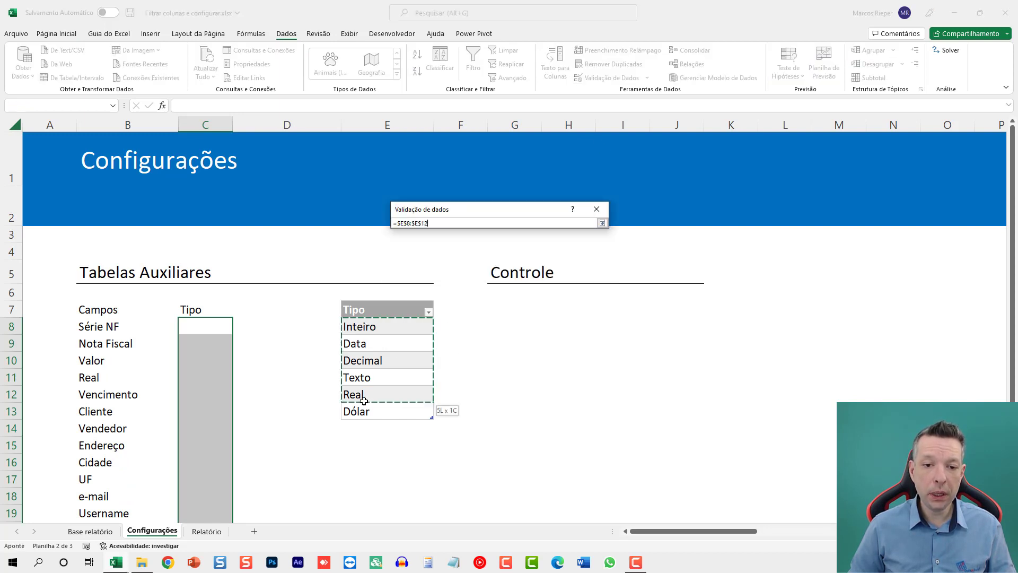
{"action": "key", "text": "Return"}
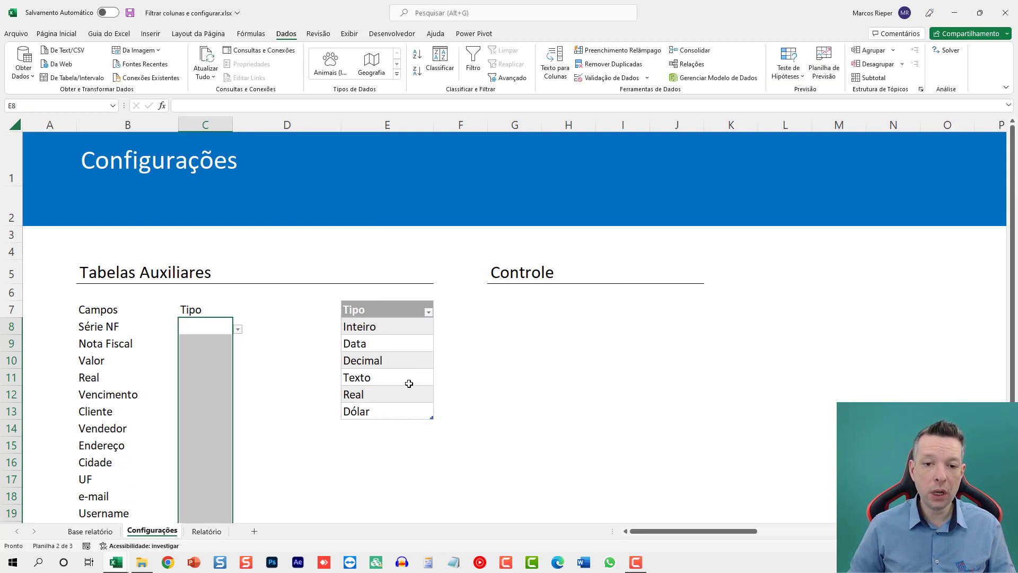
Step: Set the type of the Série NF and Nota Fiscal fields to Inteiro
{"action": "left_click", "coordinate": [224, 334]}
{"action": "scroll", "coordinate": [269, 374], "scroll_direction": "down", "scroll_amount": 2}
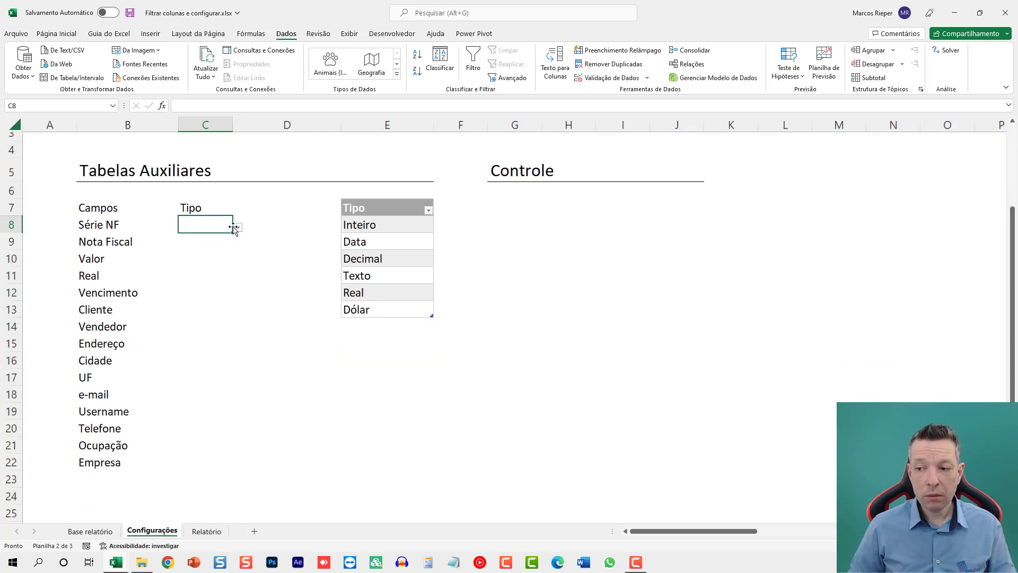
{"action": "left_click_drag", "start_coordinate": [234, 228], "coordinate": [236, 226]}
{"action": "left_click", "coordinate": [204, 225]}
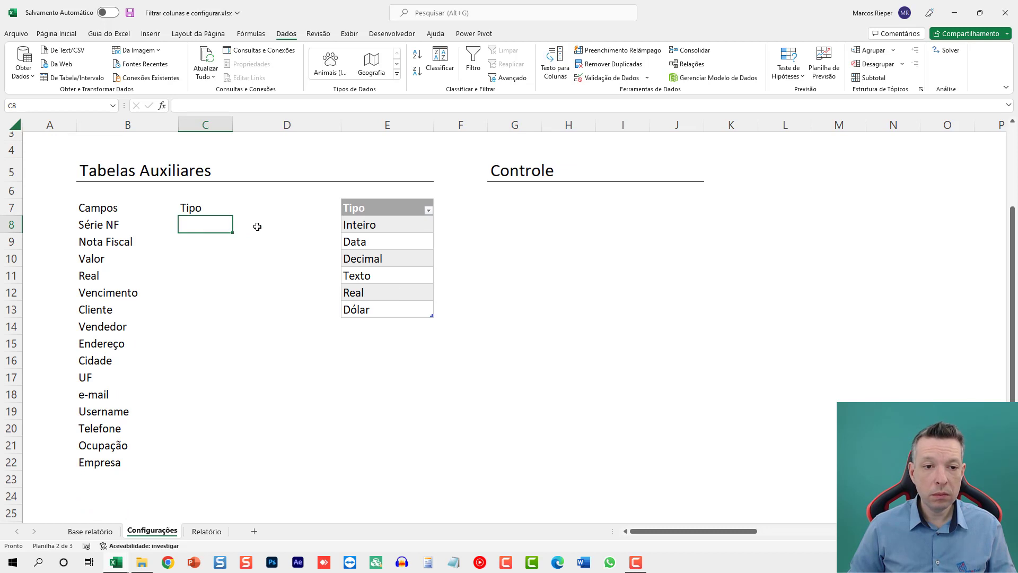
{"action": "left_click", "coordinate": [259, 228]}
{"action": "left_click", "coordinate": [221, 227]}
{"action": "left_click", "coordinate": [238, 228]}
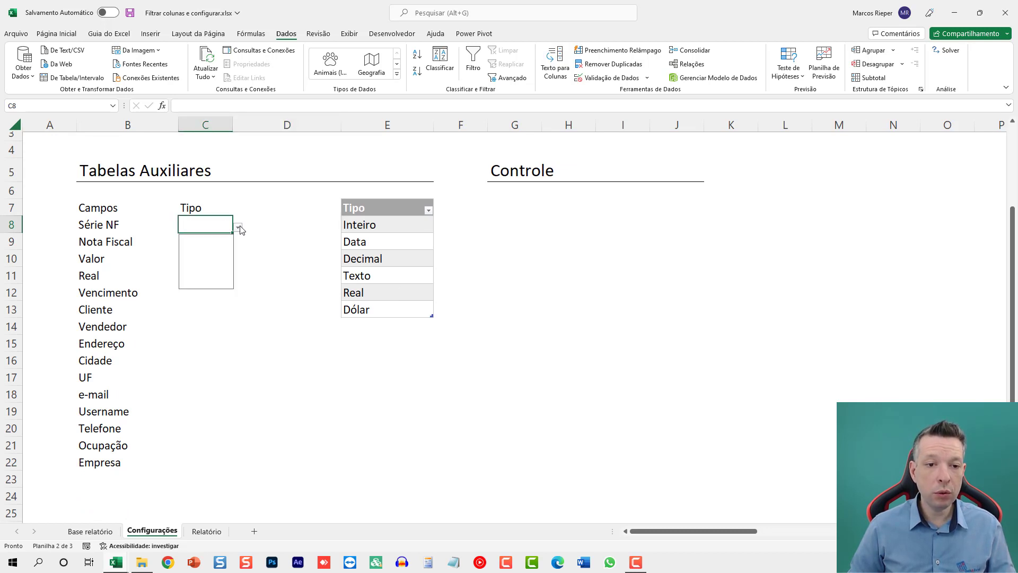
{"action": "left_click", "coordinate": [191, 238]}
{"action": "key", "text": "Return"}
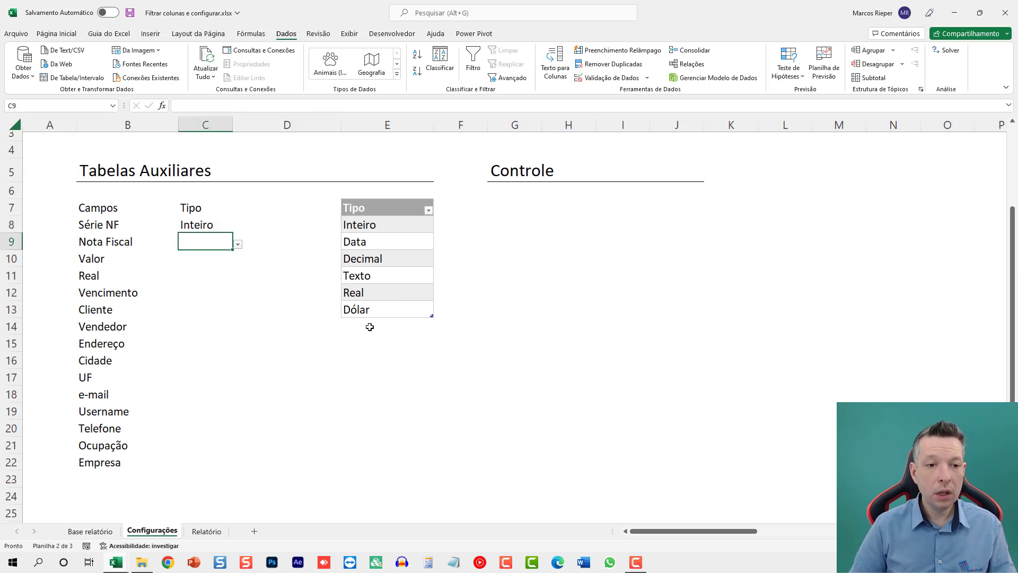
{"action": "type", "text": "in"}
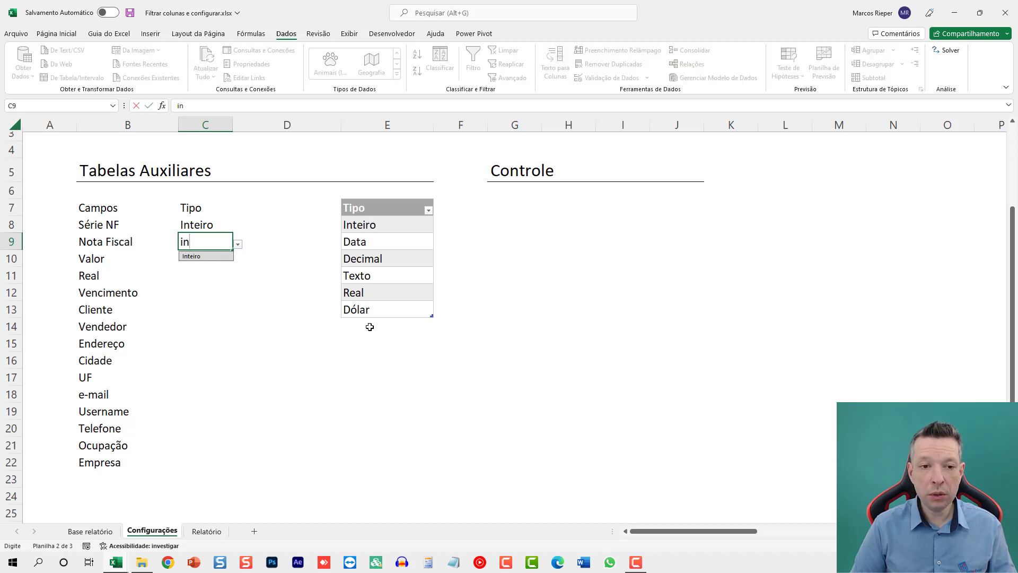
{"action": "key", "text": "Return"}
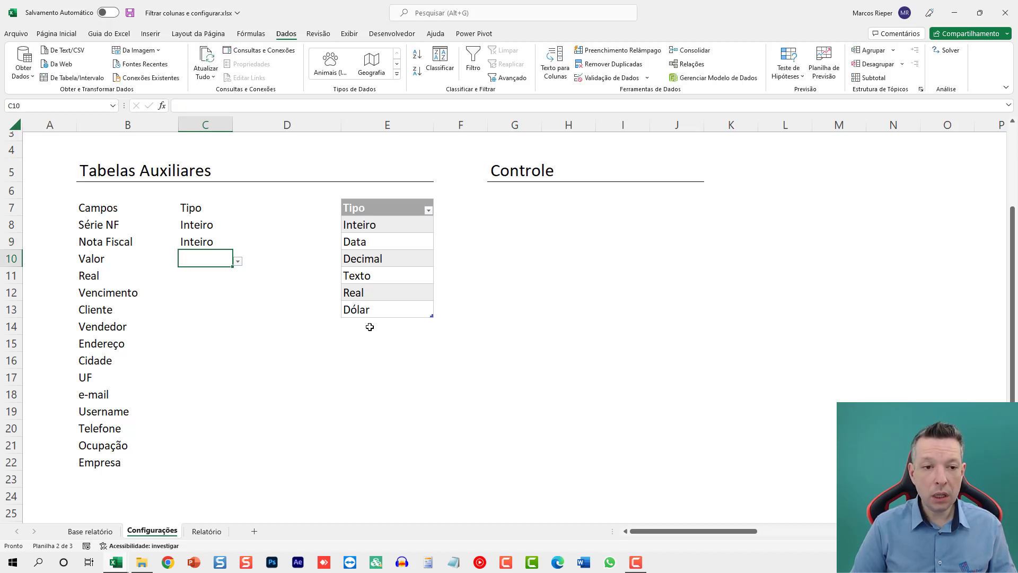
Step: Set the field types to Dólar for Valor, Real for Real and Data for Vencimento
{"action": "type", "text": "d"}
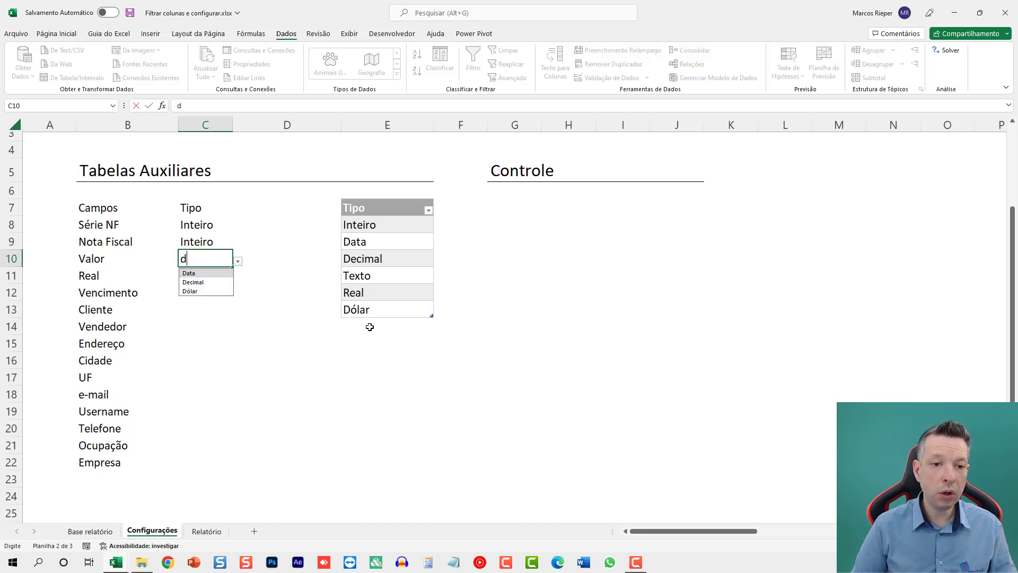
{"action": "type", "text": "ól"}
{"action": "key", "text": "Return"}
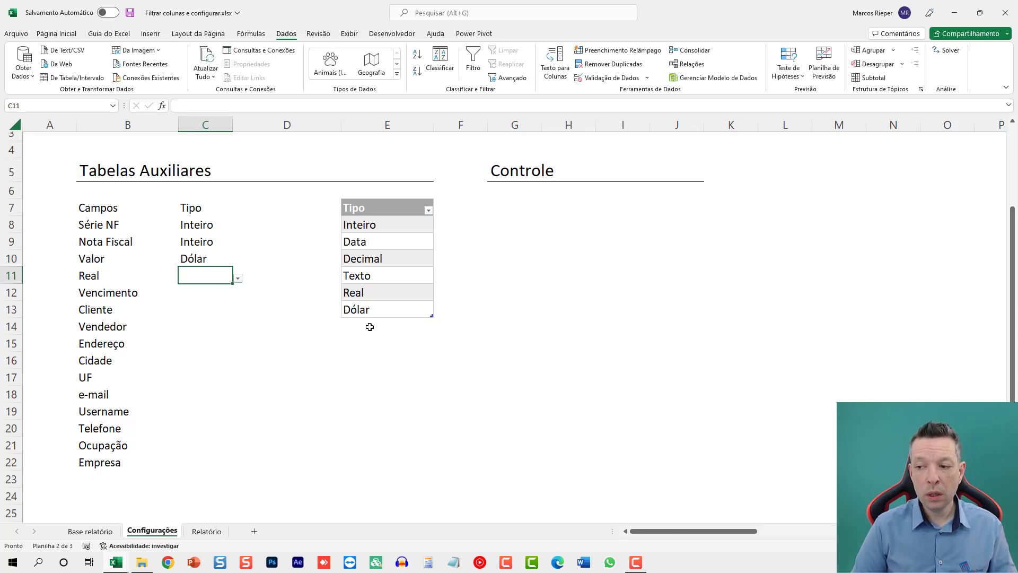
{"action": "type", "text": "re"}
{"action": "key", "text": "Return"}
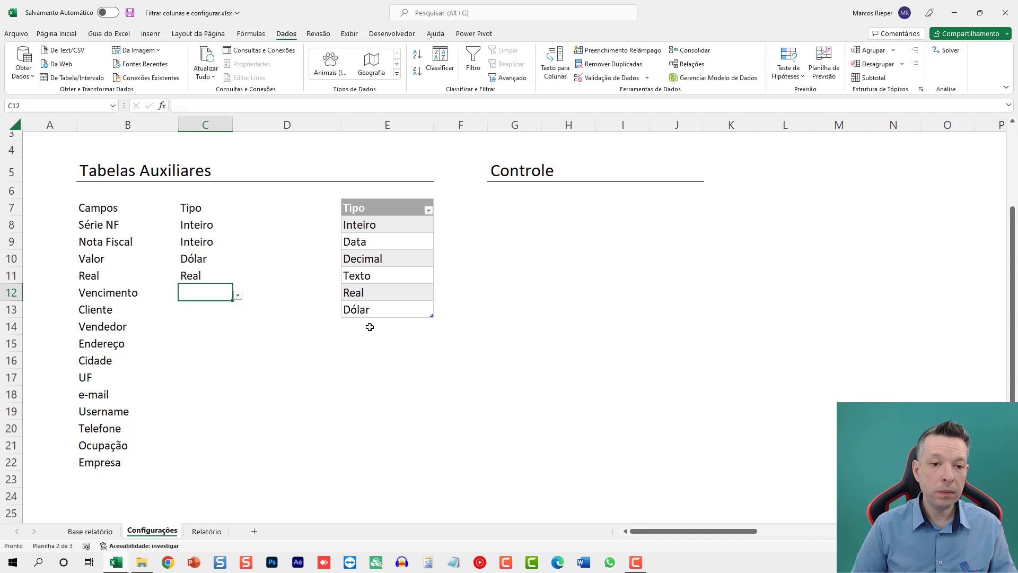
{"action": "type", "text": "da"}
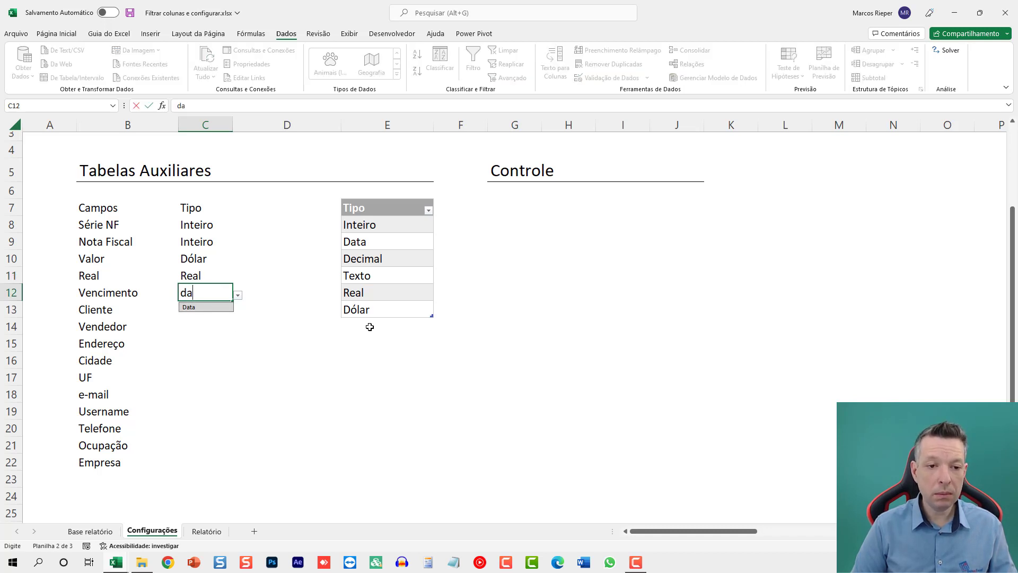
{"action": "key", "text": "Return"}
Step: Set the type to Texto for all fields from Cliente to Empresa in C13:C22
{"action": "type", "text": "t"}
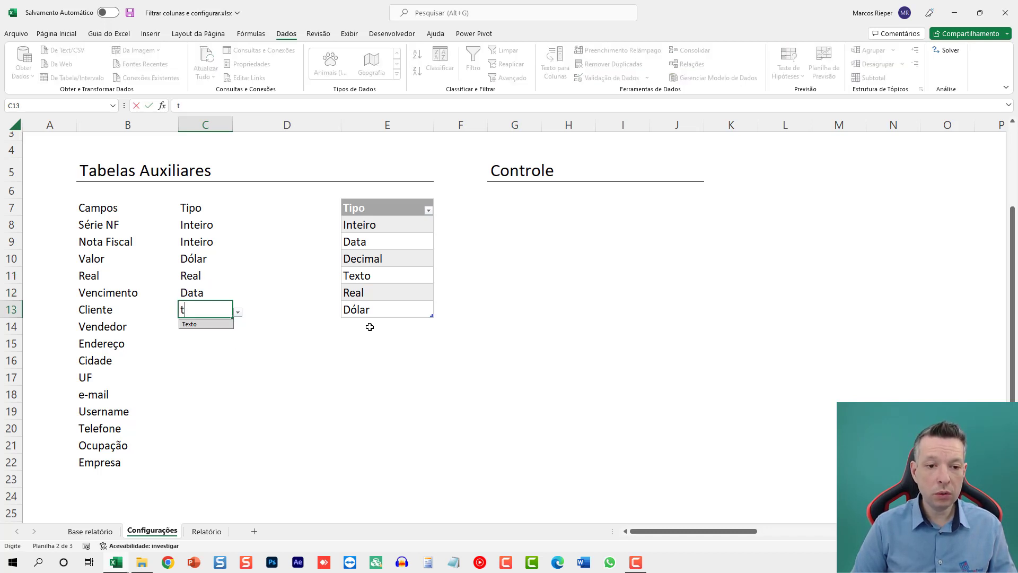
{"action": "key", "text": "Return"}
{"action": "type", "text": "t"}
{"action": "key", "text": "Return"}
{"action": "type", "text": "t"}
{"action": "key", "text": "Return"}
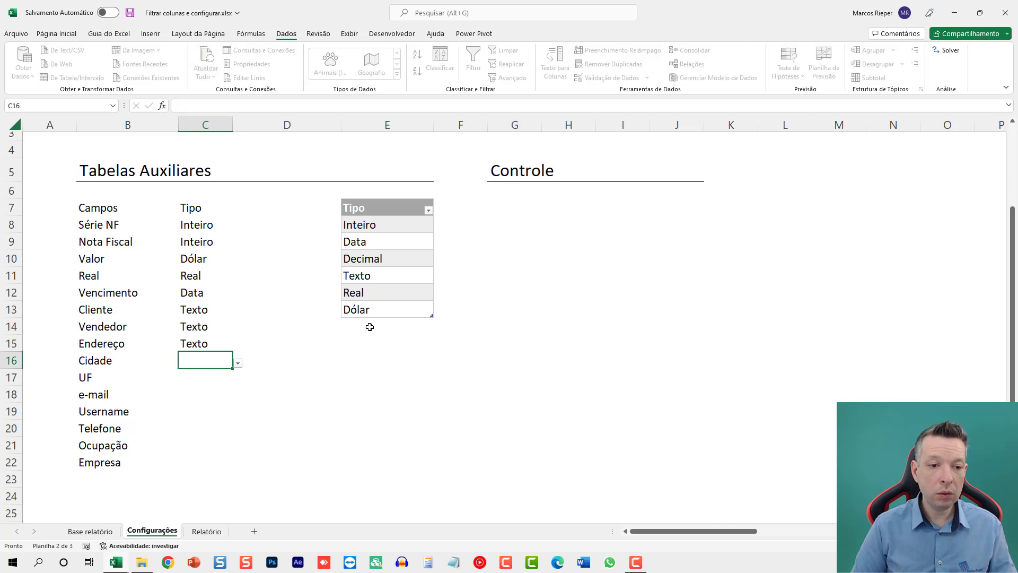
{"action": "type", "text": "t"}
{"action": "key", "text": "Return"}
{"action": "type", "text": "t"}
{"action": "key", "text": "Return"}
{"action": "key", "text": "Return"}
{"action": "type", "text": "t"}
{"action": "key", "text": "Return"}
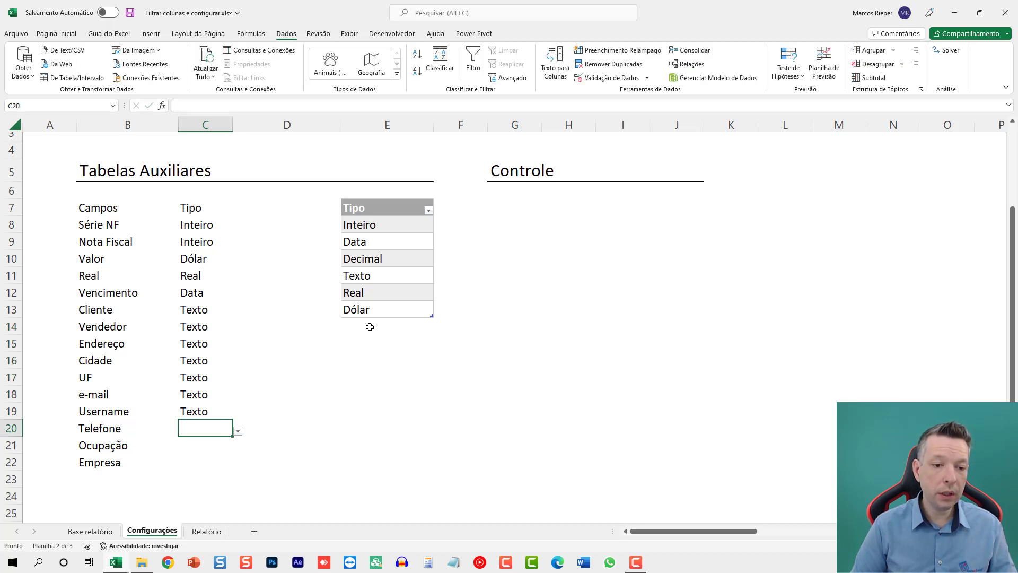
{"action": "type", "text": "t"}
{"action": "key", "text": "Return"}
{"action": "type", "text": "t"}
{"action": "key", "text": "Return"}
{"action": "type", "text": "t"}
{"action": "key", "text": "Return"}
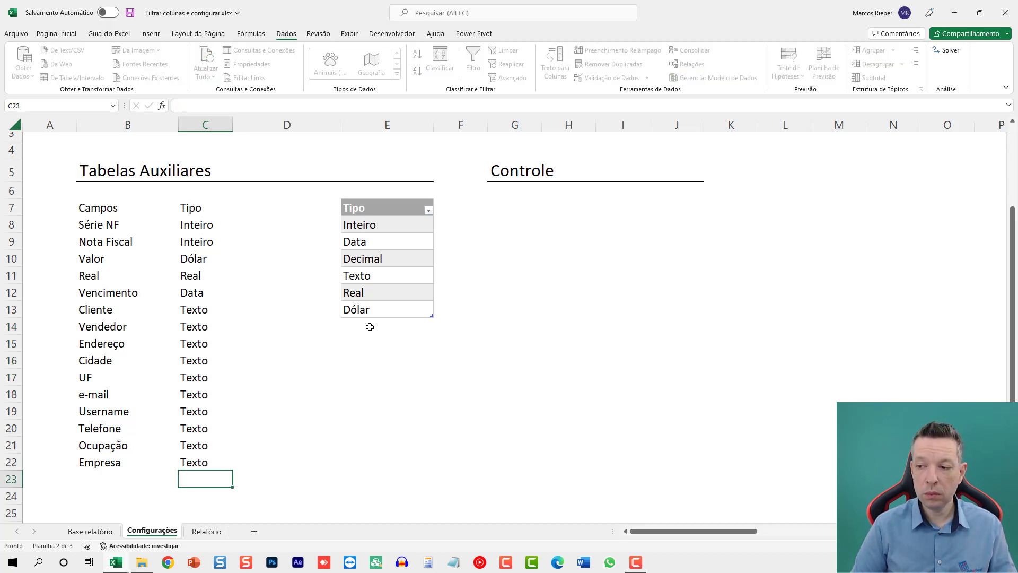
{"action": "key", "text": "Up"}
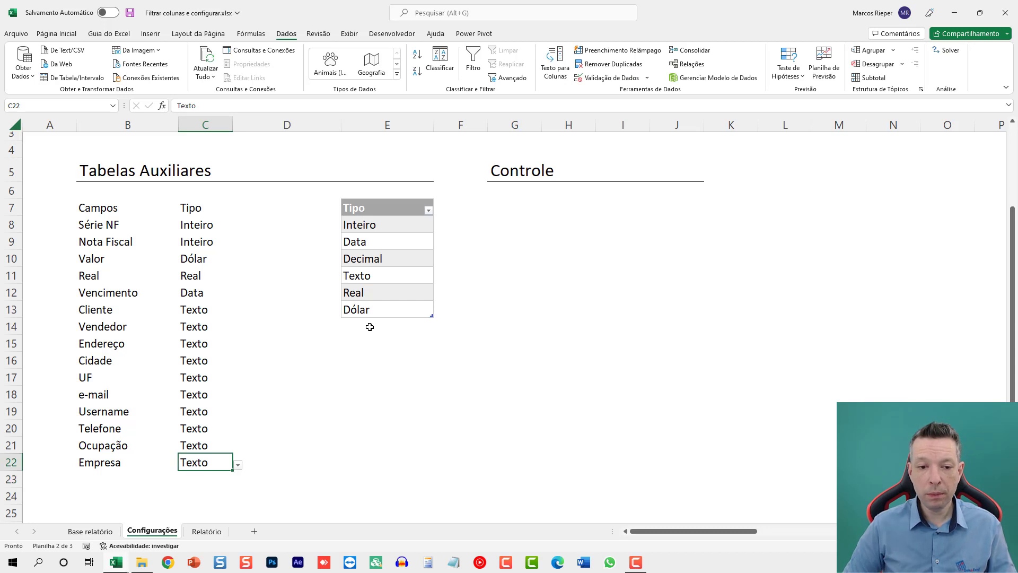
Step: Check the type choices offered for the Valor field in C10
{"action": "left_click", "coordinate": [204, 262]}
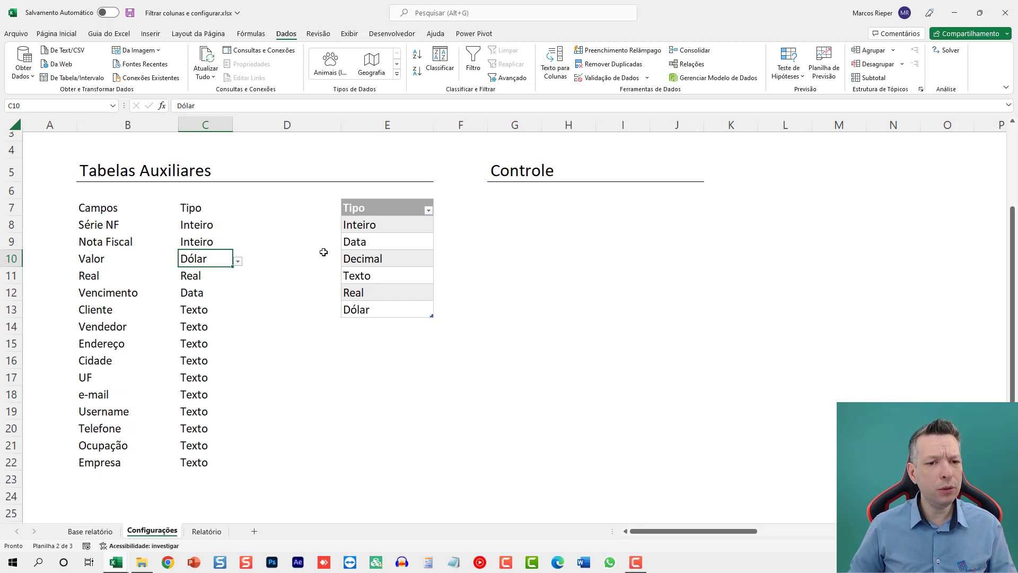
{"action": "left_click", "coordinate": [238, 262]}
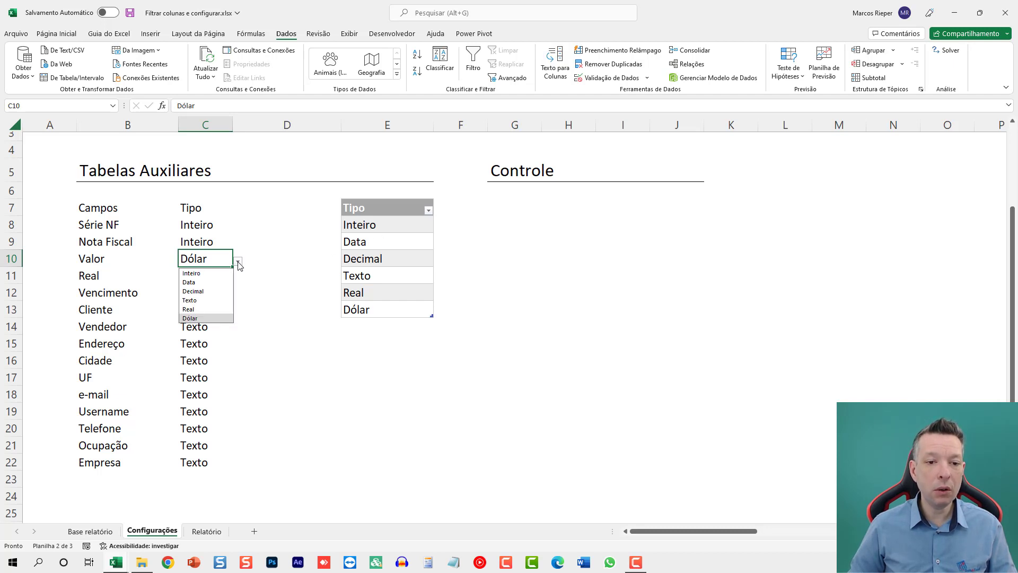
{"action": "left_click", "coordinate": [194, 380]}
{"action": "left_click", "coordinate": [200, 212]}
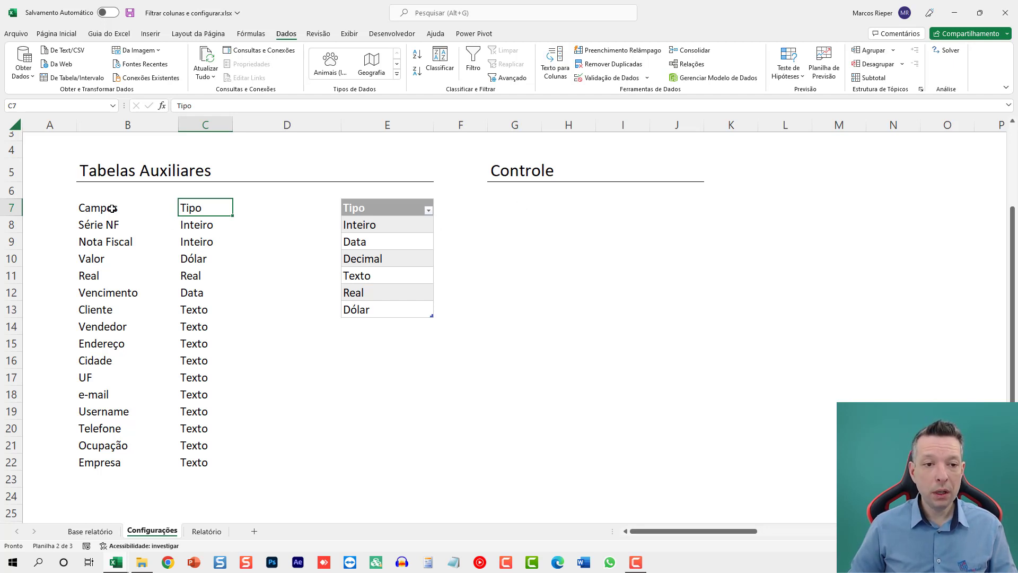
Step: Review the field list in B7:B22 and the start of the data on the Base relatório sheet
{"action": "left_click_drag", "start_coordinate": [111, 206], "coordinate": [177, 466]}
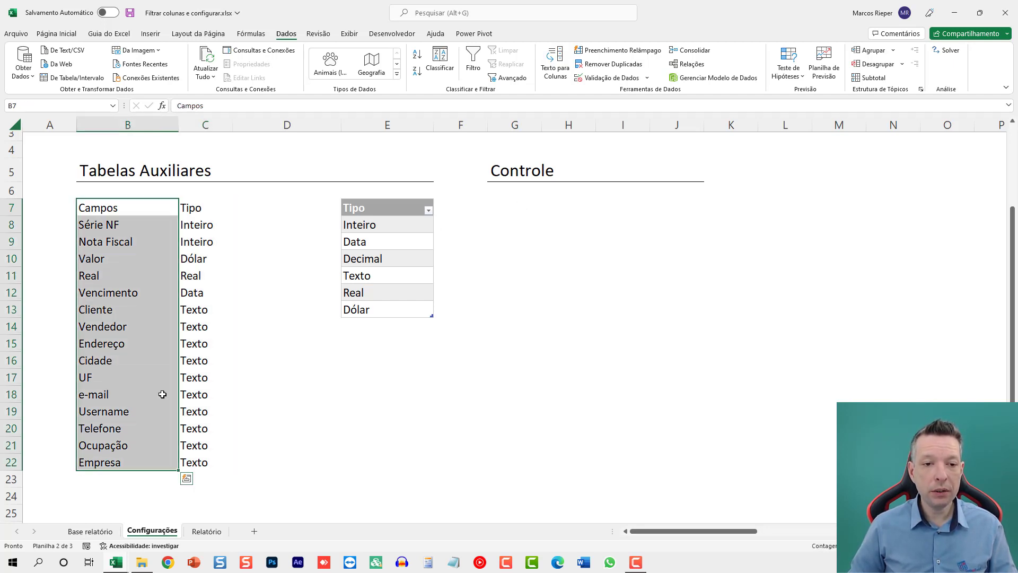
{"action": "left_click", "coordinate": [99, 531]}
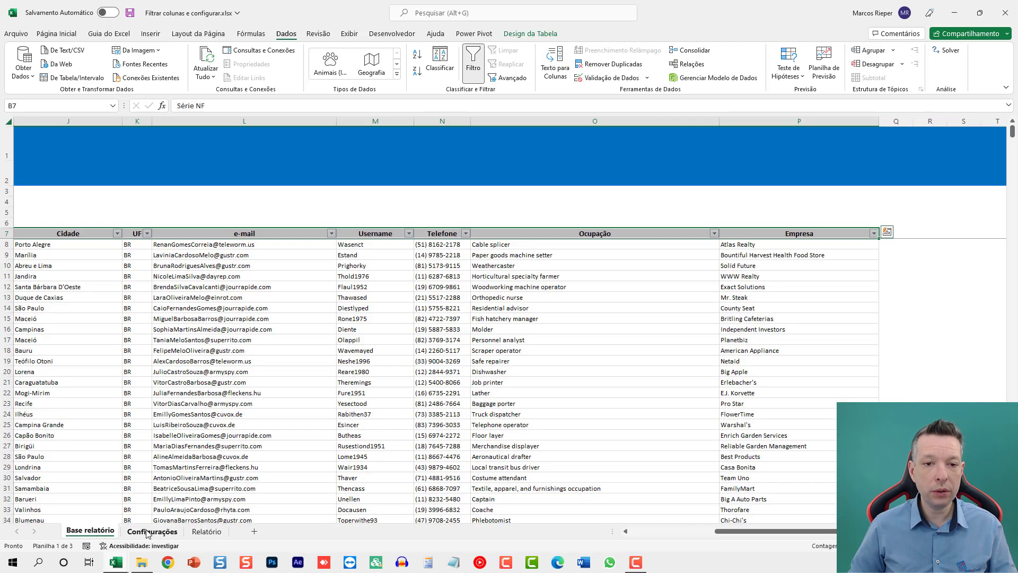
{"action": "left_click", "coordinate": [222, 392]}
{"action": "key", "text": "ctrl+Home"}
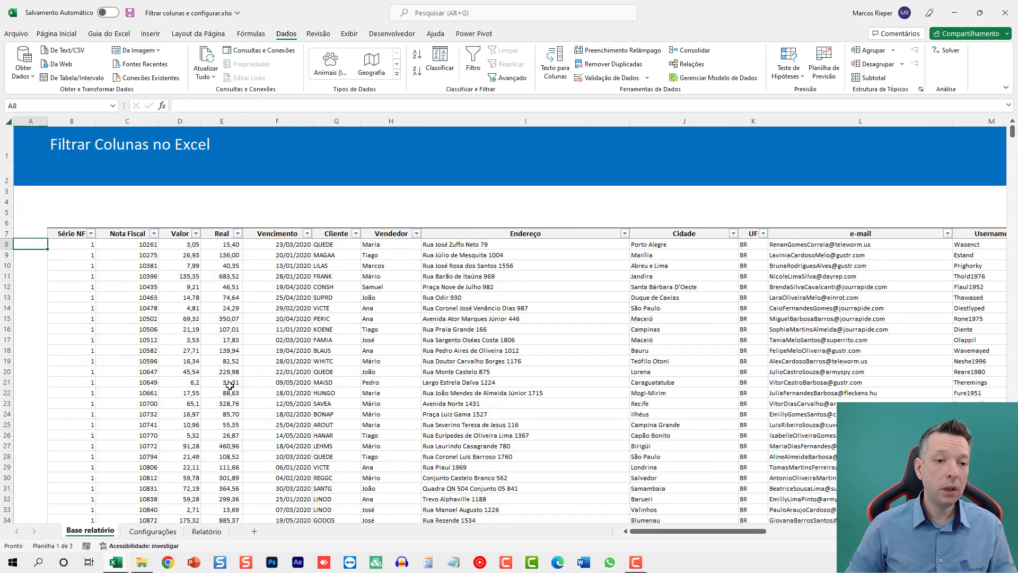
Step: Insert a pivot table at G7 of the Configurações sheet from the range B7:C22, with Campos as the row field
{"action": "left_click", "coordinate": [160, 532]}
{"action": "left_click", "coordinate": [539, 207]}
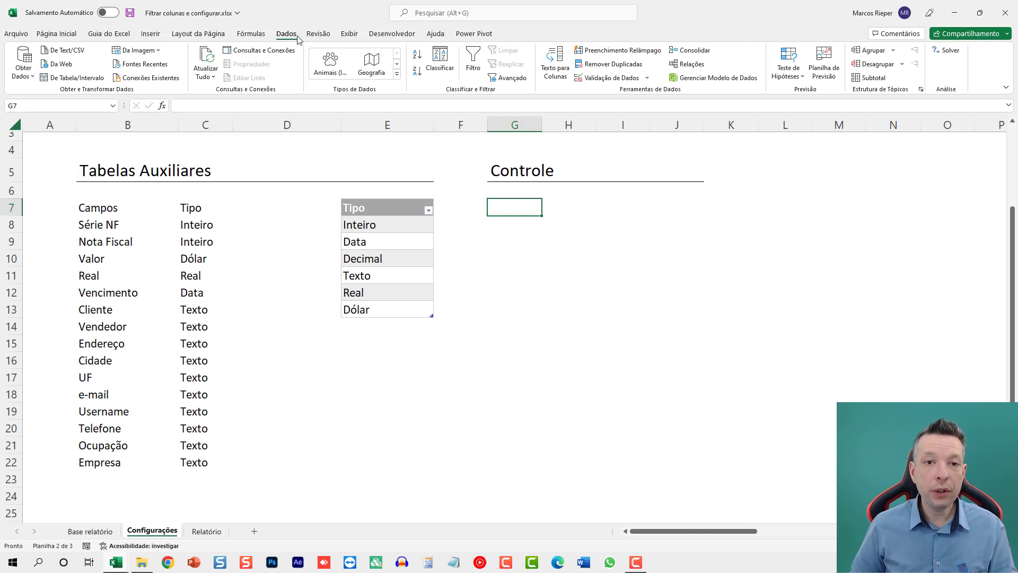
{"action": "left_click", "coordinate": [151, 33]}
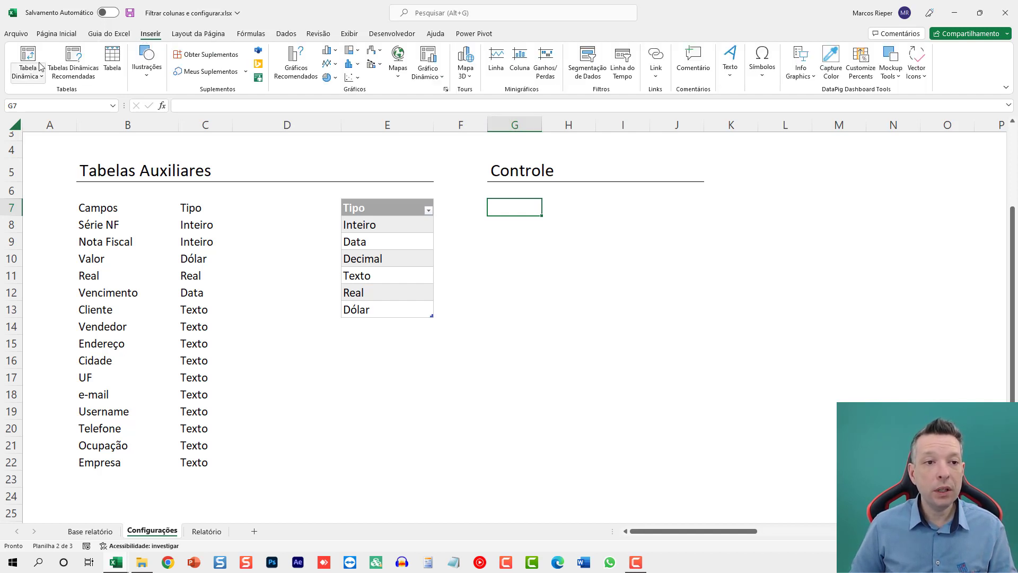
{"action": "left_click", "coordinate": [28, 58]}
{"action": "mouse_move", "coordinate": [88, 206]}
{"action": "left_mouse_down"}
{"action": "mouse_move", "coordinate": [133, 207]}
{"action": "mouse_move", "coordinate": [194, 410]}
{"action": "mouse_move", "coordinate": [191, 454]}
{"action": "left_mouse_up"}
{"action": "left_click", "coordinate": [542, 359]}
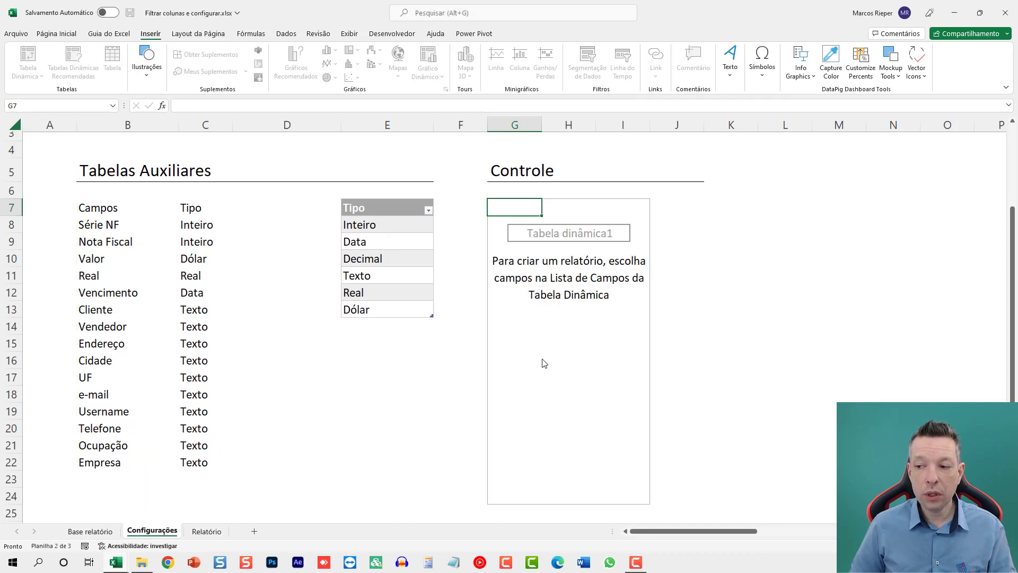
{"action": "left_click_drag", "start_coordinate": [615, 190], "coordinate": [620, 482]}
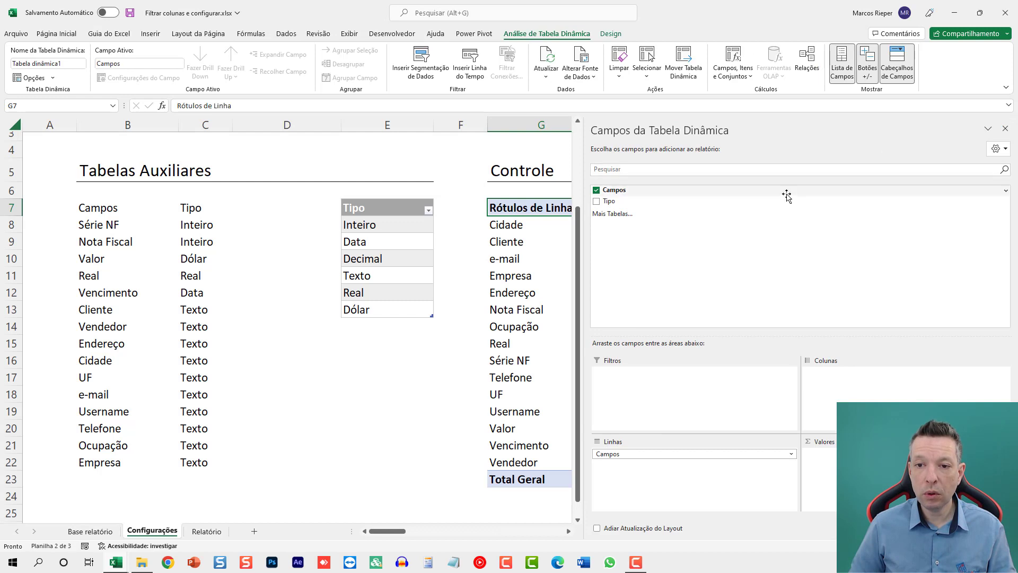
{"action": "left_click_drag", "start_coordinate": [401, 536], "coordinate": [420, 536]}
{"action": "left_click", "coordinate": [288, 258]}
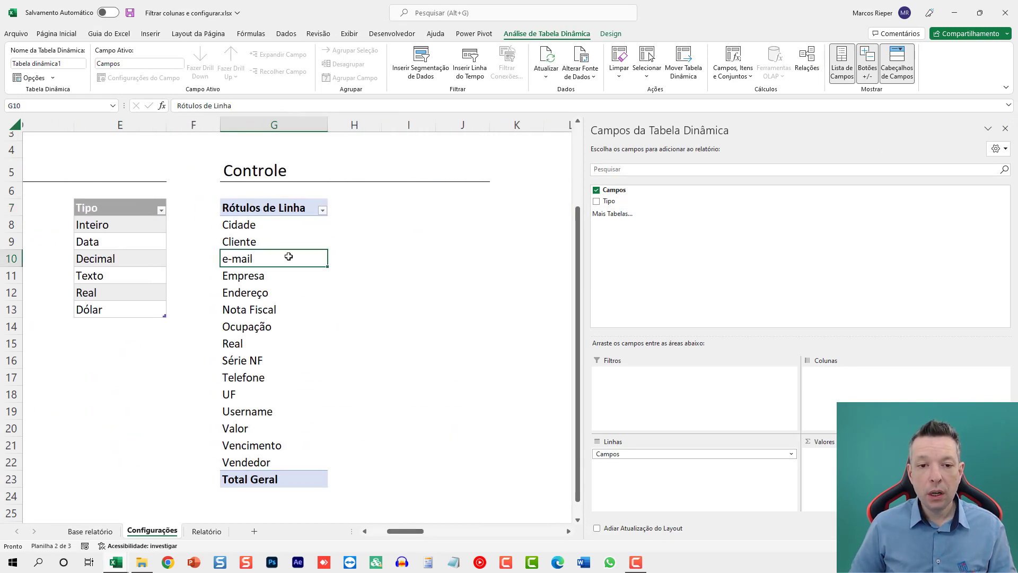
{"action": "right_click", "coordinate": [289, 257]}
{"action": "left_click", "coordinate": [348, 458]}
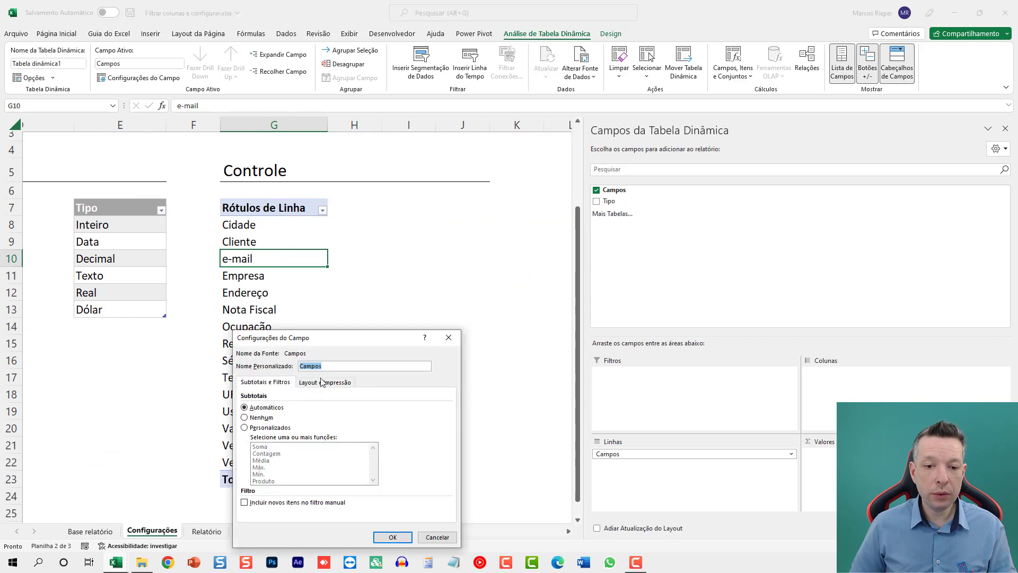
{"action": "key", "text": "Escape"}
Step: Turn off the row and column grand totals of the Controle pivot table and close its field list
{"action": "right_click", "coordinate": [268, 256]}
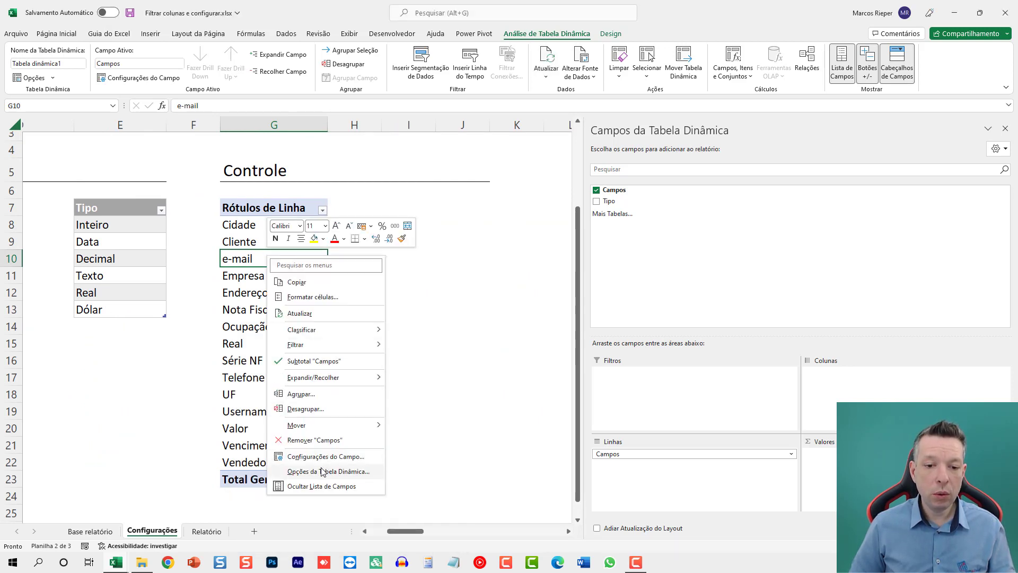
{"action": "left_click", "coordinate": [321, 471]}
{"action": "left_click", "coordinate": [265, 343]}
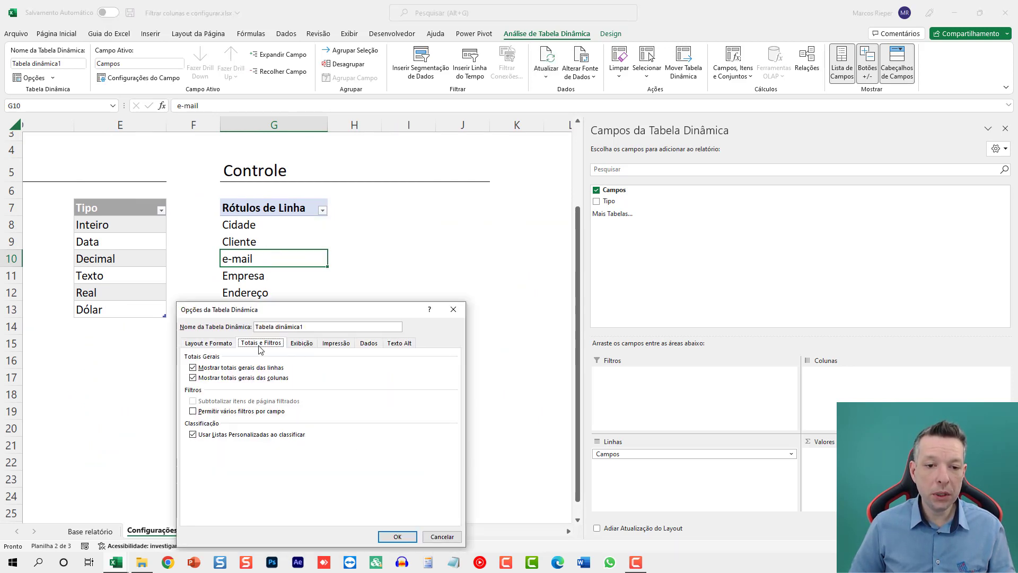
{"action": "left_click", "coordinate": [219, 367]}
{"action": "left_click", "coordinate": [219, 377]}
{"action": "left_click", "coordinate": [396, 536]}
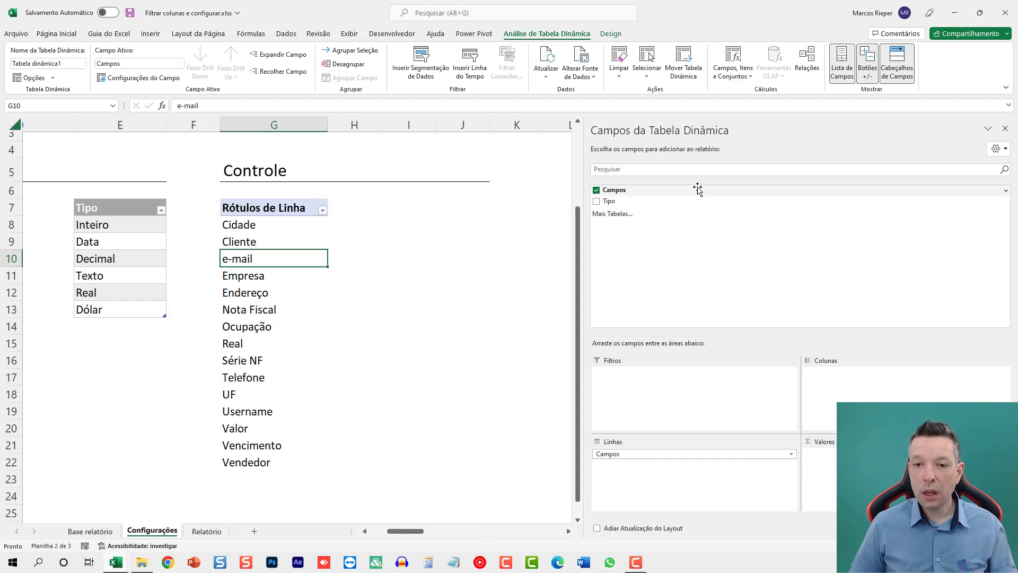
{"action": "left_click", "coordinate": [1004, 129]}
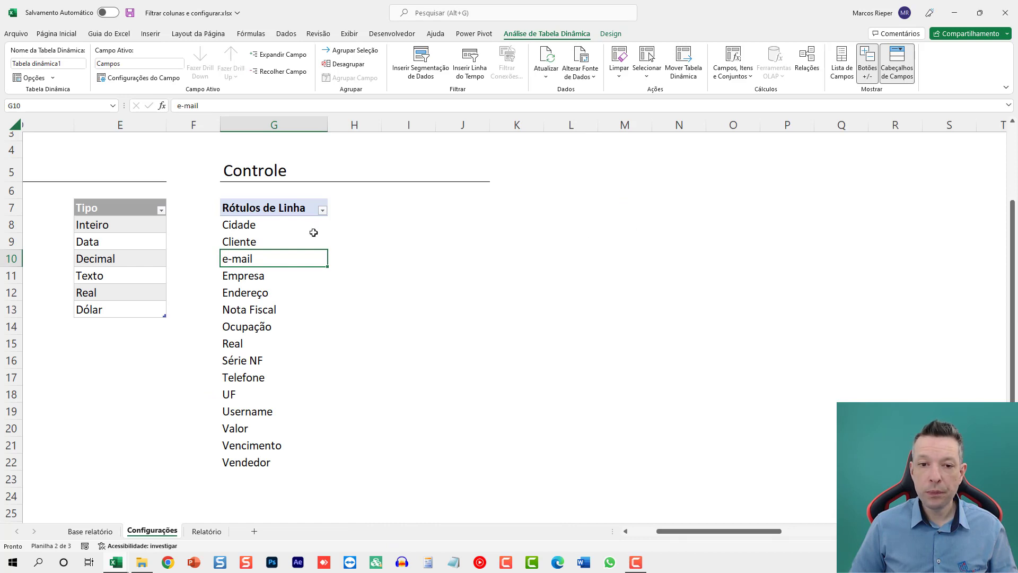
Step: Start a FILTRO formula in I8 with the absolute range $G$8:$G$25 as its array
{"action": "left_click", "coordinate": [416, 214]}
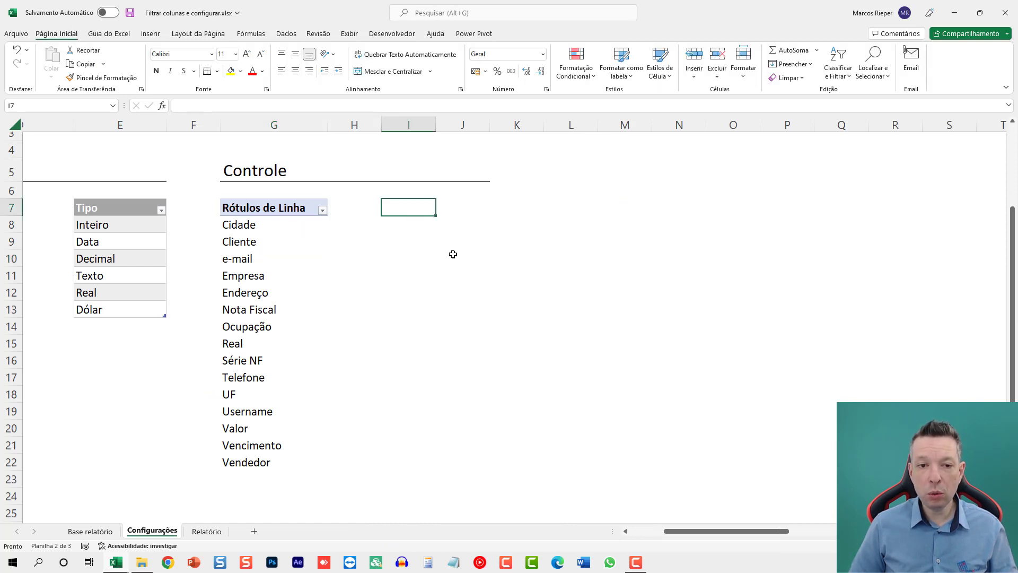
{"action": "key", "text": "Down"}
{"action": "key", "text": "Left"}
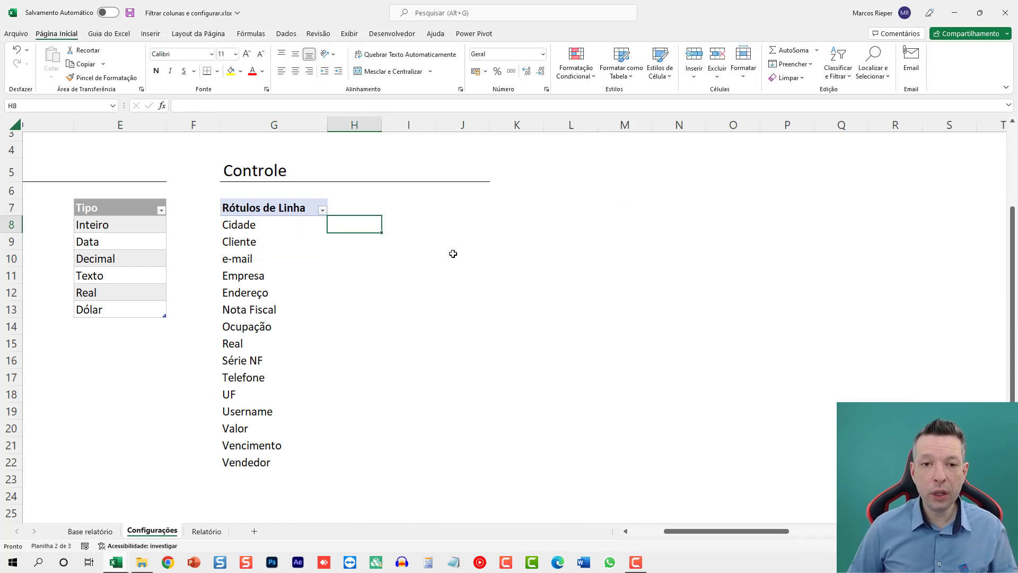
{"action": "key", "text": "Right"}
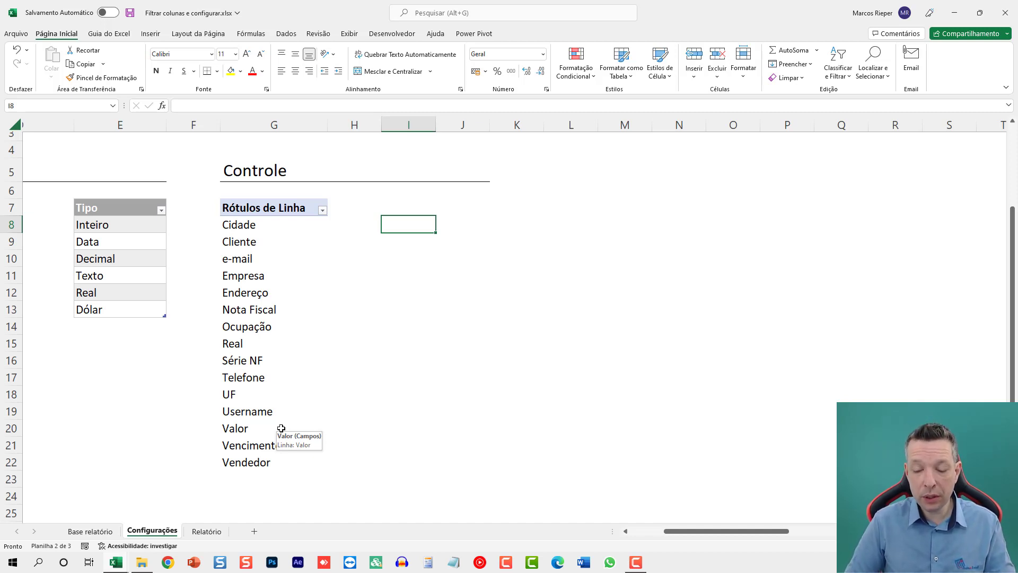
{"action": "type", "text": "="}
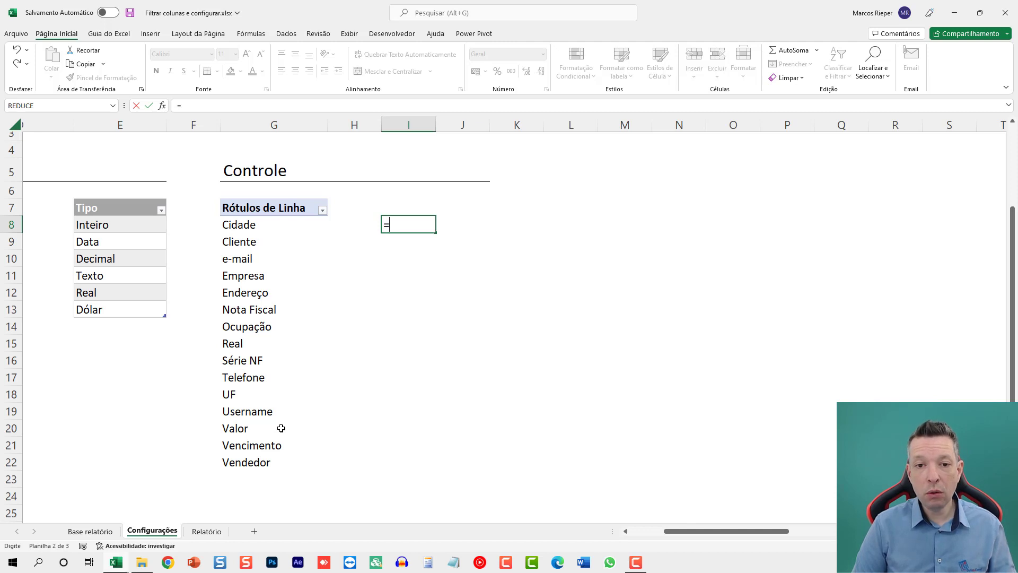
{"action": "type", "text": "filtro("}
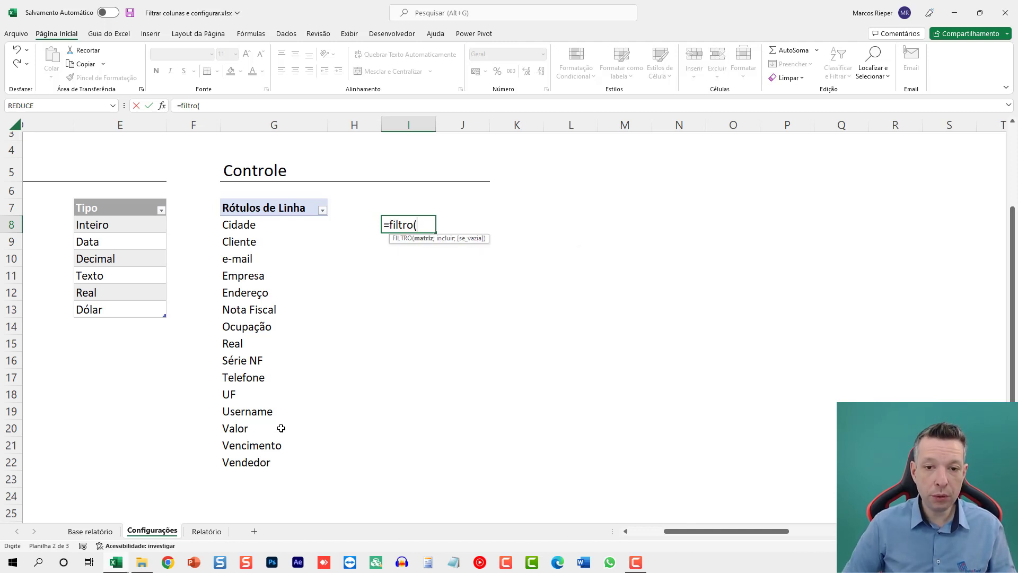
{"action": "key", "text": "Left"}
{"action": "key", "text": "Left"}
{"action": "key", "text": "ctrl+shift+Down"}
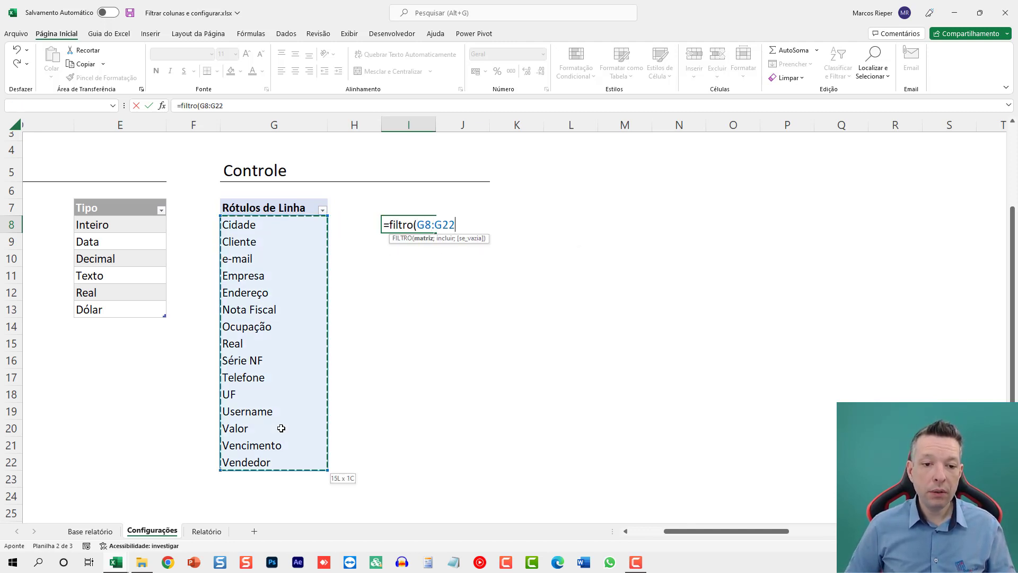
{"action": "key", "text": "shift+Down"}
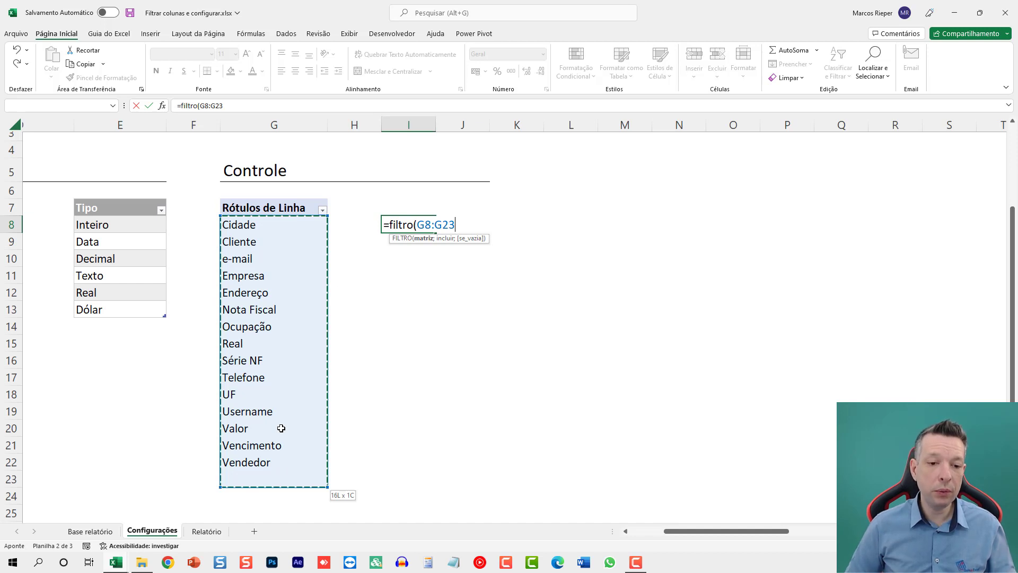
{"action": "key", "text": "shift+Down"}
{"action": "key", "text": "shift+Down"}
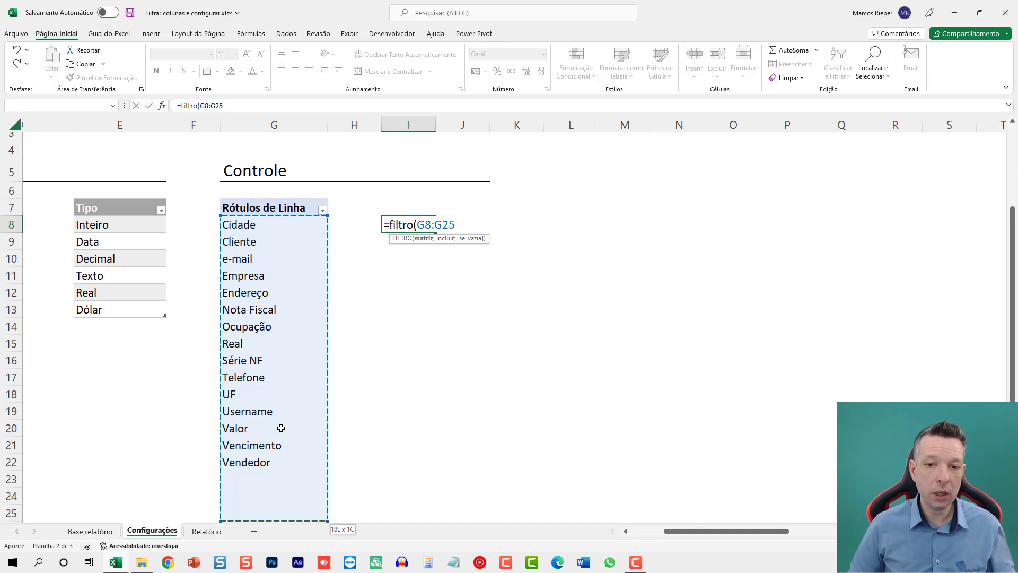
{"action": "key", "text": "F4"}
{"action": "type", "text": ";"}
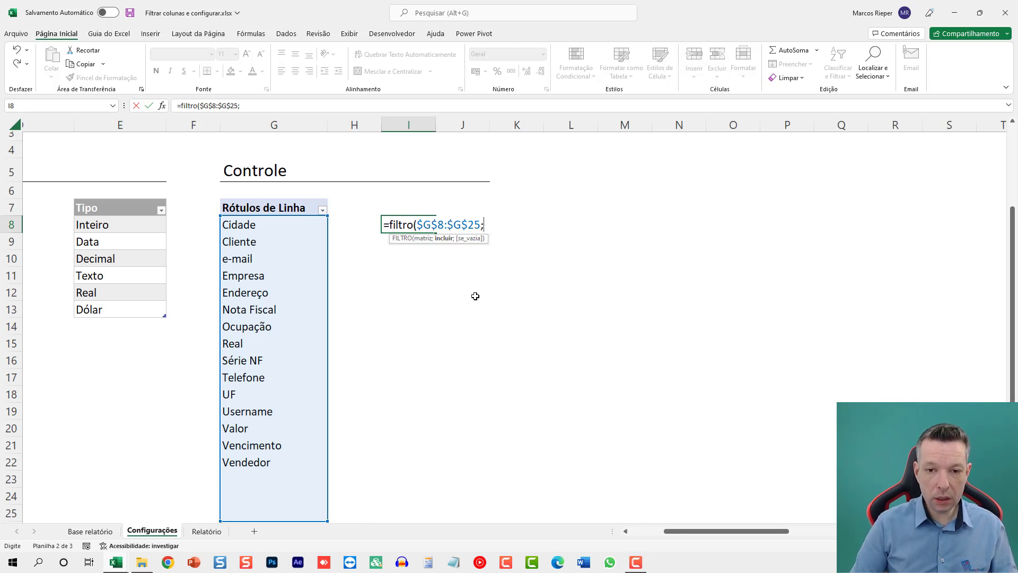
Step: Complete the FILTRO formula in I8 with the include condition ($G$8:$G$25<>"") so that blank rows are left out
{"action": "type", "text": "("}
{"action": "left_click", "coordinate": [265, 224]}
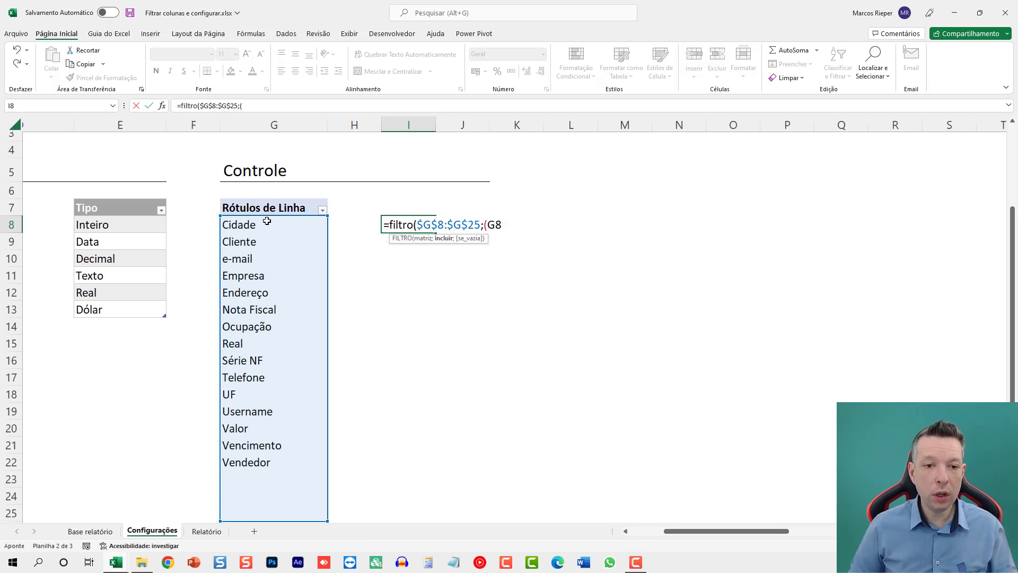
{"action": "left_click_drag", "start_coordinate": [261, 230], "coordinate": [239, 512]}
{"action": "key", "text": "F4"}
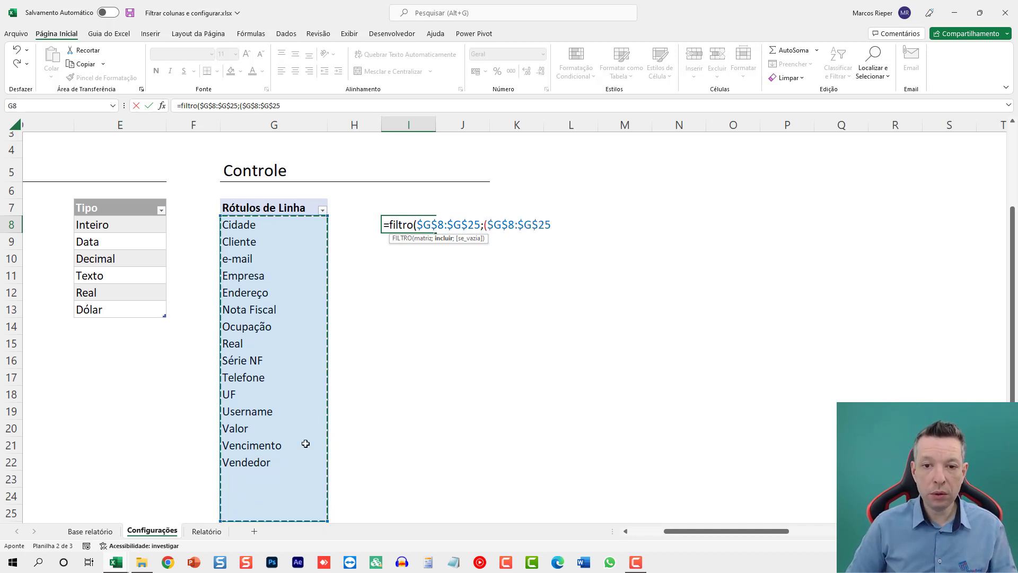
{"action": "type", "text": "<"}
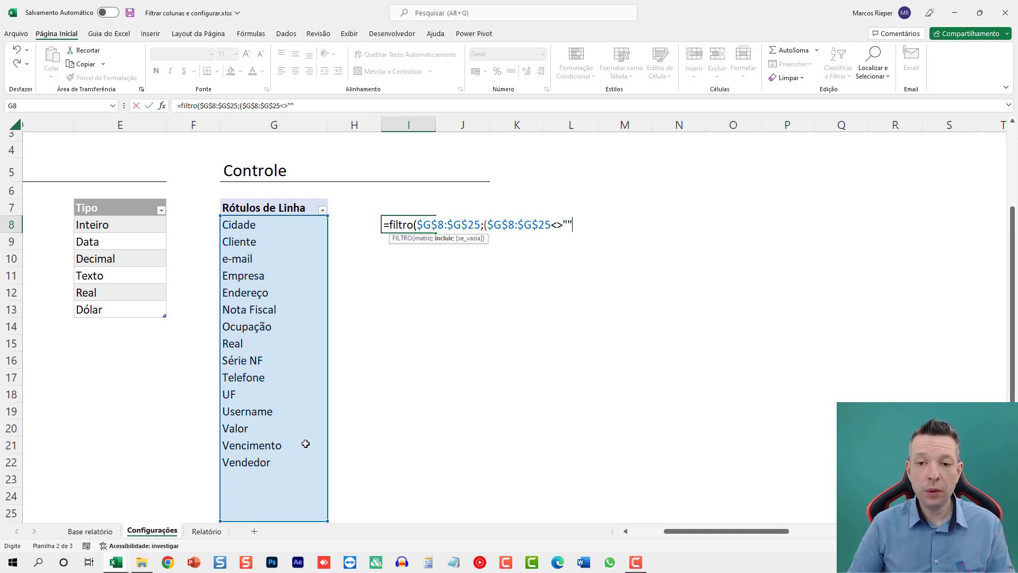
{"action": "type", "text": ">\"\")"}
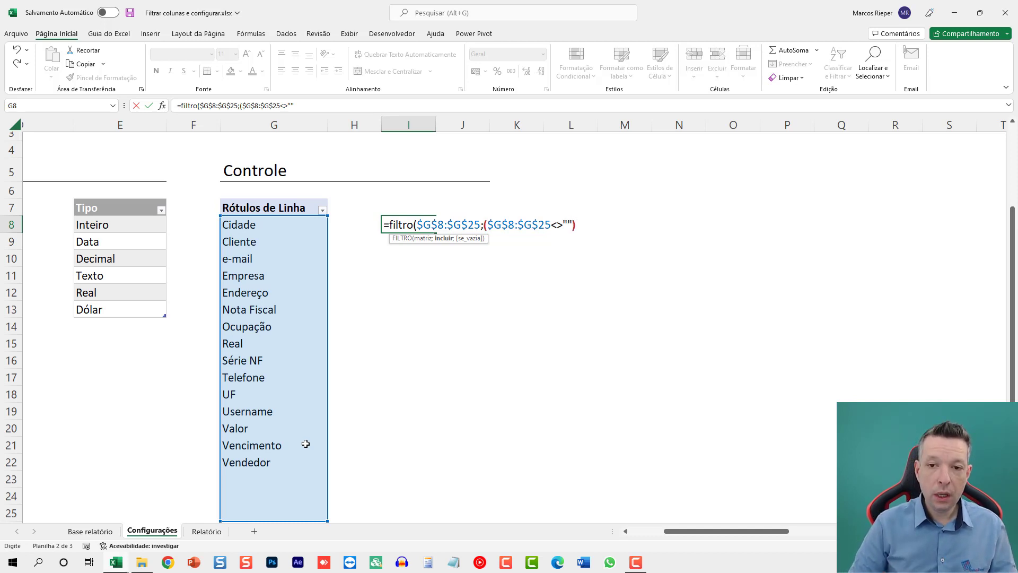
{"action": "key", "text": "Return"}
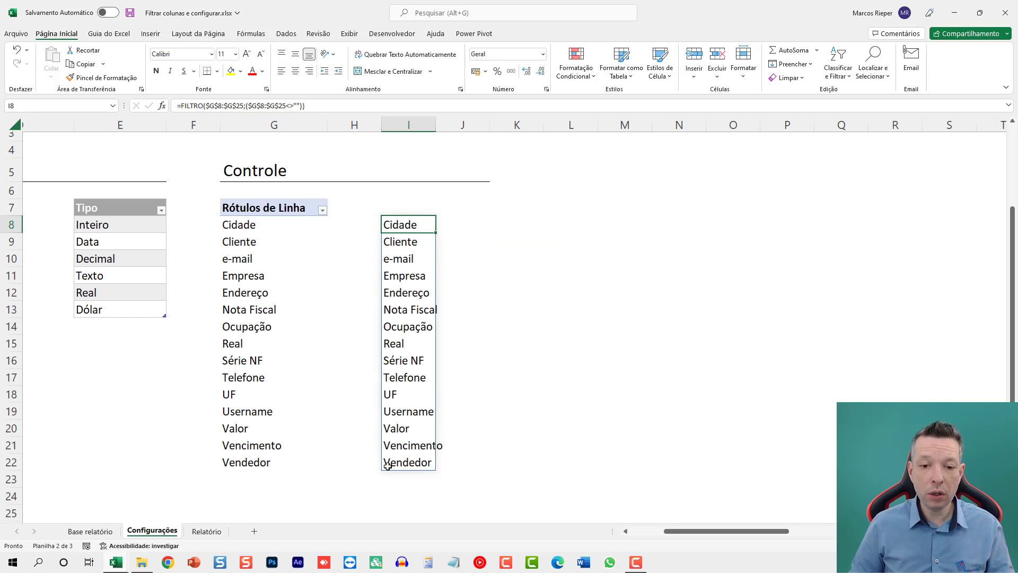
{"action": "key", "text": "F2"}
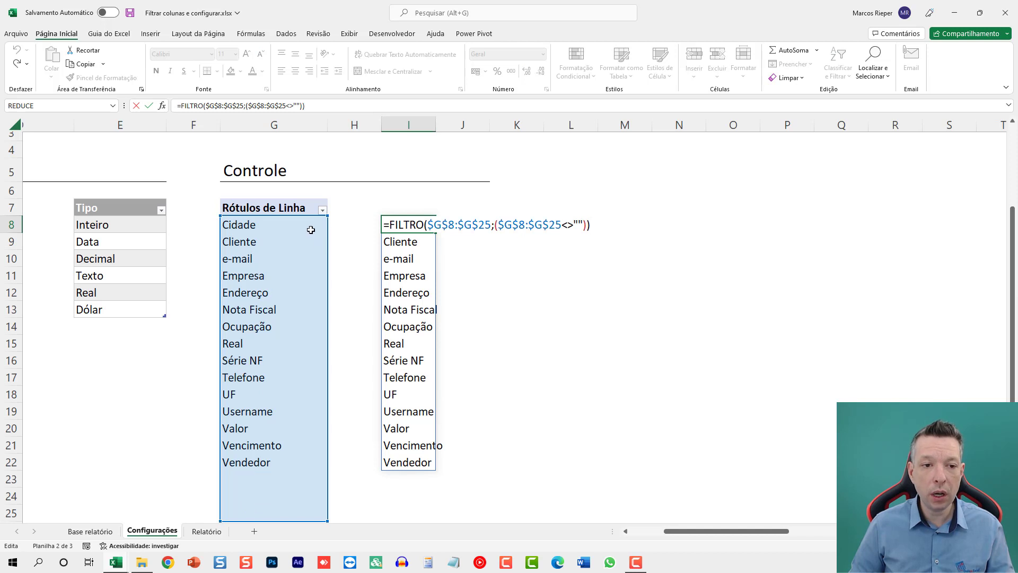
Step: Insert a slicer for the pivot table's Campos field and place it beside the filtered list, over columns L to O
{"action": "left_click", "coordinate": [274, 243]}
{"action": "left_click", "coordinate": [149, 35]}
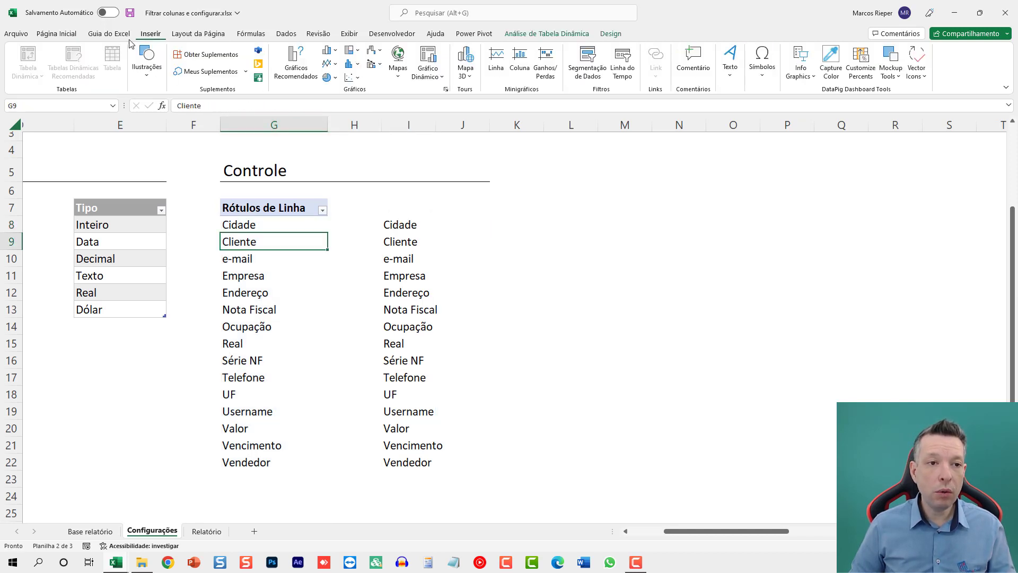
{"action": "left_click", "coordinate": [587, 61]}
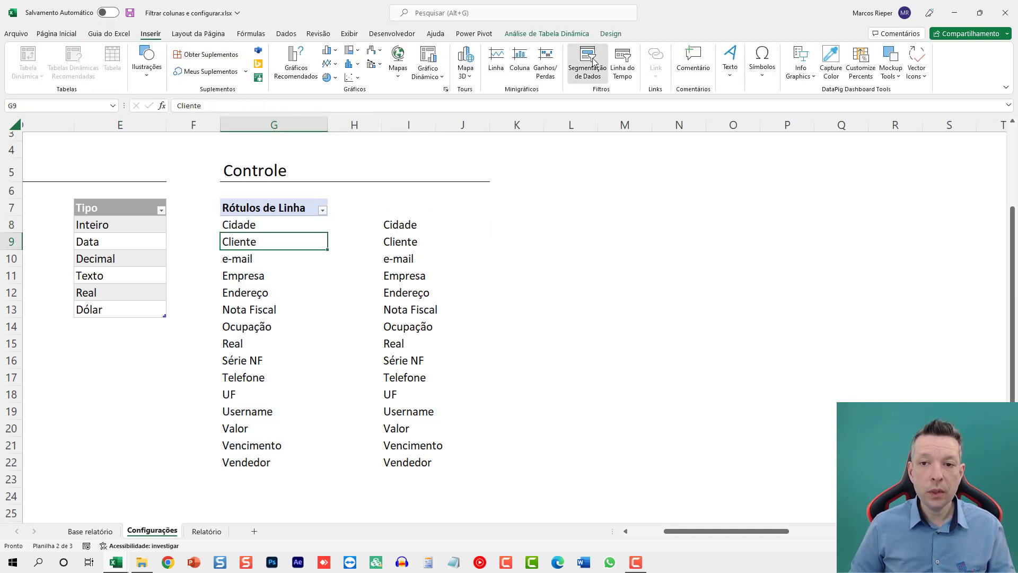
{"action": "left_click", "coordinate": [441, 217]}
{"action": "left_click", "coordinate": [501, 411]}
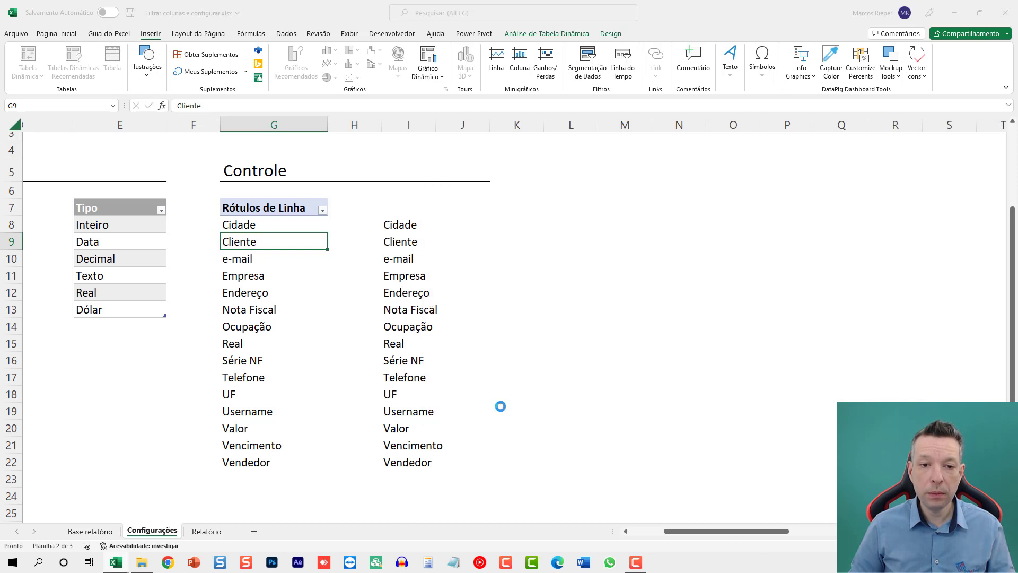
{"action": "left_click_drag", "start_coordinate": [456, 225], "coordinate": [647, 213]}
Step: Test the Campos slicer by filtering for Cliente and for Cidade through Endereço, and clear its filter
{"action": "left_click", "coordinate": [642, 262]}
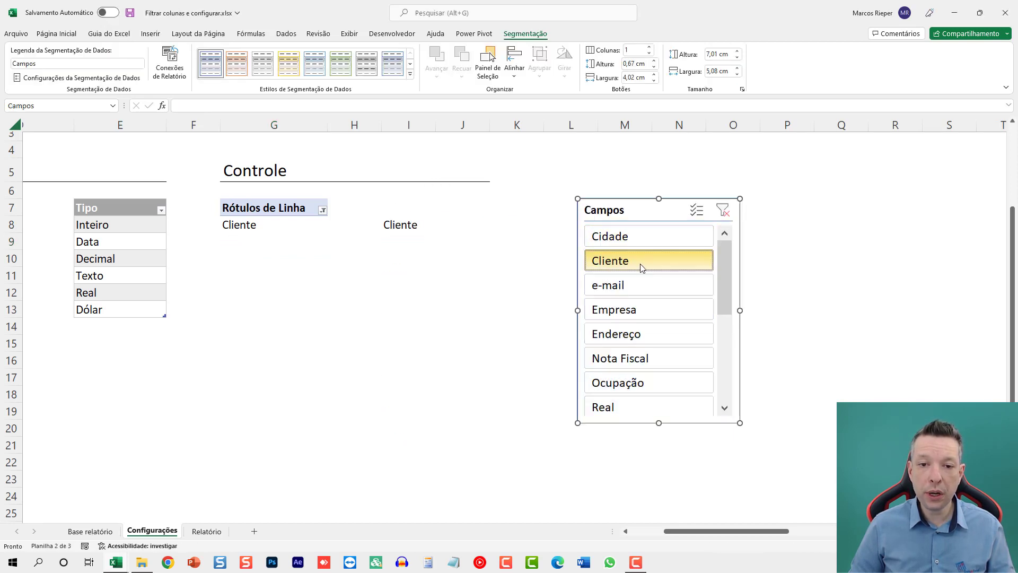
{"action": "left_click", "coordinate": [422, 224]}
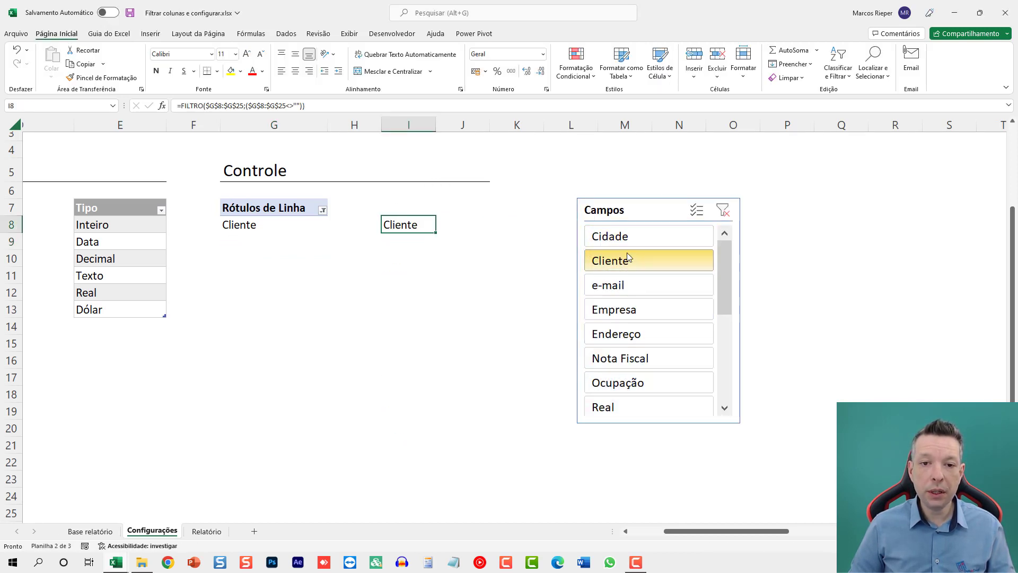
{"action": "left_click_drag", "start_coordinate": [625, 247], "coordinate": [641, 334]}
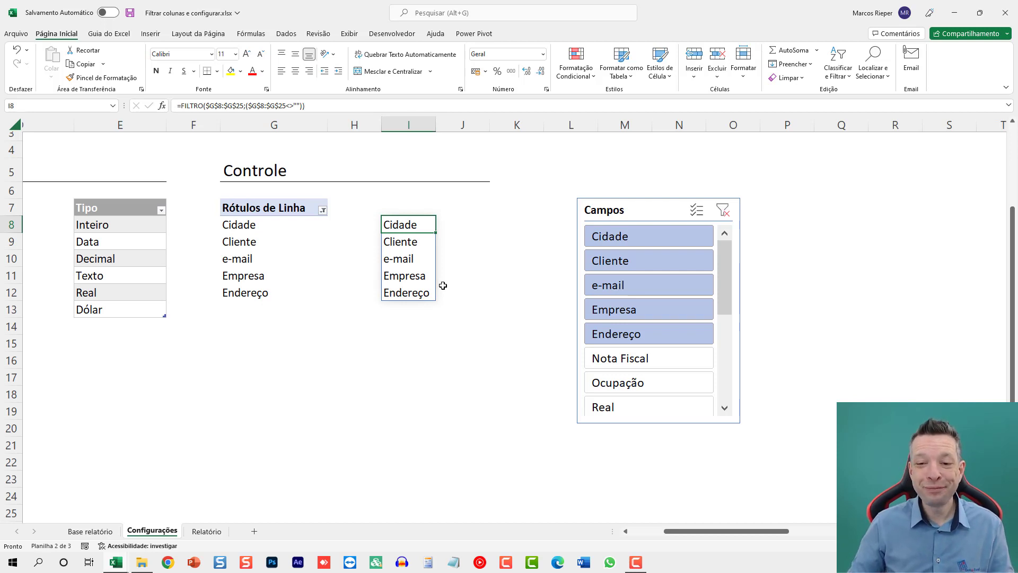
{"action": "left_click", "coordinate": [626, 223]}
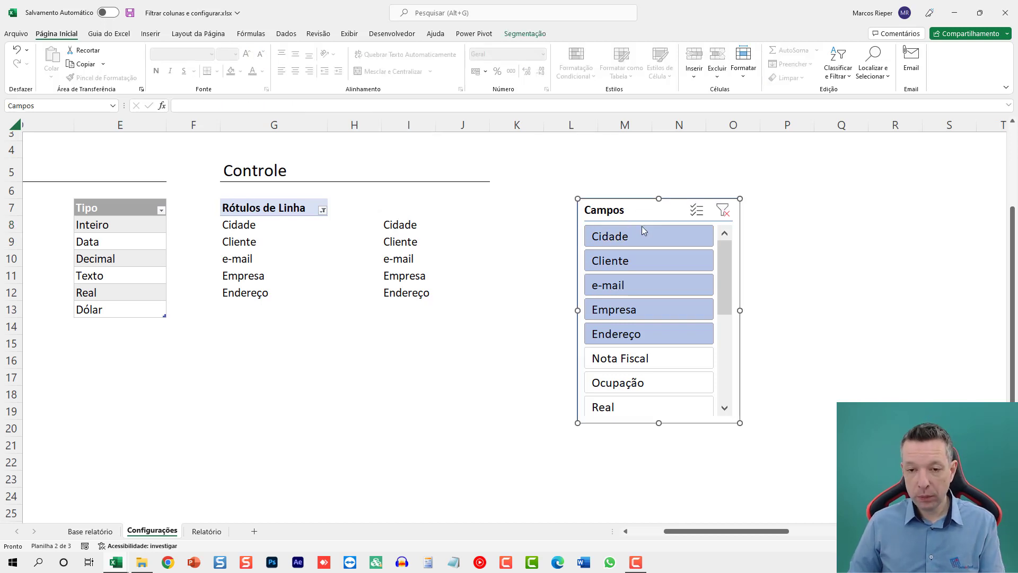
{"action": "left_click", "coordinate": [722, 210]}
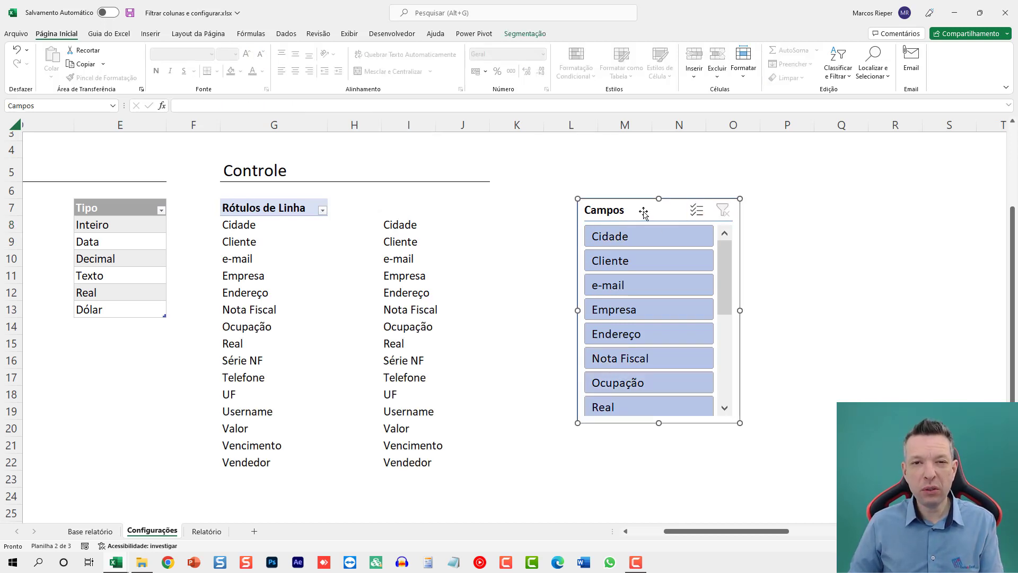
Step: Enter the label "Período:" in cell B5 of the Relatório sheet
{"action": "left_click", "coordinate": [200, 532]}
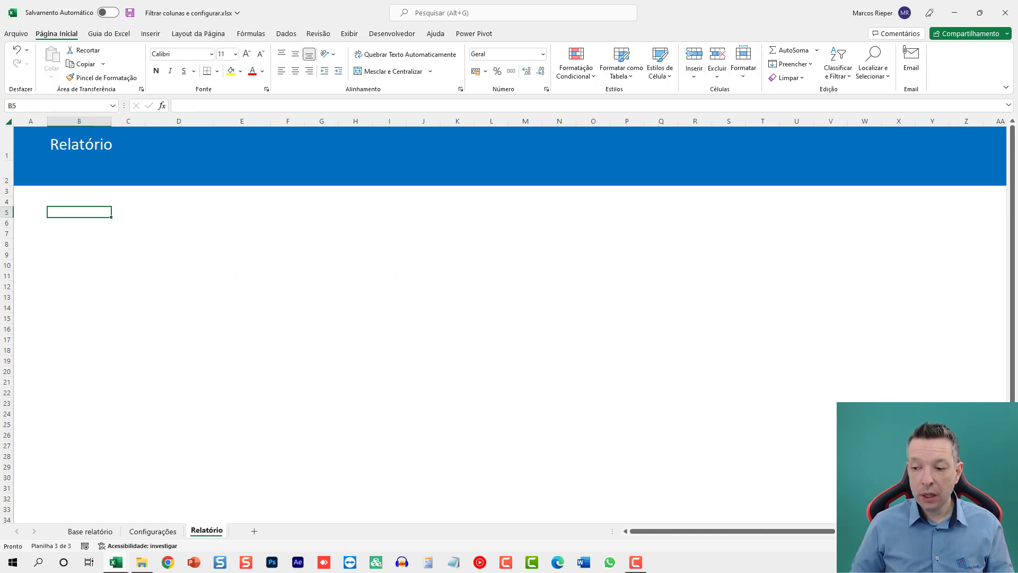
{"action": "left_click", "coordinate": [71, 219]}
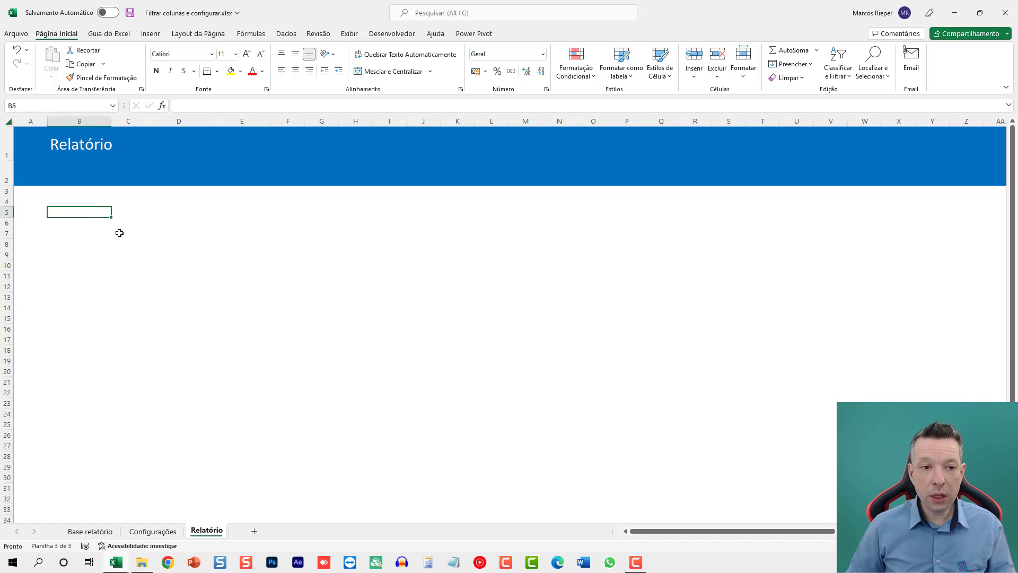
{"action": "type", "text": "Período"}
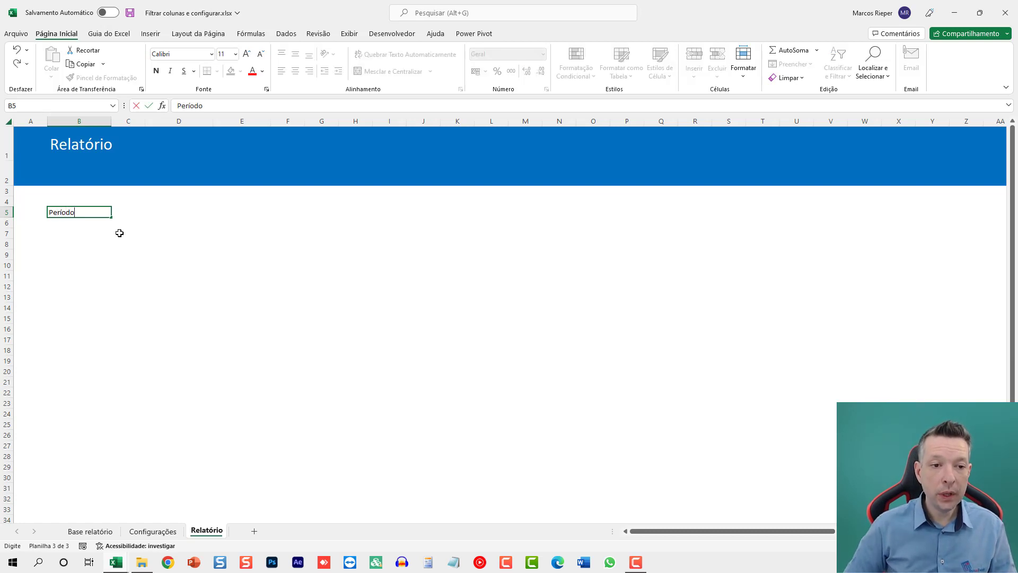
{"action": "key", "text": "Tab"}
{"action": "key", "text": "Left"}
{"action": "key", "text": "F2"}
{"action": "type", "text": ":"}
{"action": "key", "text": "Return"}
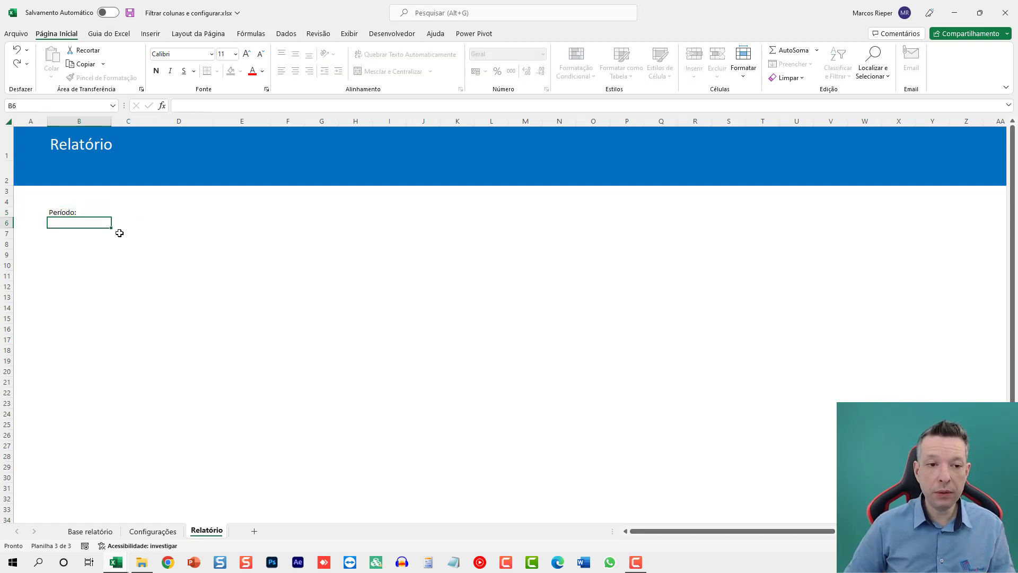
Step: Enter the period's start date 01/04/2022 in C5 and its end date 30/04/2022 in C6
{"action": "key", "text": "Up"}
{"action": "key", "text": "Right"}
{"action": "type", "text": "1/"}
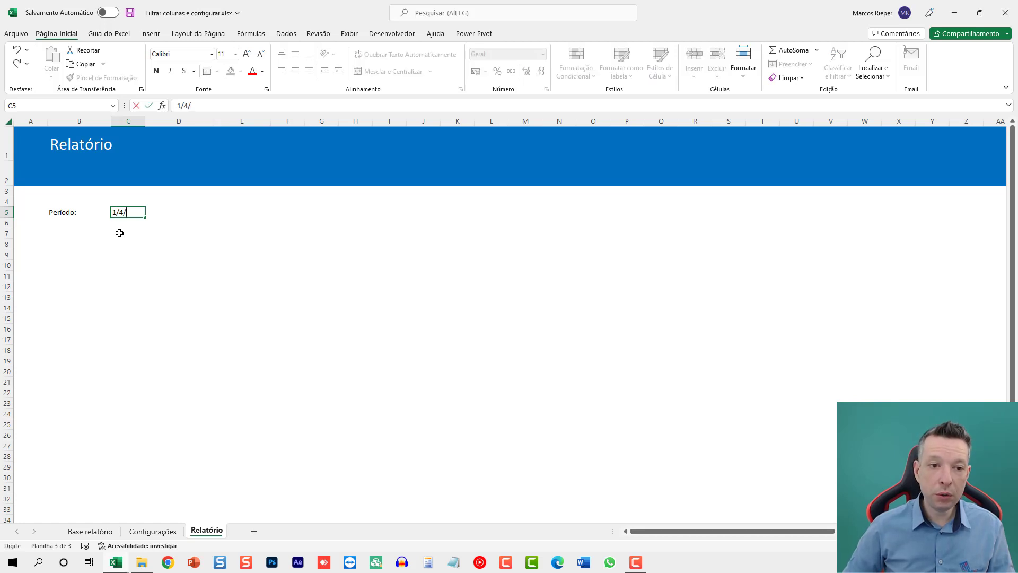
{"action": "key", "text": "Return"}
{"action": "type", "text": "30/04/"}
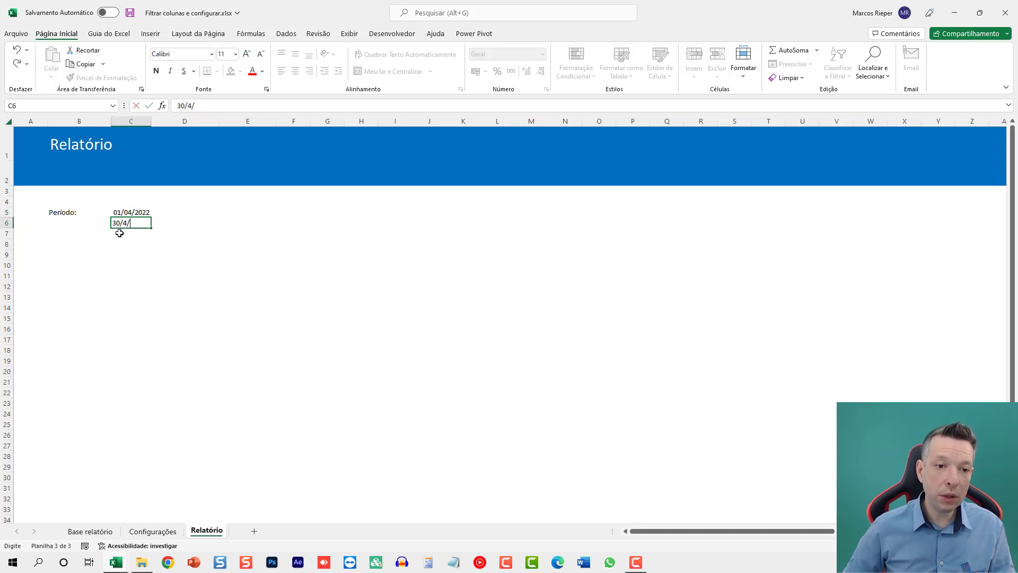
{"action": "type", "text": "202"}
{"action": "key", "text": "Return"}
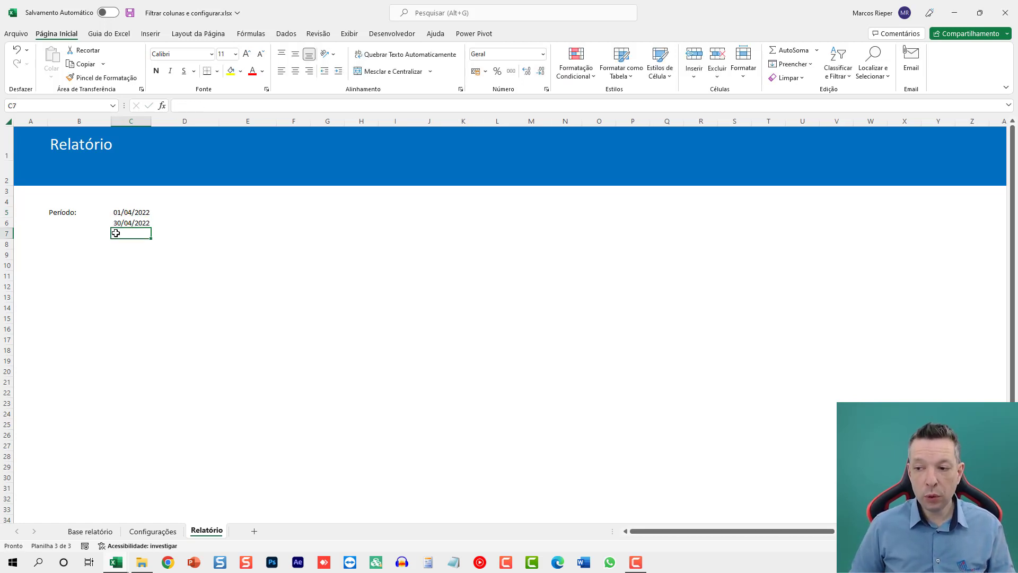
Step: Begin a FILTRO formula in cell B9 of the Relatório sheet, below the period dates
{"action": "key", "text": "Down"}
{"action": "key", "text": "Left"}
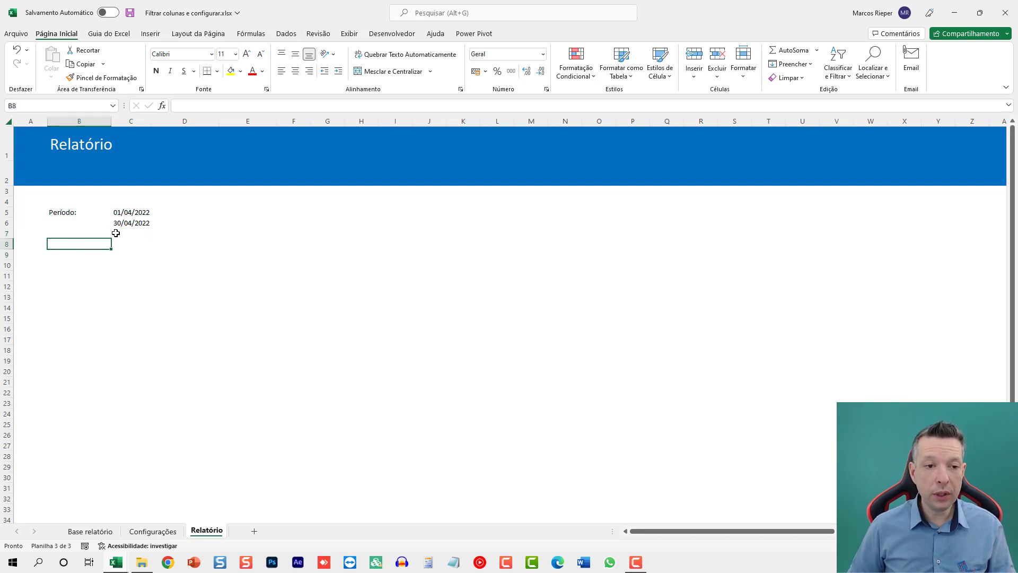
{"action": "key", "text": "Down"}
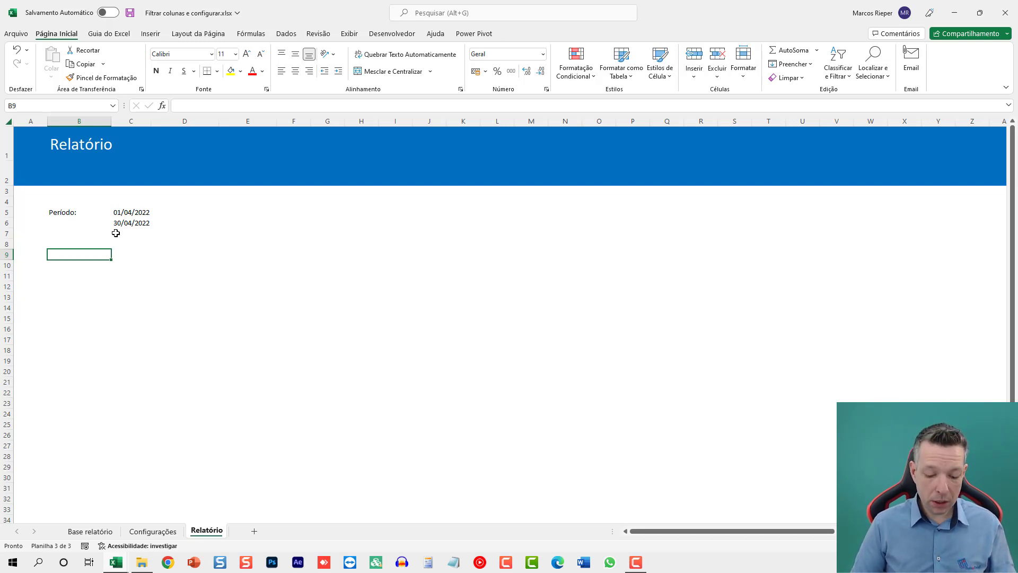
{"action": "left_click", "coordinate": [92, 528]}
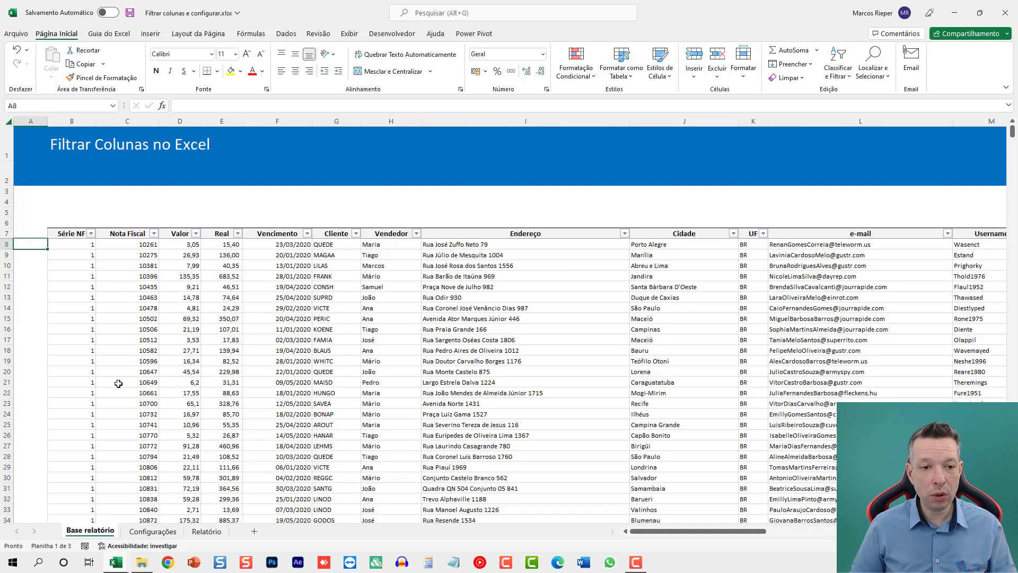
{"action": "left_click", "coordinate": [207, 529]}
{"action": "scroll", "coordinate": [228, 292], "scroll_direction": "up", "scroll_amount": 7}
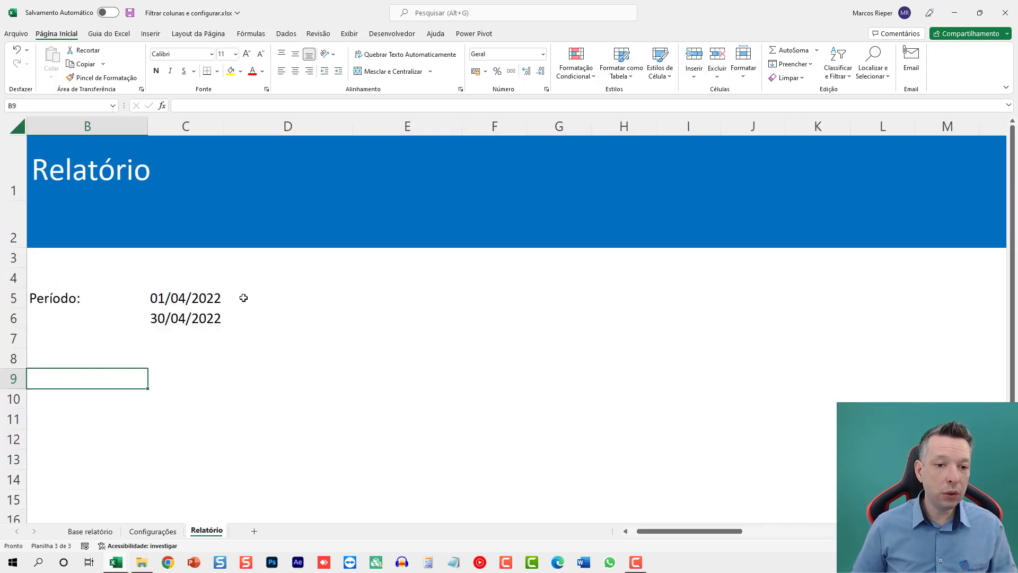
{"action": "scroll", "coordinate": [315, 346], "scroll_direction": "left", "scroll_amount": 1}
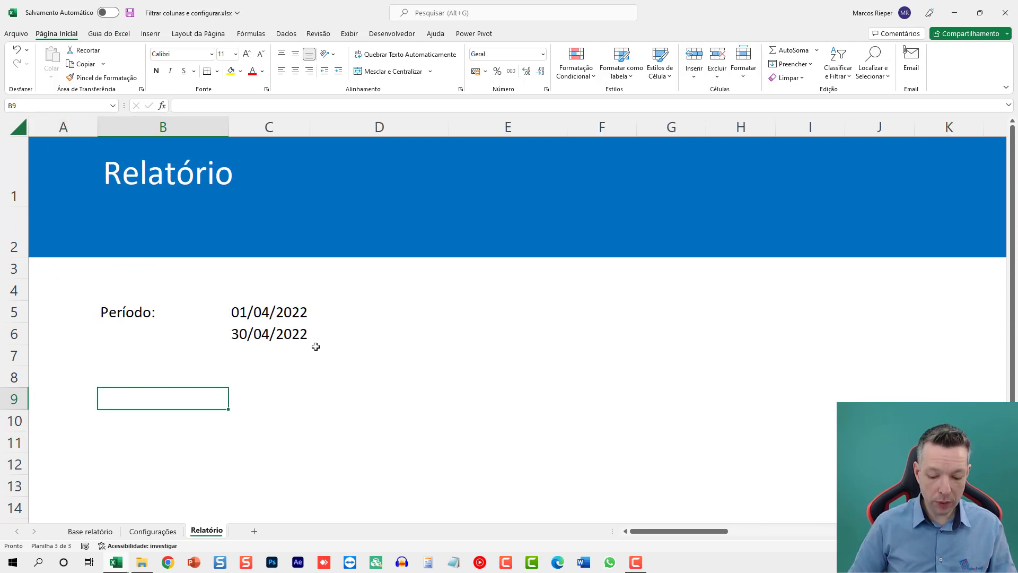
{"action": "type", "text": "=FILT"}
{"action": "key", "text": "BackSpace"}
{"action": "key", "text": "BackSpace"}
{"action": "key", "text": "BackSpace"}
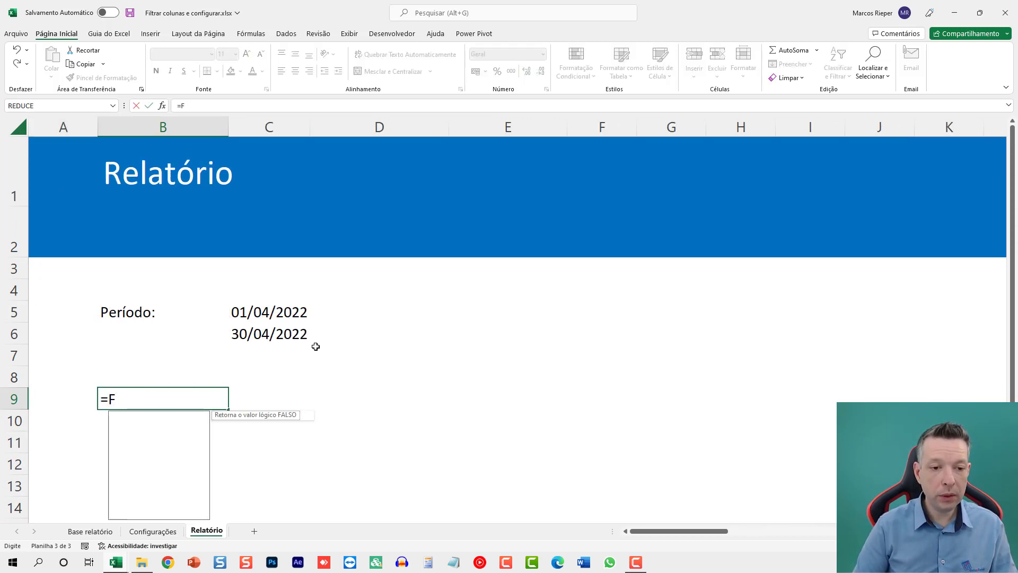
{"action": "type", "text": "ILTRO("}
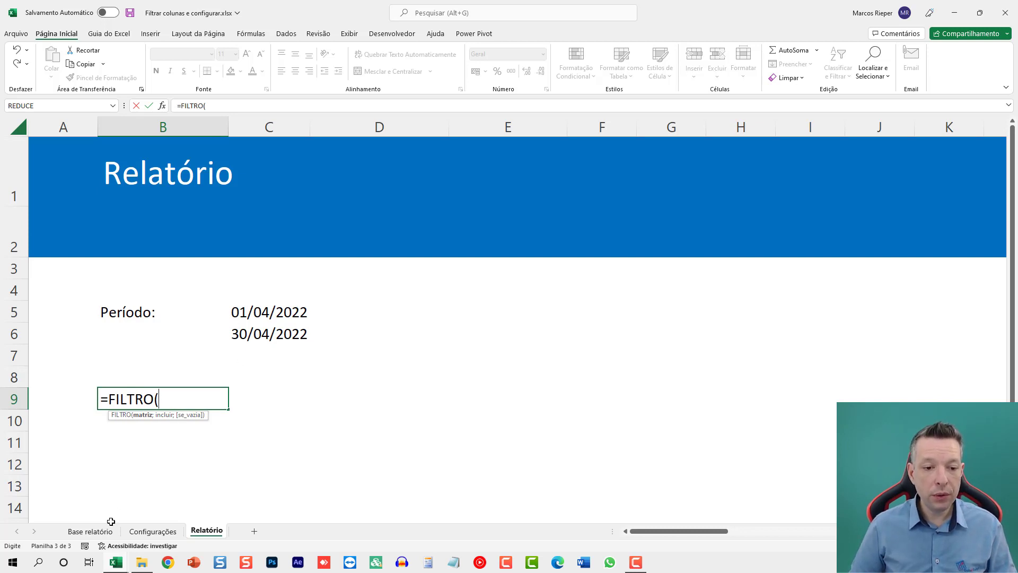
Step: Use all data of the tCobranca table on the Base relatório sheet as the FILTRO array
{"action": "left_click", "coordinate": [98, 532]}
{"action": "left_click", "coordinate": [90, 245]}
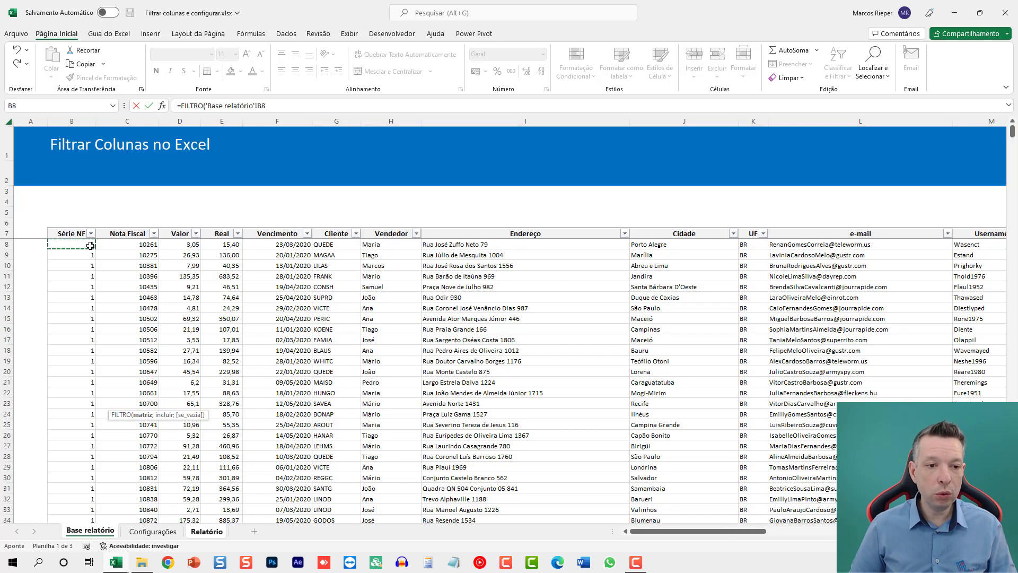
{"action": "key", "text": "ctrl+shift+End"}
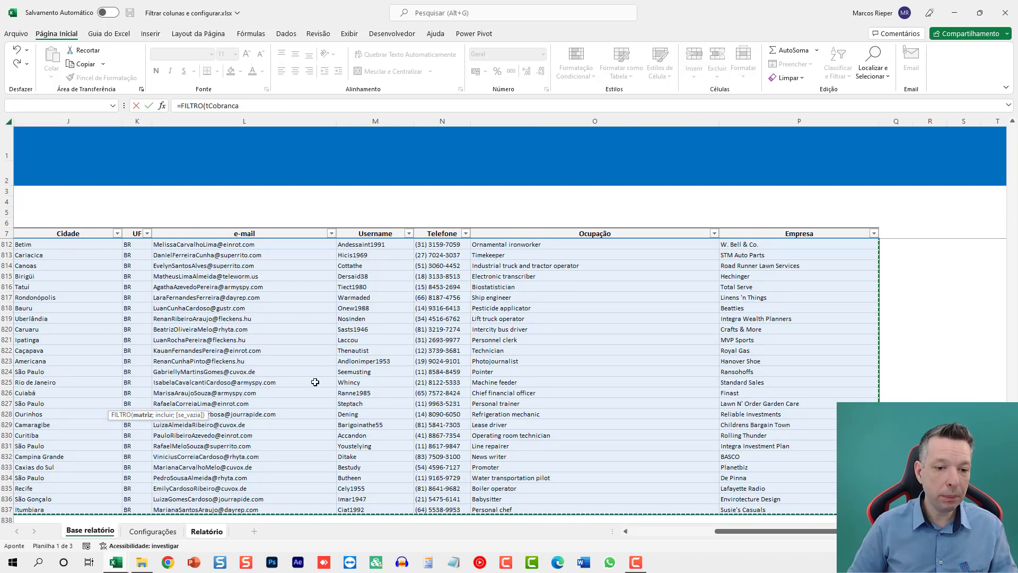
{"action": "type", "text": ";"}
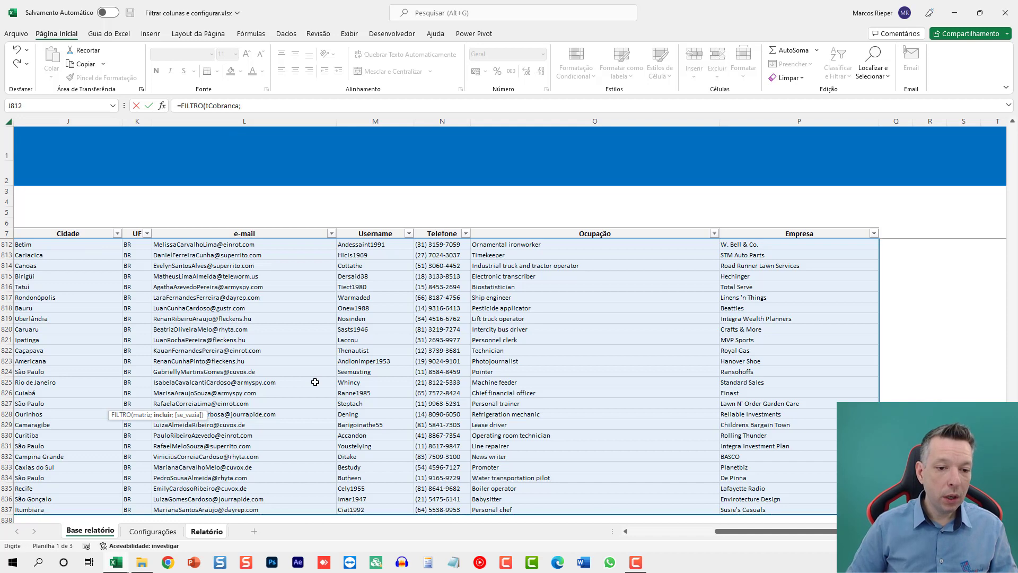
Step: Add a first include condition comparing tCobranca's Vencimento column with >=$C$5, followed by *, on its own line of the formula
{"action": "left_click", "coordinate": [208, 531]}
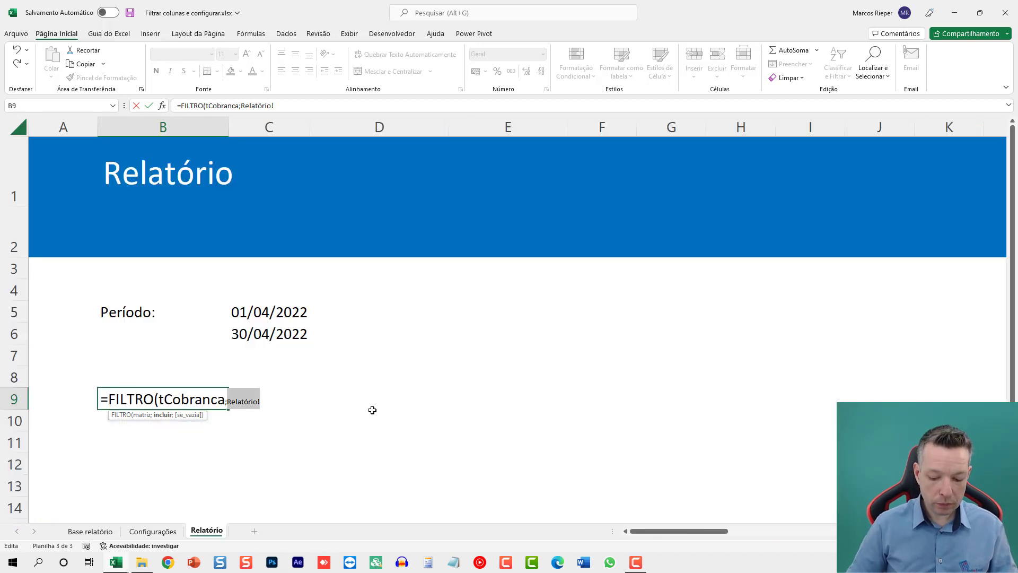
{"action": "type", "text": "("}
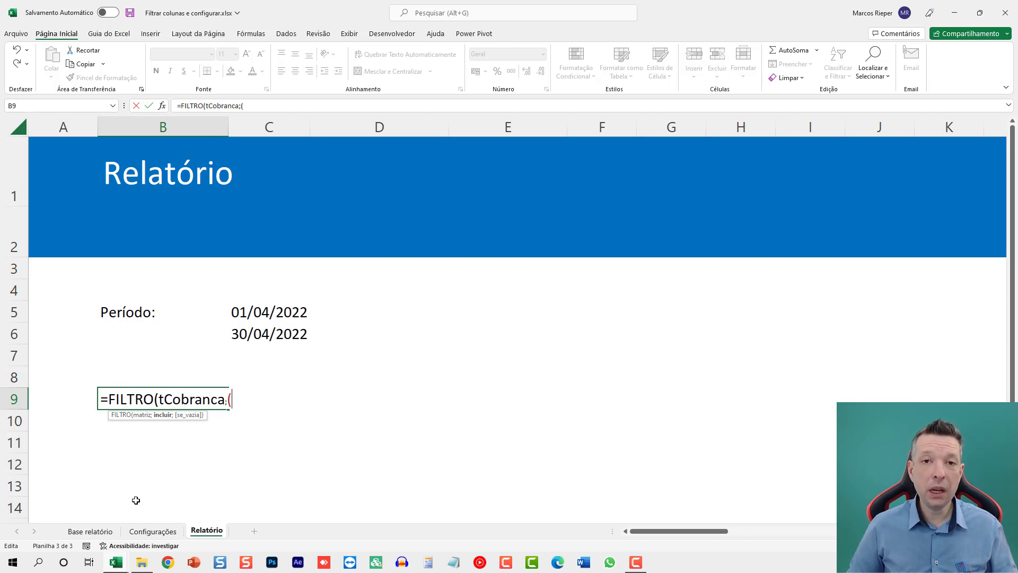
{"action": "type", "text": "TCO"}
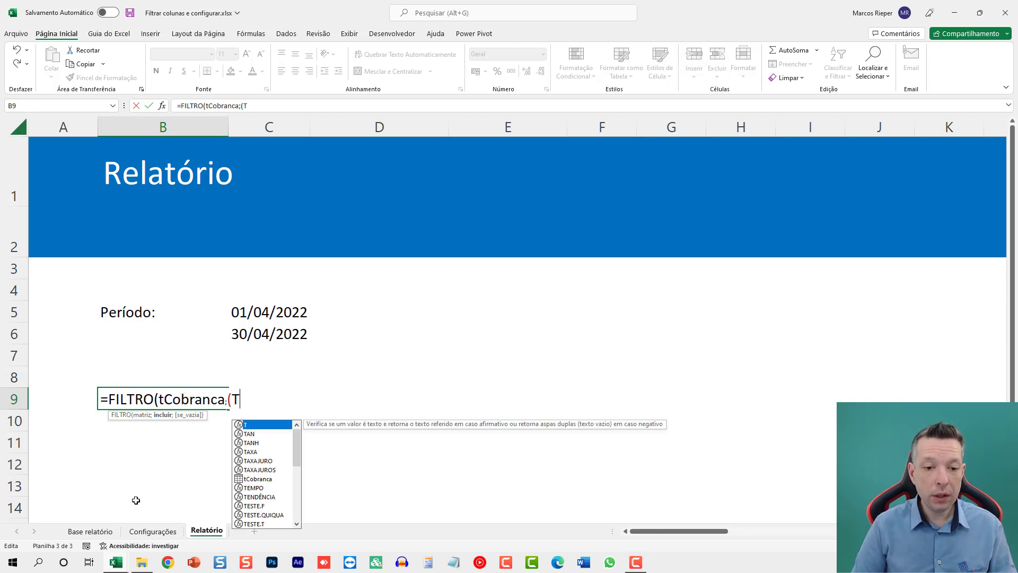
{"action": "key", "text": "Tab"}
{"action": "type", "text": "["}
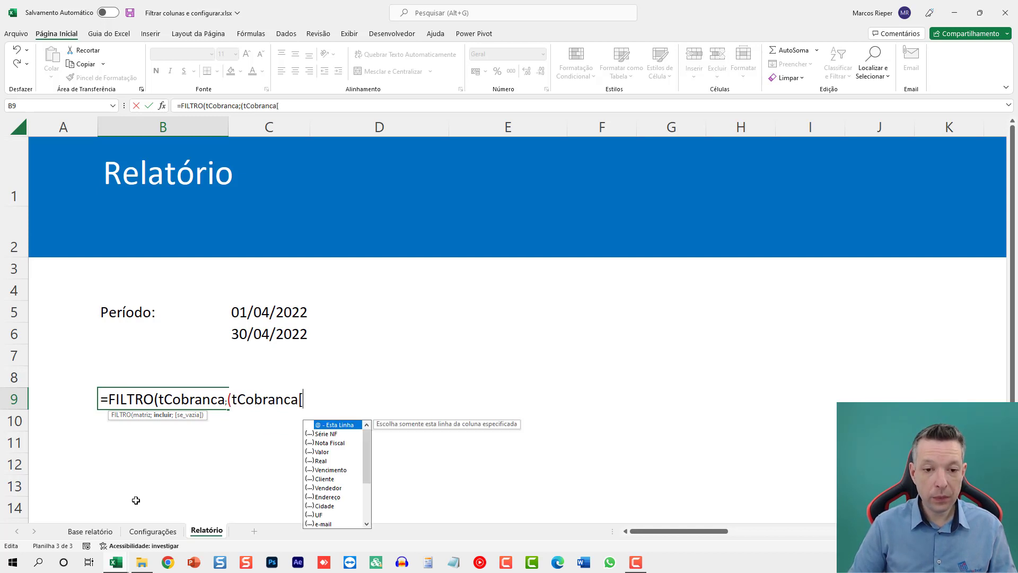
{"action": "double_click", "coordinate": [331, 470]}
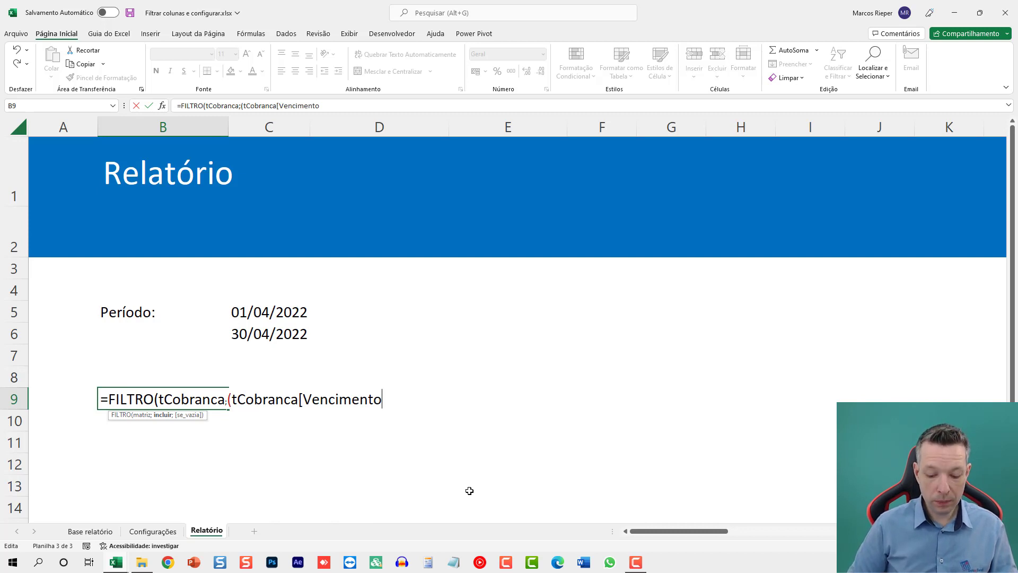
{"action": "left_click", "coordinate": [265, 312]}
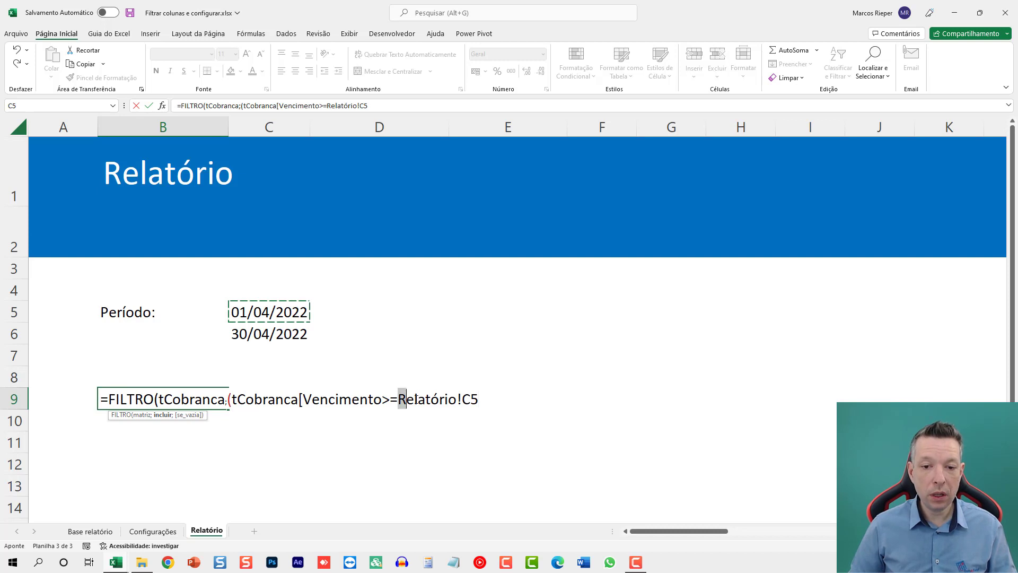
{"action": "left_click_drag", "start_coordinate": [401, 399], "coordinate": [526, 408]}
{"action": "type", "text": "C5"}
{"action": "key", "text": "F4"}
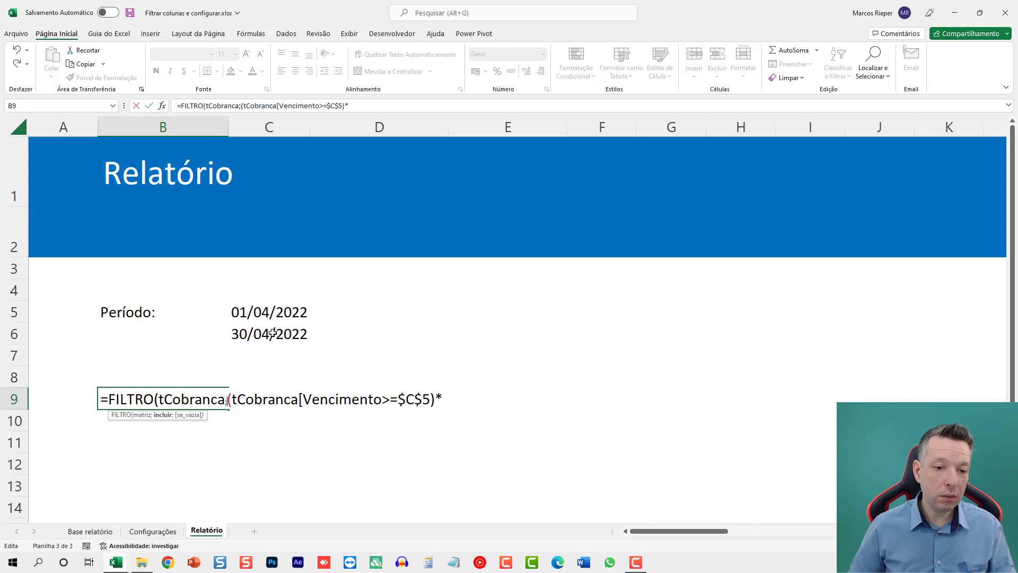
{"action": "key", "text": "alt+Return"}
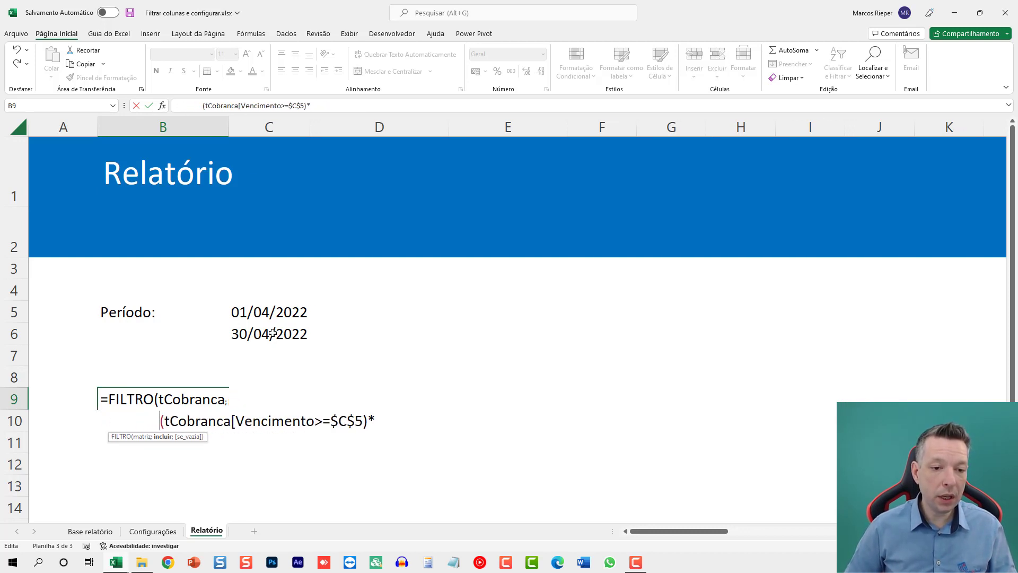
{"action": "key", "text": "BackSpace"}
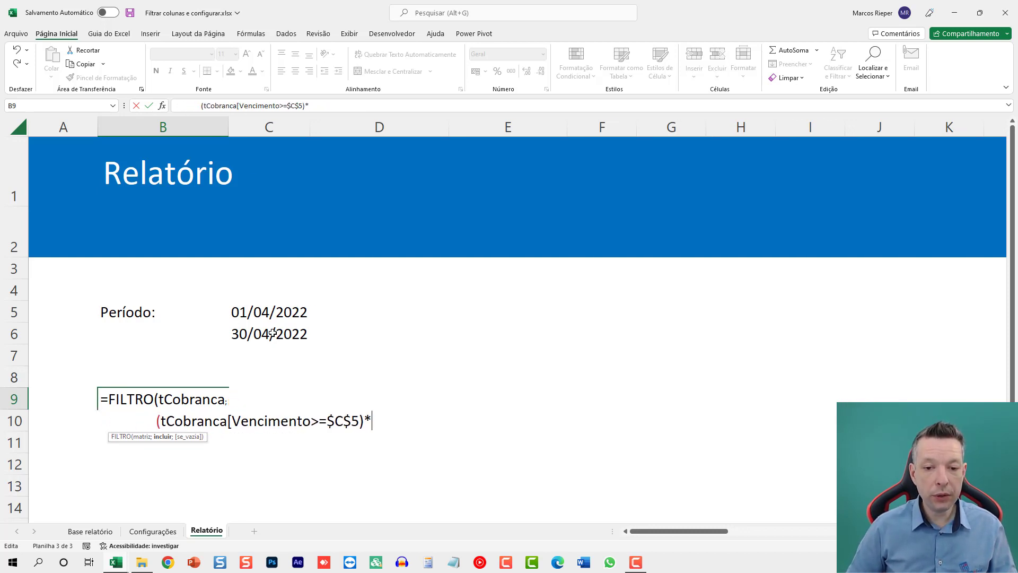
Step: Start the second include condition with (tCobranca[Vencimento] and add the missing closing bracket after Vencimento in the first condition
{"action": "type", "text": "("}
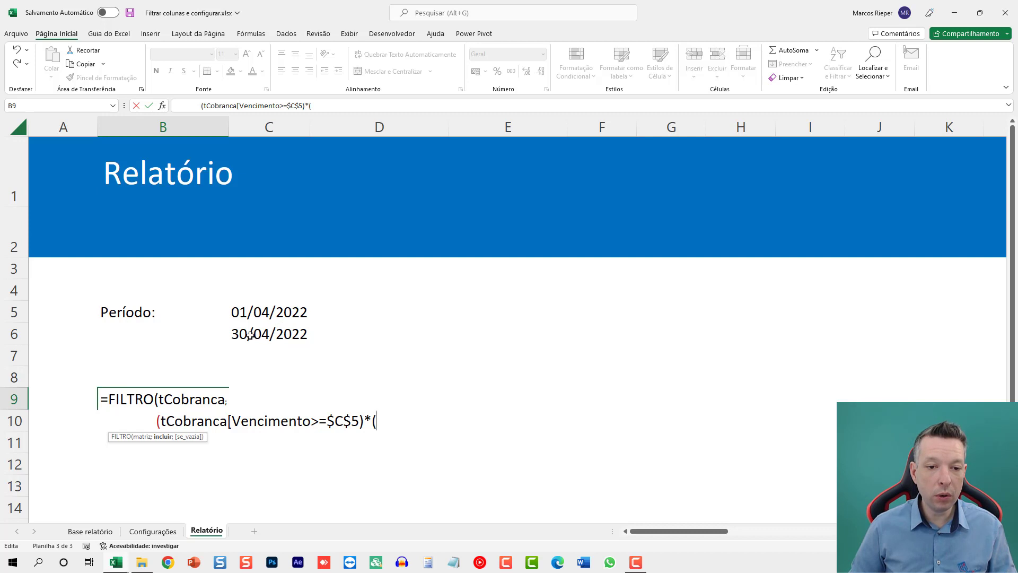
{"action": "type", "text": "TCO"}
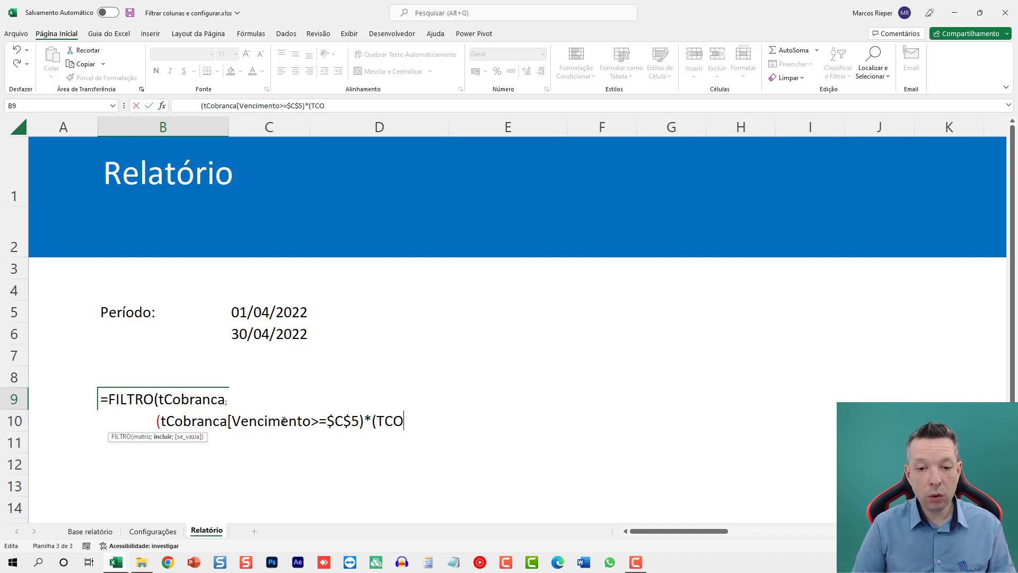
{"action": "key", "text": "BackSpace"}
{"action": "key", "text": "BackSpace"}
{"action": "key", "text": "BackSpace"}
{"action": "type", "text": "t"}
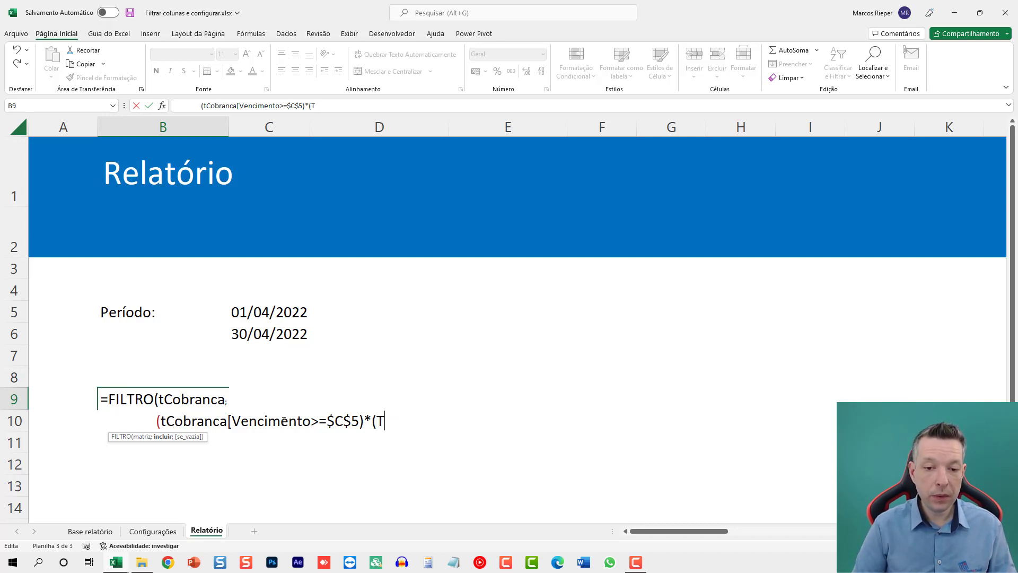
{"action": "key", "text": "BackSpace"}
{"action": "type", "text": "tco"}
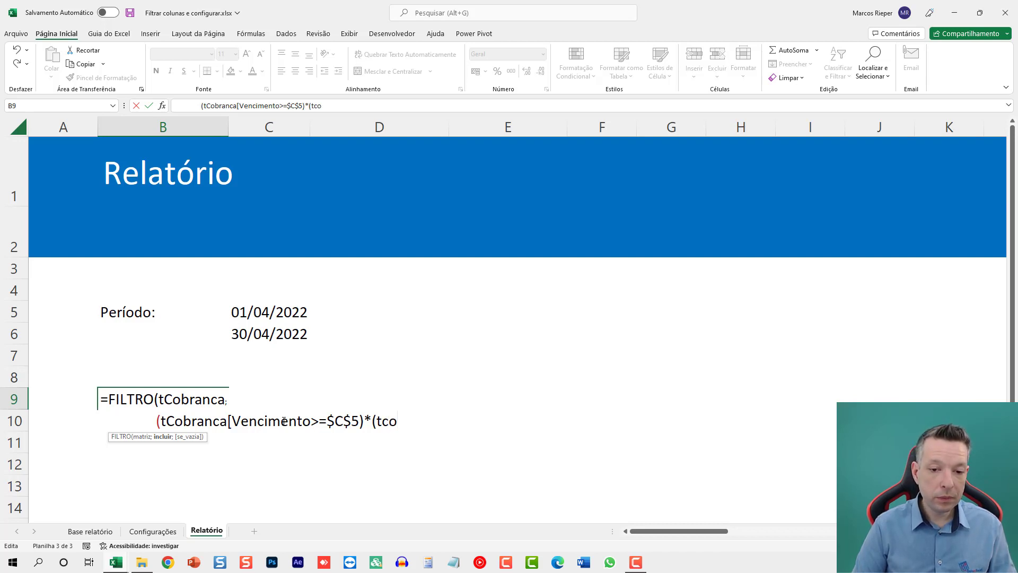
{"action": "key", "text": "BackSpace"}
{"action": "type", "text": "obranca"}
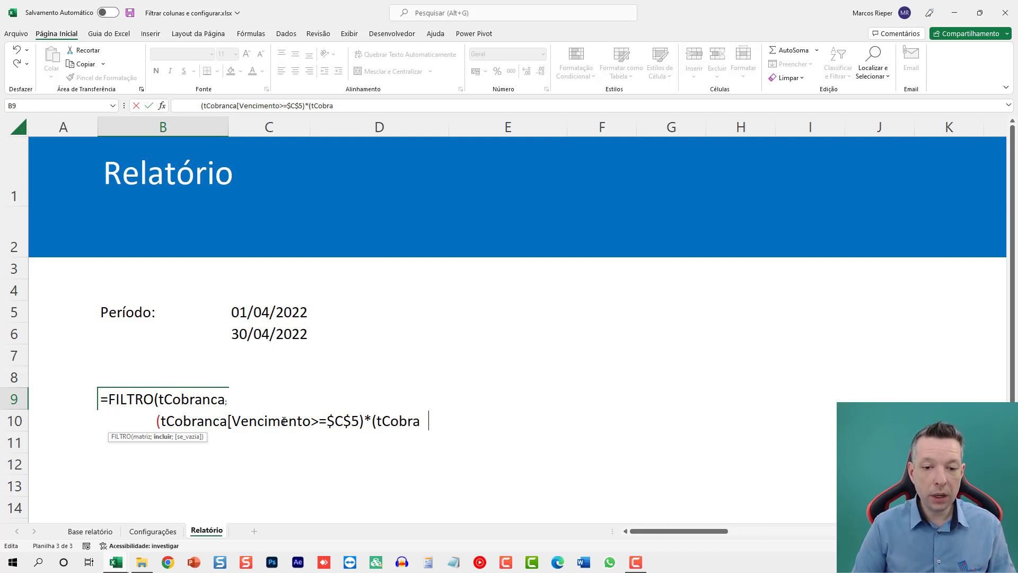
{"action": "type", "text": "[Vencimento"}
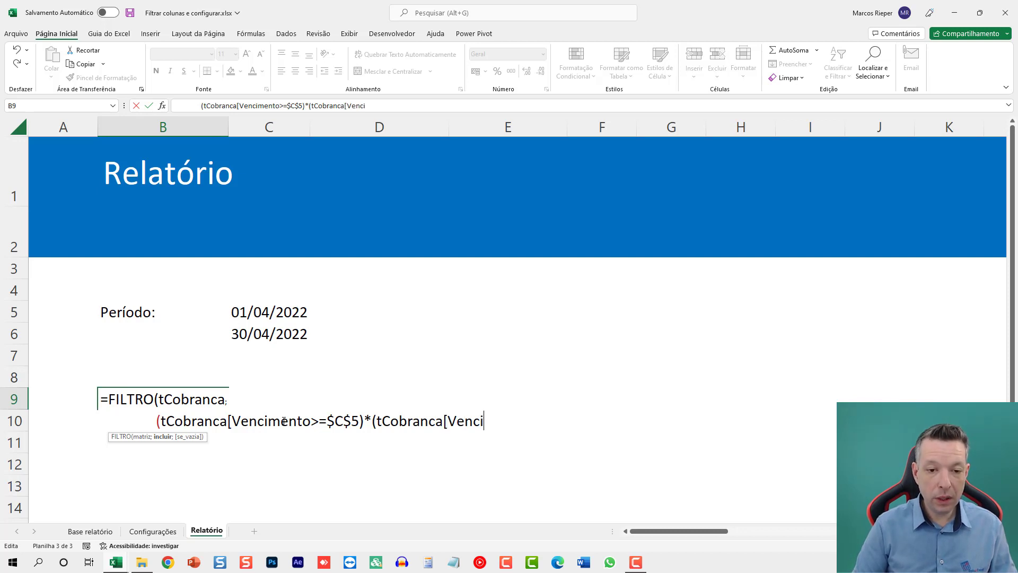
{"action": "type", "text": "]"}
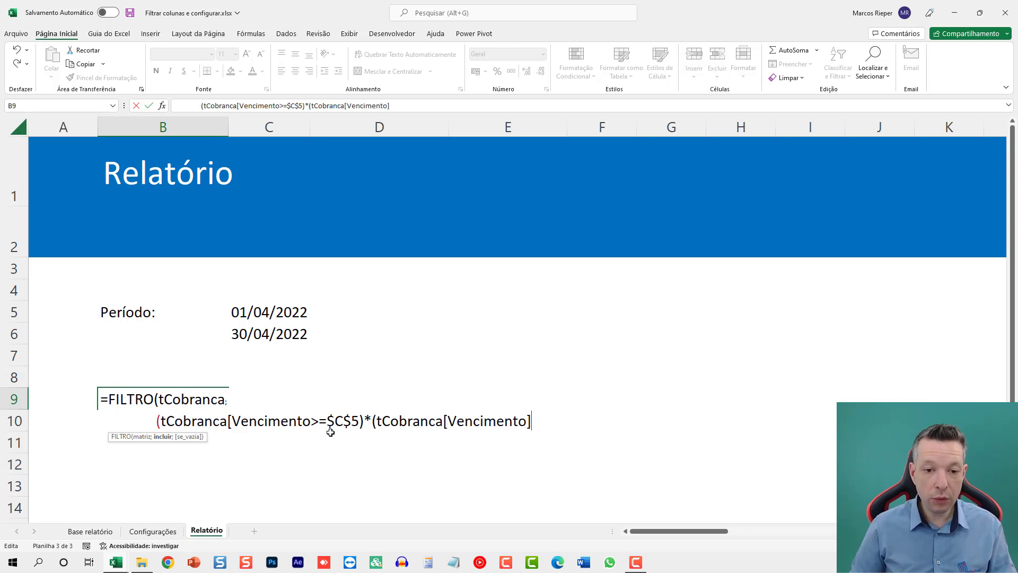
{"action": "type", "text": "]"}
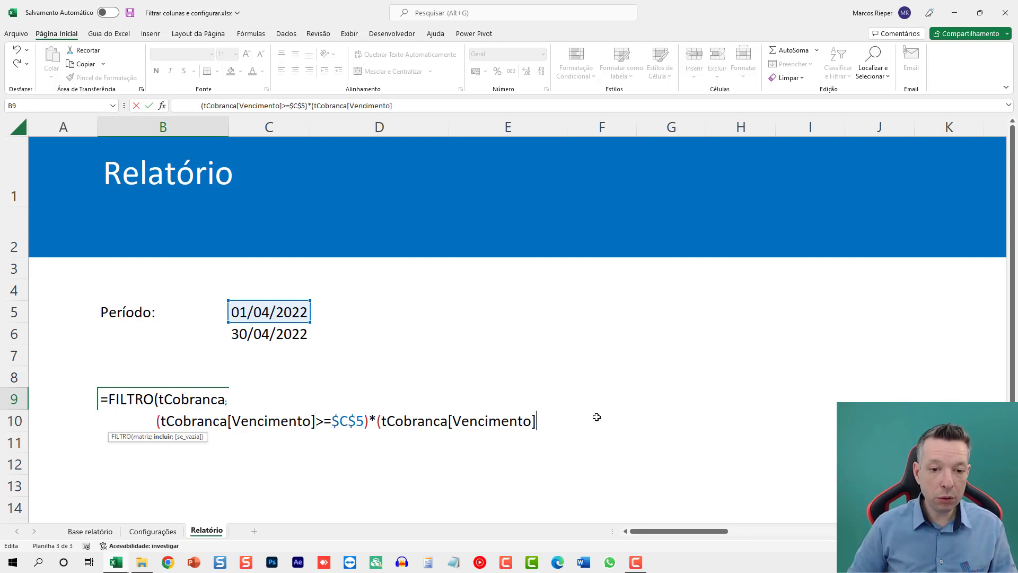
Step: Complete the second include condition with <=$C$6, close the FILTRO formula and enter it in B9
{"action": "left_click", "coordinate": [281, 339]}
{"action": "left_click_drag", "start_coordinate": [553, 420], "coordinate": [611, 421]}
{"action": "key", "text": "Delete"}
{"action": "key", "text": "Delete"}
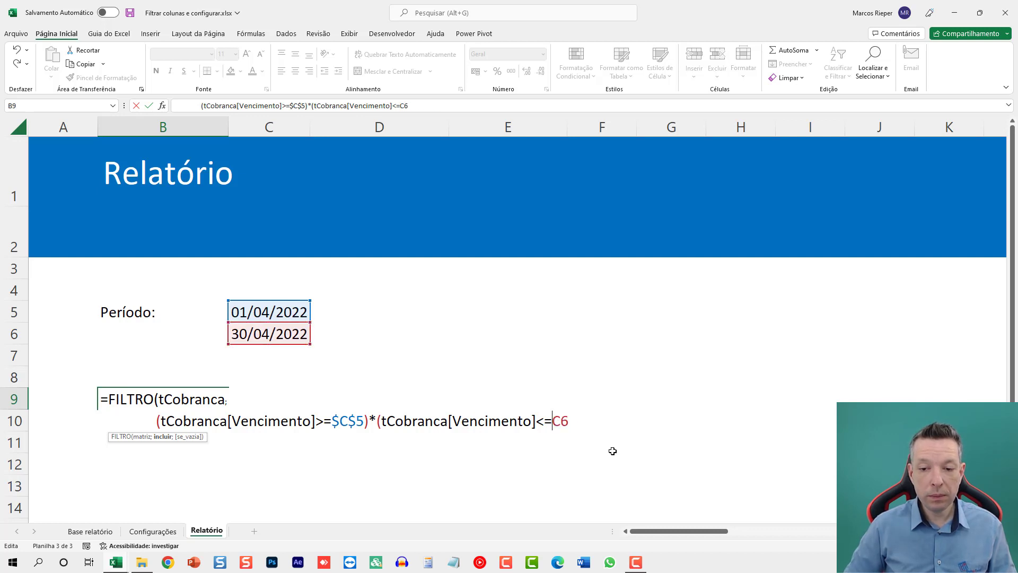
{"action": "key", "text": "F4"}
{"action": "left_click", "coordinate": [599, 418]}
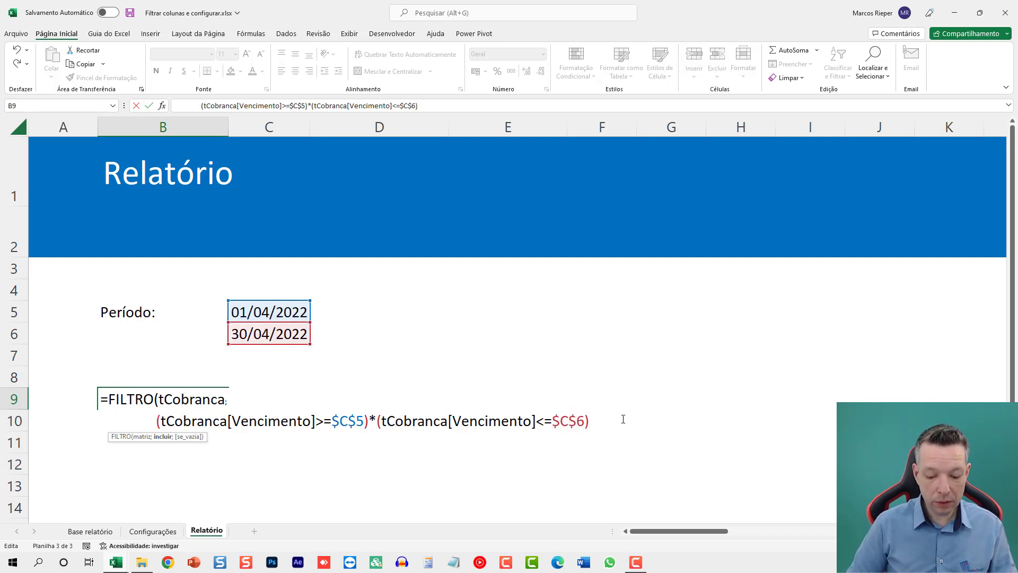
{"action": "type", "text": ")"}
{"action": "key", "text": "Return"}
{"action": "key", "text": "Up"}
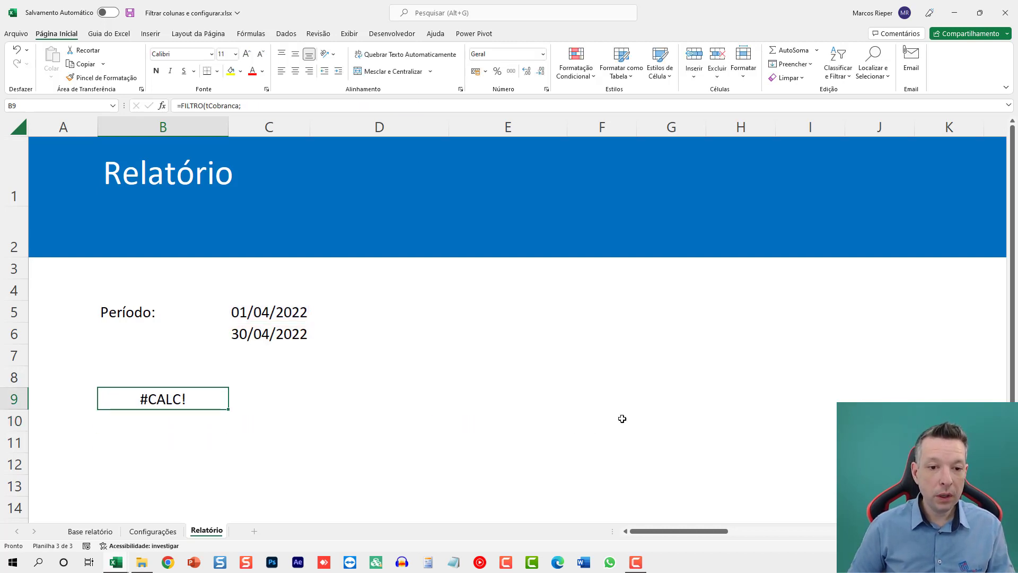
Step: Replace every 2020 with 2022 in the Vencimento column of tCobranca on the Base relatório sheet
{"action": "left_click", "coordinate": [90, 530]}
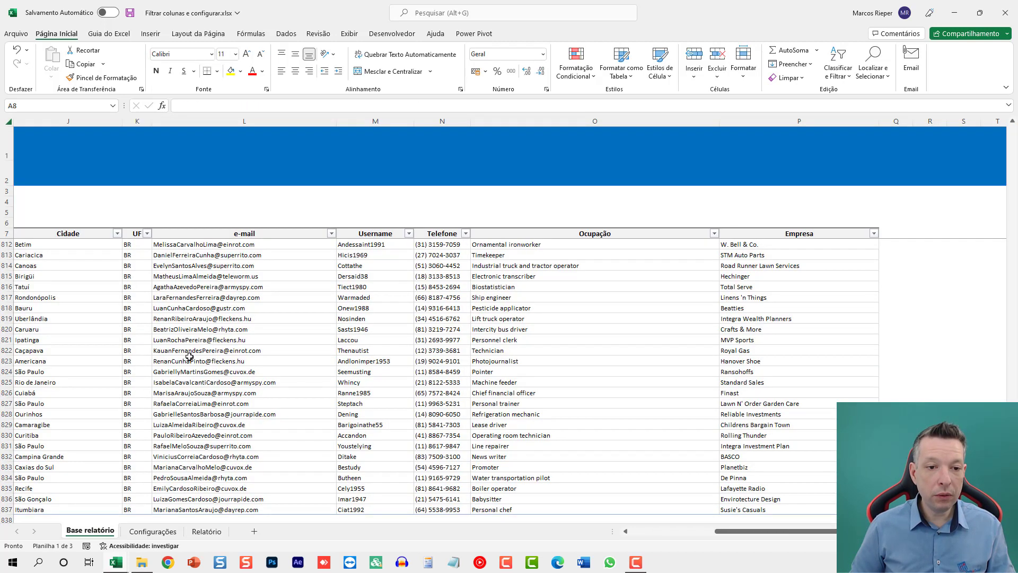
{"action": "key", "text": "ctrl+Home"}
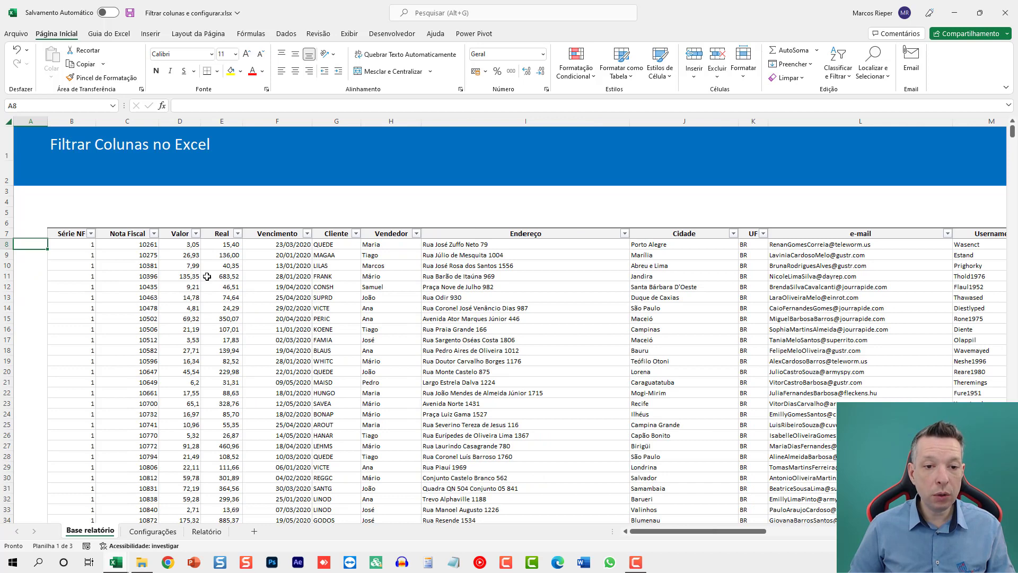
{"action": "left_click", "coordinate": [283, 244]}
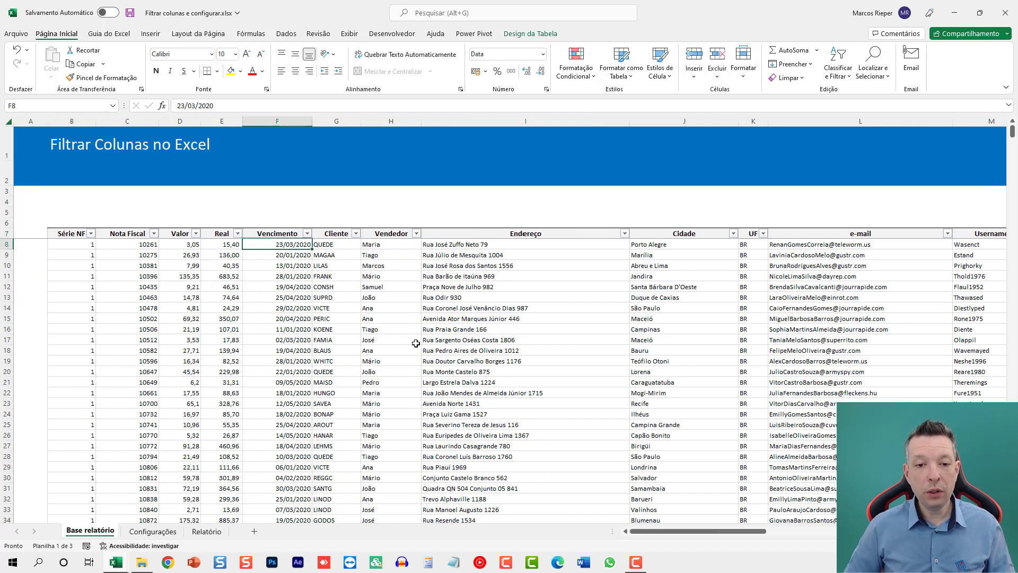
{"action": "key", "text": "ctrl+shift+Down"}
{"action": "key", "text": "ctrl+u"}
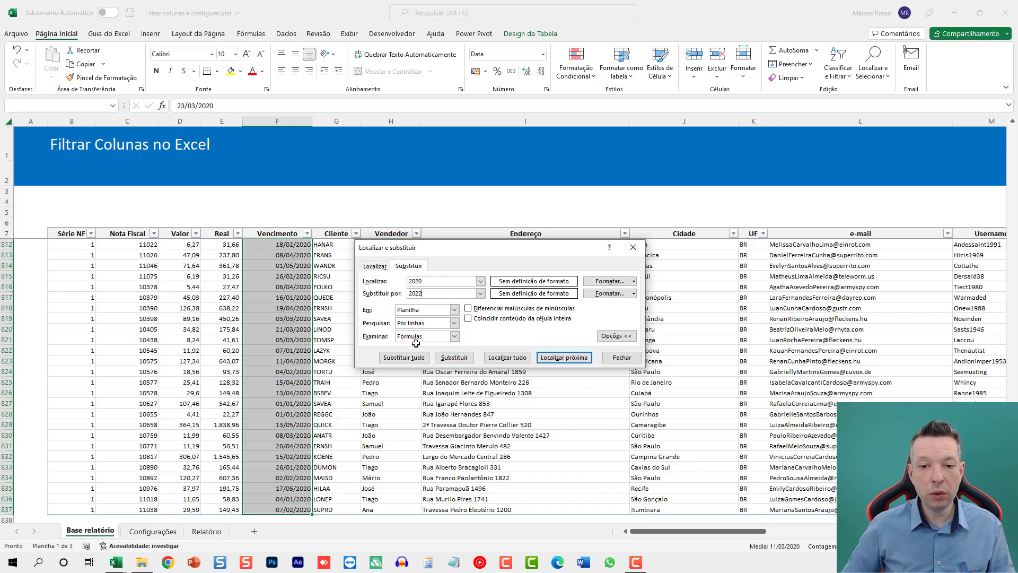
{"action": "left_click", "coordinate": [404, 357]}
{"action": "key", "text": "Return"}
{"action": "key", "text": "Escape"}
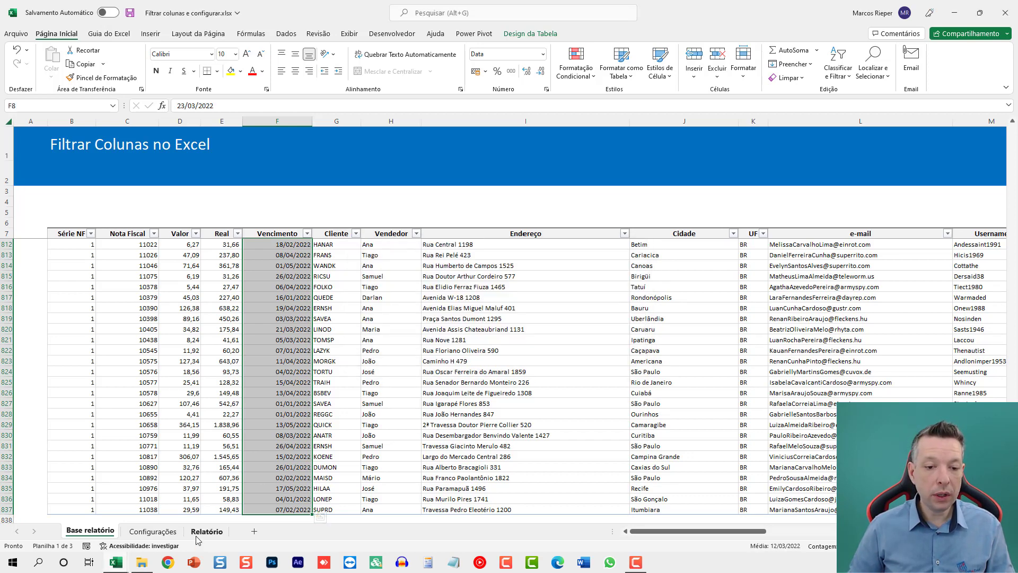
Step: Return to the Relatório sheet and look over the rows and columns of the FILTRO output
{"action": "left_click", "coordinate": [207, 531]}
{"action": "left_click", "coordinate": [286, 399]}
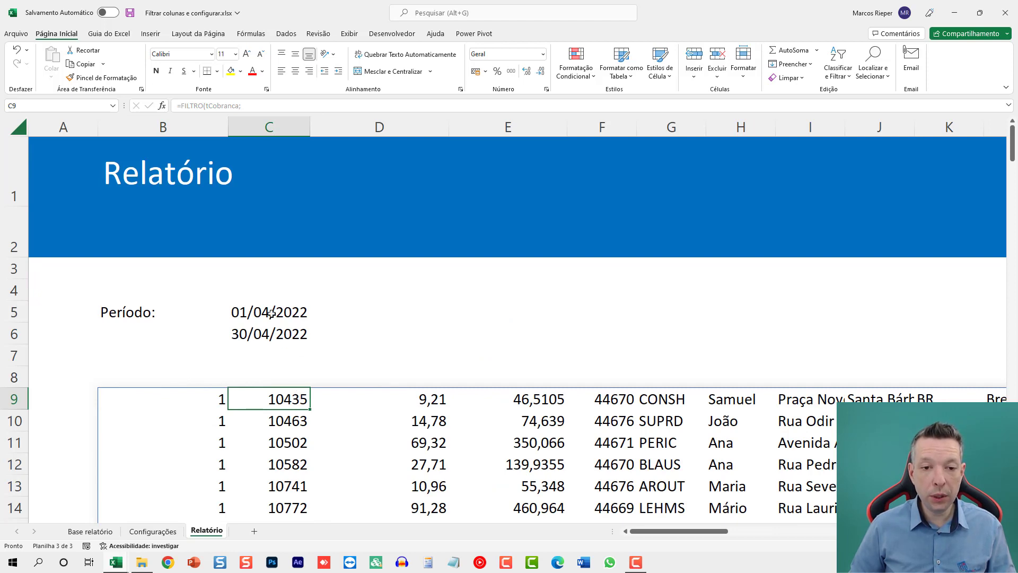
{"action": "scroll", "coordinate": [314, 332], "scroll_direction": "down", "scroll_amount": 4, "text": "ctrl"}
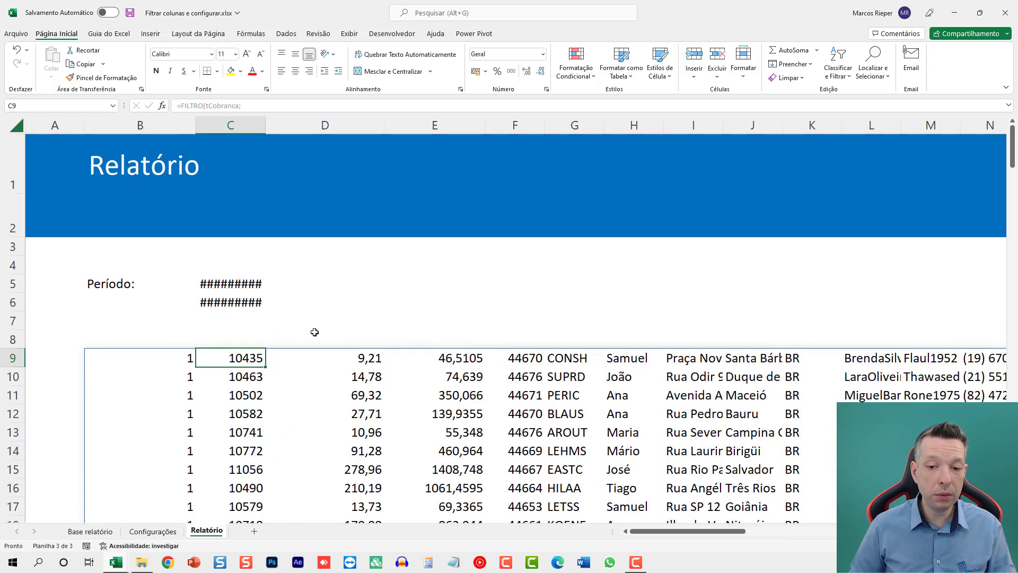
{"action": "scroll", "coordinate": [226, 267], "scroll_direction": "up", "scroll_amount": 1, "text": "ctrl"}
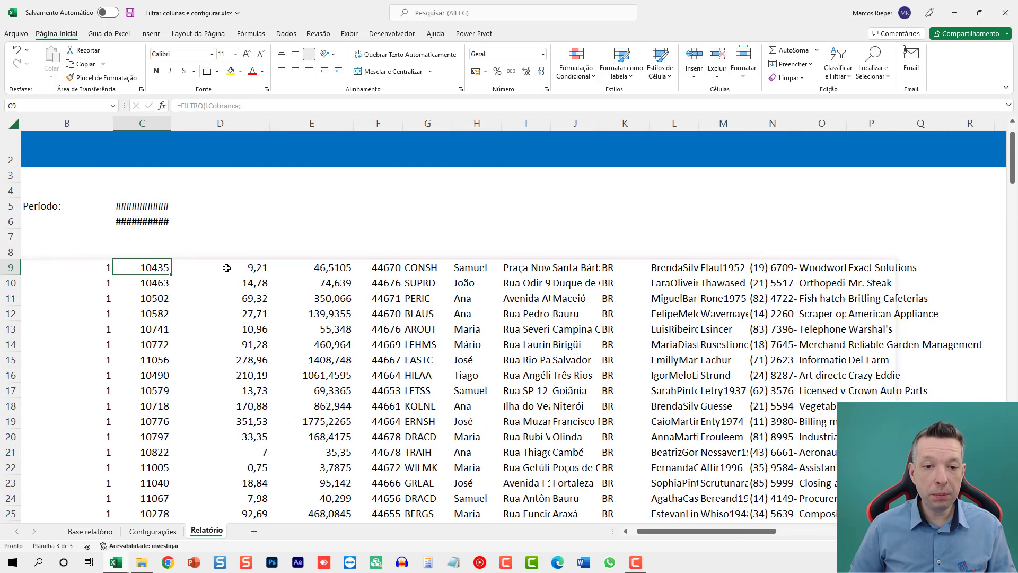
{"action": "scroll", "coordinate": [226, 268], "scroll_direction": "up", "scroll_amount": 1}
{"action": "key", "text": "ctrl+Home"}
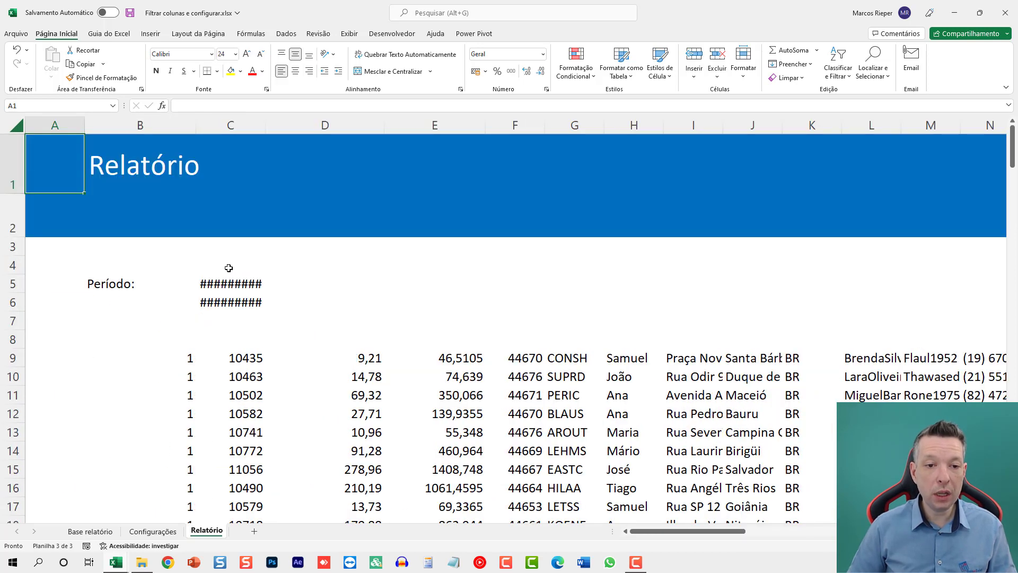
{"action": "scroll", "coordinate": [346, 348], "scroll_direction": "up", "scroll_amount": 1, "text": "ctrl"}
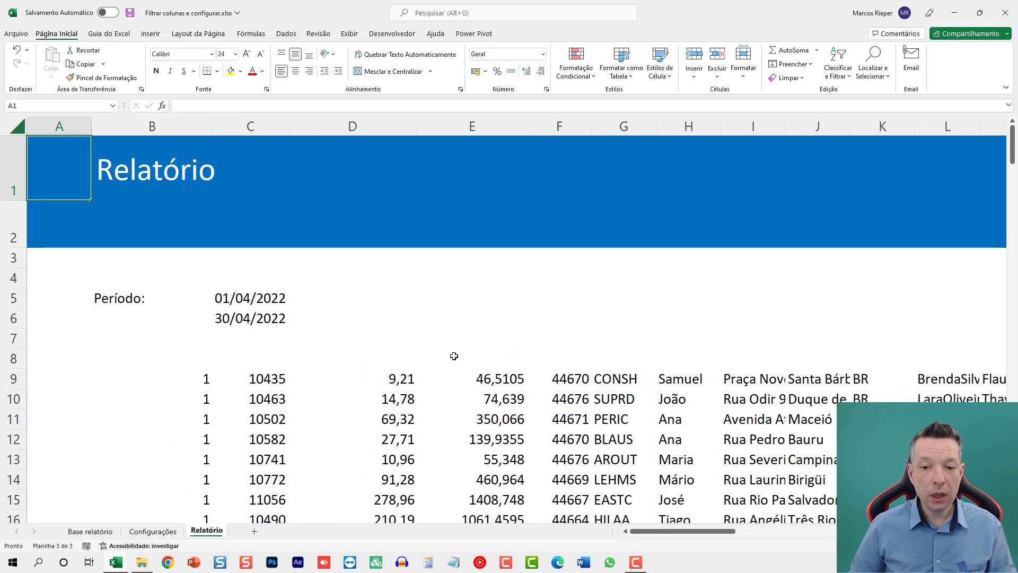
Step: Format the whole of column F on the Relatório sheet with the Data number category
{"action": "left_click", "coordinate": [570, 381]}
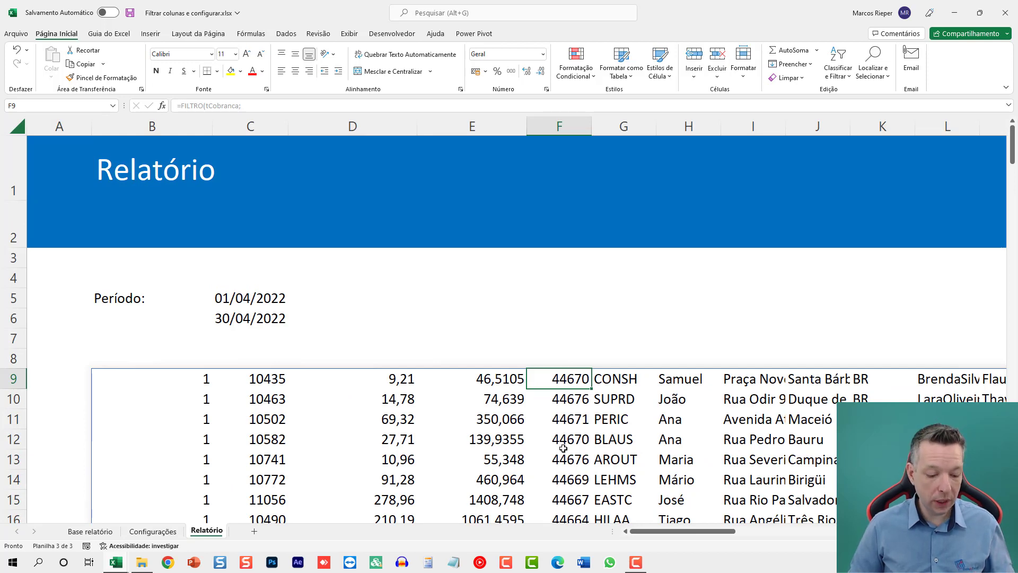
{"action": "key", "text": "ctrl+1"}
{"action": "key", "text": "Escape"}
{"action": "left_click", "coordinate": [561, 129]}
{"action": "key", "text": "ctrl+1"}
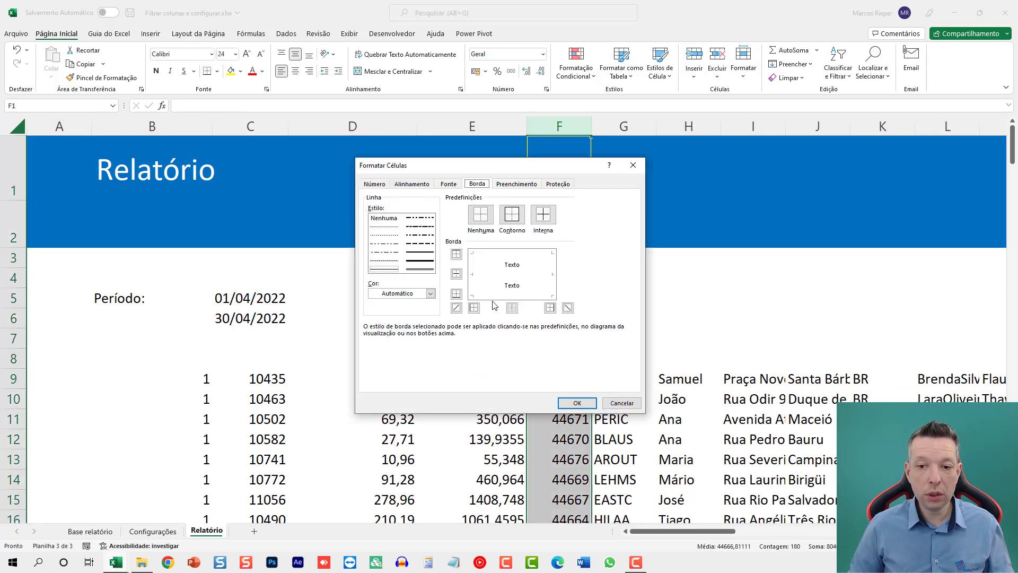
{"action": "left_click", "coordinate": [378, 185]}
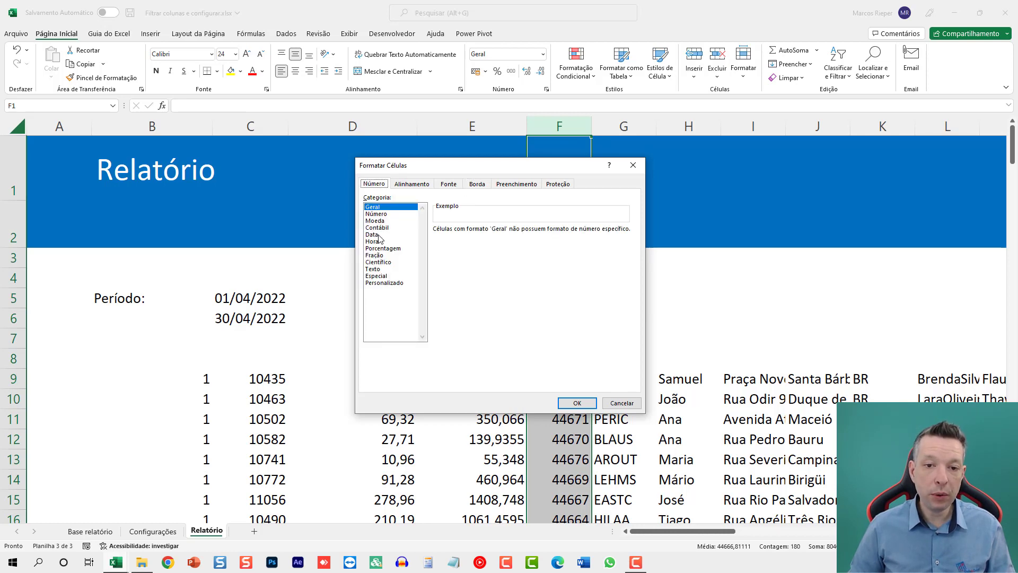
{"action": "left_click", "coordinate": [377, 234]}
{"action": "key", "text": "Return"}
{"action": "left_click", "coordinate": [567, 400]}
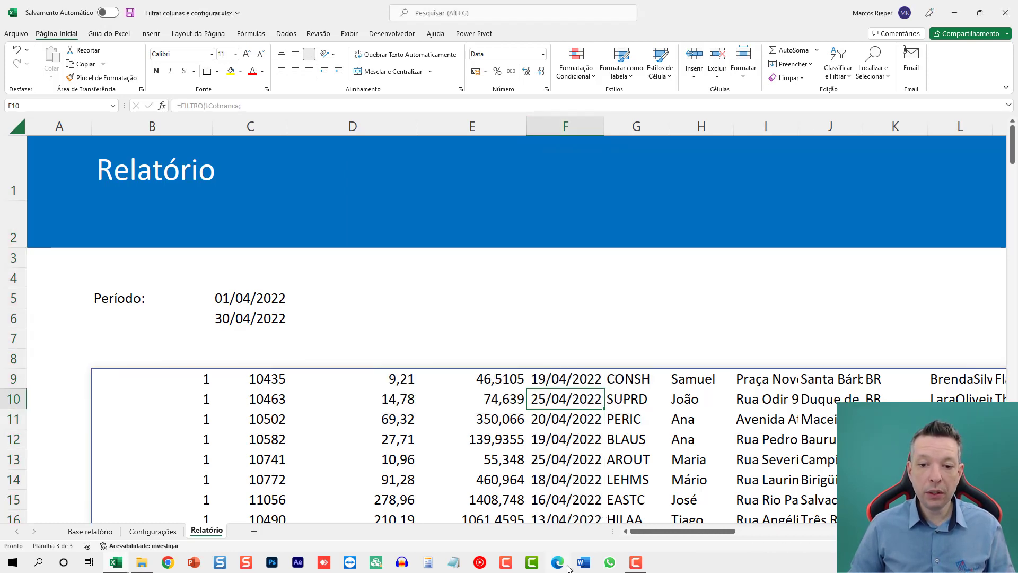
Step: Examine the unformatted numbers in columns D and E of the filtered report
{"action": "scroll", "coordinate": [513, 275], "scroll_direction": "down", "scroll_amount": 2}
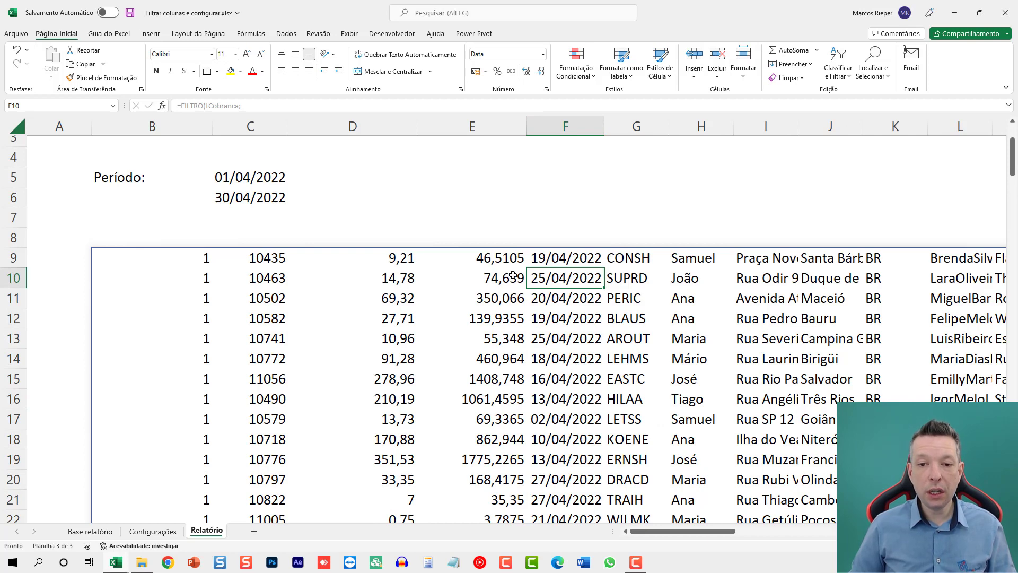
{"action": "left_click_drag", "start_coordinate": [497, 261], "coordinate": [476, 452]}
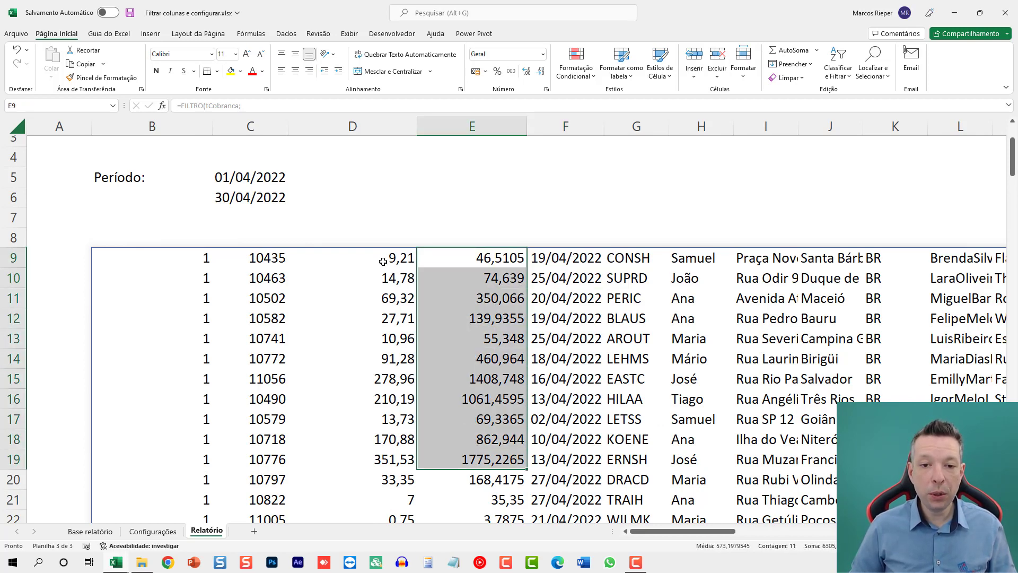
{"action": "left_click_drag", "start_coordinate": [383, 261], "coordinate": [390, 430]}
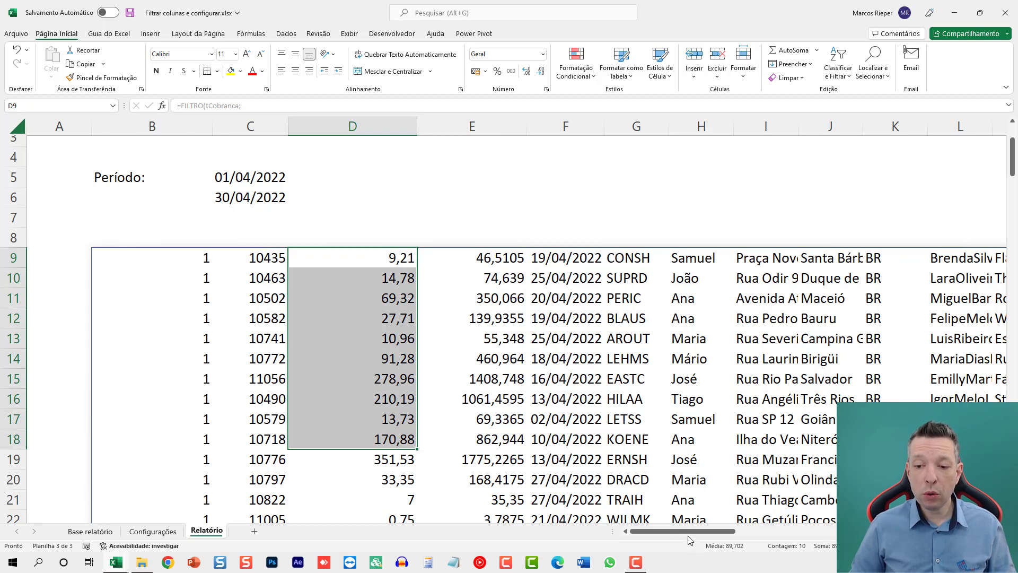
{"action": "mouse_move", "coordinate": [684, 534]}
{"action": "left_mouse_down"}
{"action": "mouse_move", "coordinate": [720, 533]}
{"action": "mouse_move", "coordinate": [684, 533]}
{"action": "left_mouse_up"}
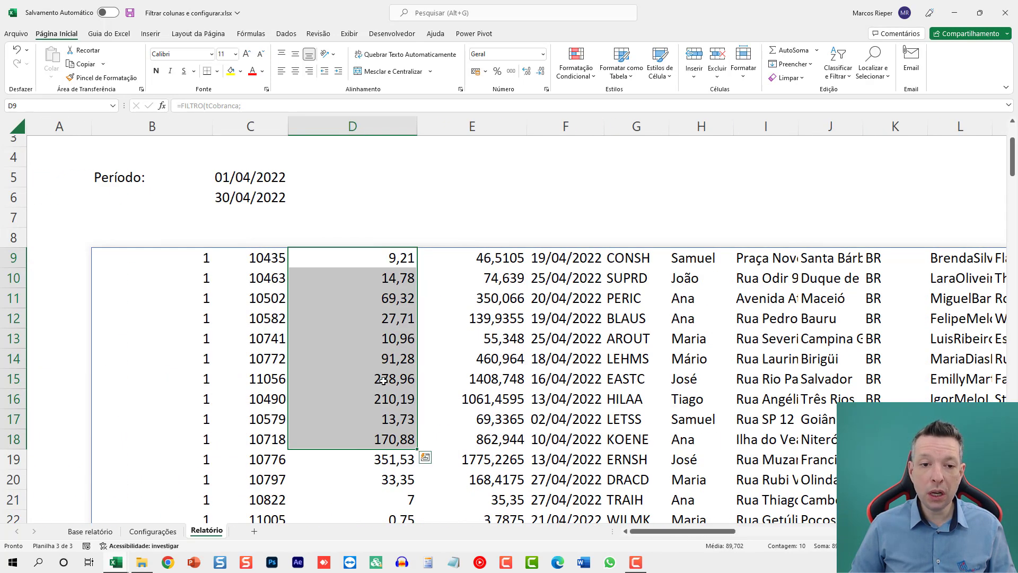
{"action": "scroll", "coordinate": [353, 369], "scroll_direction": "up", "scroll_amount": 1}
Step: Review the B9 FILTRO formula against the field list on Configurações and the table headers on Base relatório
{"action": "left_click", "coordinate": [160, 359]}
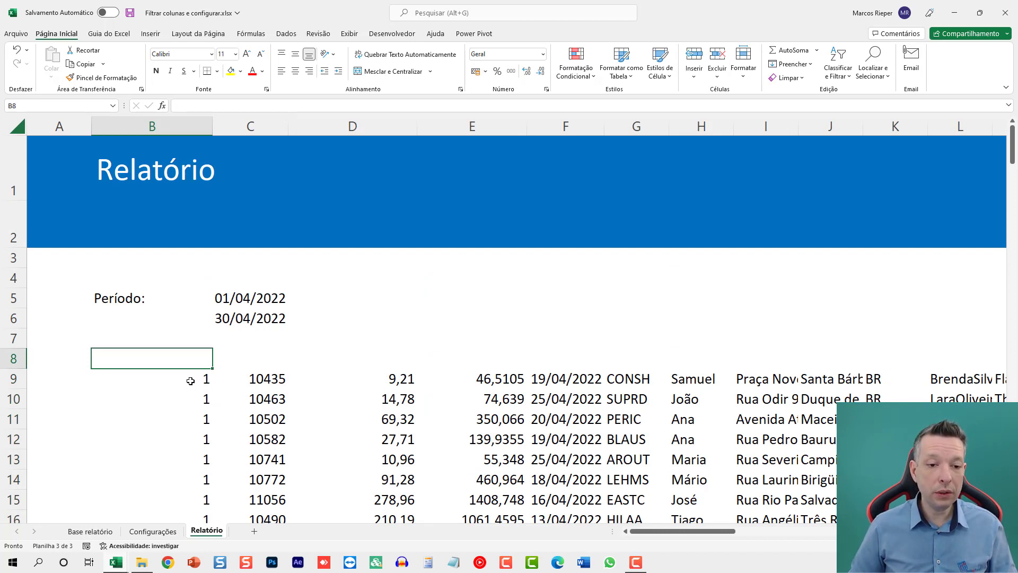
{"action": "left_click", "coordinate": [174, 384]}
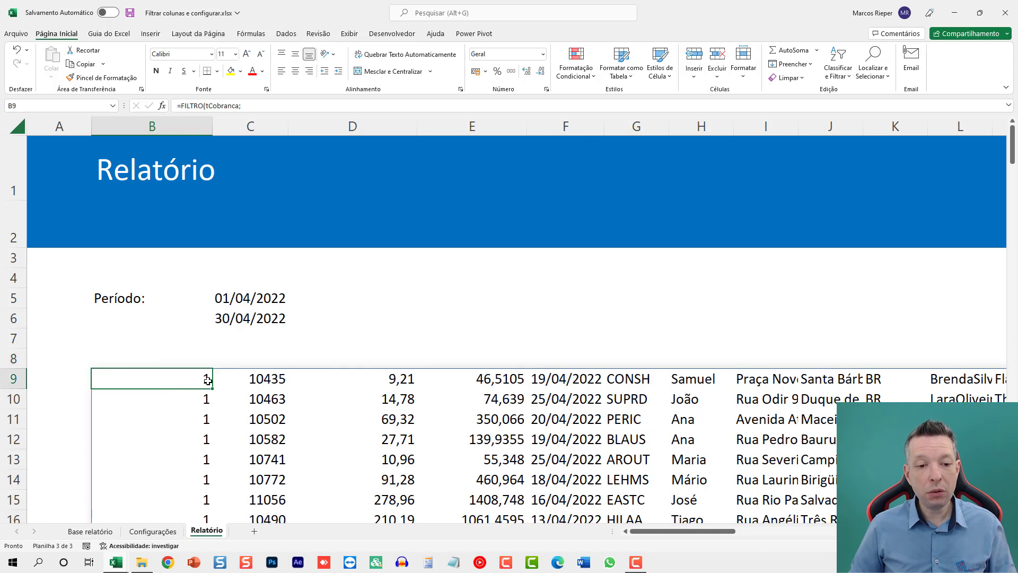
{"action": "key", "text": "F2"}
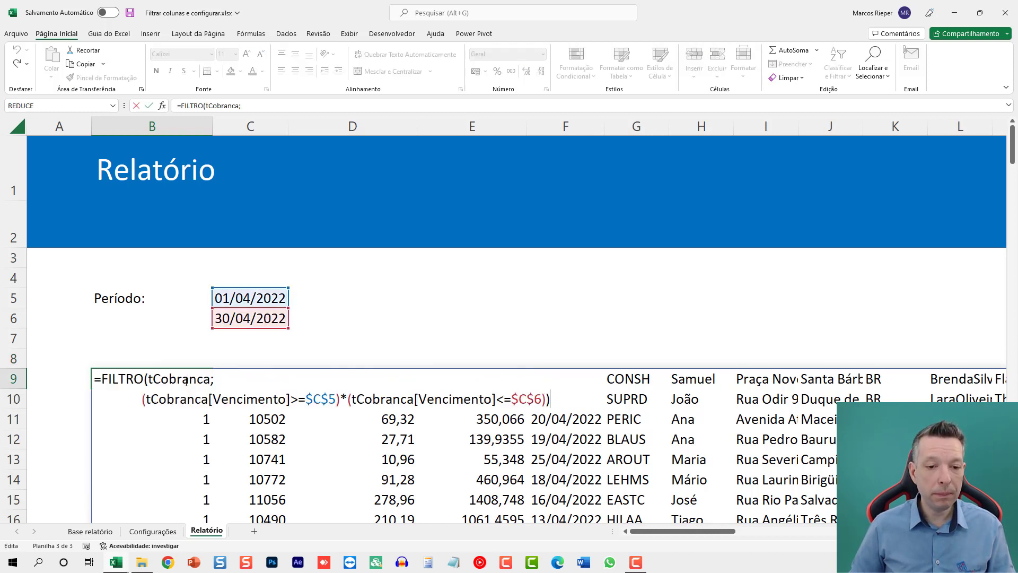
{"action": "left_click", "coordinate": [153, 531]}
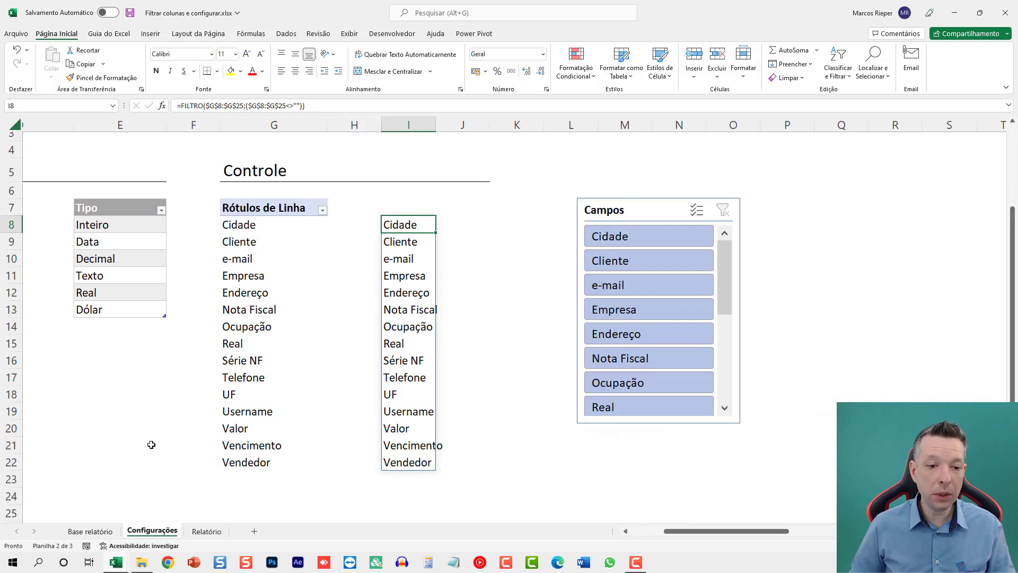
{"action": "left_click", "coordinate": [90, 531]}
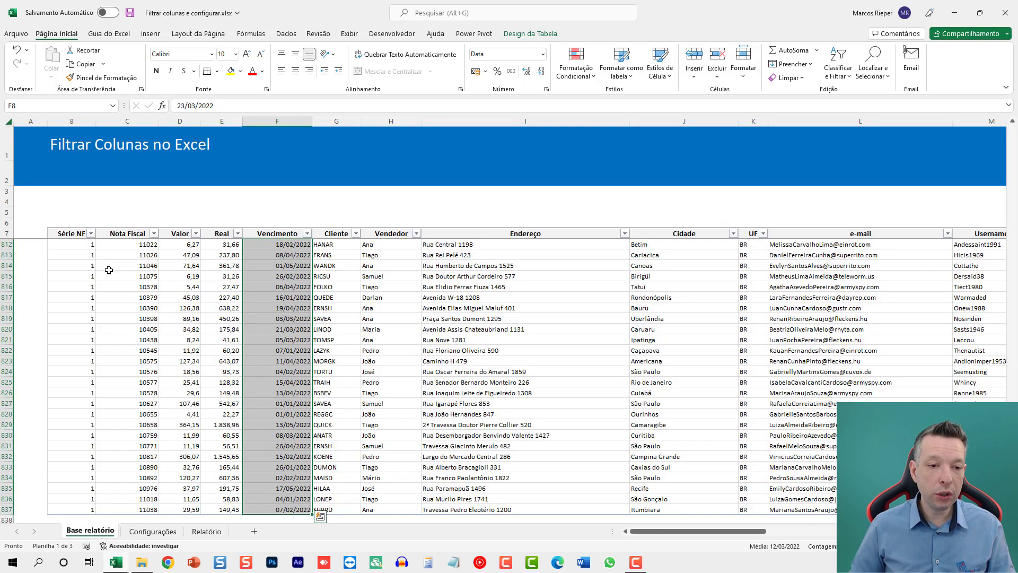
{"action": "left_click", "coordinate": [228, 532]}
{"action": "scroll", "coordinate": [215, 387], "scroll_direction": "up", "scroll_amount": 4}
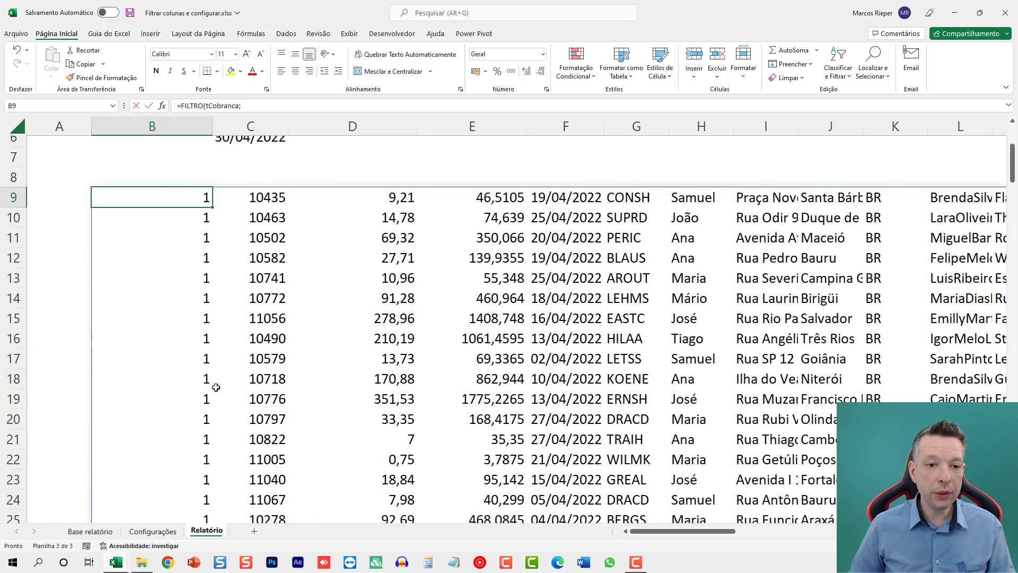
{"action": "key", "text": "F2"}
{"action": "key", "text": "Escape"}
{"action": "scroll", "coordinate": [212, 239], "scroll_direction": "up", "scroll_amount": 2}
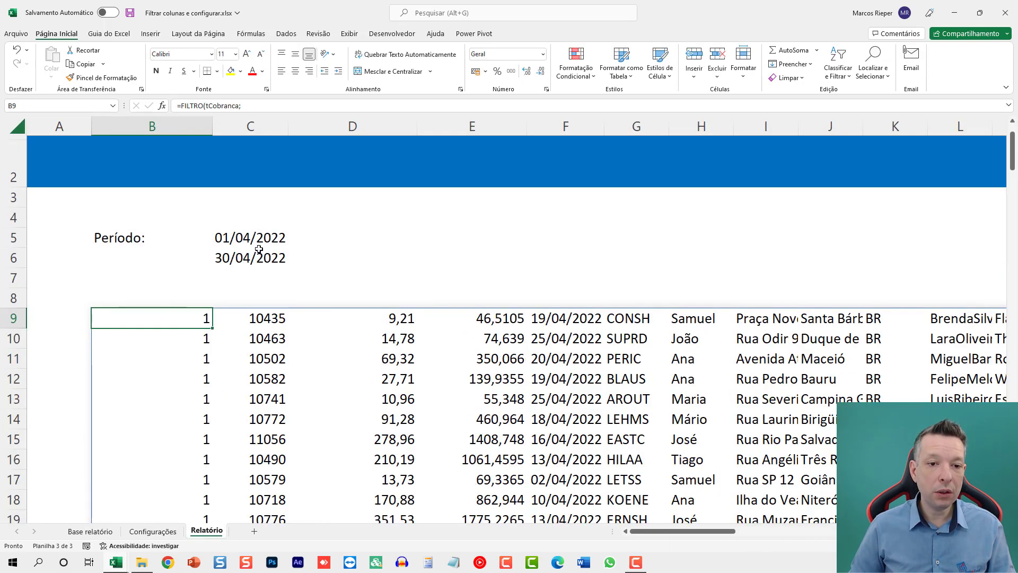
Step: Set the report period to 01/02/2020 in C5 and 28/02/2020 in C6
{"action": "left_click", "coordinate": [252, 240]}
{"action": "type", "text": "1"}
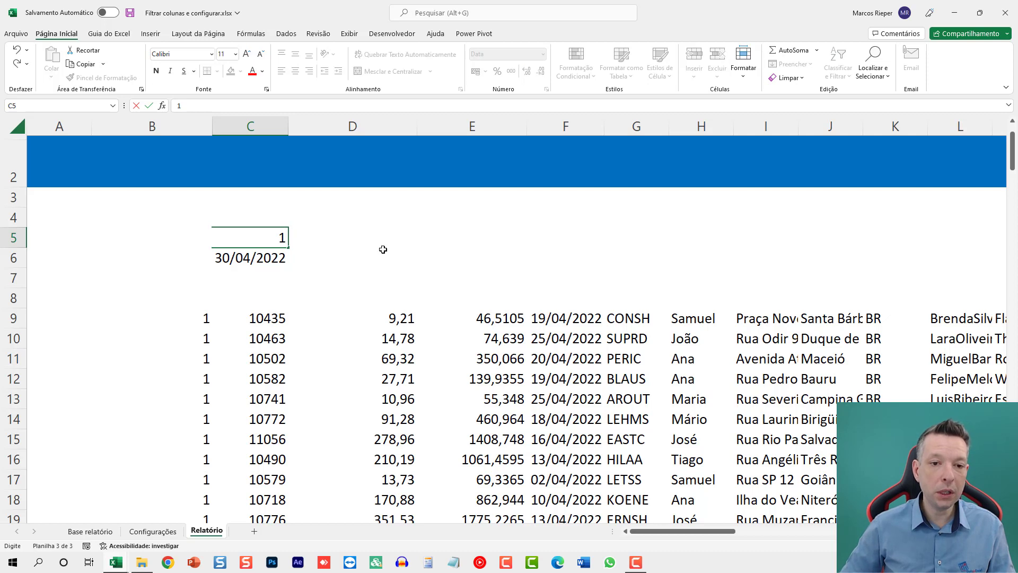
{"action": "type", "text": "/20"}
{"action": "key", "text": "BackSpace"}
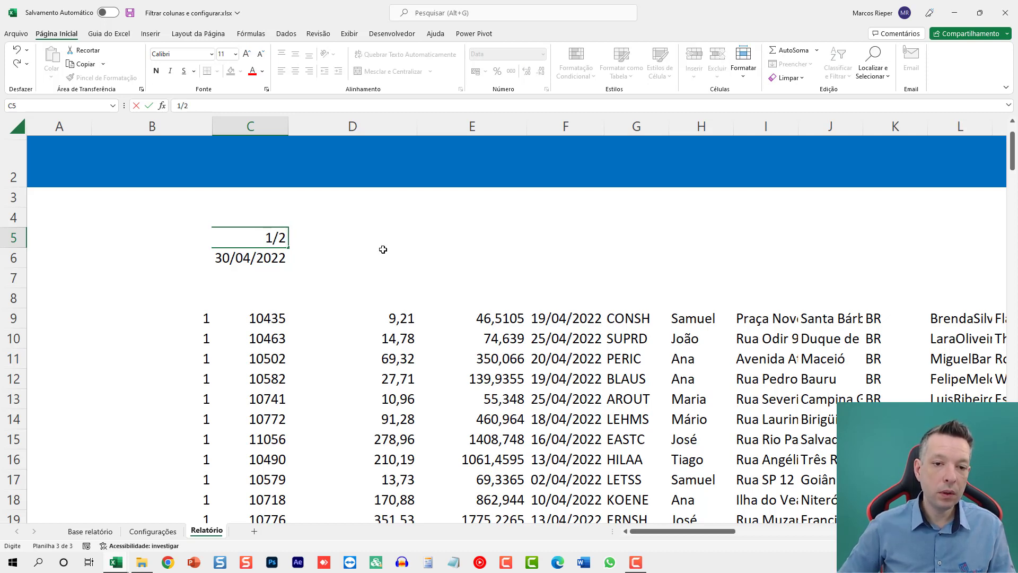
{"action": "type", "text": "2"}
{"action": "key", "text": "BackSpace"}
{"action": "type", "text": "/20"}
{"action": "key", "text": "Return"}
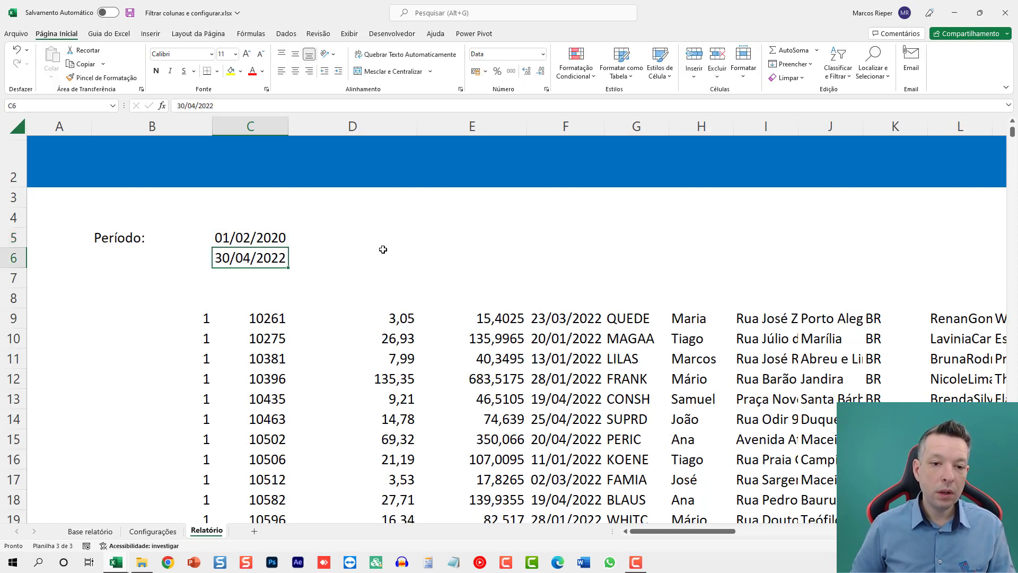
{"action": "type", "text": "31"}
{"action": "key", "text": "Escape"}
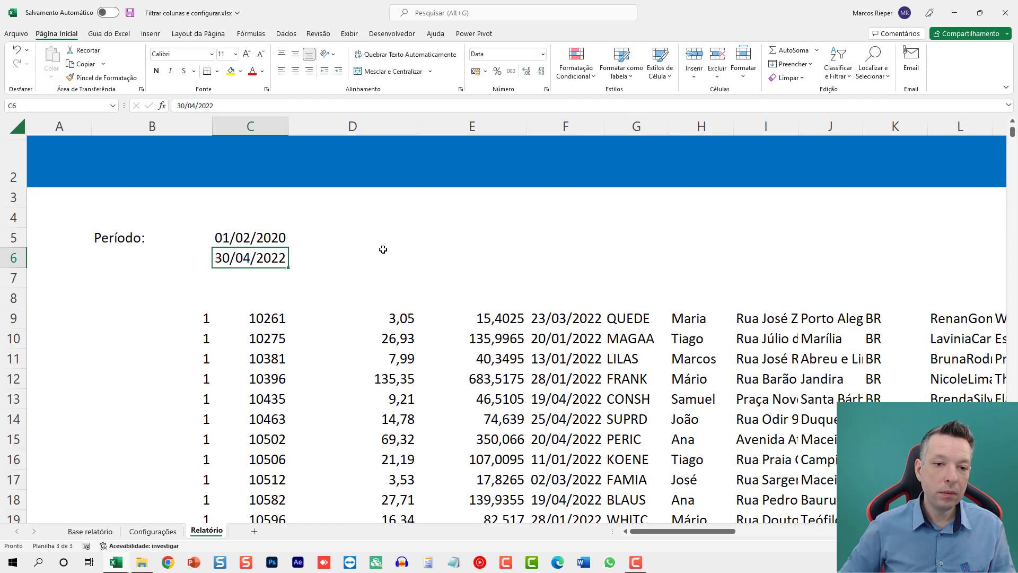
{"action": "type", "text": "28/2/20"}
{"action": "key", "text": "Return"}
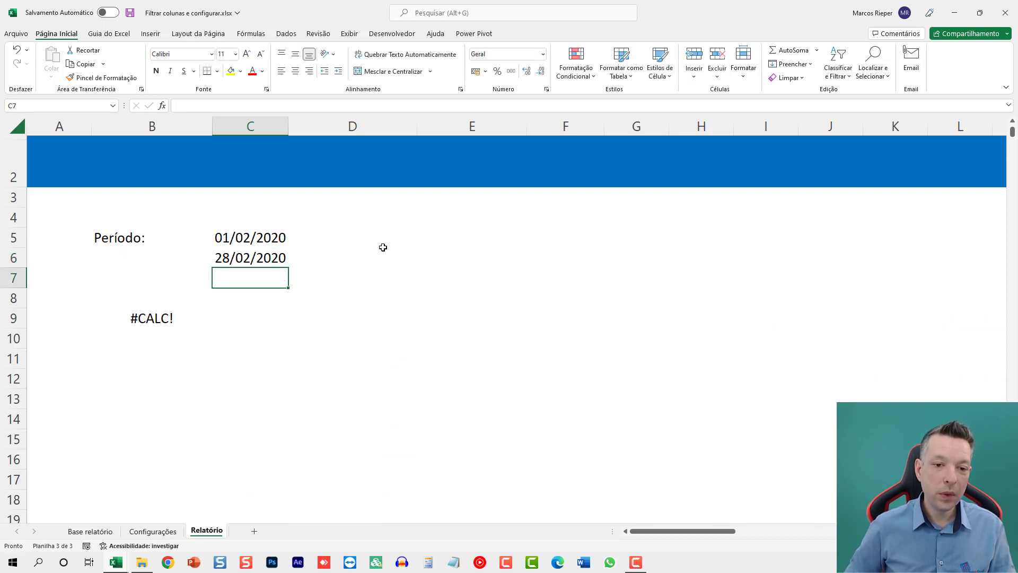
Step: Wrap the FILTRO formula in B9 in an ESCOLHERCOLS function, with FILTRO placed on its own line as the matrix argument
{"action": "left_click", "coordinate": [189, 316]}
{"action": "key", "text": "F2"}
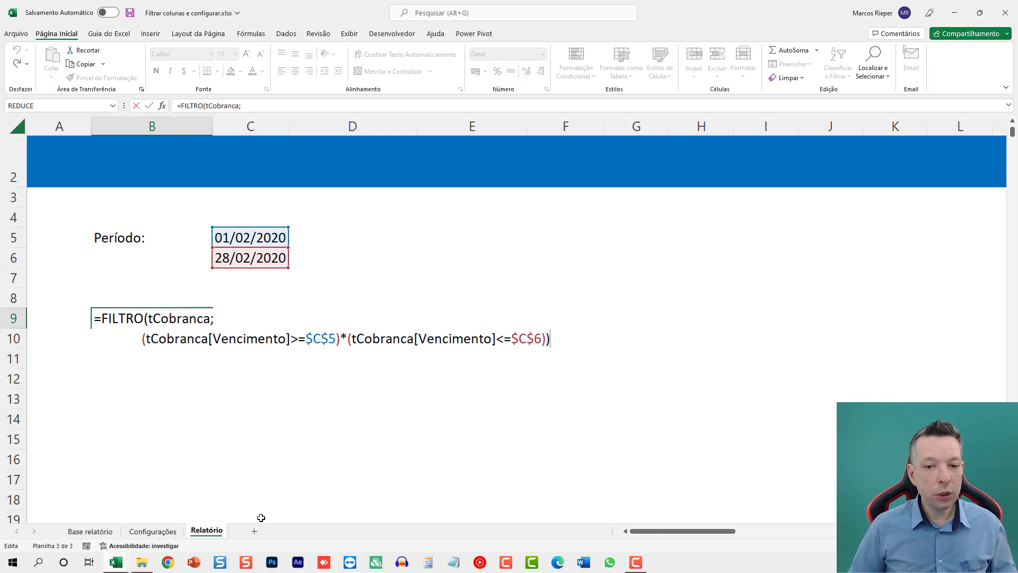
{"action": "key", "text": "Home"}
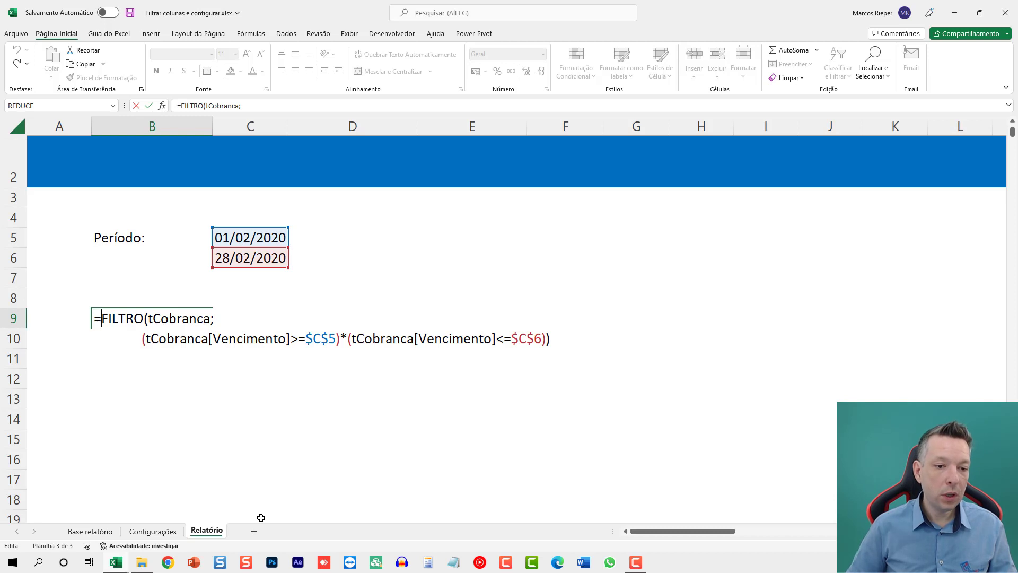
{"action": "key", "text": "alt+Return"}
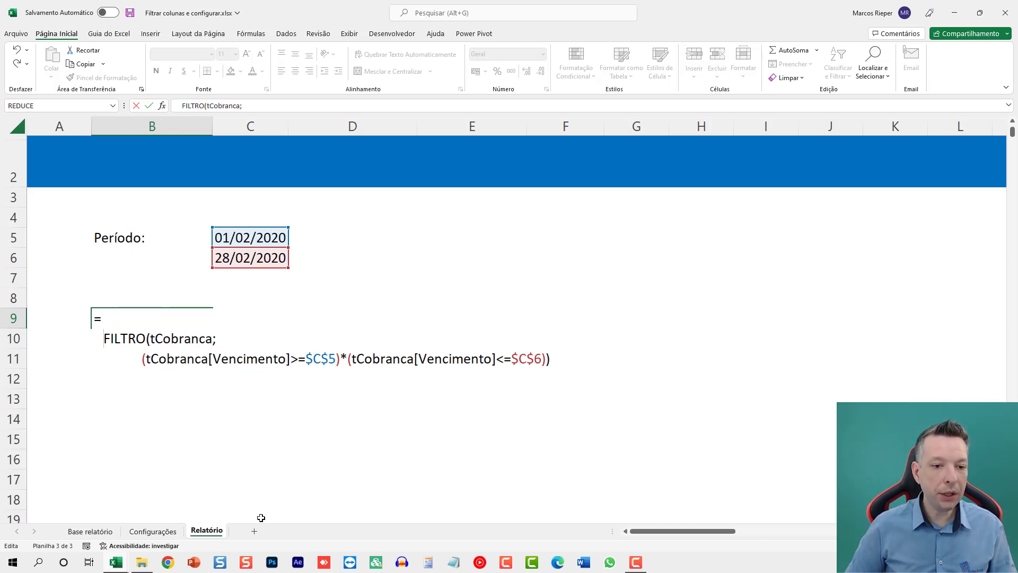
{"action": "key", "text": "Up"}
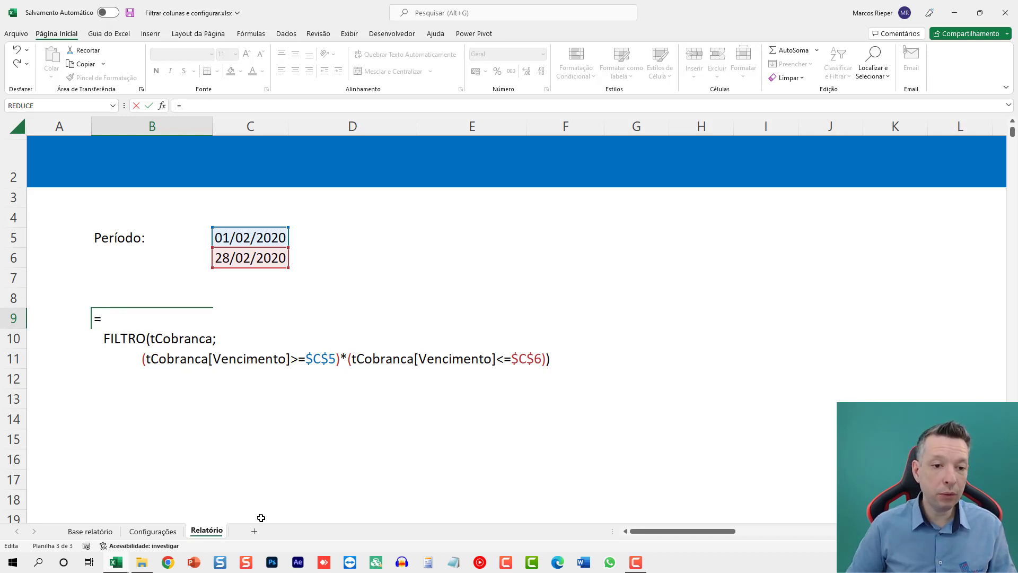
{"action": "type", "text": "ESCOLHERCOLS"}
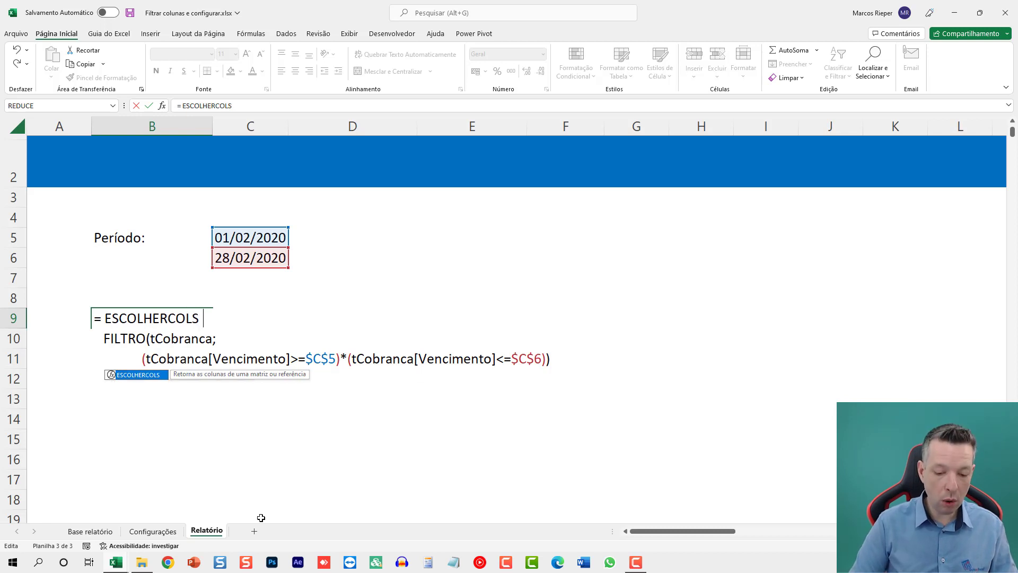
{"action": "type", "text": "("}
{"action": "key", "text": "Right"}
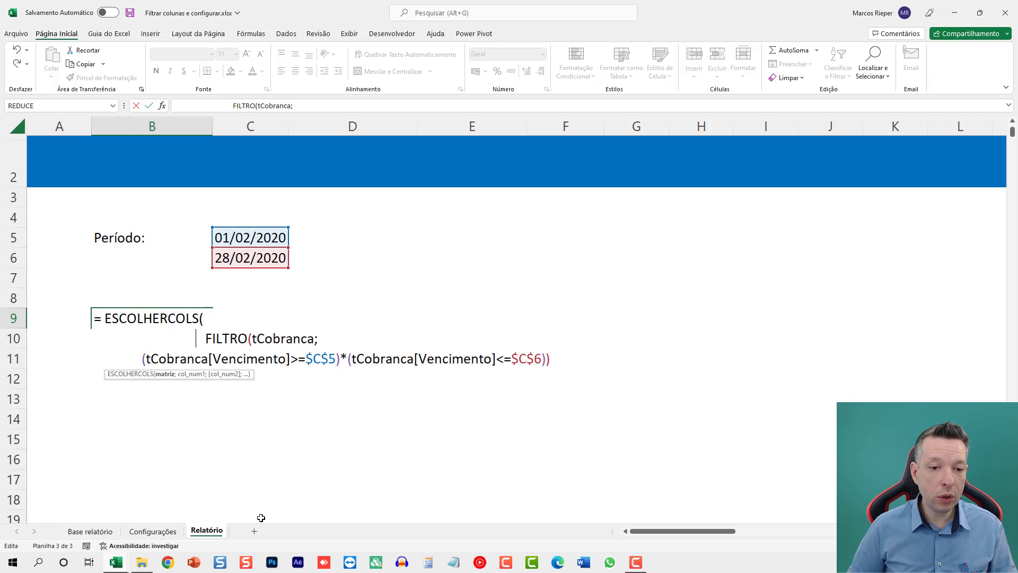
{"action": "key", "text": "Down"}
{"action": "key", "text": "Home"}
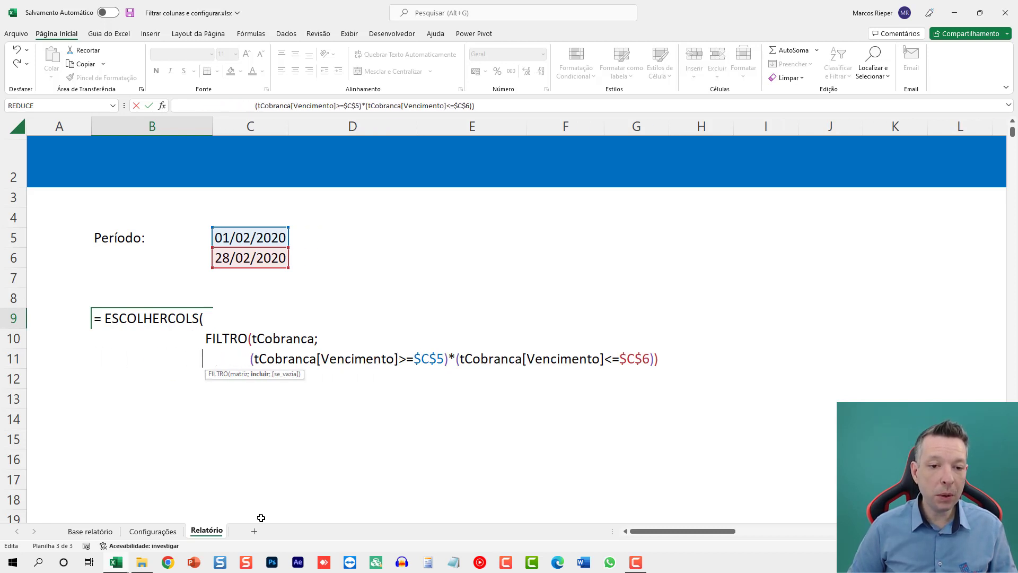
{"action": "key", "text": "End"}
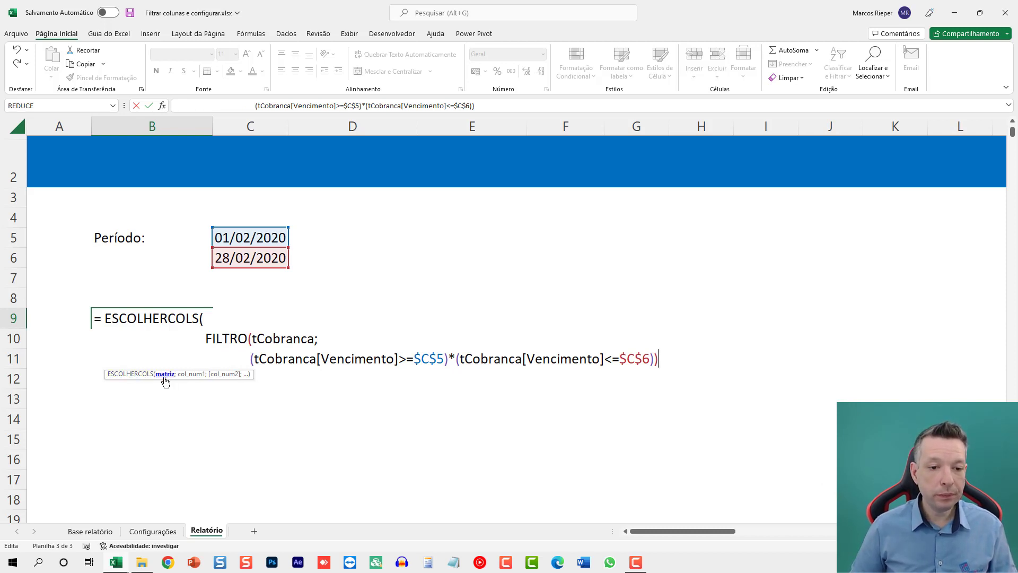
Step: Complete the ESCOLHERCOLS formula in B9 with column numbers 1;2;3;4 on a new line
{"action": "type", "text": ";"}
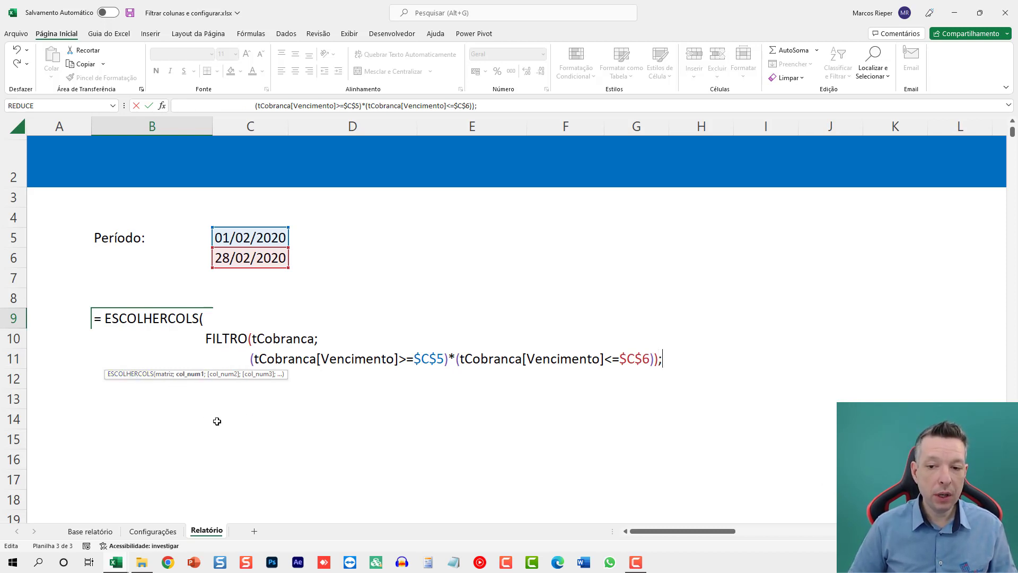
{"action": "key", "text": "alt+Return"}
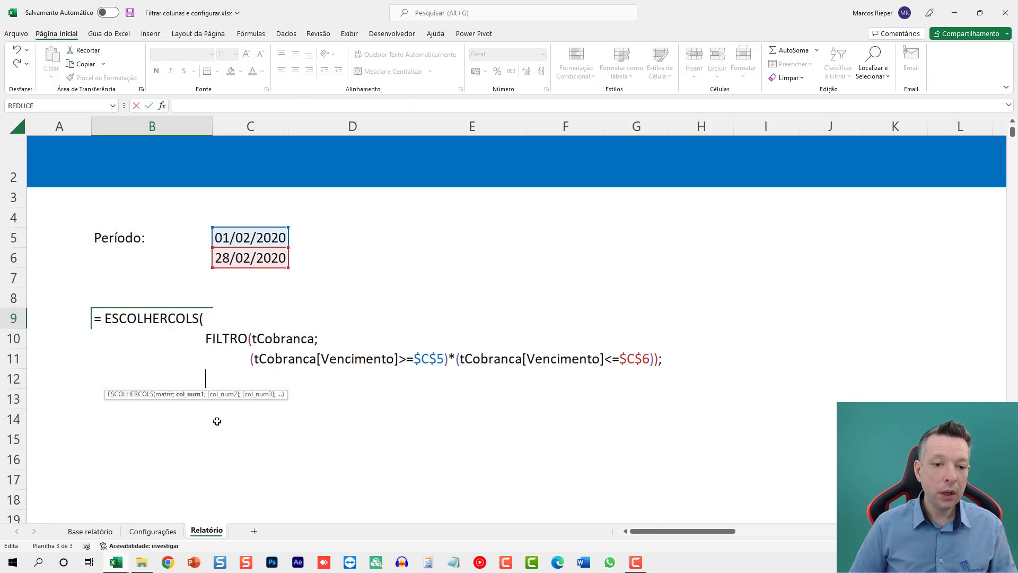
{"action": "type", "text": "1;2;"}
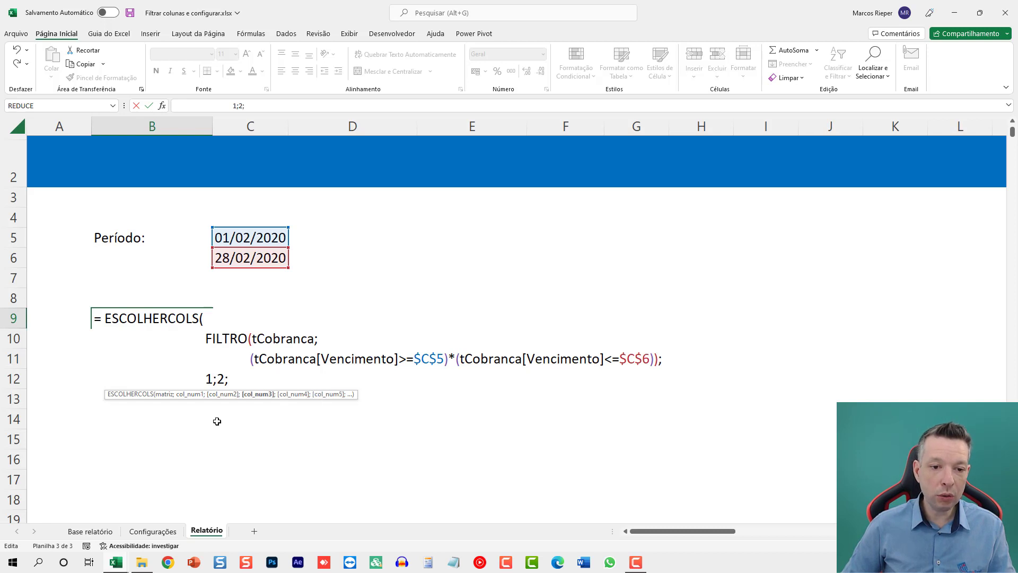
{"action": "type", "text": "3;4)"}
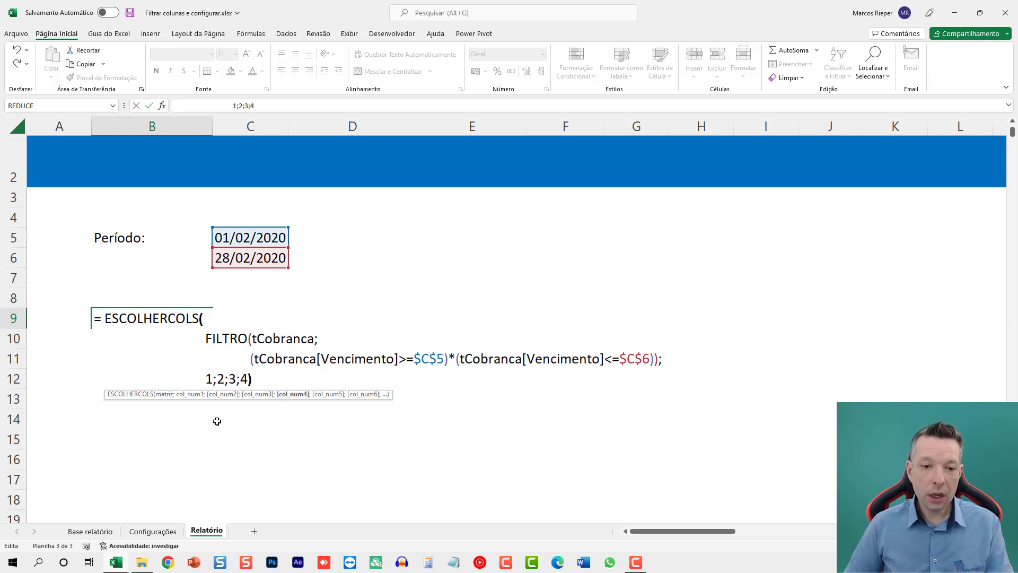
{"action": "key", "text": "Return"}
{"action": "key", "text": "Up"}
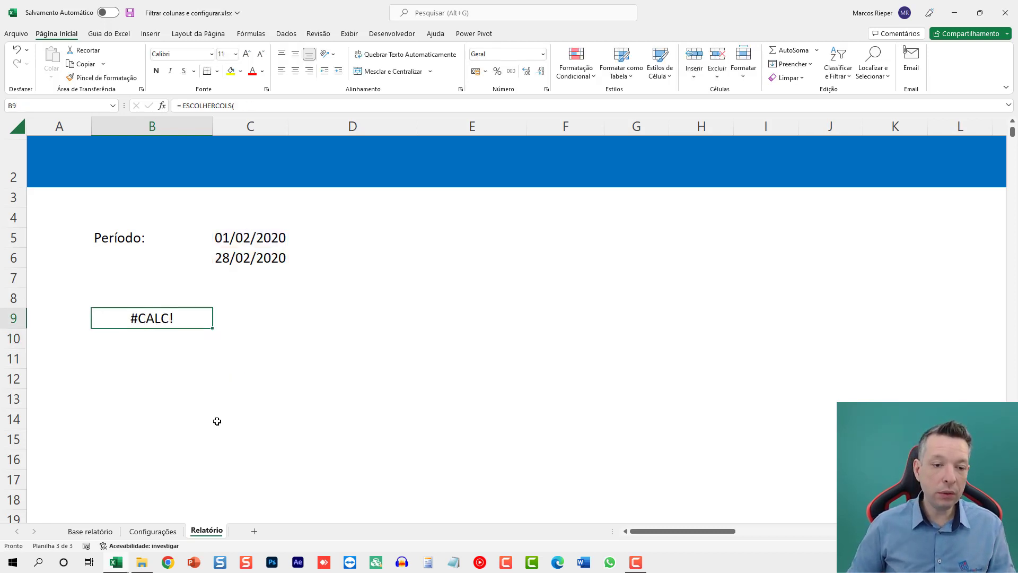
Step: Set the report period to 01/02/2022 in C5 and 28/02/2022 in C6
{"action": "left_click", "coordinate": [256, 241]}
{"action": "key", "text": "F2"}
{"action": "key", "text": "BackSpace"}
{"action": "type", "text": "2"}
{"action": "key", "text": "Return"}
{"action": "key", "text": "F2"}
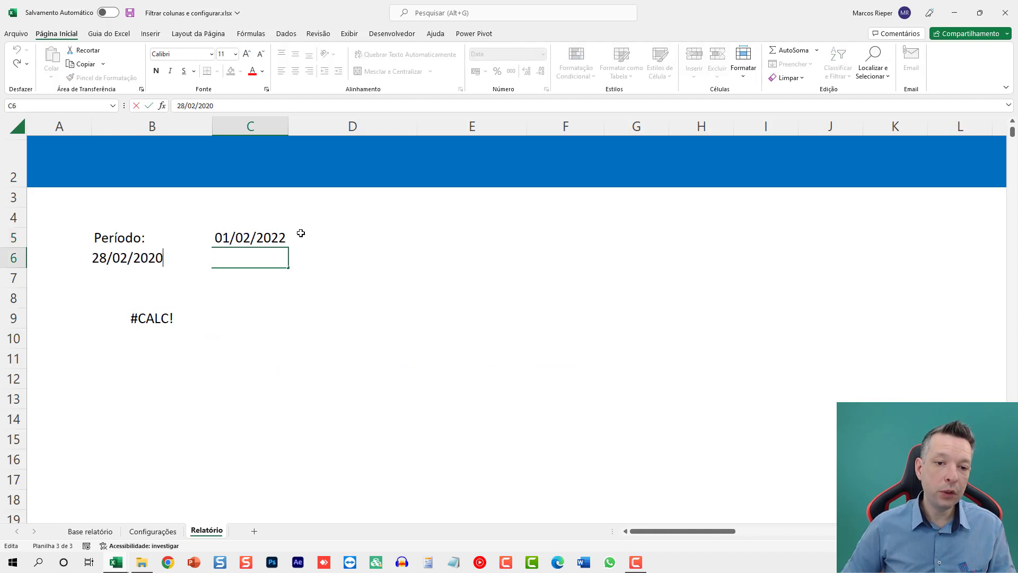
{"action": "key", "text": "BackSpace"}
{"action": "type", "text": "2"}
{"action": "key", "text": "Return"}
{"action": "key", "text": "Up"}
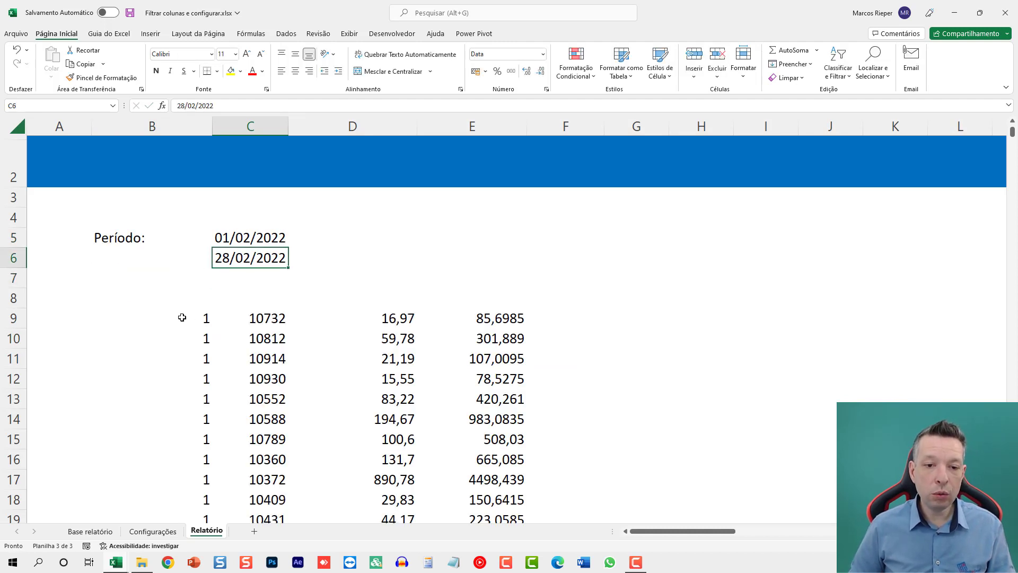
Step: Add column number 5 to the ESCOLHERCOLS column list in B9
{"action": "left_click", "coordinate": [215, 320]}
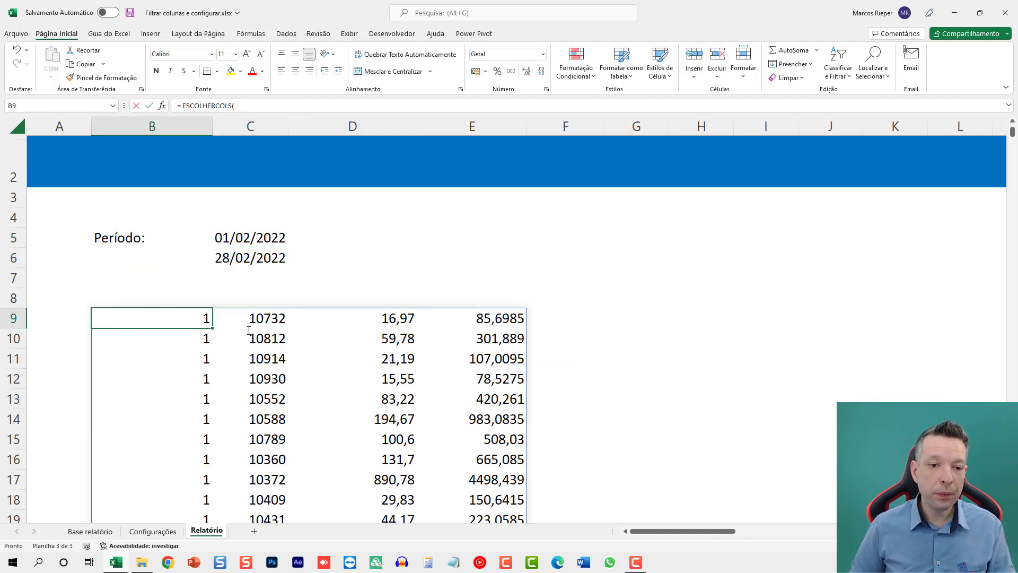
{"action": "key", "text": "F2"}
{"action": "left_click", "coordinate": [243, 375]}
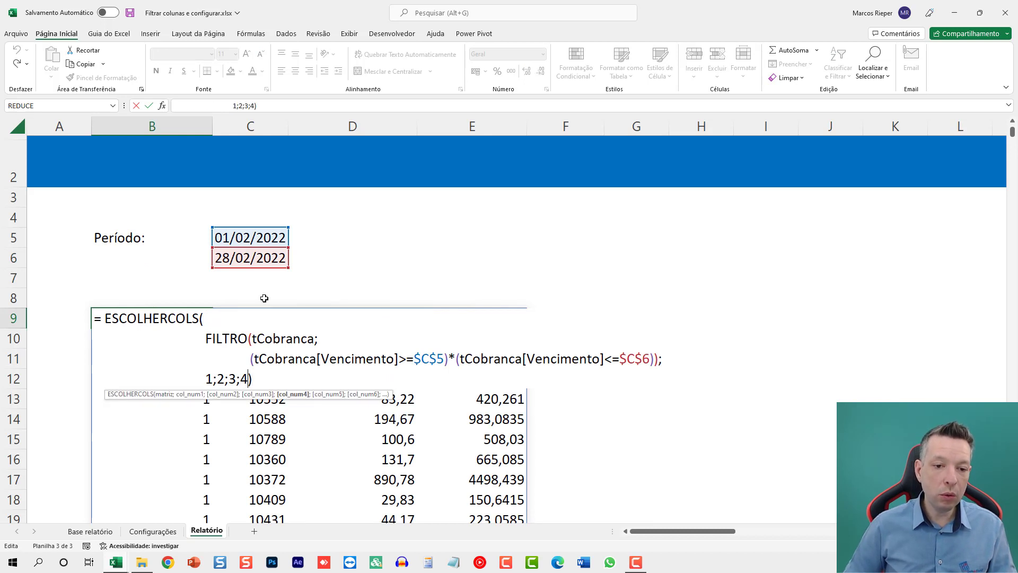
{"action": "type", "text": ";5"}
{"action": "key", "text": "Return"}
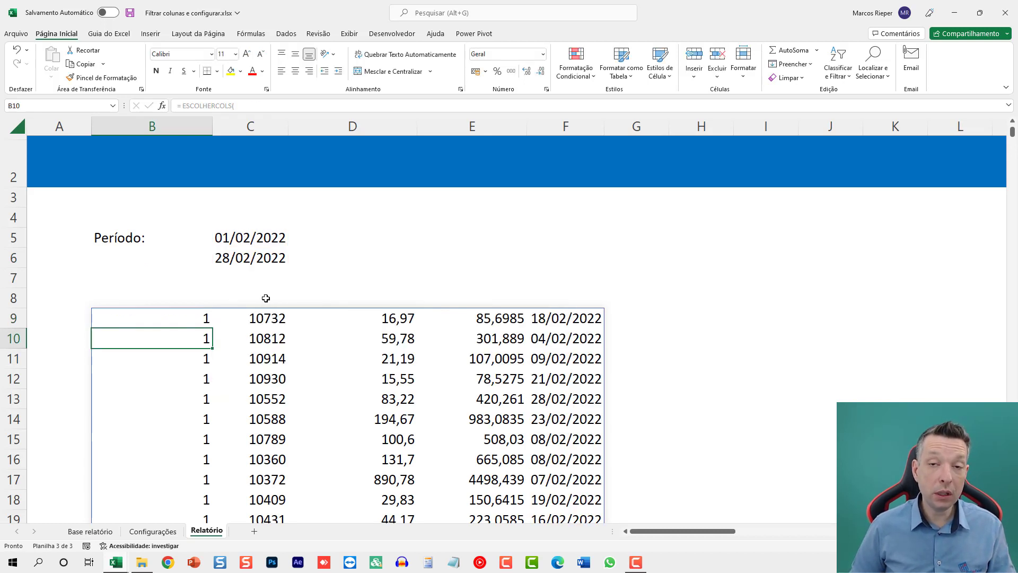
Step: Review the field lists on Configurações and the source table on Base relatório against the columns returned on Relatório
{"action": "left_click", "coordinate": [203, 316]}
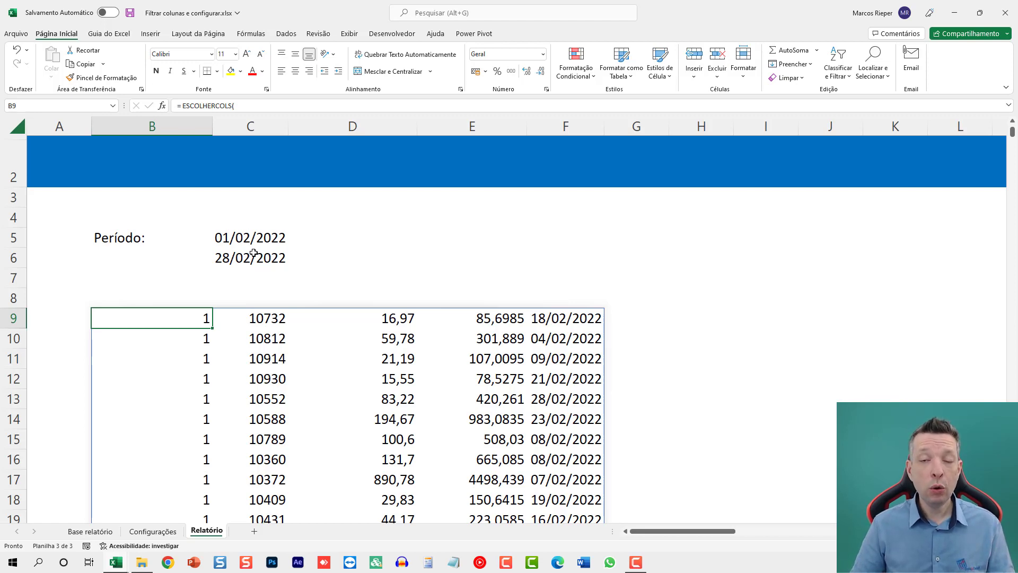
{"action": "left_click", "coordinate": [156, 531]}
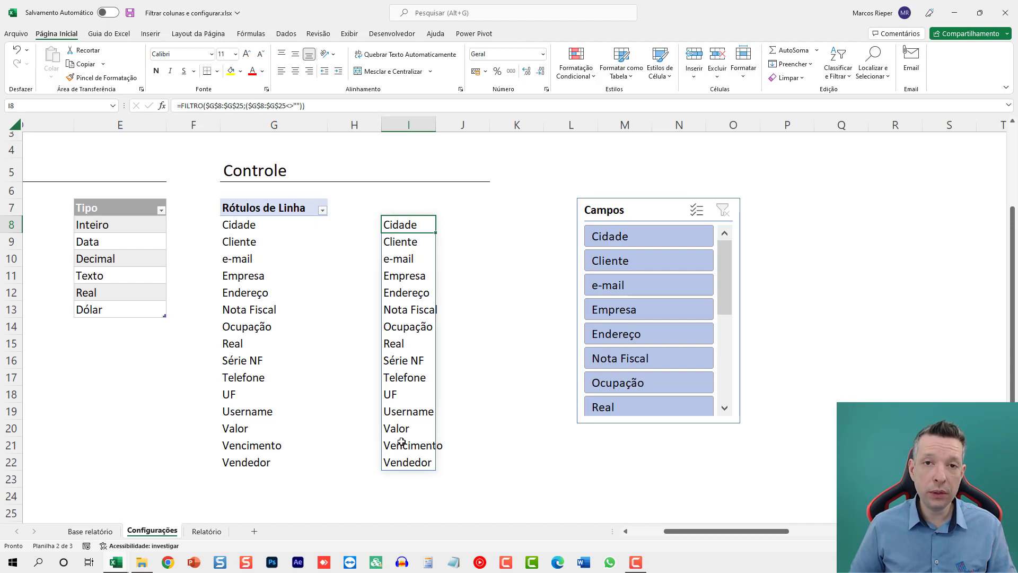
{"action": "left_click", "coordinate": [91, 530]}
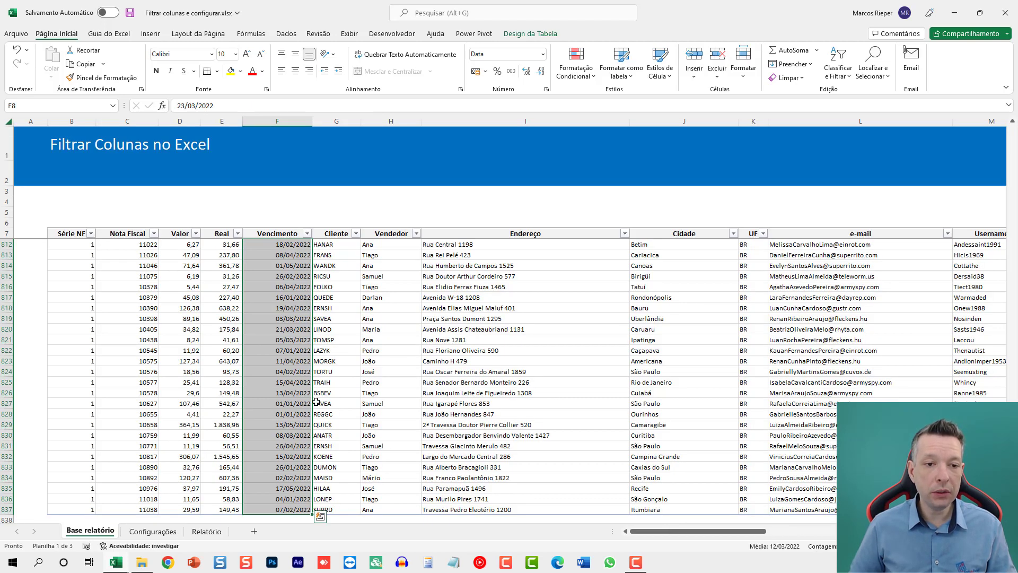
{"action": "left_click", "coordinate": [207, 531]}
{"action": "left_click", "coordinate": [155, 532]}
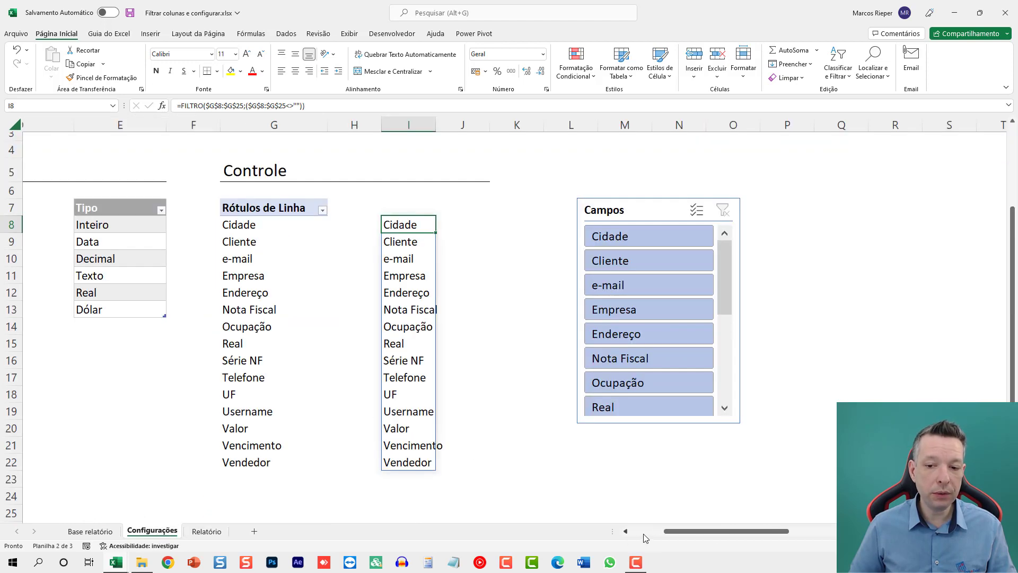
{"action": "left_click_drag", "start_coordinate": [696, 533], "coordinate": [671, 534]}
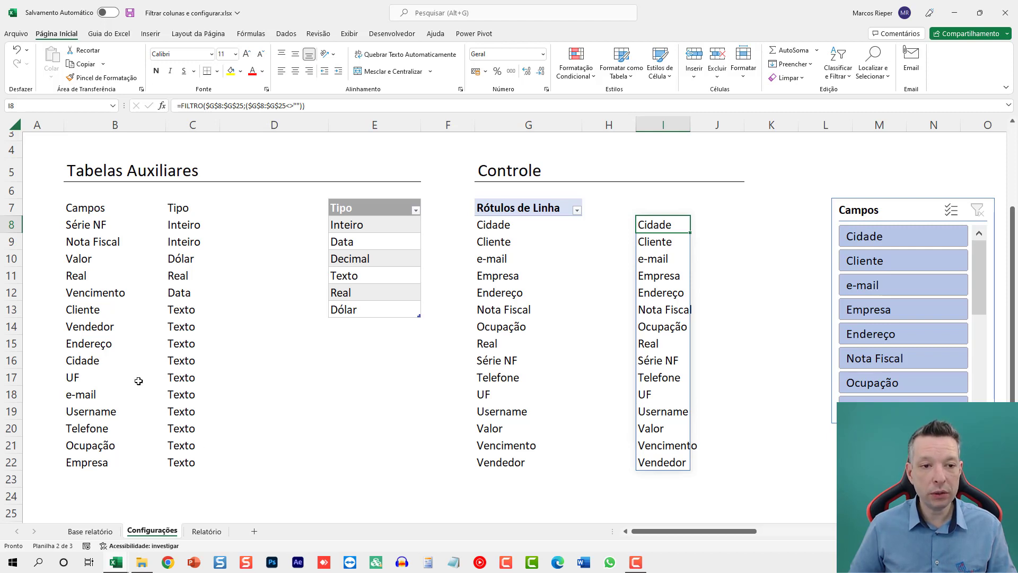
{"action": "left_click", "coordinate": [207, 531]}
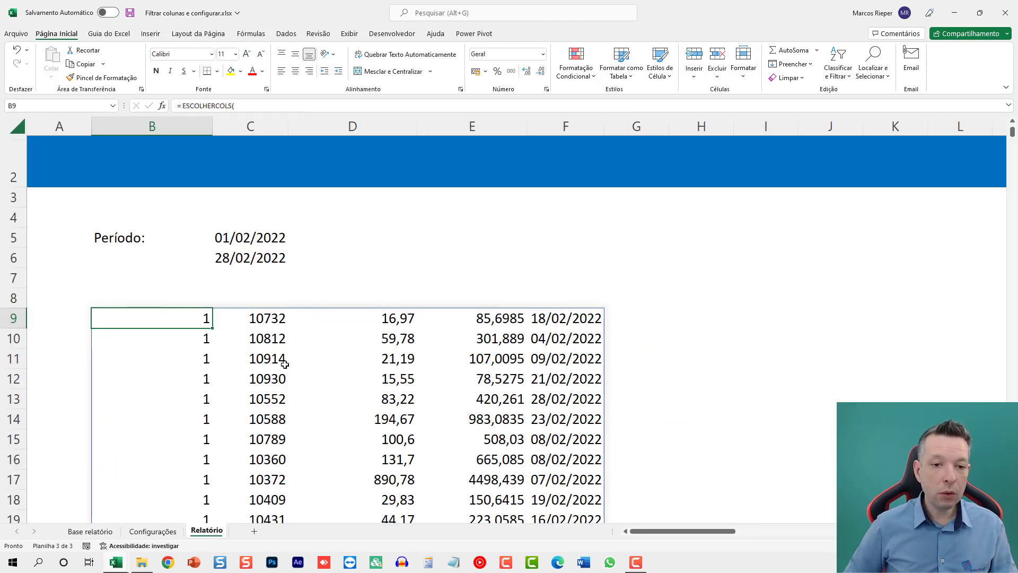
Step: Remove column numbers 3, 4 and 5 from the B9 ESCOLHERCOLS formula so that its list reads 1;2
{"action": "key", "text": "F2"}
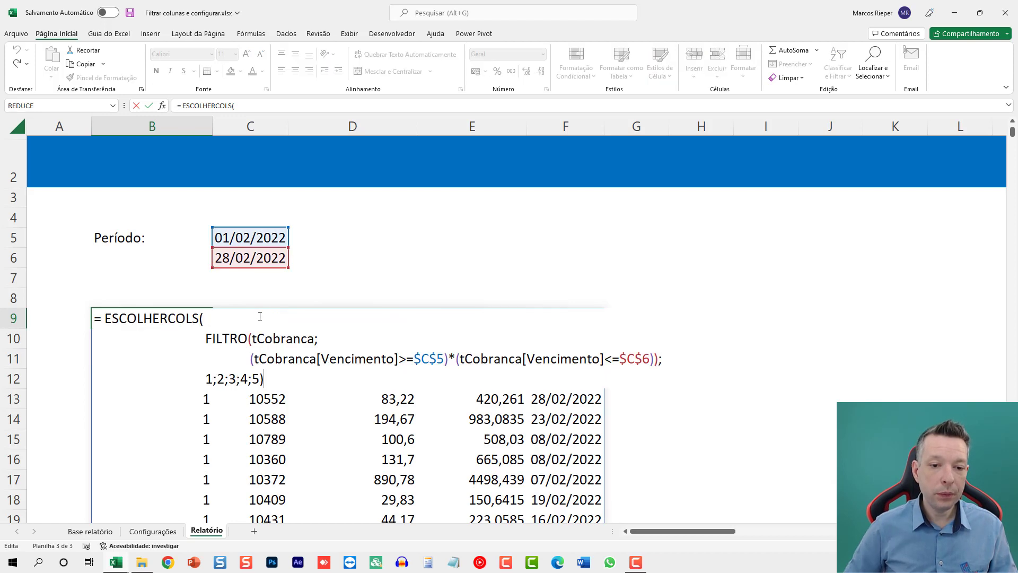
{"action": "key", "text": "Left"}
{"action": "key", "text": "shift+Left"}
{"action": "key", "text": "shift+Left"}
{"action": "key", "text": "shift+Left"}
{"action": "key", "text": "shift+Left"}
{"action": "key", "text": "shift+Left"}
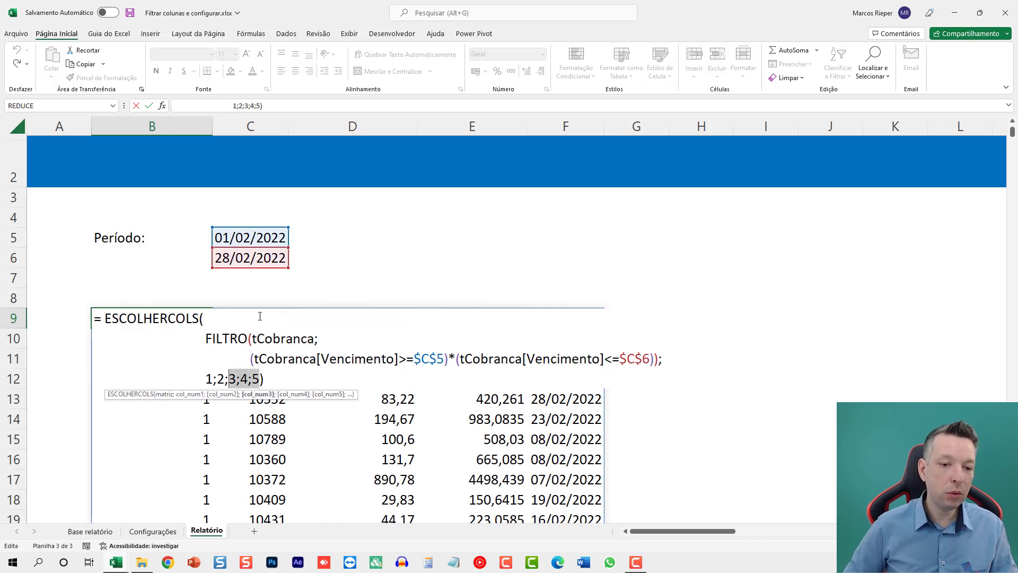
{"action": "key", "text": "Delete"}
{"action": "key", "text": "Return"}
{"action": "key", "text": "Up"}
{"action": "key", "text": "F2"}
{"action": "key", "text": "Left"}
{"action": "key", "text": "Left"}
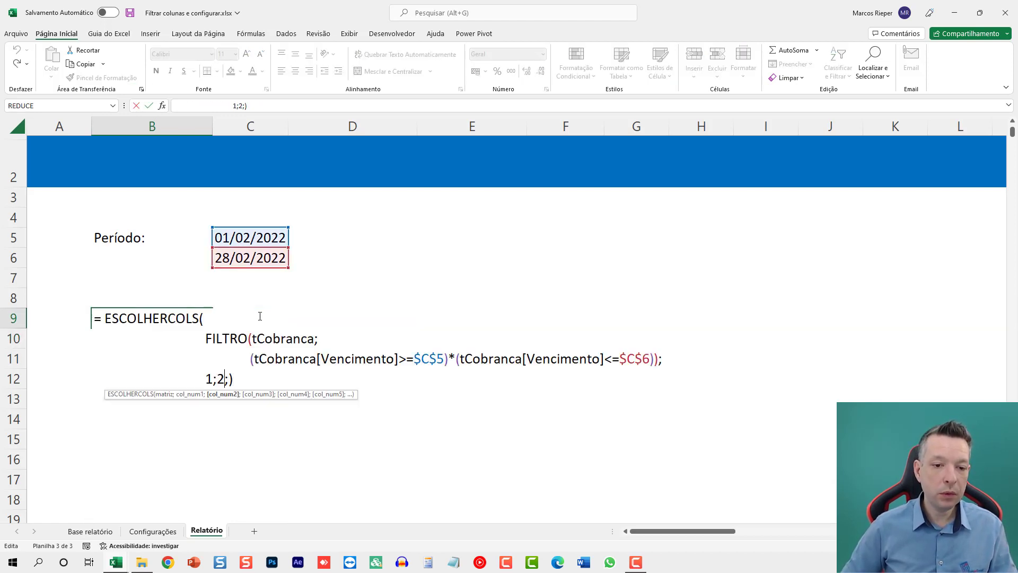
{"action": "key", "text": "Delete"}
{"action": "key", "text": "Return"}
Step: Start a CORRESP formula in E9 on Relatório with the spilled field list Configurações!I8# as the lookup value
{"action": "key", "text": "Up"}
{"action": "key", "text": "Right"}
{"action": "key", "text": "Right"}
{"action": "key", "text": "Right"}
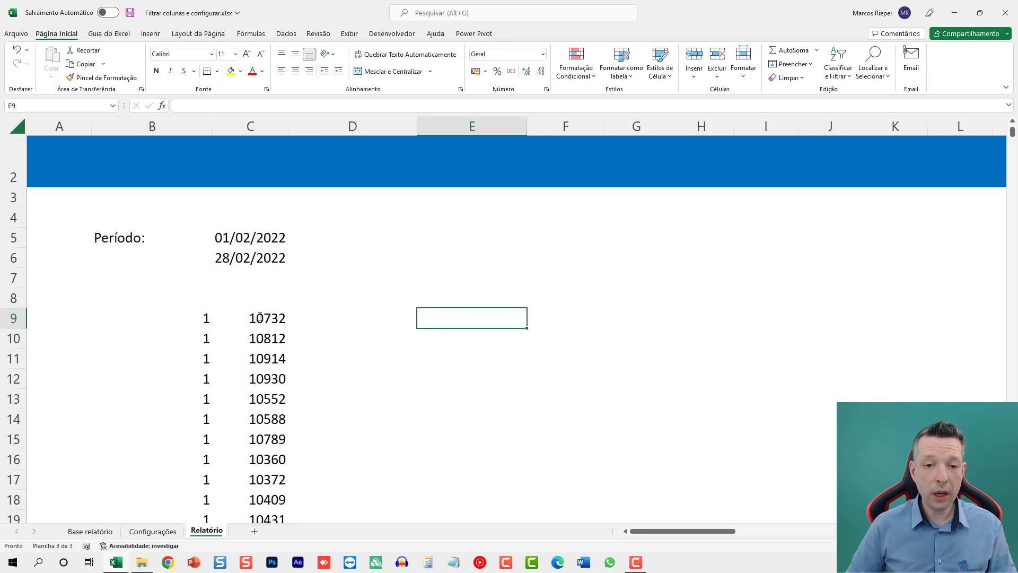
{"action": "type", "text": "=CO"}
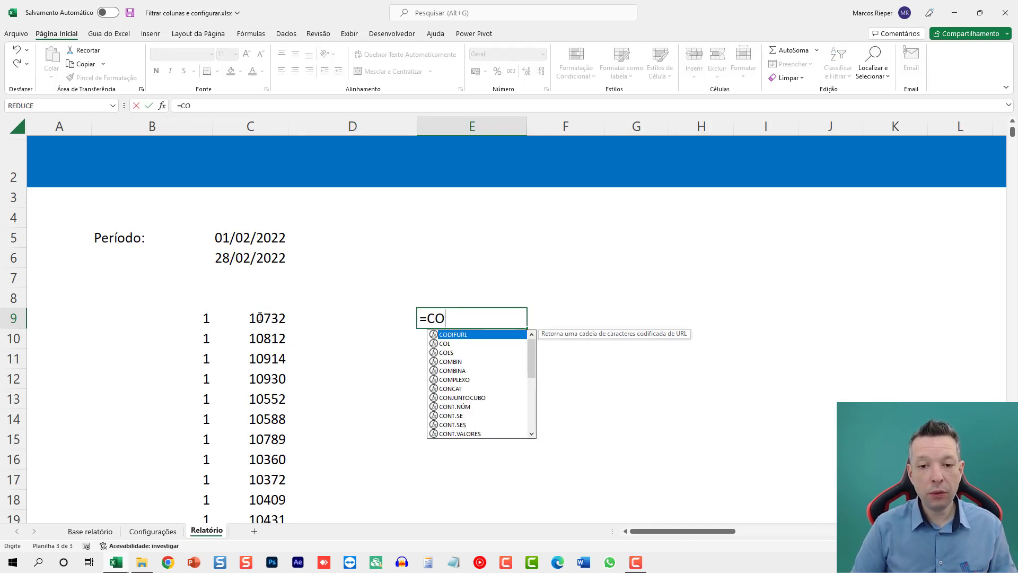
{"action": "type", "text": "RRESP("}
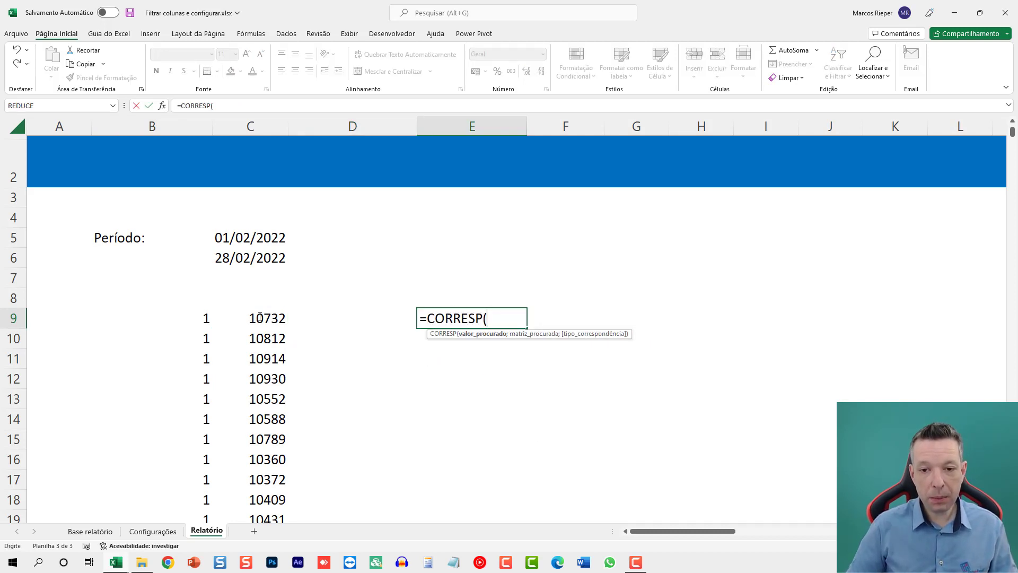
{"action": "left_click", "coordinate": [171, 531]}
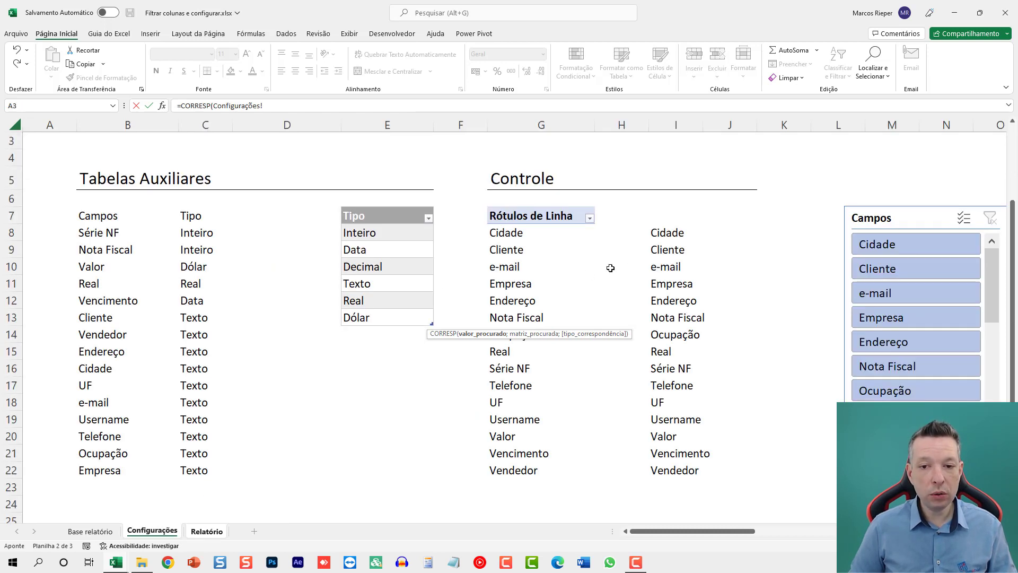
{"action": "mouse_move", "coordinate": [658, 234]}
{"action": "left_mouse_down"}
{"action": "mouse_move", "coordinate": [666, 419]}
{"action": "mouse_move", "coordinate": [684, 472]}
{"action": "left_mouse_up"}
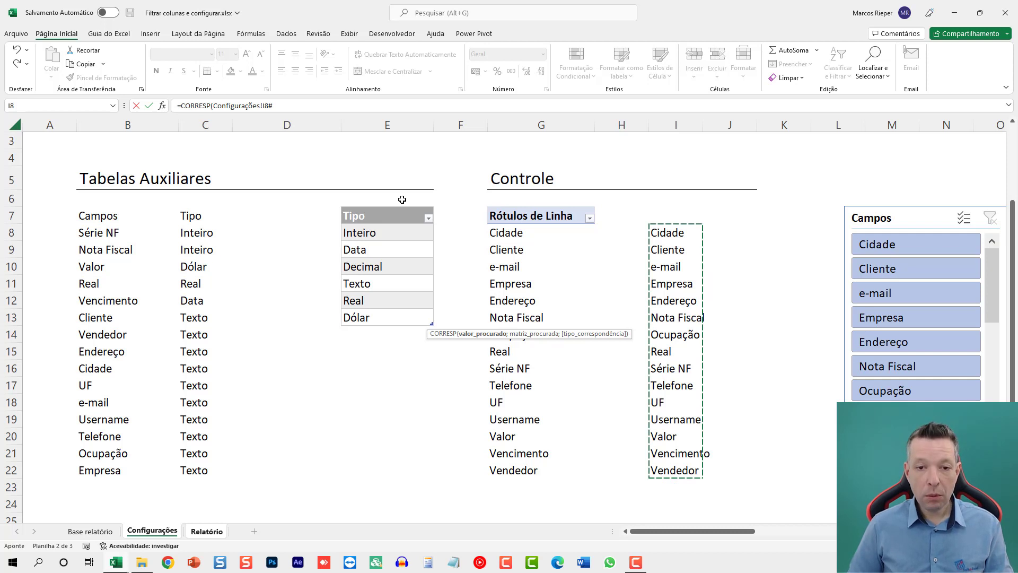
Step: Complete the CORRESP formula with Configurações!$B$8:$B$22 as the lookup array and 0 for exact match
{"action": "left_click", "coordinate": [294, 106]}
{"action": "type", "text": ";"}
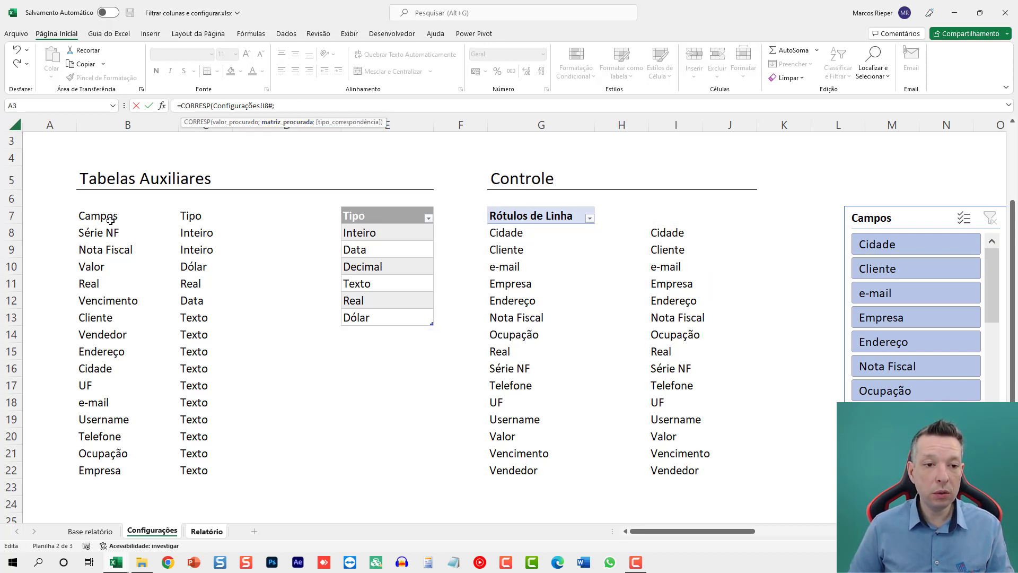
{"action": "left_click_drag", "start_coordinate": [105, 232], "coordinate": [104, 464]}
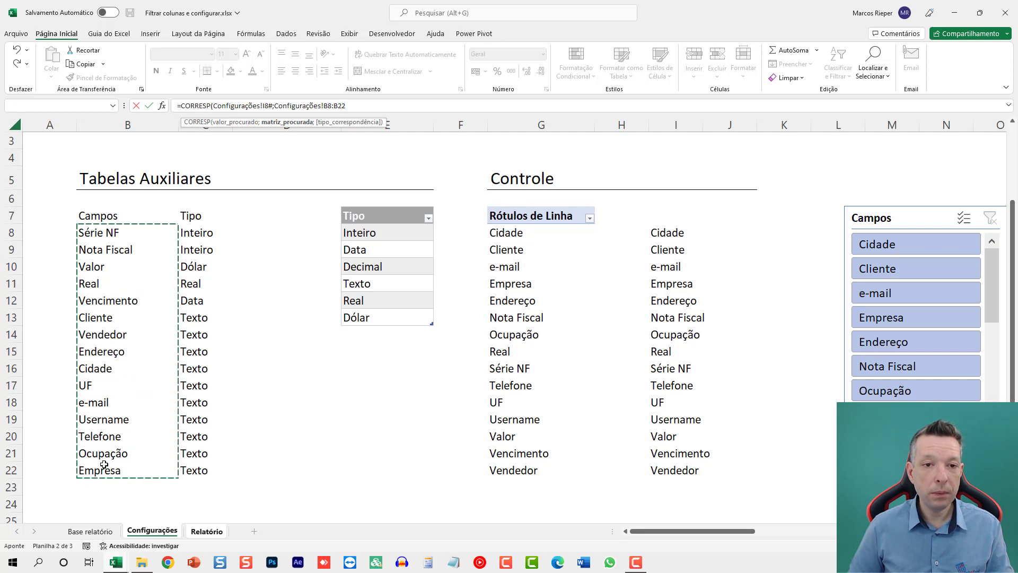
{"action": "key", "text": "F4"}
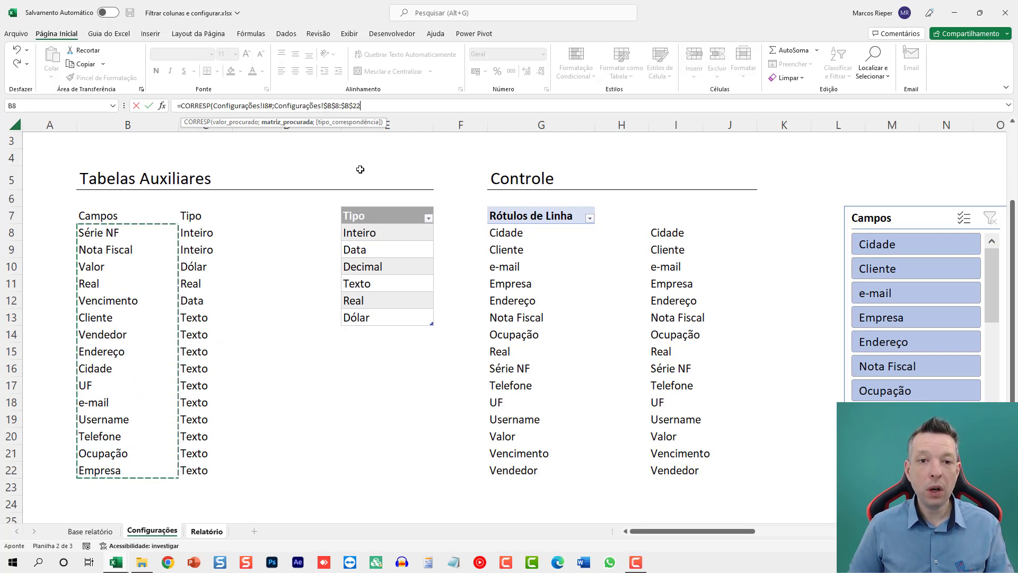
{"action": "left_click", "coordinate": [378, 103]}
{"action": "type", "text": ";"}
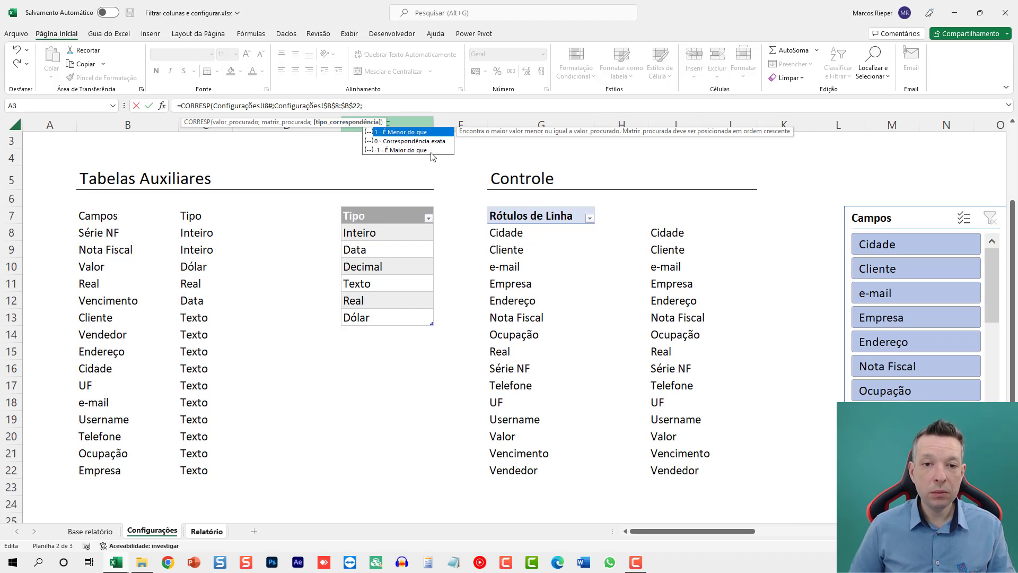
{"action": "type", "text": "0)"}
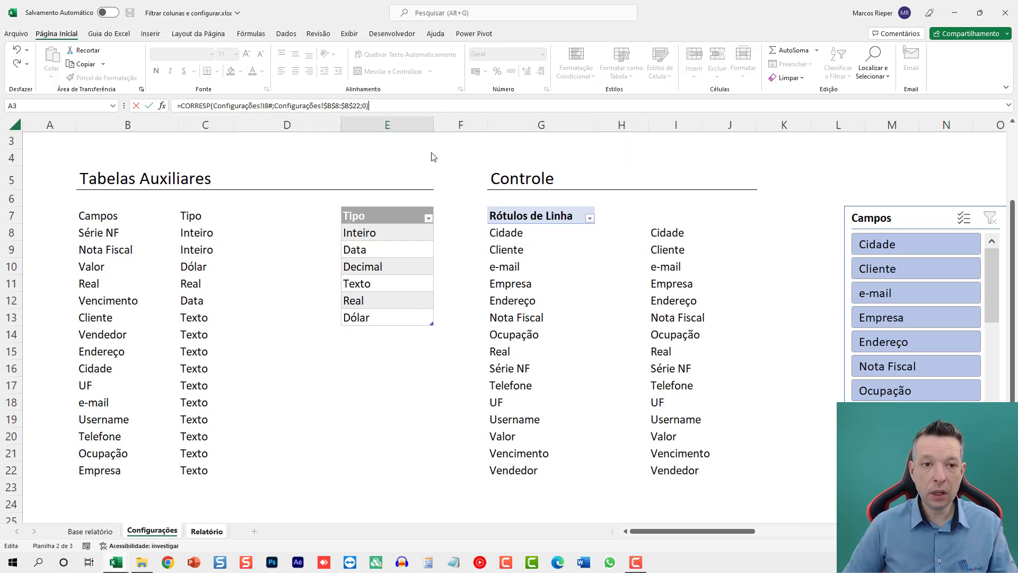
{"action": "key", "text": "Return"}
Step: Compare the positions spilled from E9 on Relatório with the order of the Campos list on Configurações
{"action": "scroll", "coordinate": [538, 304], "scroll_direction": "down", "scroll_amount": 1}
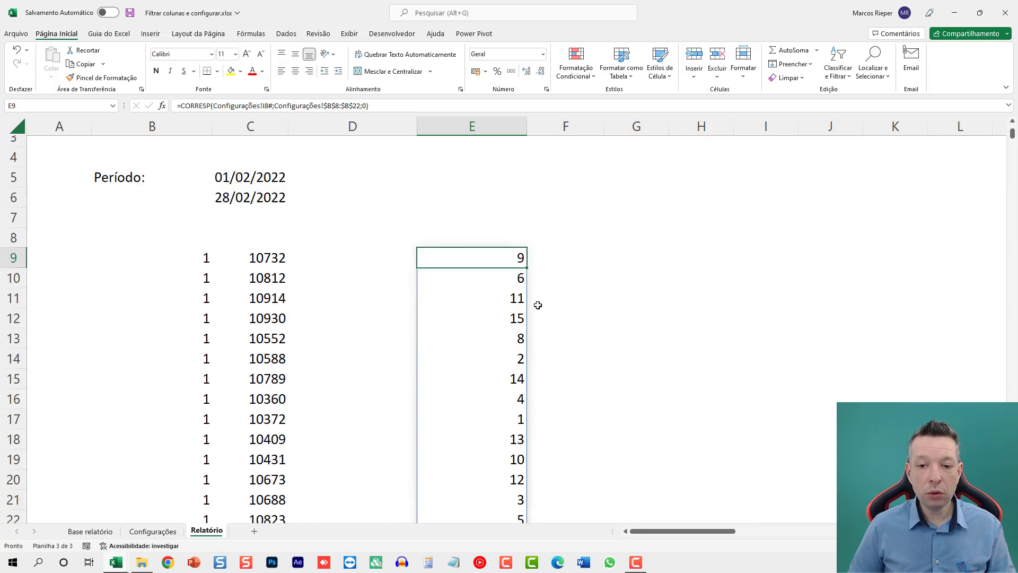
{"action": "scroll", "coordinate": [538, 305], "scroll_direction": "down", "scroll_amount": 2}
{"action": "scroll", "coordinate": [534, 308], "scroll_direction": "up", "scroll_amount": 2}
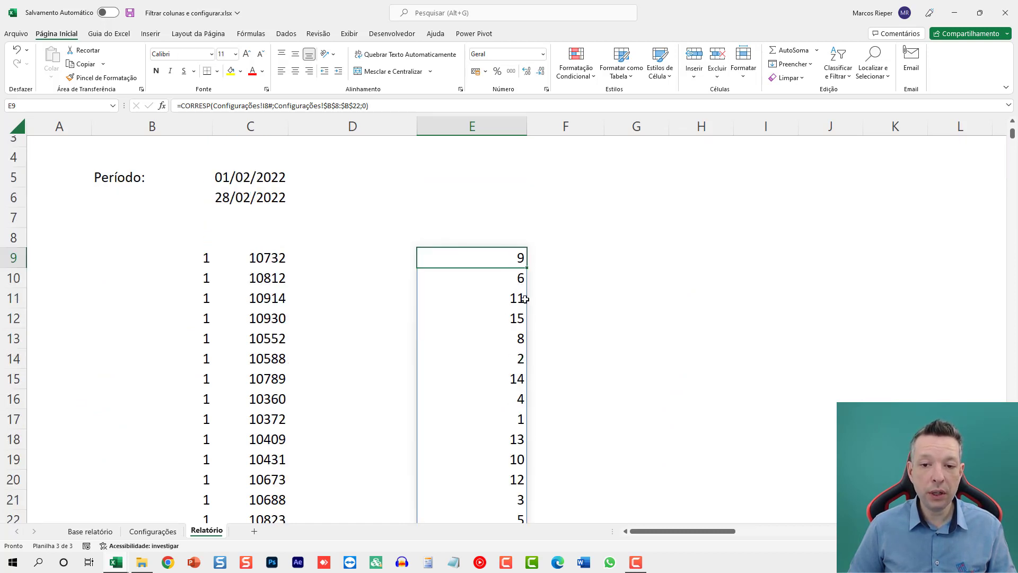
{"action": "left_click", "coordinate": [153, 531]}
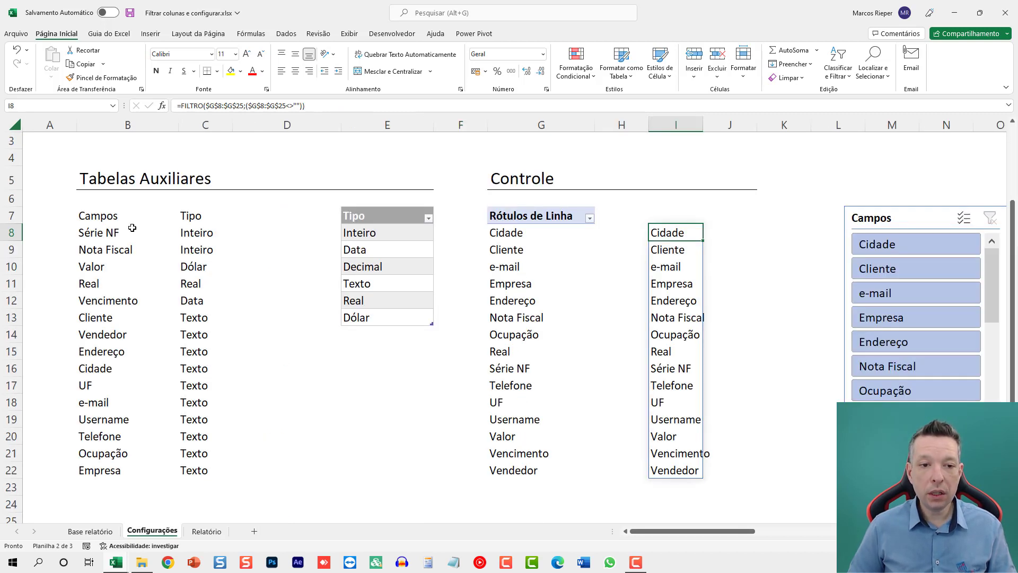
{"action": "left_click", "coordinate": [106, 533]}
{"action": "left_click", "coordinate": [144, 535]}
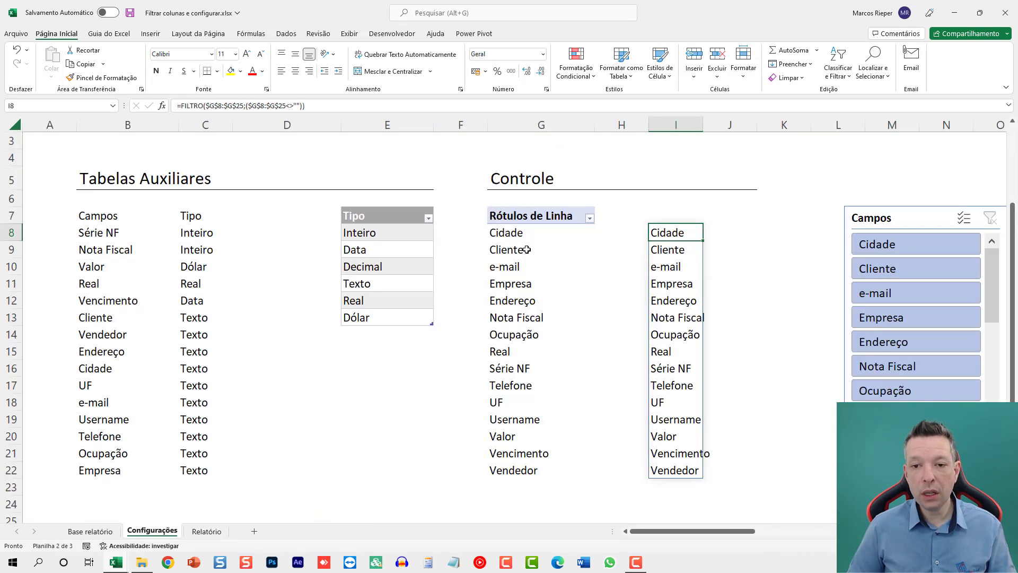
{"action": "left_click", "coordinate": [206, 531]}
Step: Evaluate the CORRESP expression inside E9 to inspect its array, leave the formula intact, and review the spilled positions
{"action": "key", "text": "F2"}
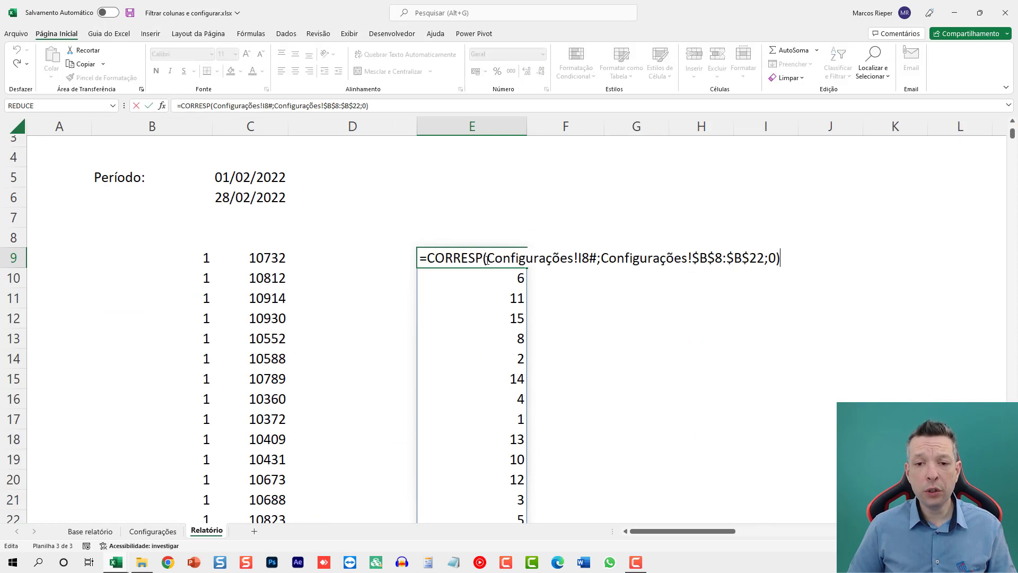
{"action": "left_click_drag", "start_coordinate": [781, 258], "coordinate": [426, 259]}
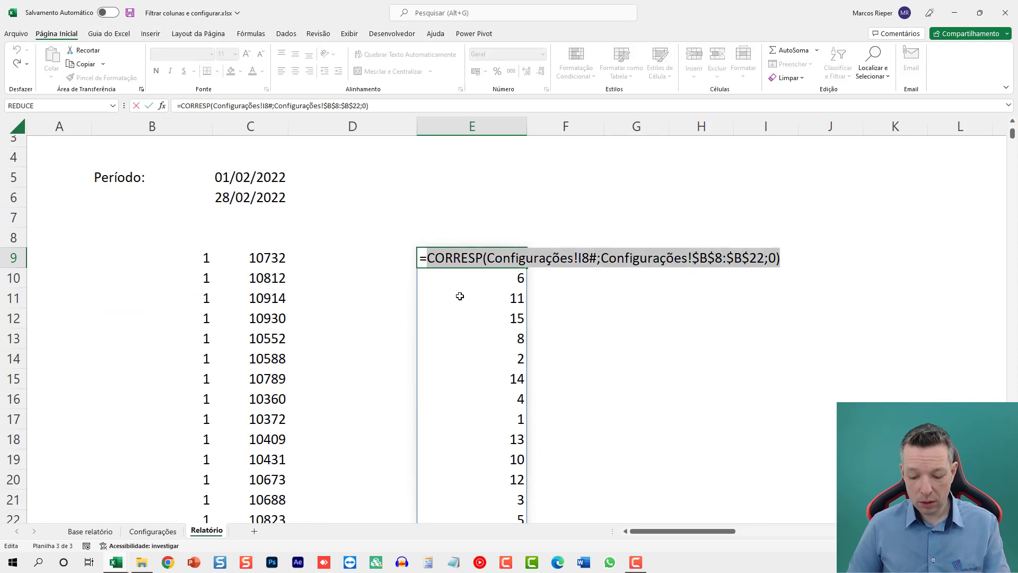
{"action": "key", "text": "F9"}
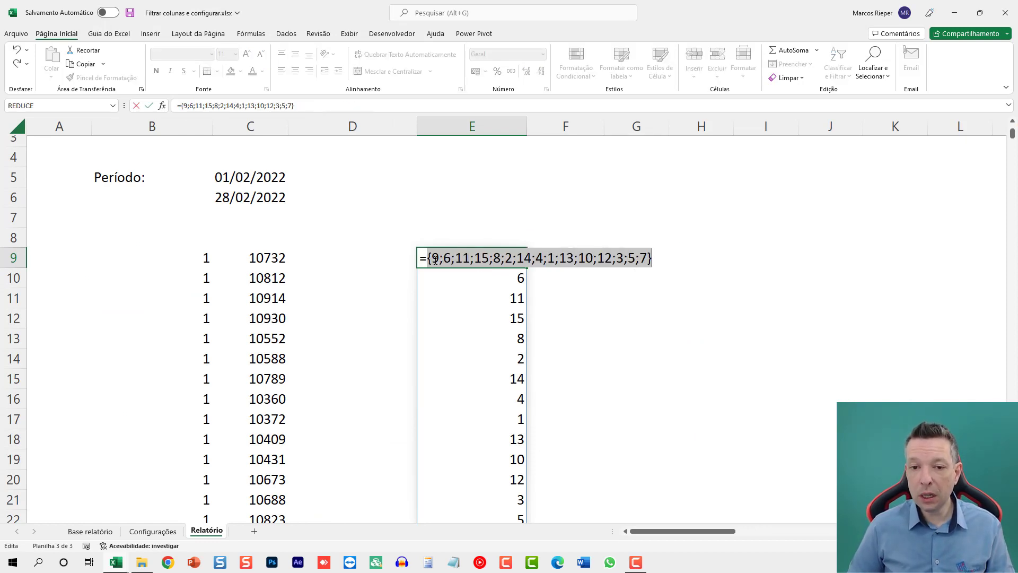
{"action": "key", "text": "Escape"}
{"action": "scroll", "coordinate": [485, 318], "scroll_direction": "down", "scroll_amount": 3}
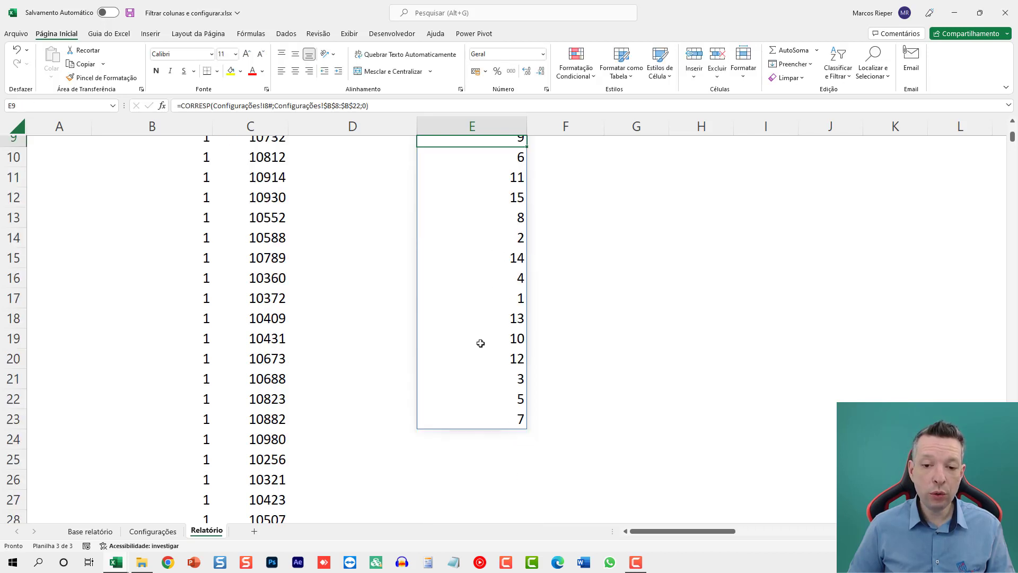
{"action": "scroll", "coordinate": [474, 355], "scroll_direction": "up", "scroll_amount": 3}
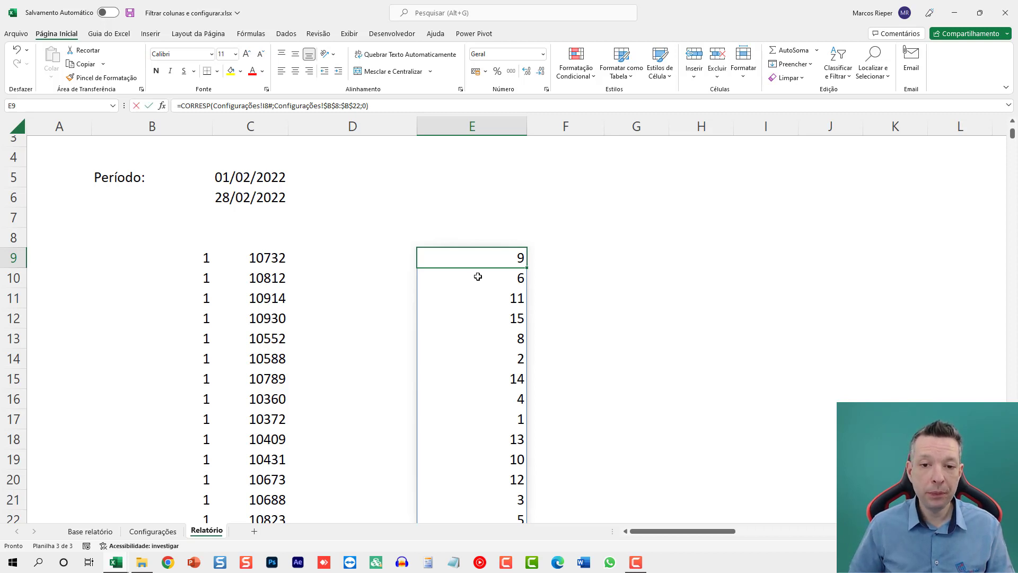
Step: Copy the CORRESP expression from the E9 formula without its equals sign
{"action": "key", "text": "F2"}
{"action": "left_click", "coordinate": [428, 259], "text": "shift"}
{"action": "key", "text": "ctrl+c"}
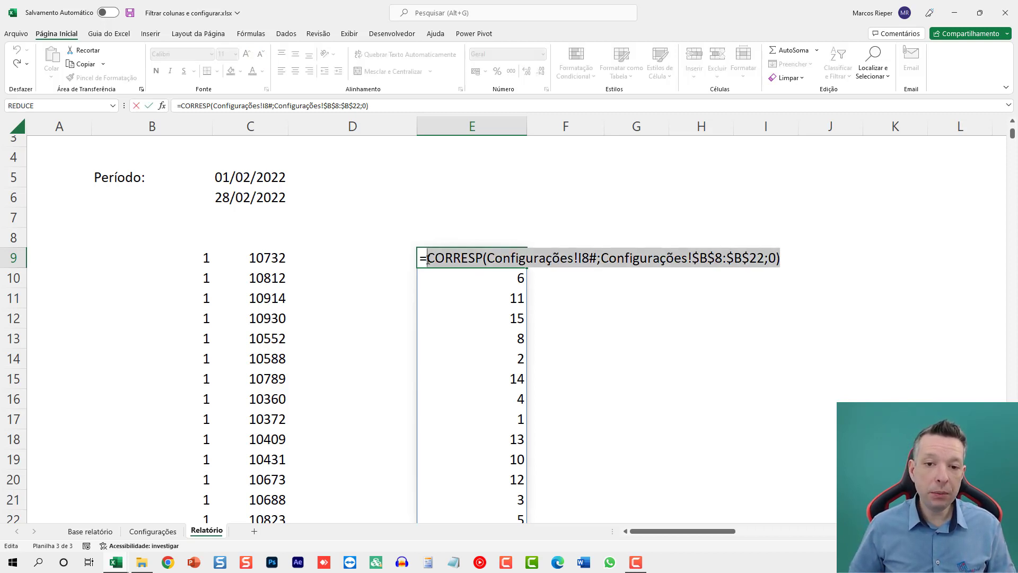
{"action": "key", "text": "Escape"}
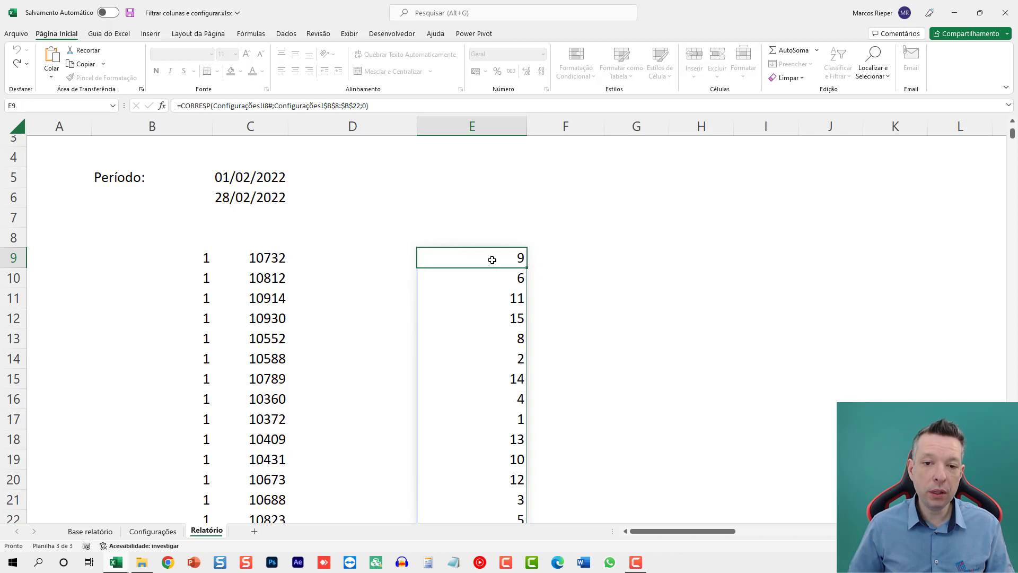
{"action": "key", "text": "Left"}
{"action": "key", "text": "Left"}
{"action": "key", "text": "Left"}
{"action": "key", "text": "F2"}
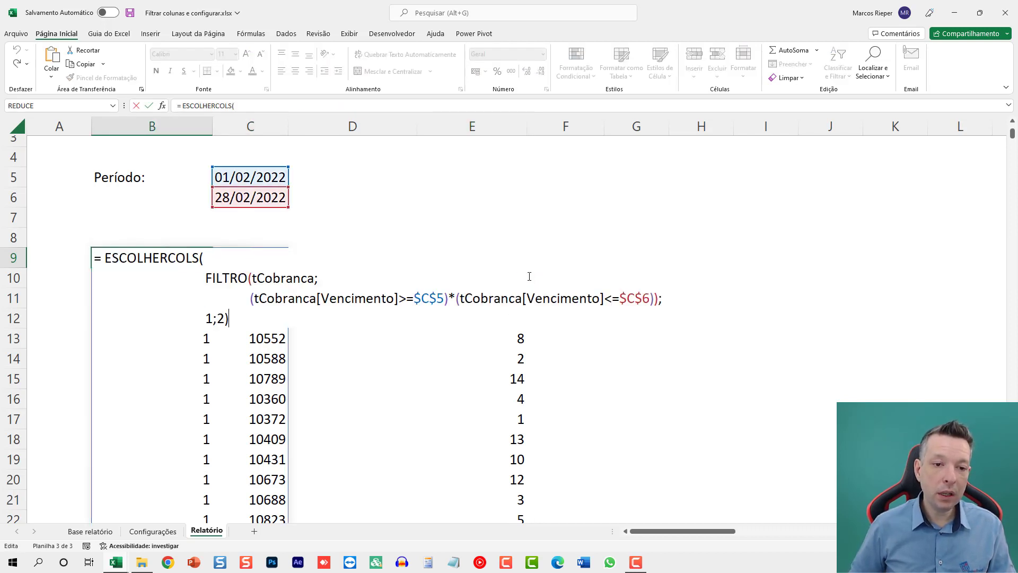
{"action": "left_click_drag", "start_coordinate": [226, 317], "coordinate": [205, 318]}
{"action": "key", "text": "ctrl+v"}
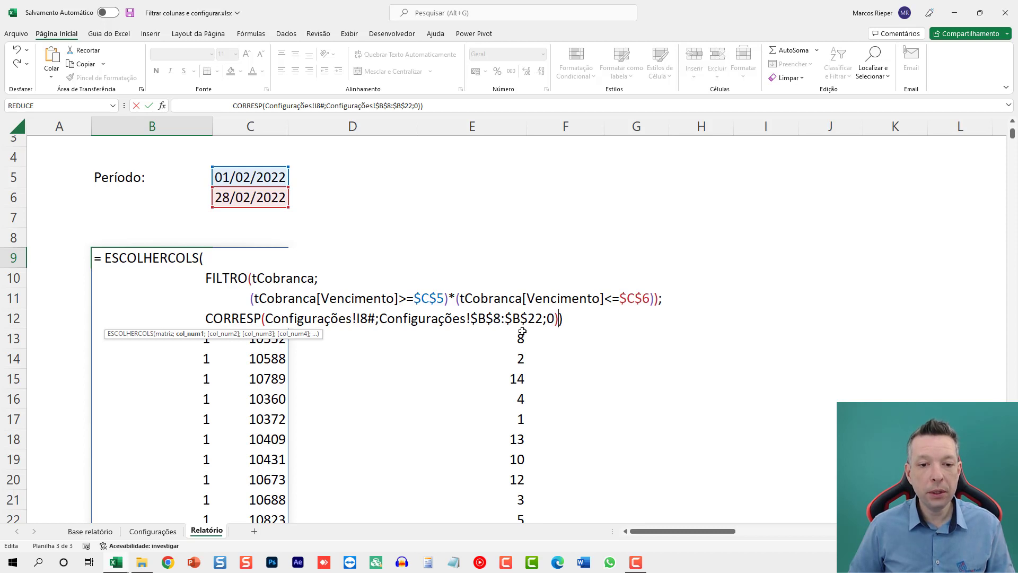
{"action": "key", "text": "ctrl+Return"}
Step: Clear the helper formula in E9 and replace the 1;2 column list in B9's ESCOLHERCOLS with the copied CORRESP expression
{"action": "left_click", "coordinate": [511, 256]}
{"action": "key", "text": "Left"}
{"action": "key", "text": "Left"}
{"action": "key", "text": "Left"}
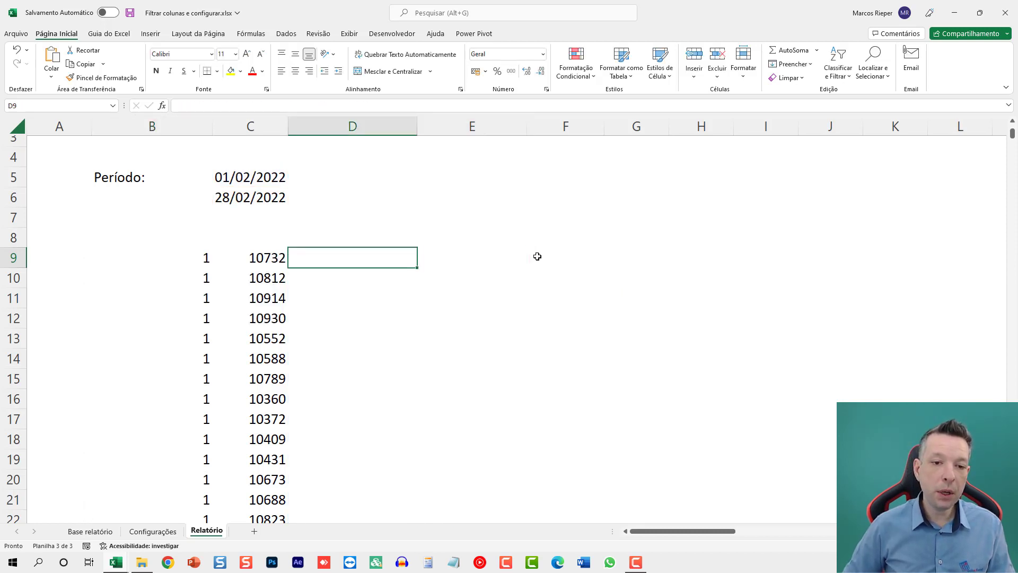
{"action": "key", "text": "F2"}
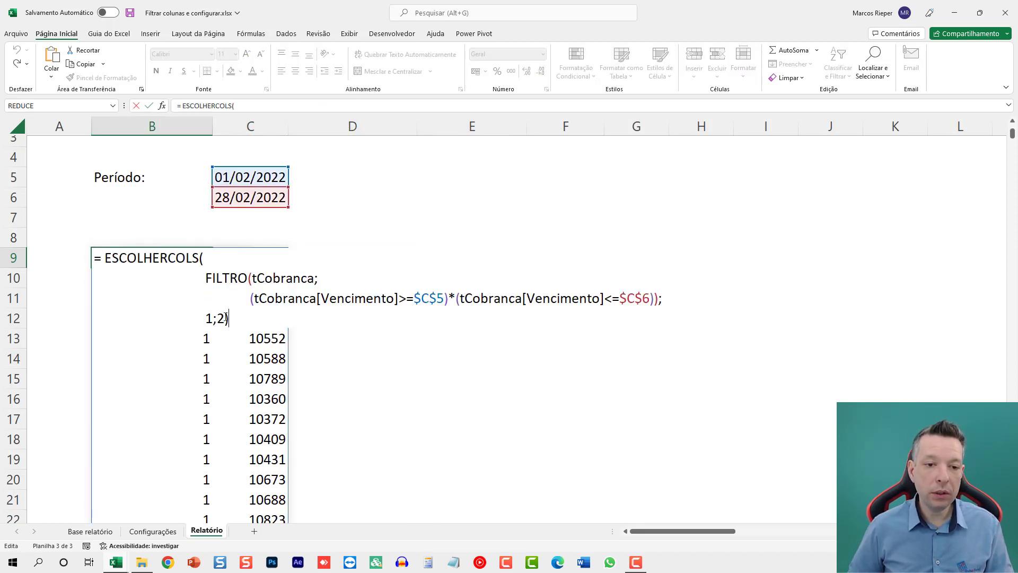
{"action": "left_click_drag", "start_coordinate": [227, 318], "coordinate": [205, 318]}
{"action": "key", "text": "ctrl+v"}
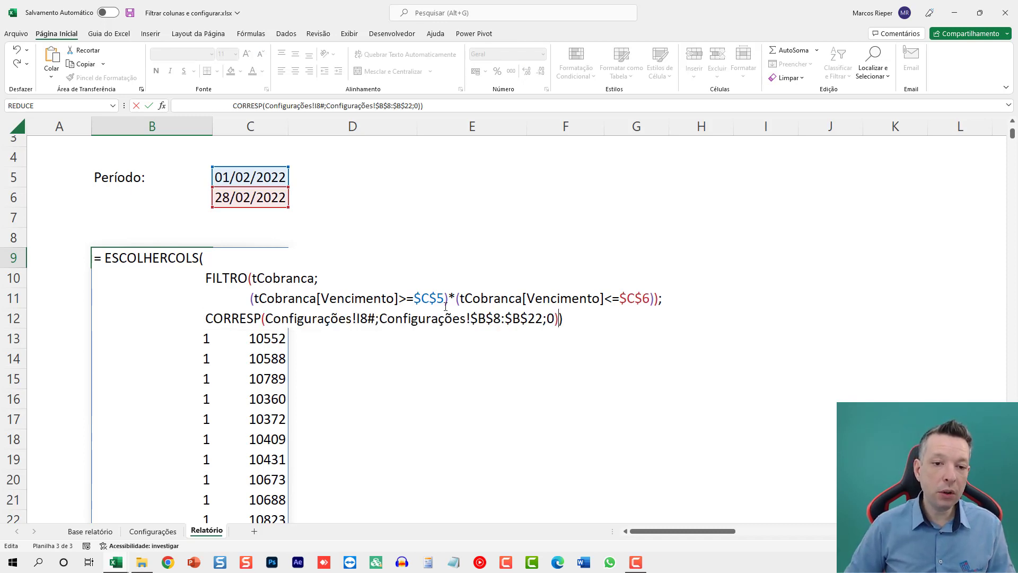
{"action": "key", "text": "ctrl+Return"}
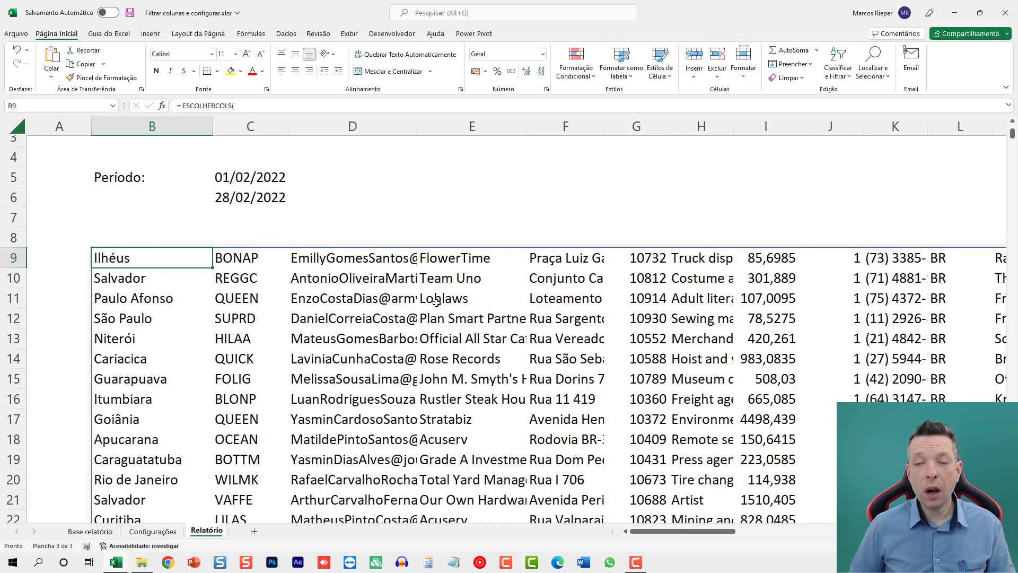
Step: Move the Campos slicer from the Configurações sheet to Relatório, beside the report results at S9
{"action": "scroll", "coordinate": [450, 320], "scroll_direction": "down", "scroll_amount": 5, "text": "ctrl"}
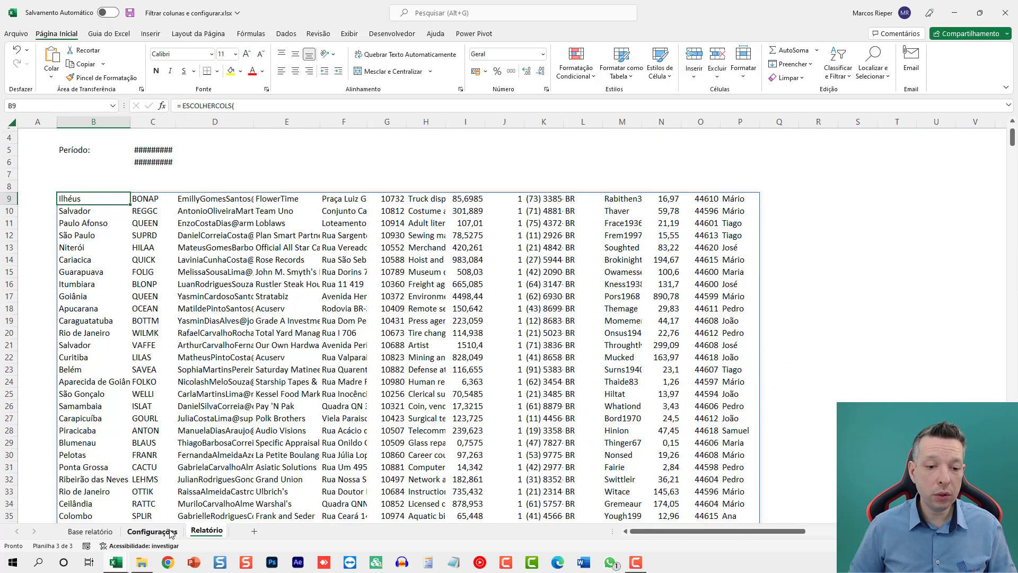
{"action": "left_click", "coordinate": [153, 531]}
{"action": "left_click", "coordinate": [891, 218]}
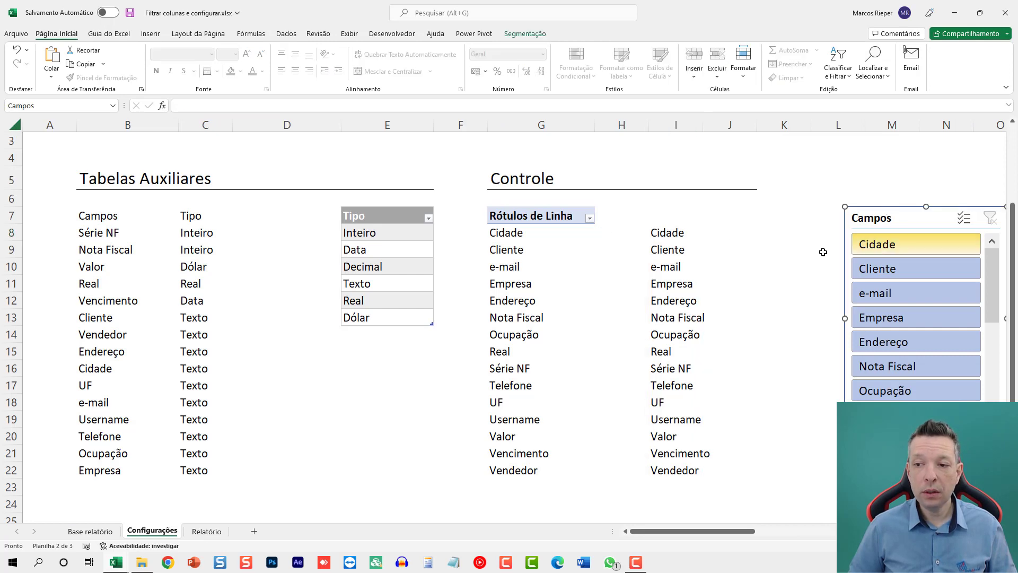
{"action": "key", "text": "ctrl+x"}
{"action": "left_click", "coordinate": [207, 531]}
{"action": "key", "text": "ctrl+v"}
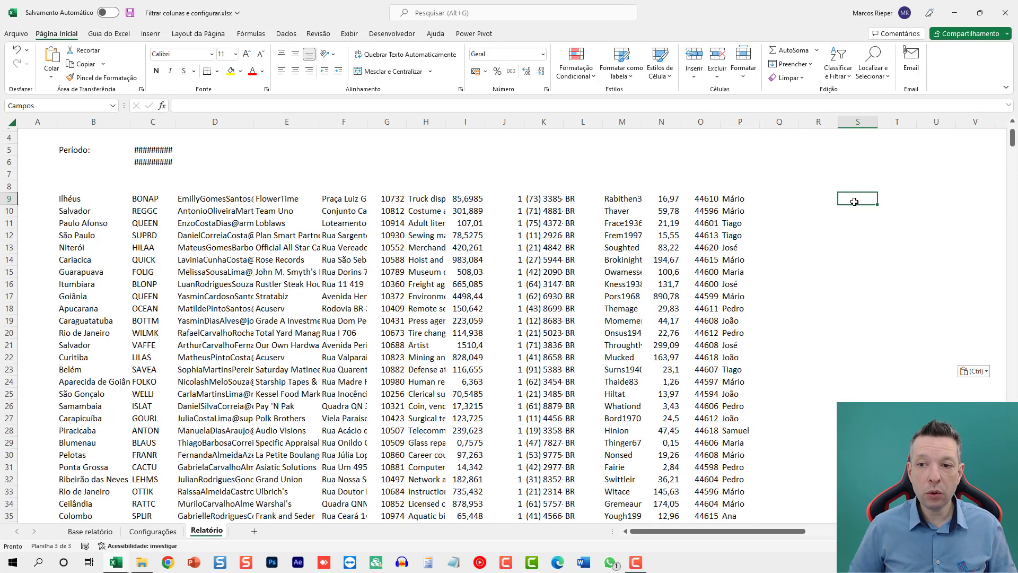
Step: Try different field selections in the Campos slicer, such as Nota Fiscal alone and Cidade through Real, and clear its filter
{"action": "left_click", "coordinate": [859, 235]}
{"action": "left_click", "coordinate": [875, 303]}
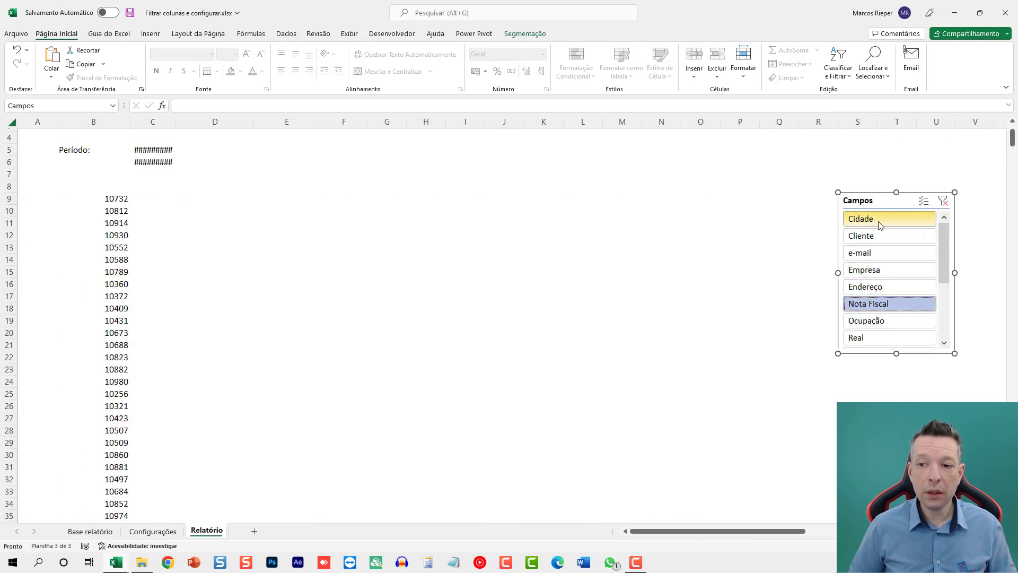
{"action": "left_click_drag", "start_coordinate": [863, 220], "coordinate": [880, 337]}
{"action": "left_click", "coordinate": [870, 319]}
{"action": "left_click", "coordinate": [882, 238]}
{"action": "left_click", "coordinate": [874, 289]}
{"action": "left_click", "coordinate": [875, 269]}
{"action": "left_click", "coordinate": [876, 303]}
{"action": "left_click", "coordinate": [942, 201]}
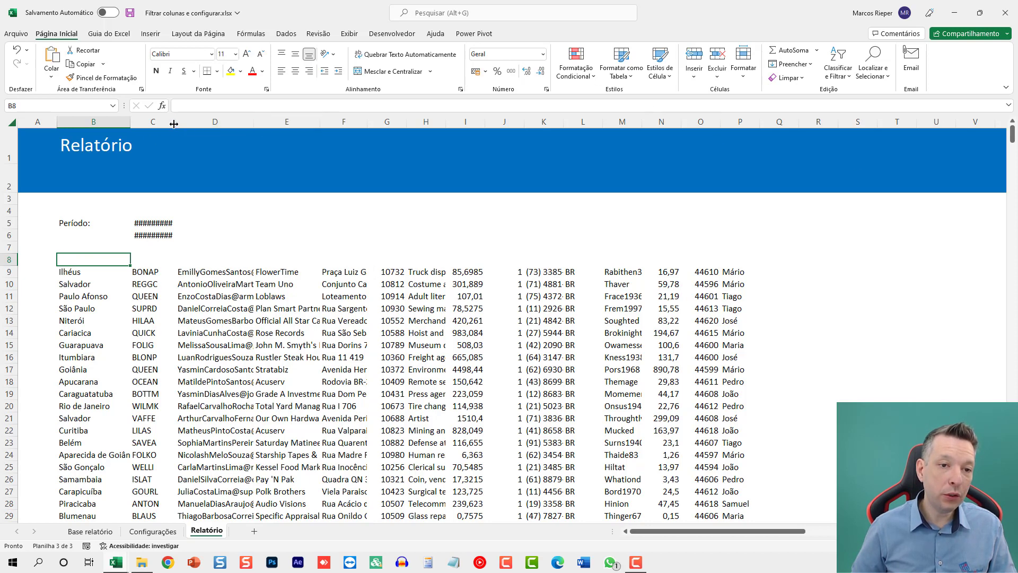
Step: Widen column C to fit the period dates and set the end date in C6 to 01/02/2020
{"action": "left_click_drag", "start_coordinate": [176, 121], "coordinate": [200, 121]}
{"action": "left_click", "coordinate": [178, 225]}
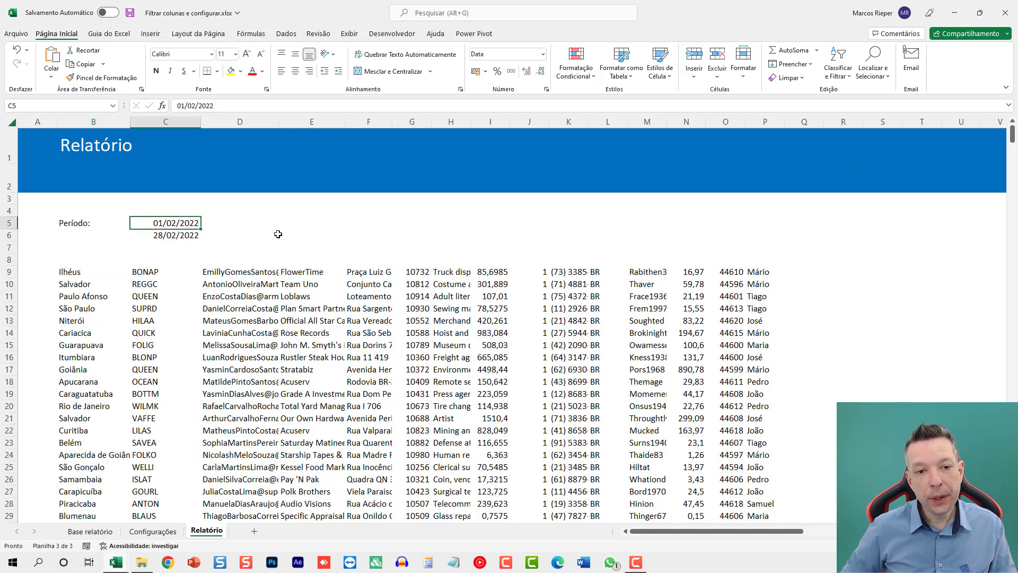
{"action": "key", "text": "Down"}
{"action": "type", "text": "1"}
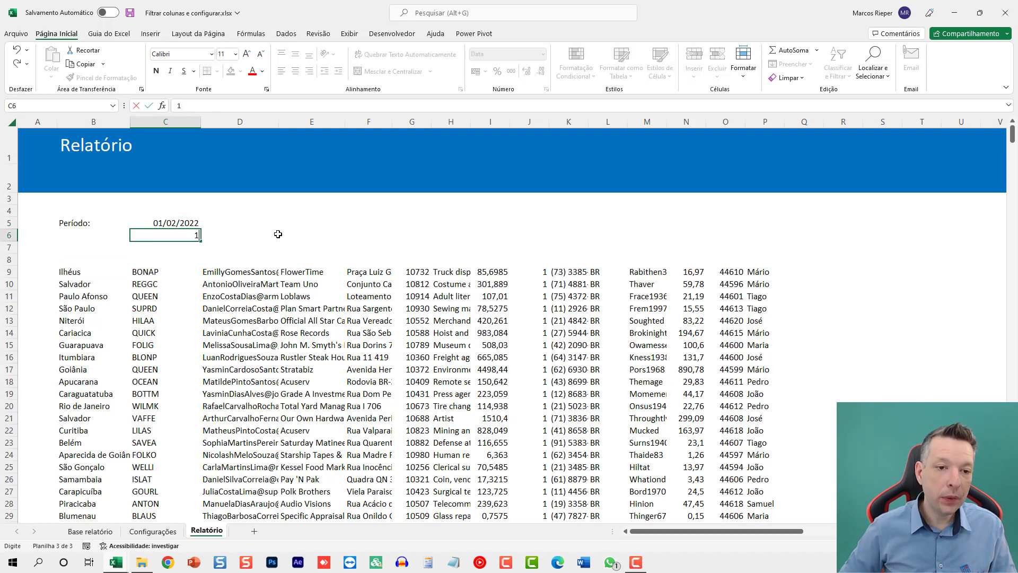
{"action": "type", "text": "/02/20"}
{"action": "key", "text": "Return"}
{"action": "key", "text": "Down"}
{"action": "key", "text": "Left"}
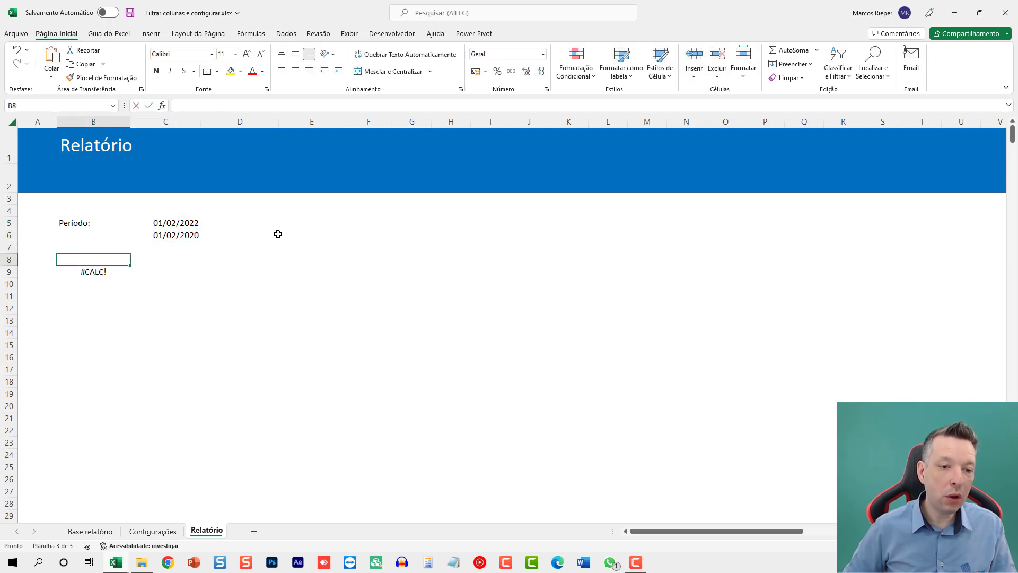
Step: Start an ESCOLHERCOLS formula in B8 of Relatório with the tCobranca[#Cabeçalhos] header row as its array
{"action": "scroll", "coordinate": [312, 291], "scroll_direction": "up", "scroll_amount": 3, "text": "ctrl"}
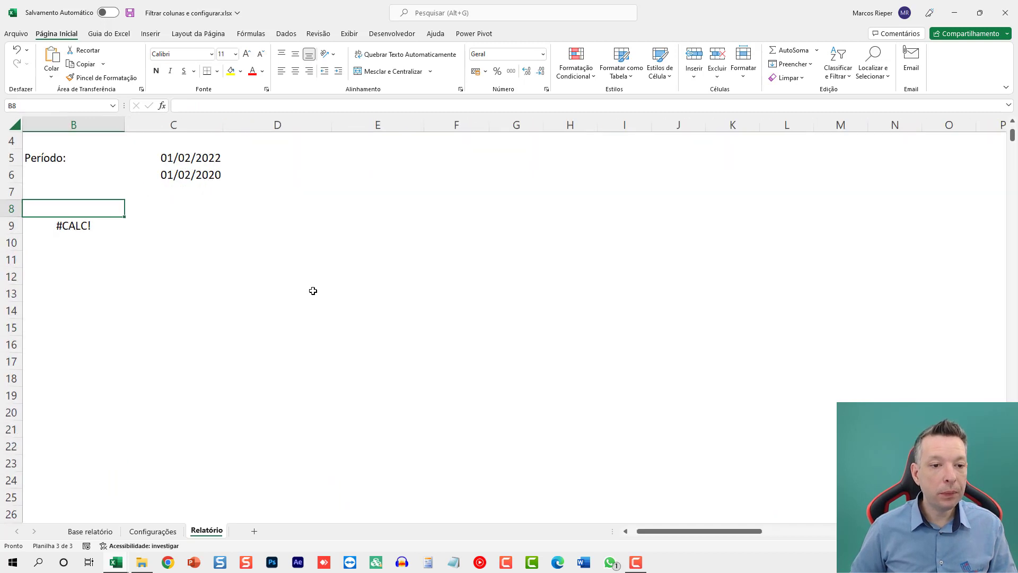
{"action": "scroll", "coordinate": [313, 291], "scroll_direction": "up", "scroll_amount": 1, "text": "ctrl"}
{"action": "key", "text": "Left"}
{"action": "scroll", "coordinate": [313, 291], "scroll_direction": "up", "scroll_amount": 2}
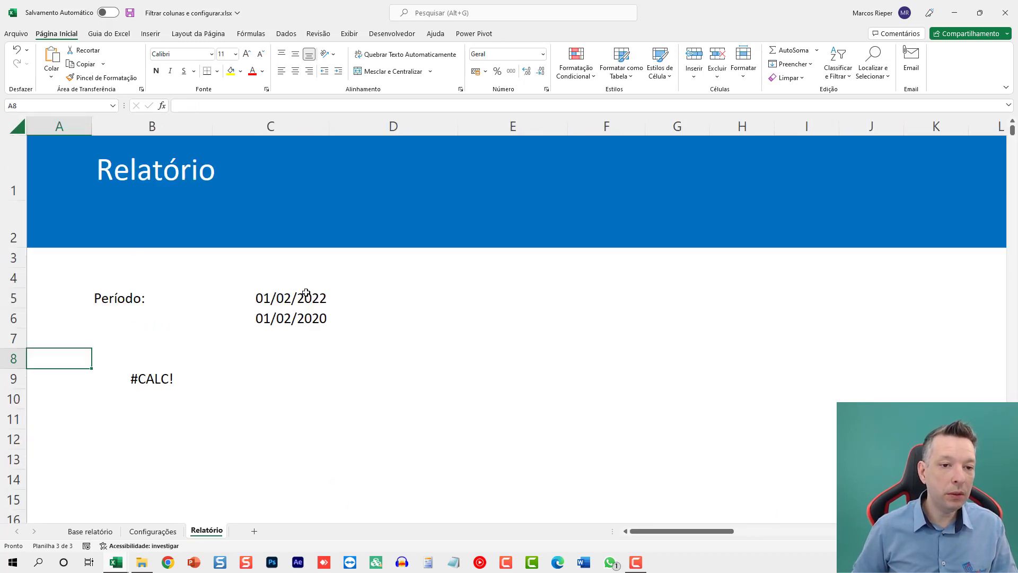
{"action": "left_click", "coordinate": [156, 354]}
{"action": "type", "text": "=ESC"}
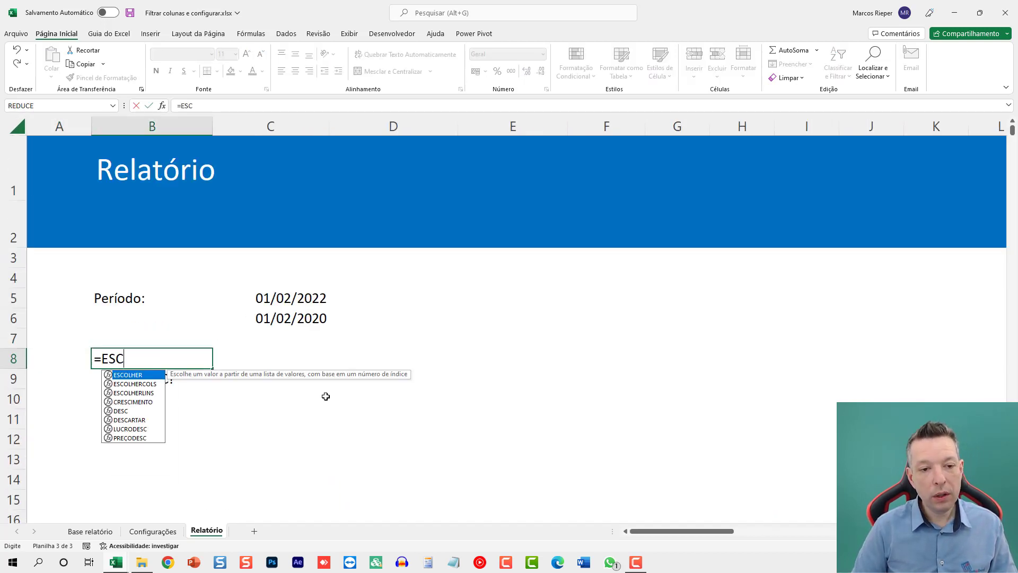
{"action": "type", "text": "OLHERCOLS("}
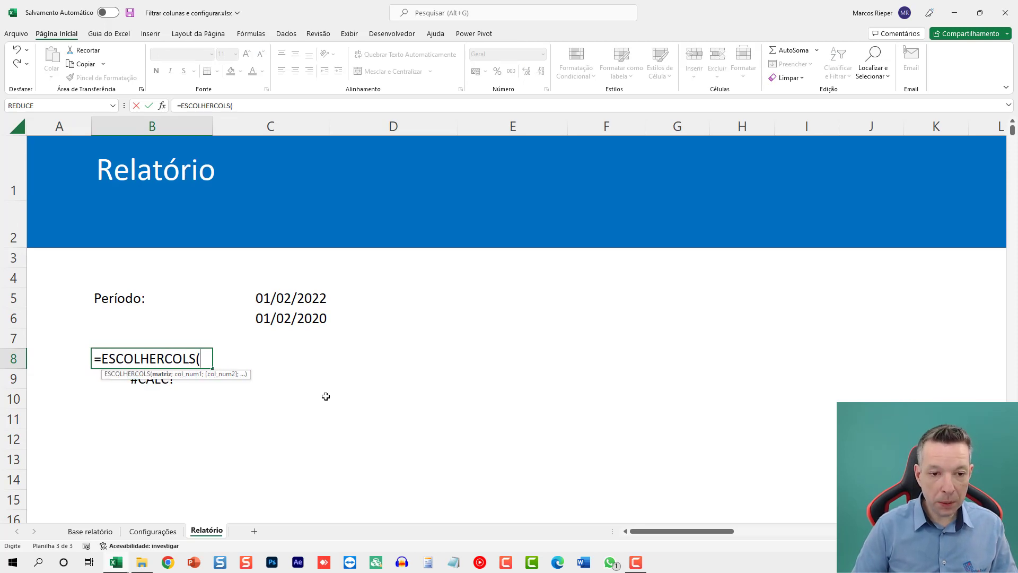
{"action": "left_click", "coordinate": [98, 529]}
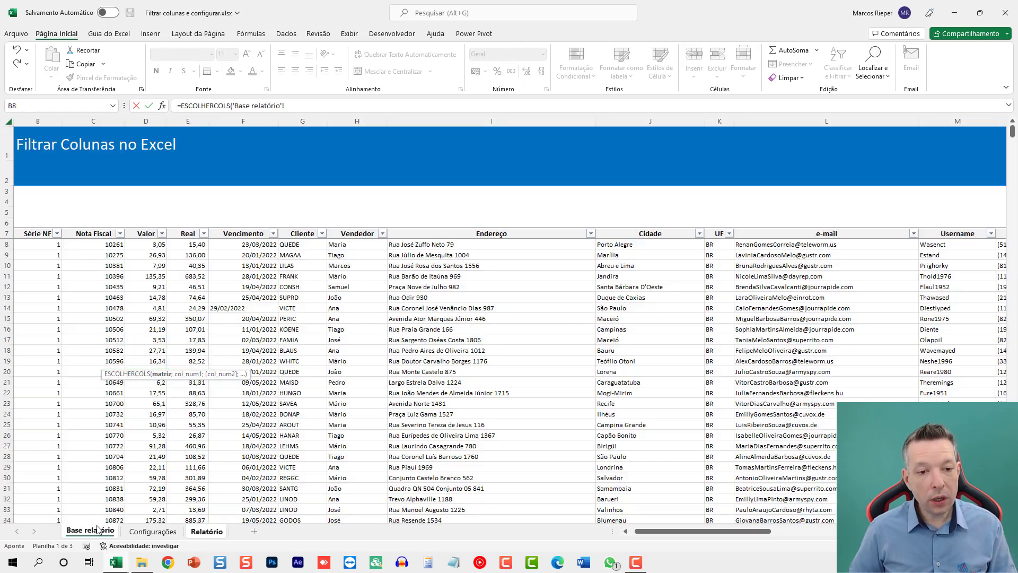
{"action": "left_click", "coordinate": [136, 237]}
{"action": "key", "text": "ctrl+Left"}
{"action": "key", "text": "ctrl+shift+Right"}
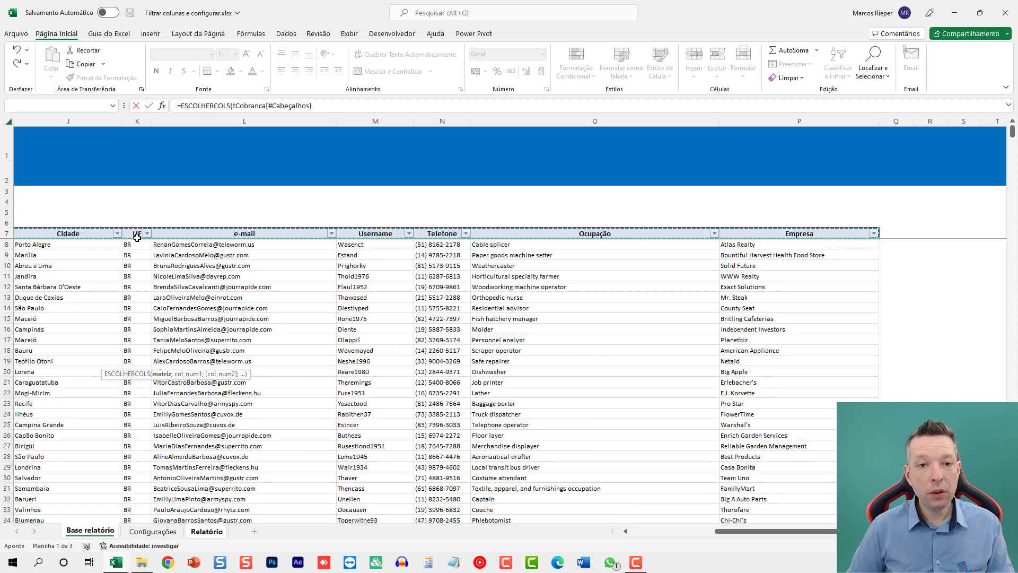
{"action": "type", "text": ";"}
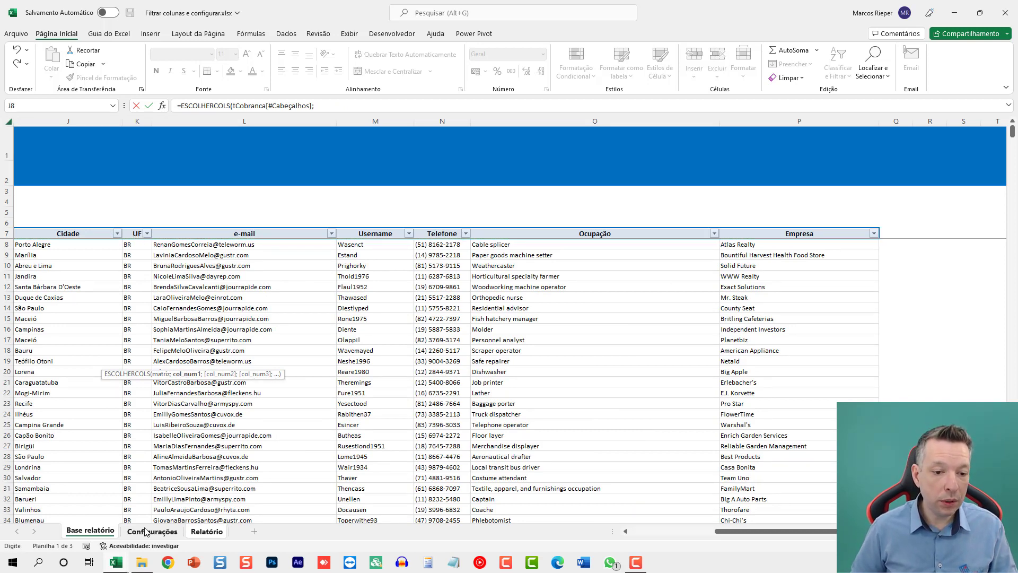
Step: Return to the Relatório sheet, remove the stray Relatório! reference from B8's formula and break the formula onto a new line
{"action": "left_click", "coordinate": [207, 531]}
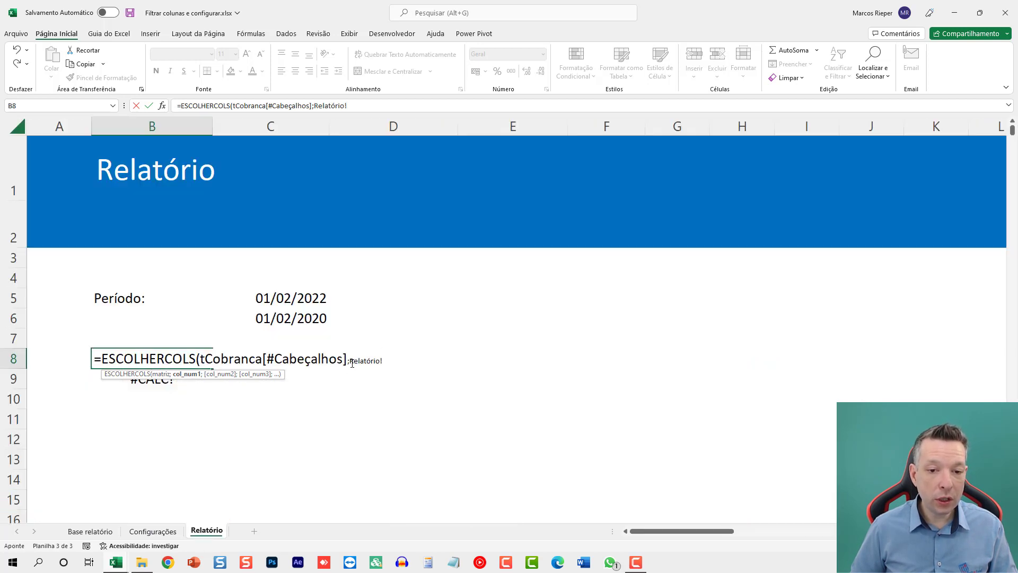
{"action": "key", "text": "BackSpace"}
{"action": "key", "text": "BackSpace"}
{"action": "key", "text": "BackSpace"}
{"action": "key", "text": "BackSpace"}
{"action": "key", "text": "BackSpace"}
{"action": "key", "text": "BackSpace"}
{"action": "key", "text": "BackSpace"}
{"action": "key", "text": "BackSpace"}
{"action": "key", "text": "BackSpace"}
{"action": "key", "text": "BackSpace"}
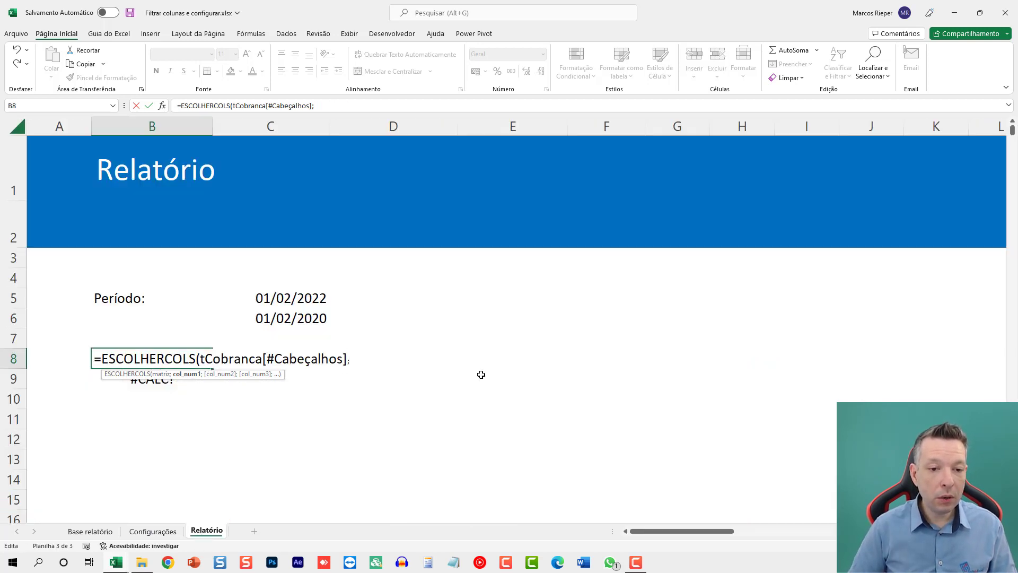
{"action": "key", "text": "alt+Return"}
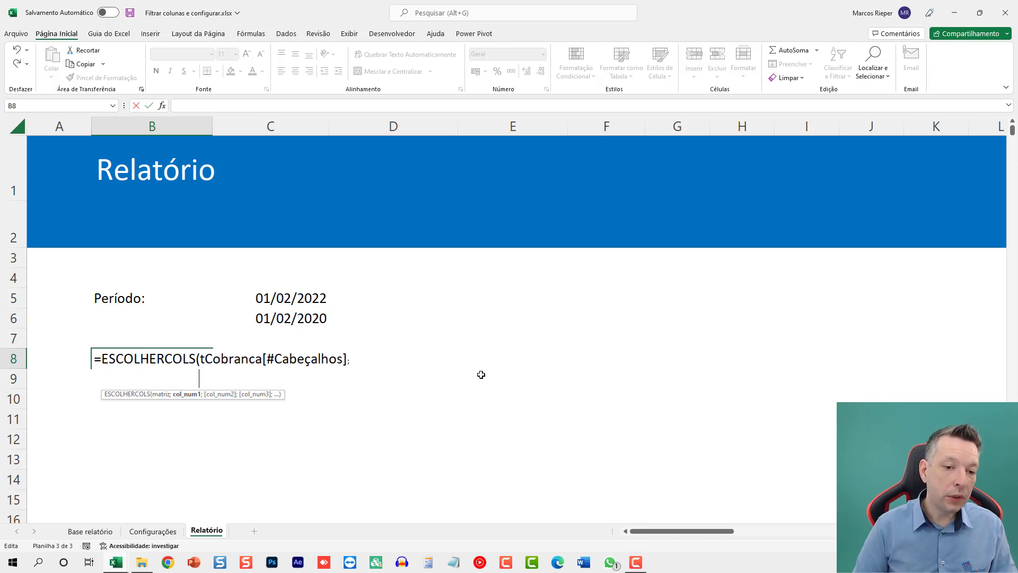
Step: Add CORRESP as the column argument in B8, with the spilled field list Configurações!I8# as its lookup value
{"action": "type", "text": "CORRESP"}
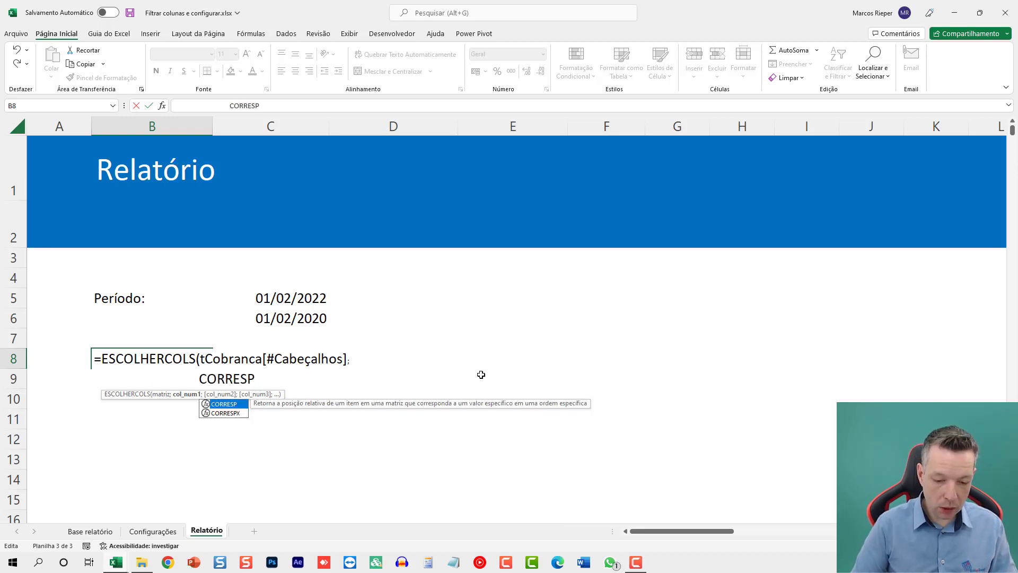
{"action": "type", "text": "("}
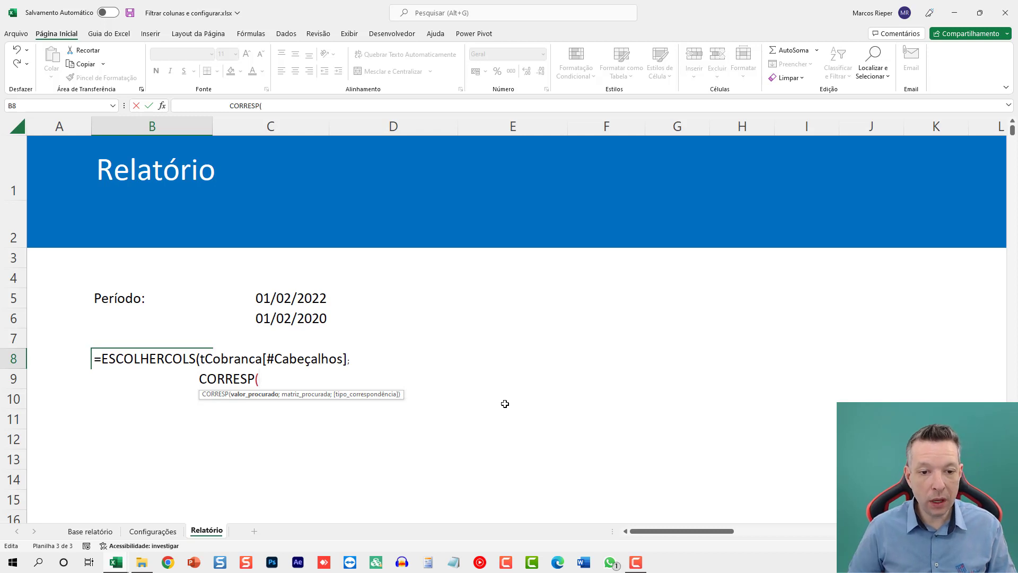
{"action": "left_click", "coordinate": [152, 530]}
{"action": "left_click", "coordinate": [668, 234]}
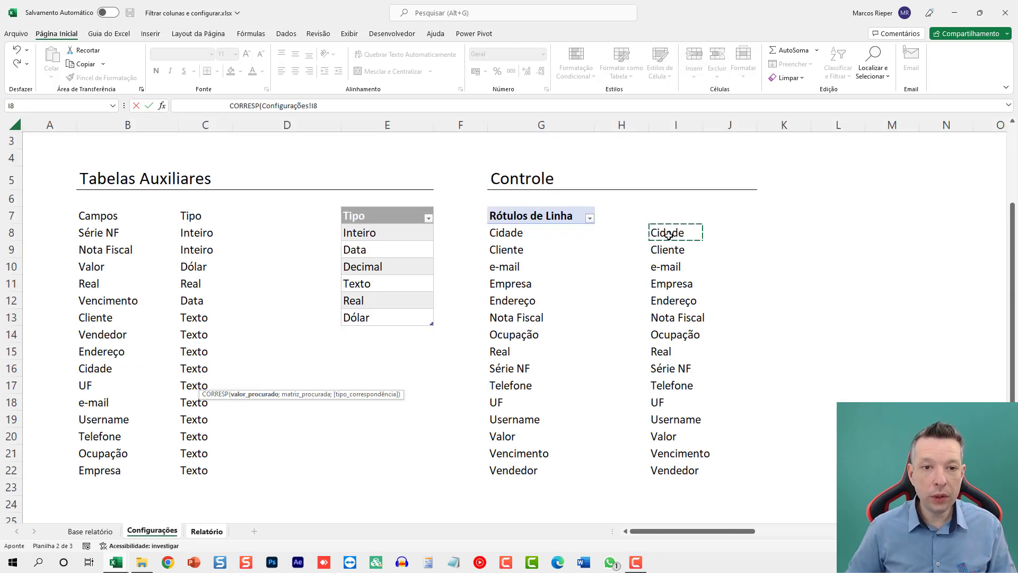
{"action": "key", "text": "ctrl+shift+Down"}
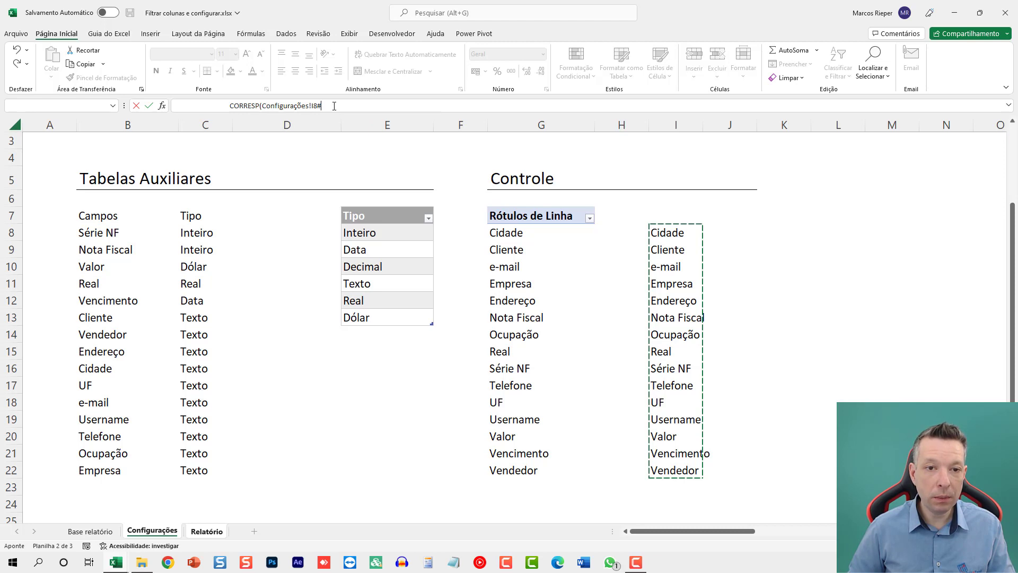
{"action": "type", "text": ";"}
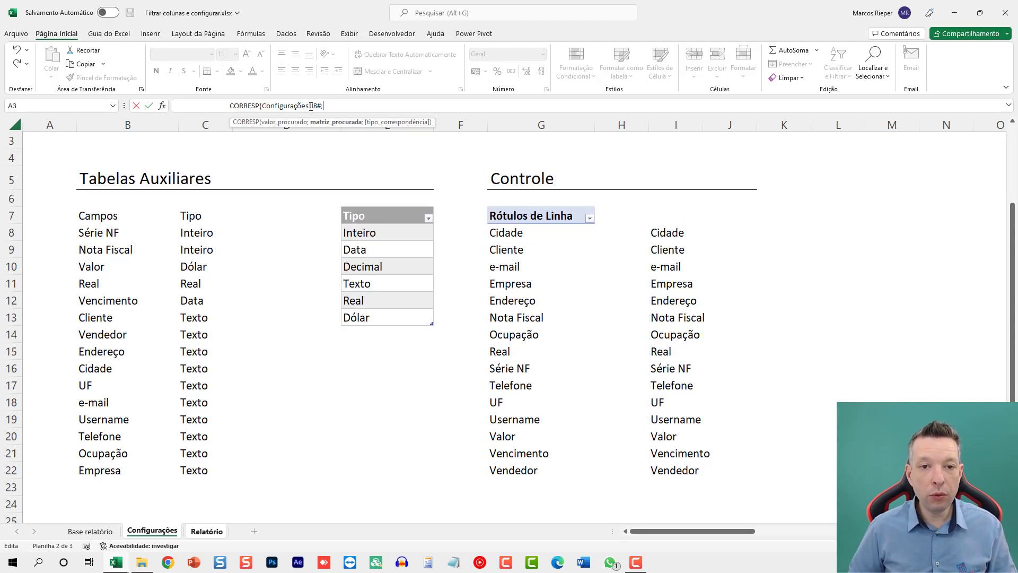
Step: Complete B8's CORRESP with tCobranca[#Cabeçalhos] as the lookup array and exact match 0, and enter the formula
{"action": "left_click", "coordinate": [90, 532]}
{"action": "left_click_drag", "start_coordinate": [195, 232], "coordinate": [224, 237]}
{"action": "type", "text": ";0"}
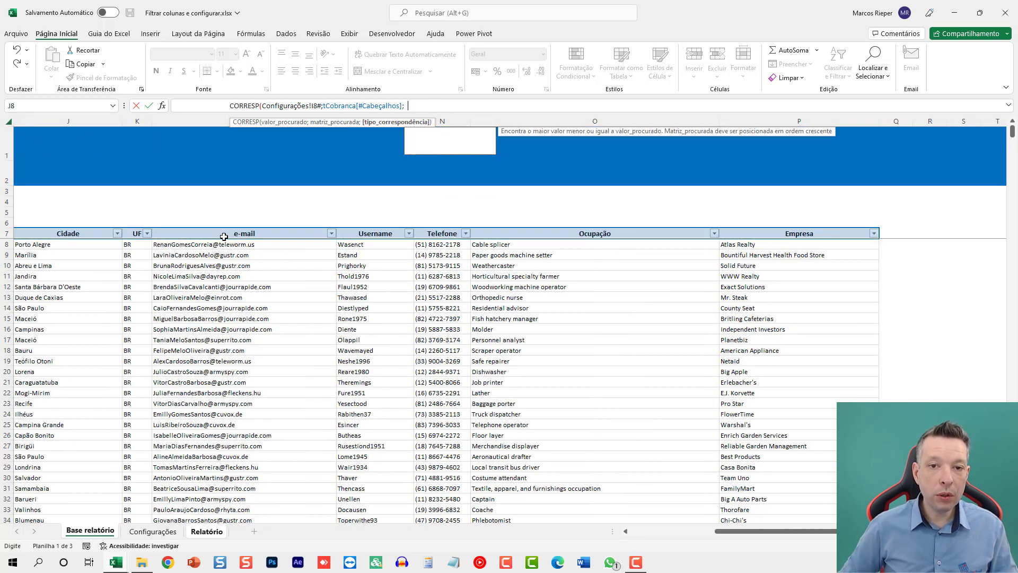
{"action": "type", "text": "))"}
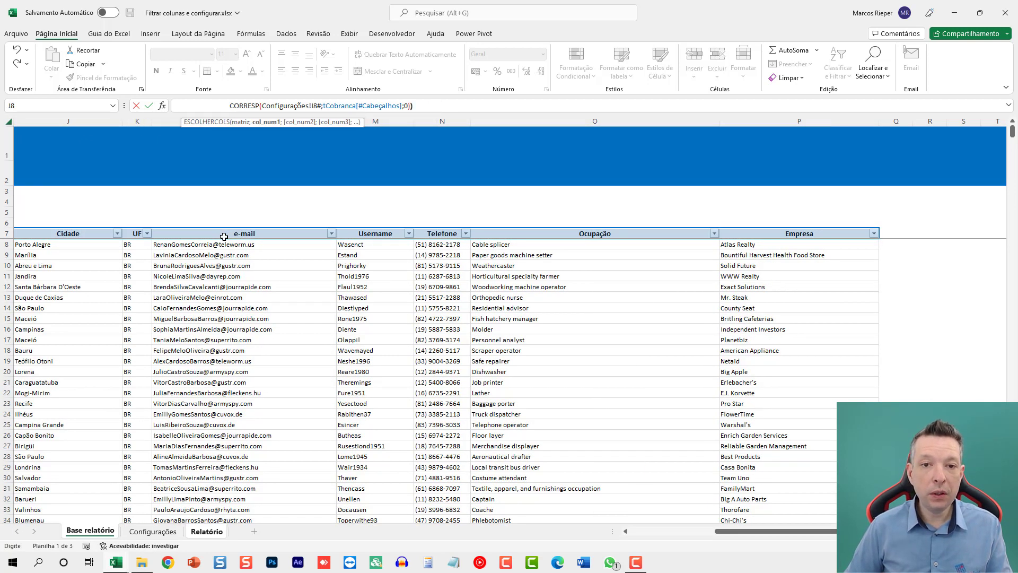
{"action": "key", "text": "Return"}
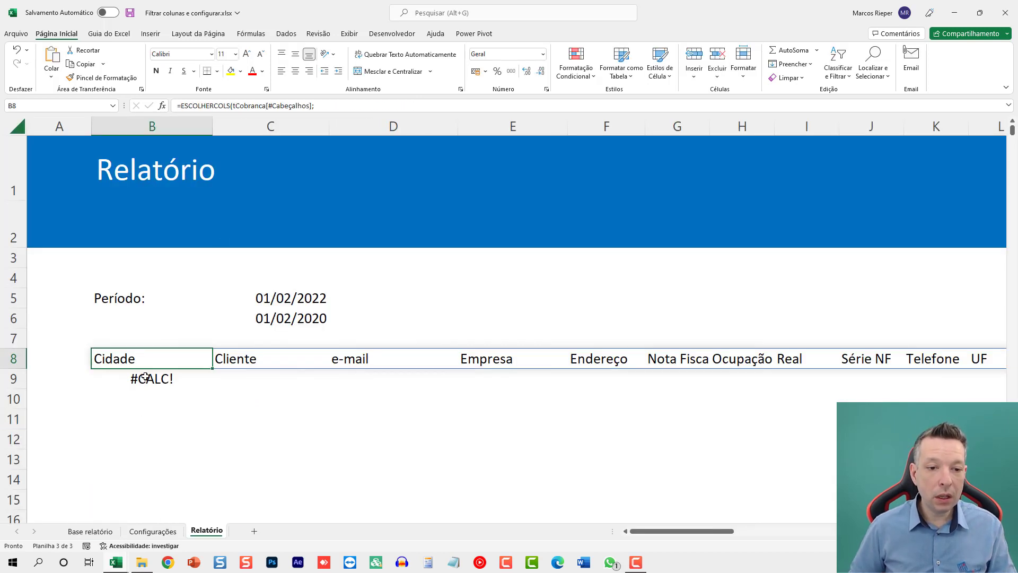
Step: Reopen the header formula in B8 and examine its tCobranca[#Cabeçalhos] array argument
{"action": "key", "text": "F2"}
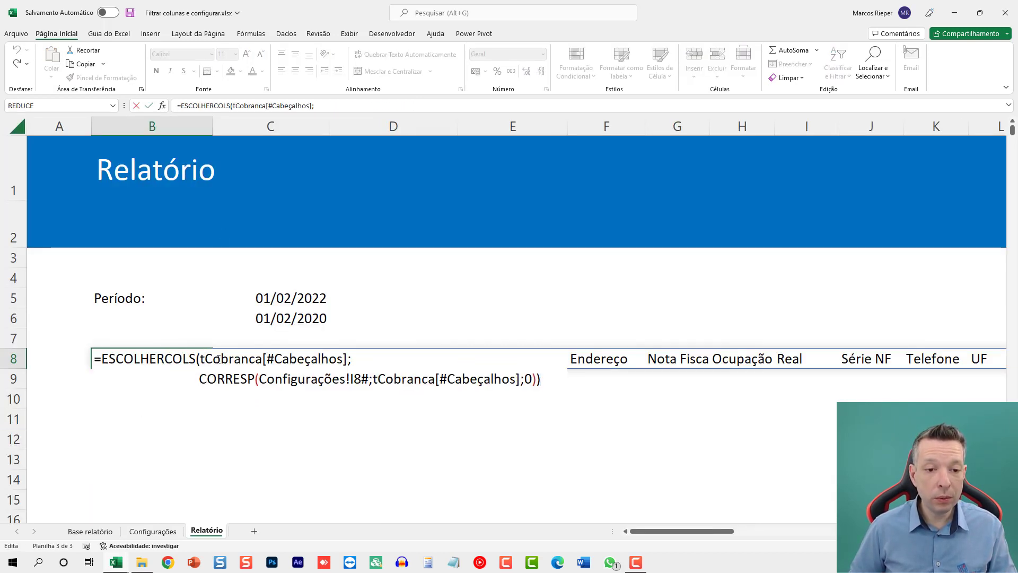
{"action": "double_click", "coordinate": [272, 359]}
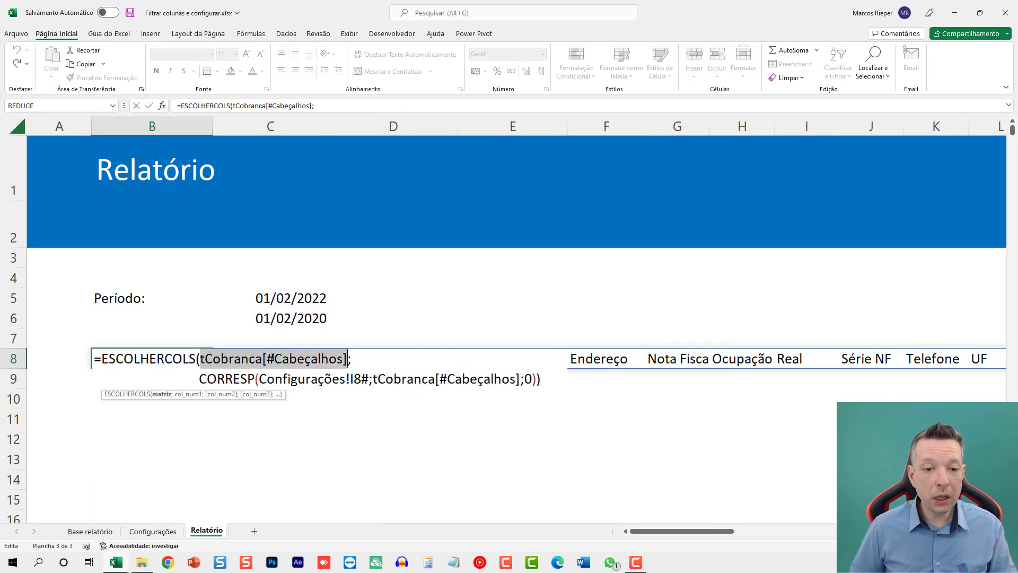
Step: Examine the ESCOLHERCOLS header formula in B8, including its CORRESP arguments, their source list in Configurações, and the evaluated CORRESP part
{"action": "double_click", "coordinate": [236, 377]}
{"action": "double_click", "coordinate": [318, 379]}
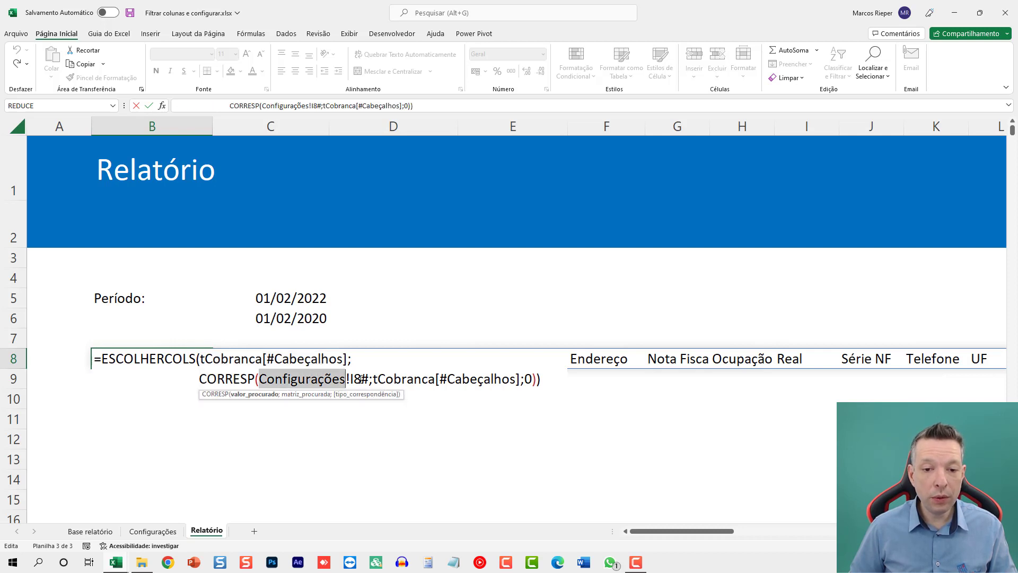
{"action": "left_click_drag", "start_coordinate": [369, 379], "coordinate": [259, 378]}
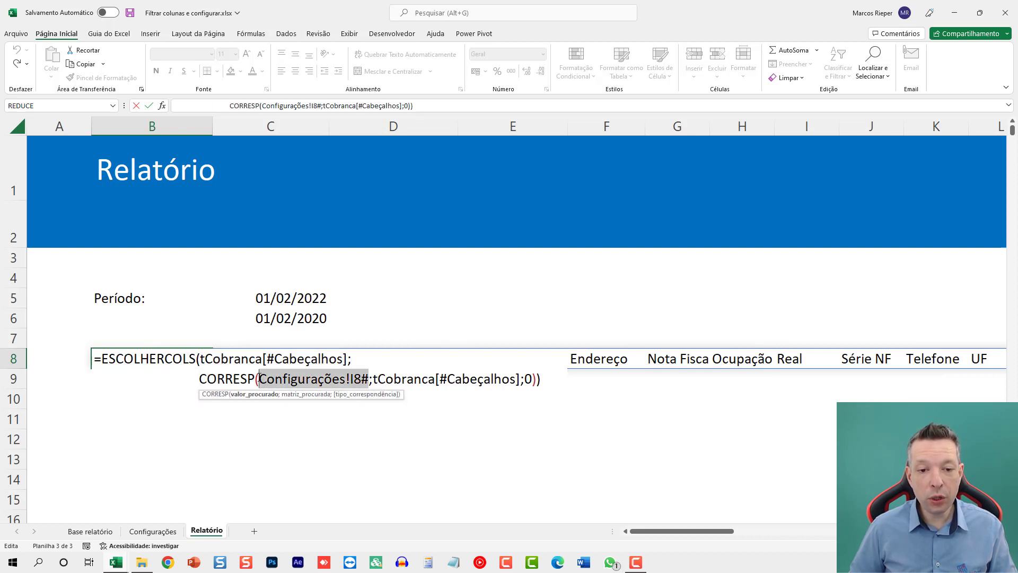
{"action": "left_click", "coordinate": [153, 530]}
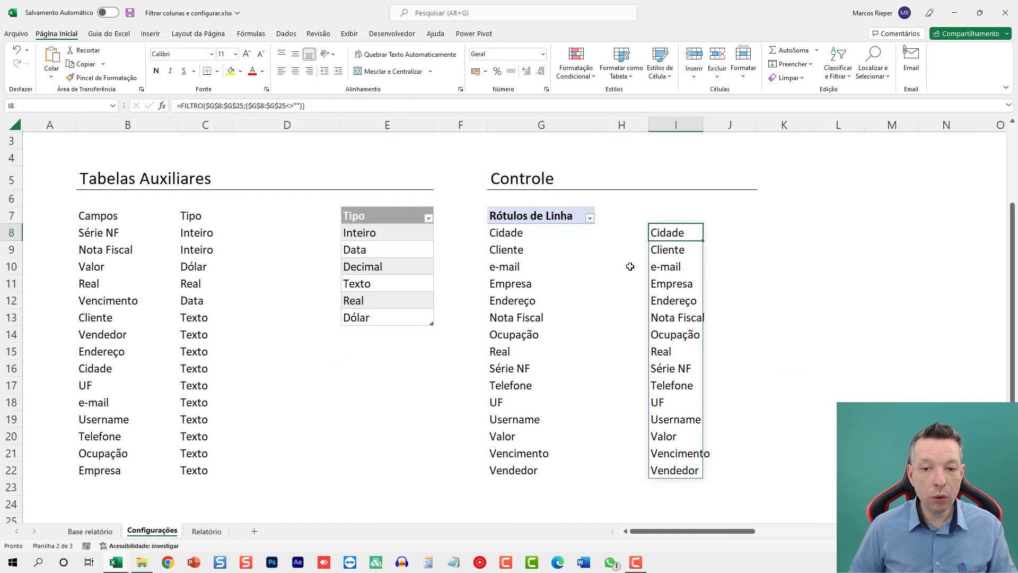
{"action": "left_click", "coordinate": [207, 530]}
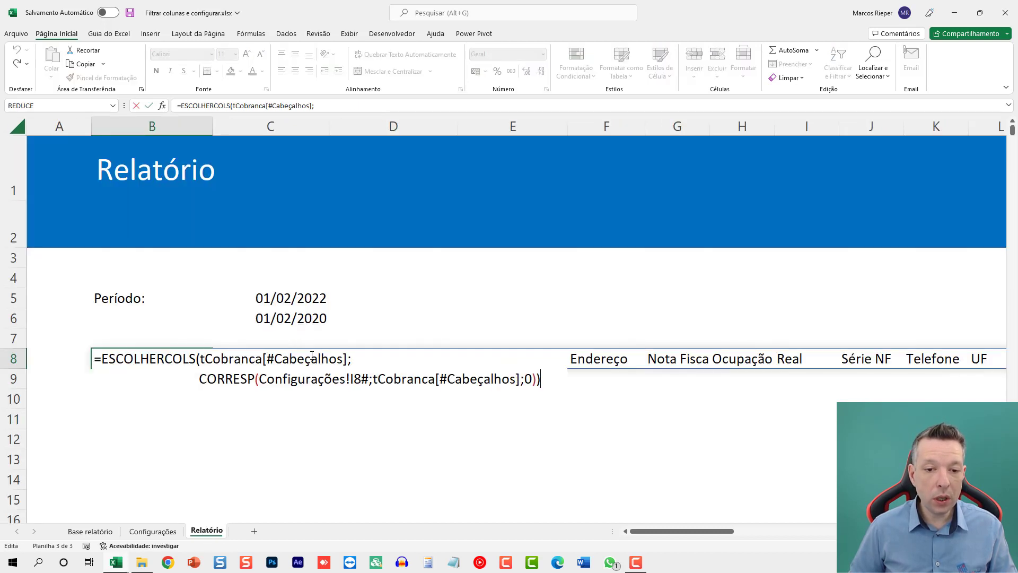
{"action": "left_click_drag", "start_coordinate": [405, 378], "coordinate": [522, 378]}
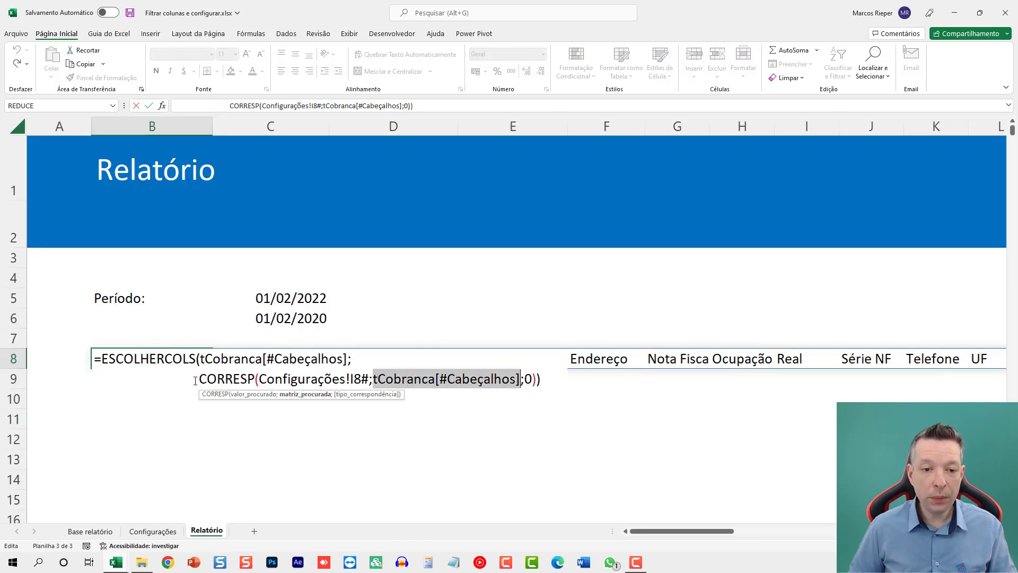
{"action": "left_click_drag", "start_coordinate": [198, 379], "coordinate": [541, 381]}
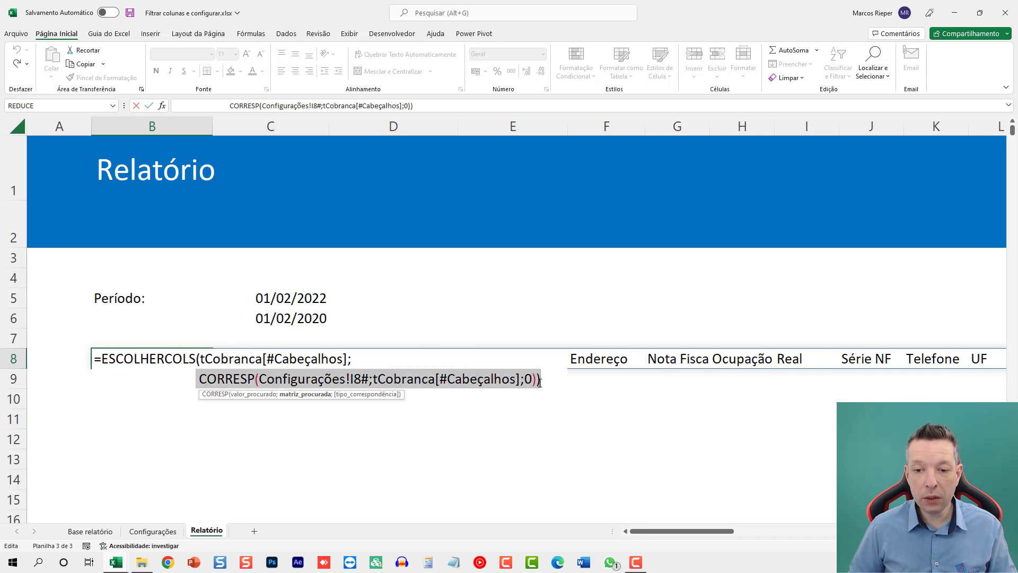
{"action": "key", "text": "F9"}
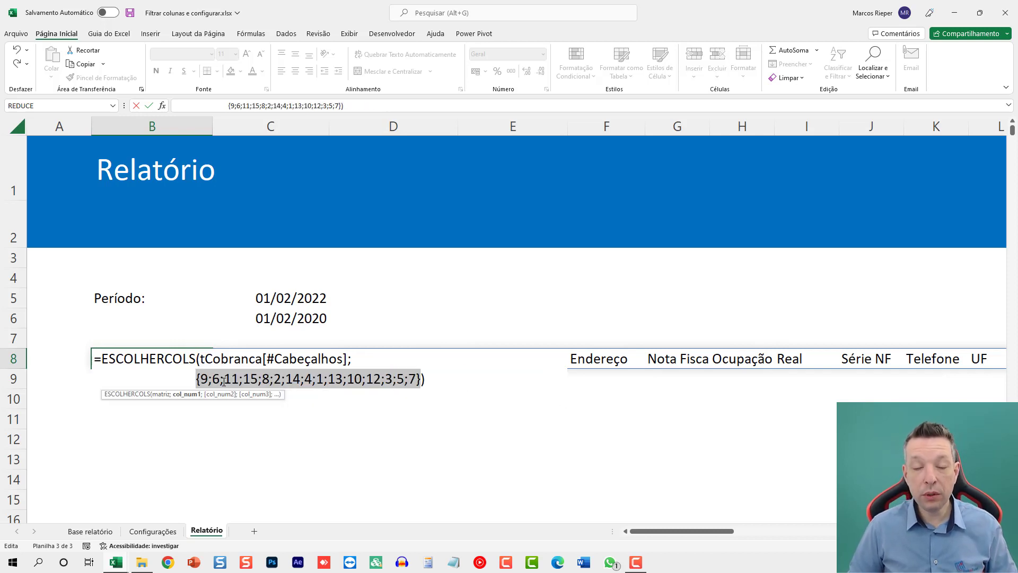
{"action": "key", "text": "Escape"}
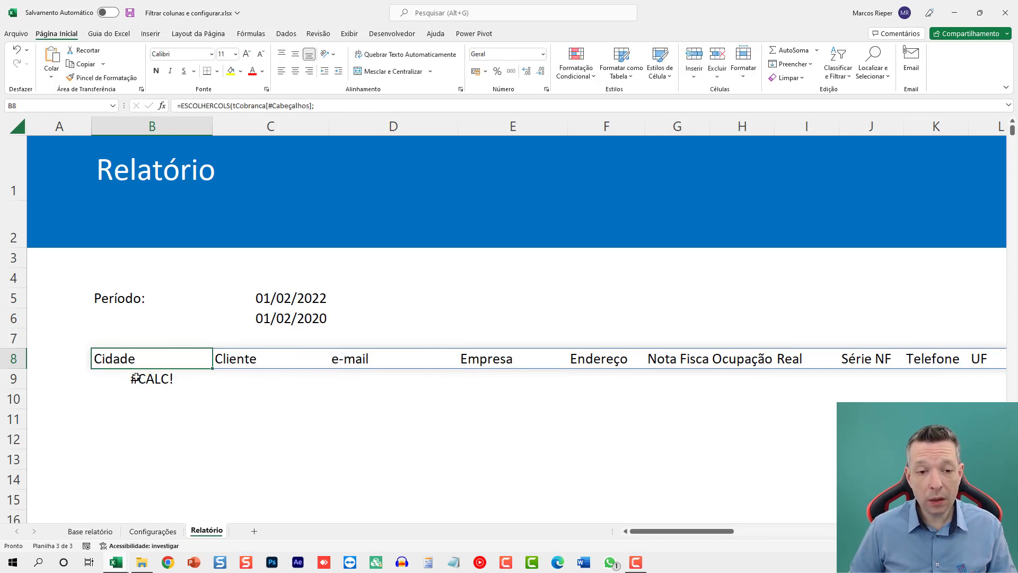
{"action": "key", "text": "F2"}
{"action": "key", "text": "Escape"}
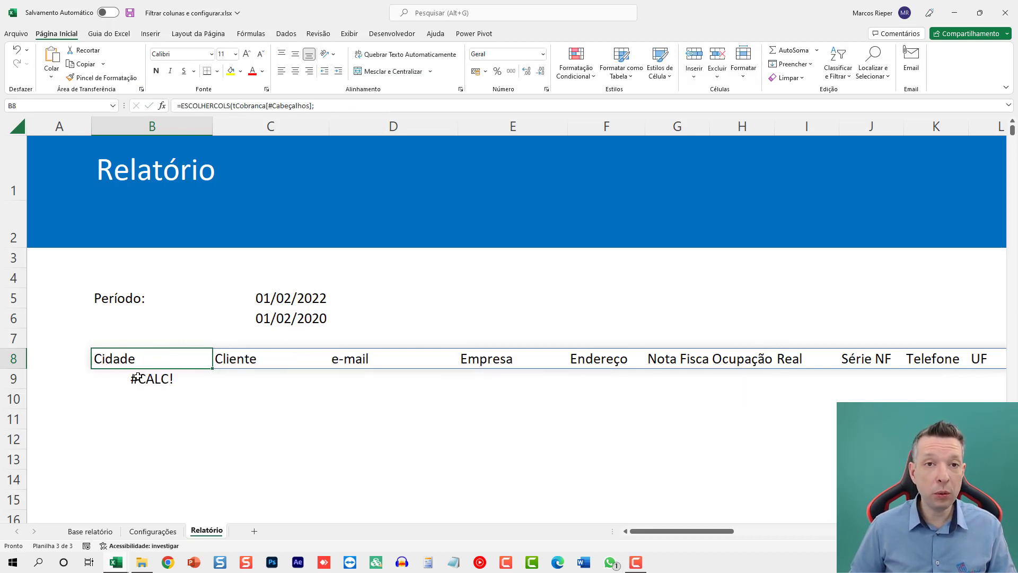
Step: Set the period's second date in C6 to 01/02/2022
{"action": "left_click", "coordinate": [140, 379]}
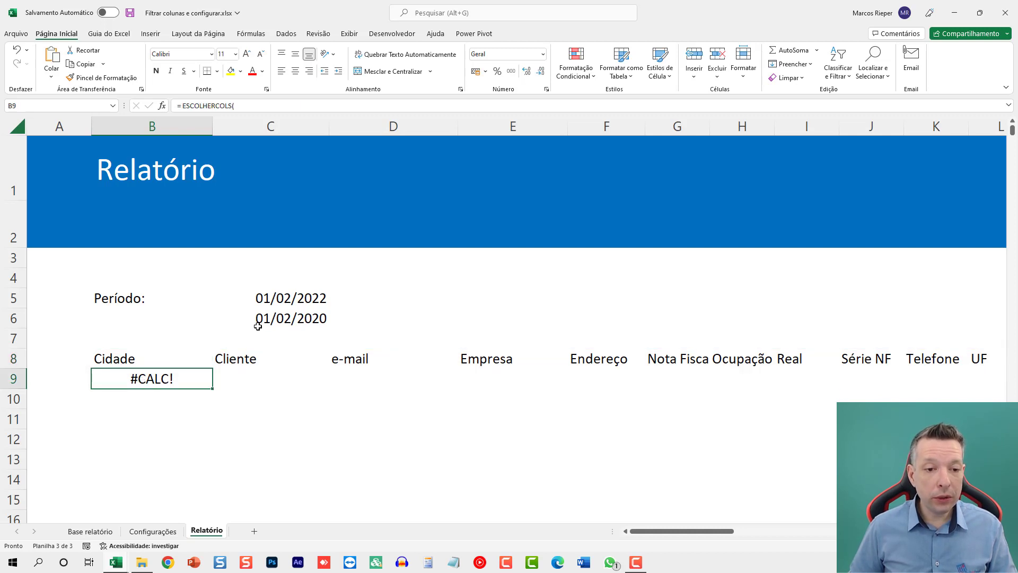
{"action": "left_click", "coordinate": [287, 313]}
{"action": "key", "text": "F2"}
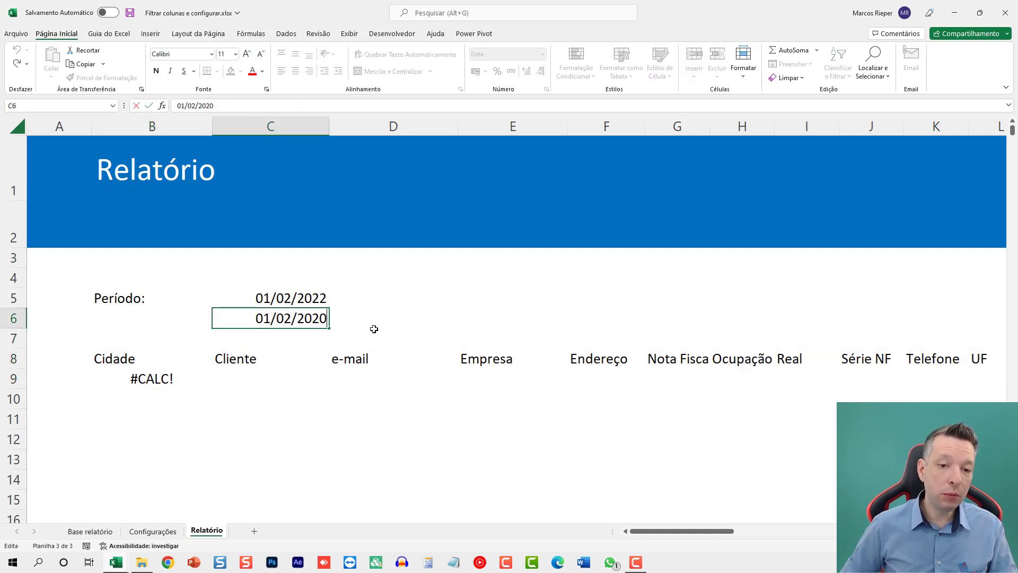
{"action": "key", "text": "BackSpace"}
{"action": "type", "text": "2"}
{"action": "key", "text": "Return"}
{"action": "key", "text": "Up"}
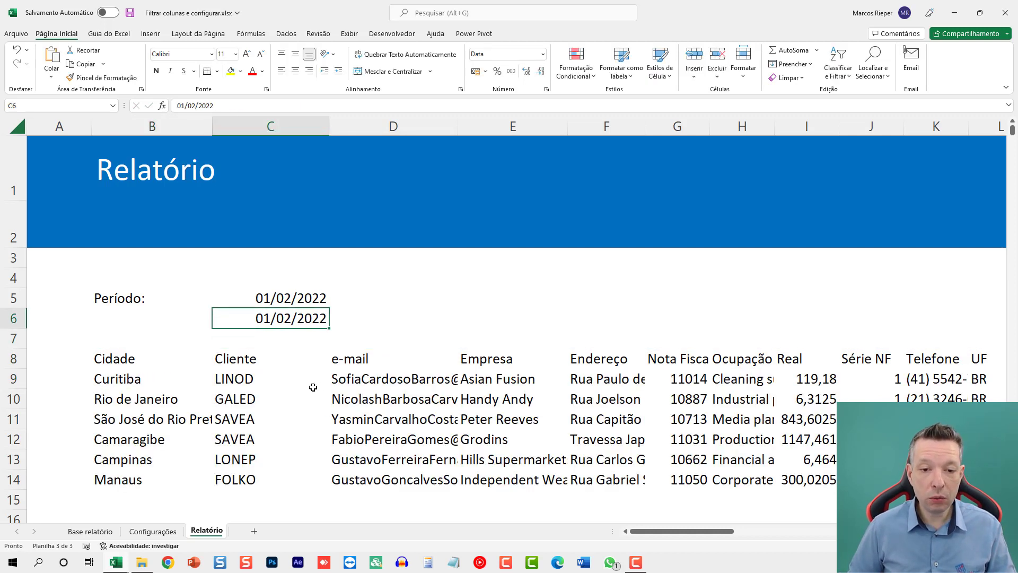
Step: Compare the header formula in B8 with the separate data formula in B9
{"action": "left_click_drag", "start_coordinate": [663, 531], "coordinate": [608, 515]}
{"action": "left_click", "coordinate": [127, 366]}
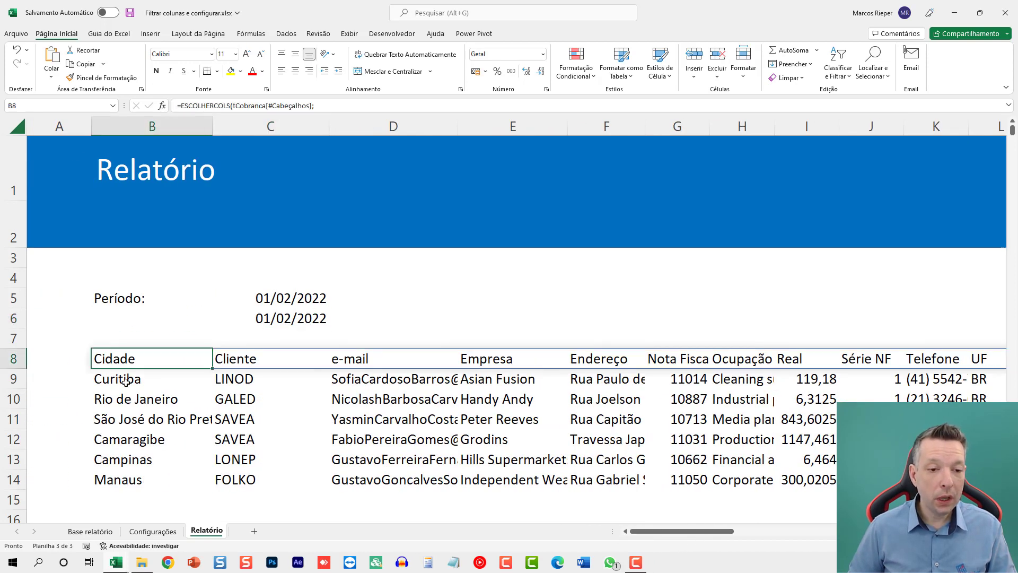
{"action": "left_click", "coordinate": [128, 381]}
{"action": "left_click", "coordinate": [137, 362]}
{"action": "left_click", "coordinate": [132, 379]}
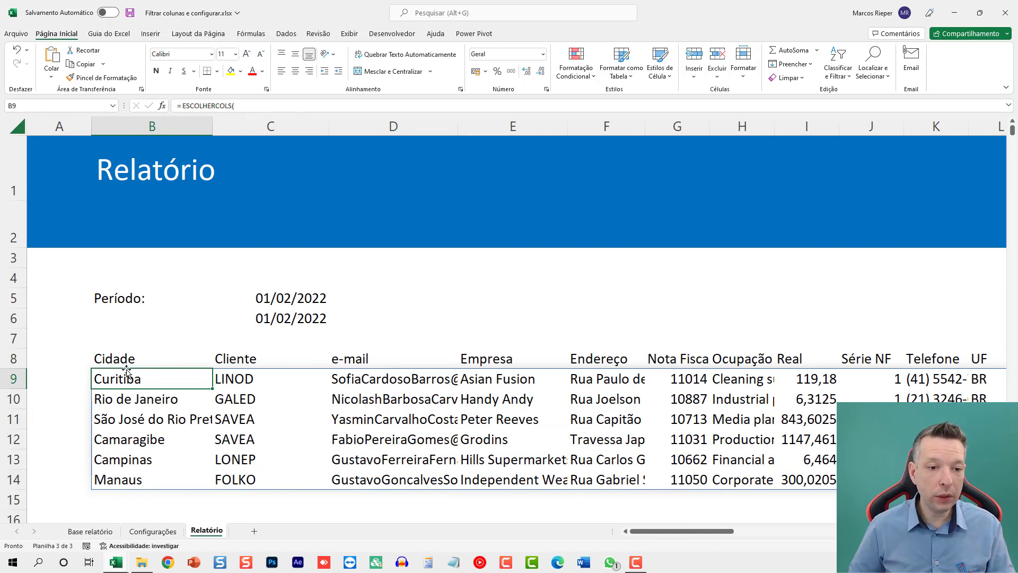
{"action": "double_click", "coordinate": [130, 364]}
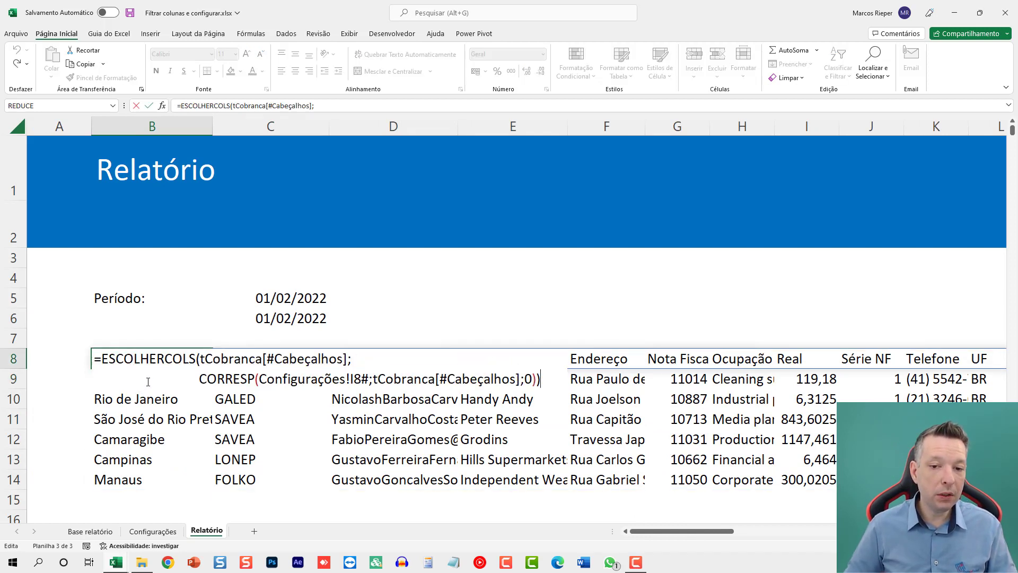
{"action": "key", "text": "ctrl+shift+Home"}
{"action": "key", "text": "ctrl+c"}
{"action": "key", "text": "Escape"}
Step: Copy the whole ESCOLHERCOLS and FILTRO formula text from B9, then clear that cell
{"action": "left_click", "coordinate": [128, 379]}
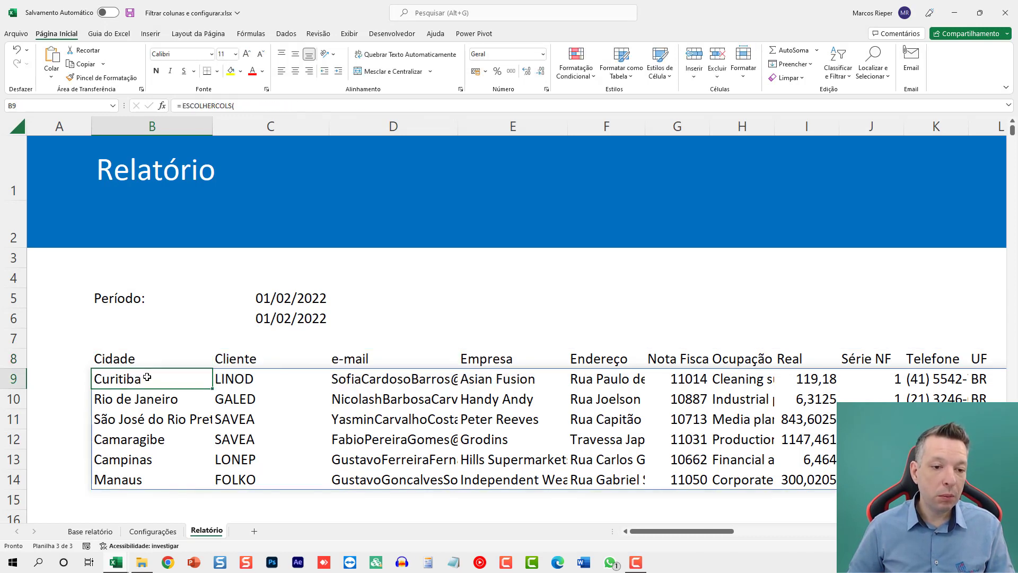
{"action": "key", "text": "F2"}
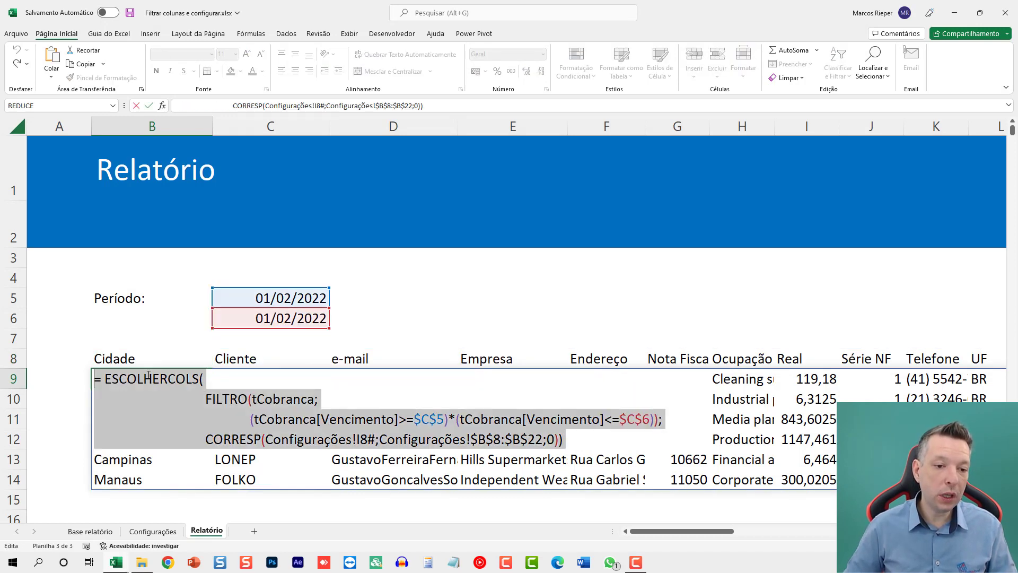
{"action": "key", "text": "ctrl+shift+Home"}
{"action": "key", "text": "Escape"}
{"action": "key", "text": "Up"}
{"action": "key", "text": "F2"}
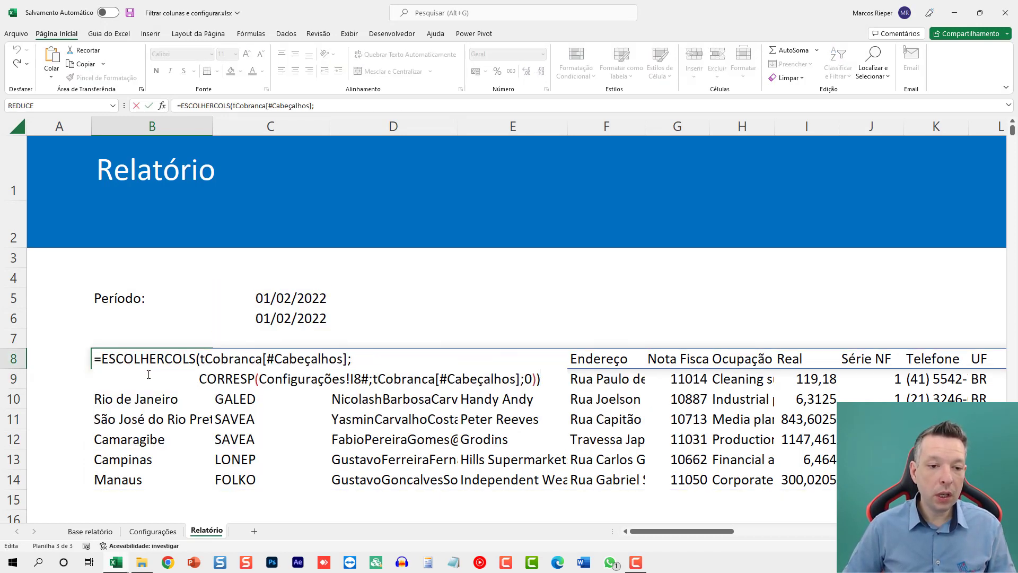
{"action": "key", "text": "Return"}
{"action": "key", "text": "Delete"}
Step: Open an EMPILHARV function around the header formula in B8, placing the existing ESCOLHERCOLS on a new line as its first argument
{"action": "key", "text": "Up"}
{"action": "key", "text": "F2"}
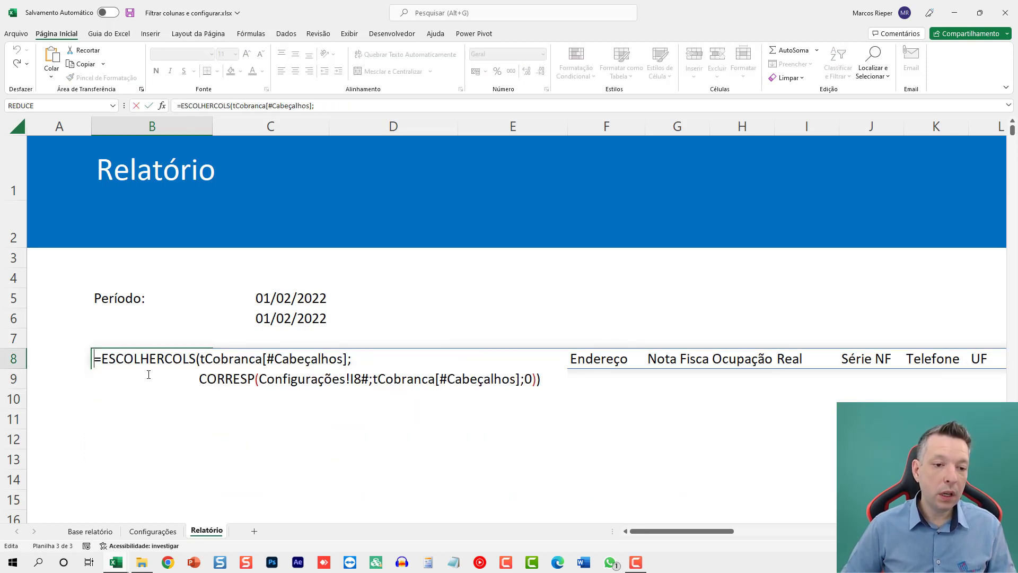
{"action": "key", "text": "Right"}
{"action": "type", "text": "EMPIL"}
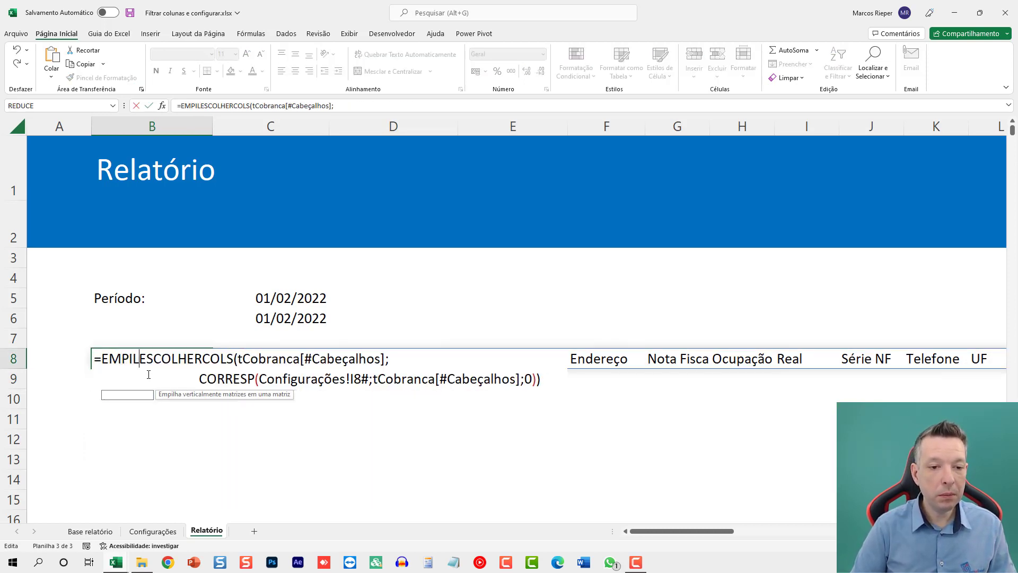
{"action": "type", "text": "HARV("}
{"action": "key", "text": "alt+Return"}
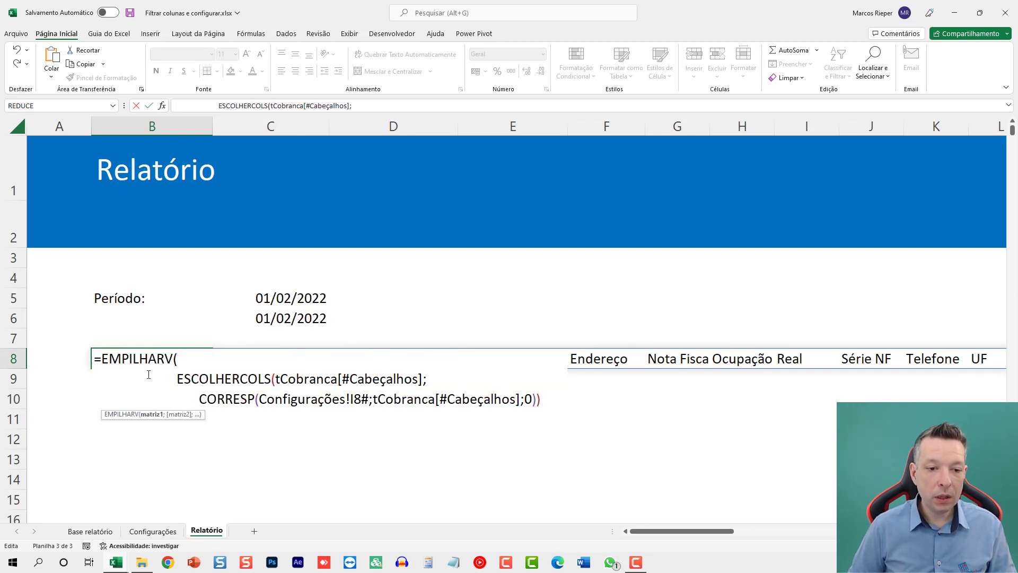
Step: Add the copied data formula on a new line as the second EMPILHARV argument, separated by a semicolon
{"action": "key", "text": "End"}
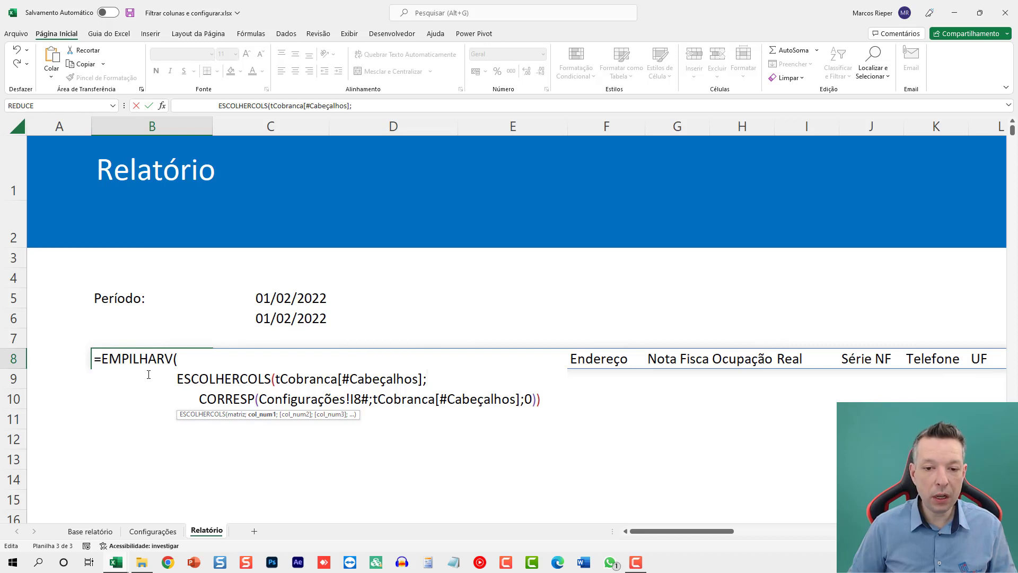
{"action": "key", "text": "Down"}
{"action": "key", "text": "End"}
{"action": "type", "text": ";"}
{"action": "key", "text": "alt+Return"}
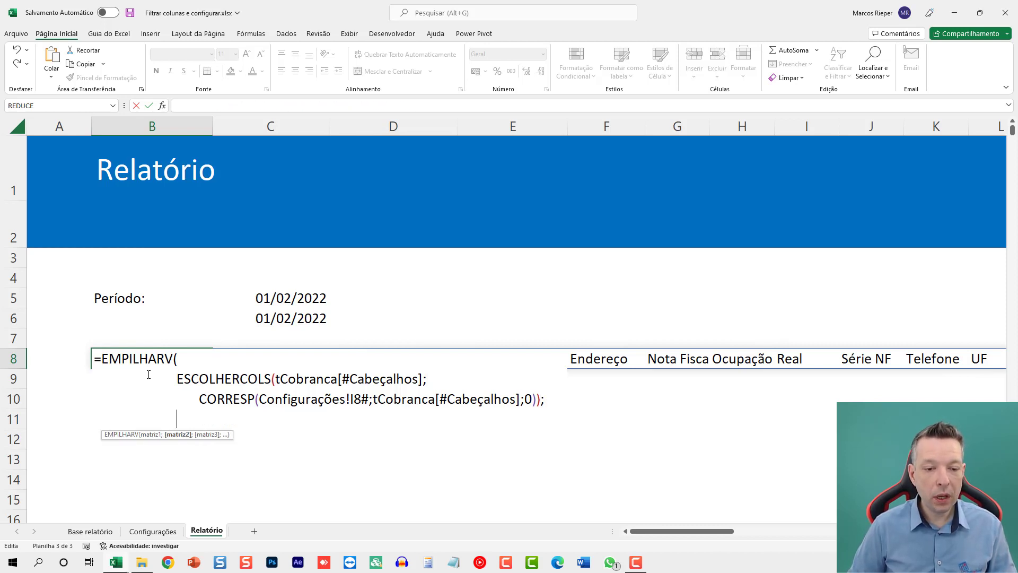
{"action": "key", "text": "ctrl+v"}
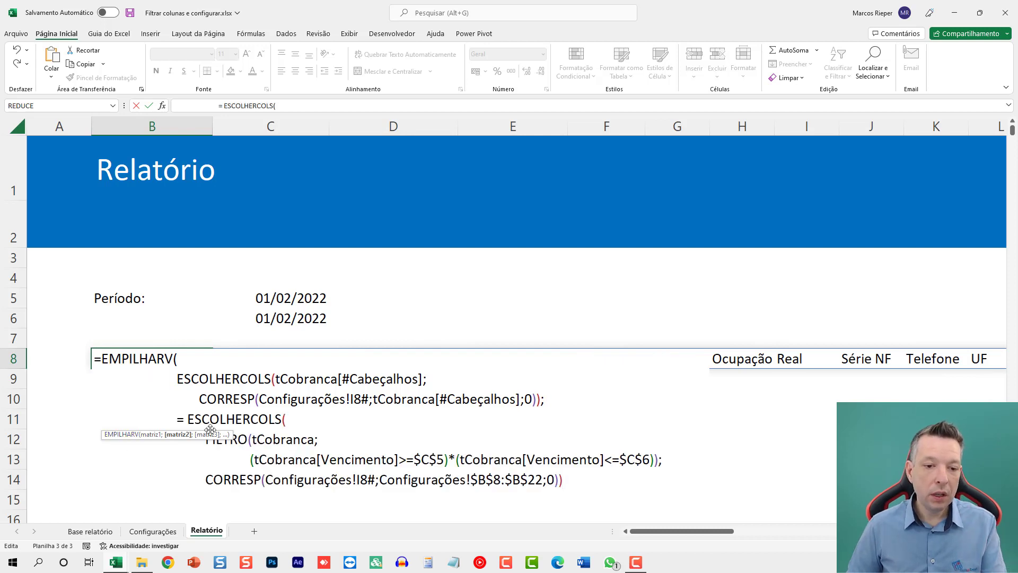
Step: Remove the equals sign before the second ESCOLHERCOLS, close the EMPILHARV parenthesis, and enter the formula in B8
{"action": "left_click", "coordinate": [189, 419]}
{"action": "key", "text": "BackSpace"}
{"action": "key", "text": "BackSpace"}
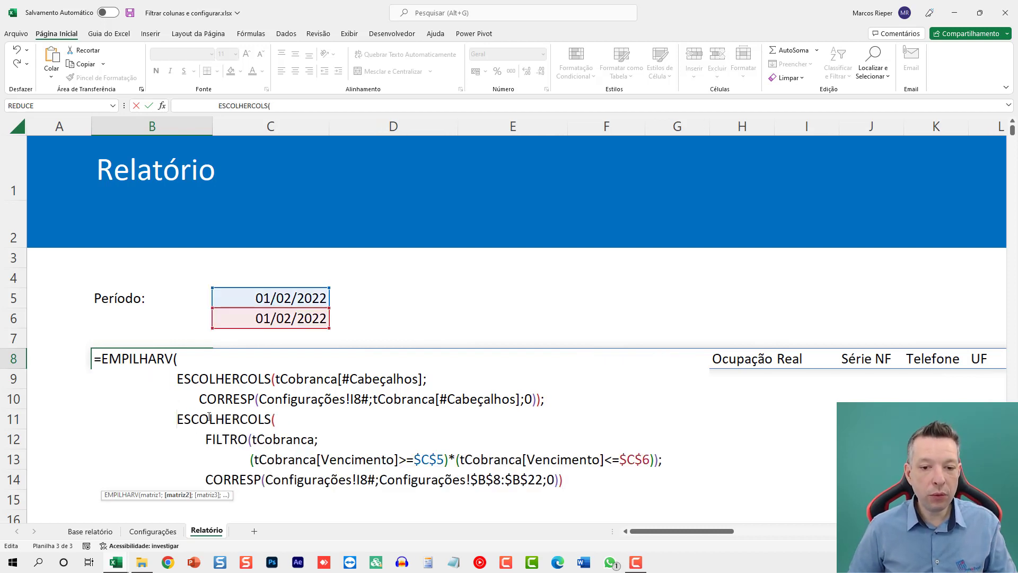
{"action": "left_click", "coordinate": [588, 479]}
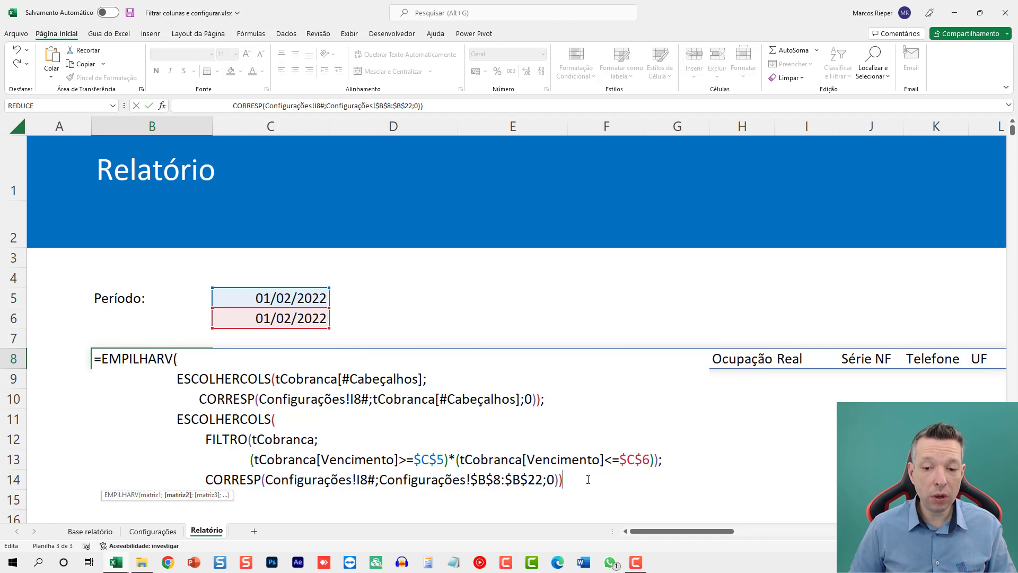
{"action": "type", "text": ")"}
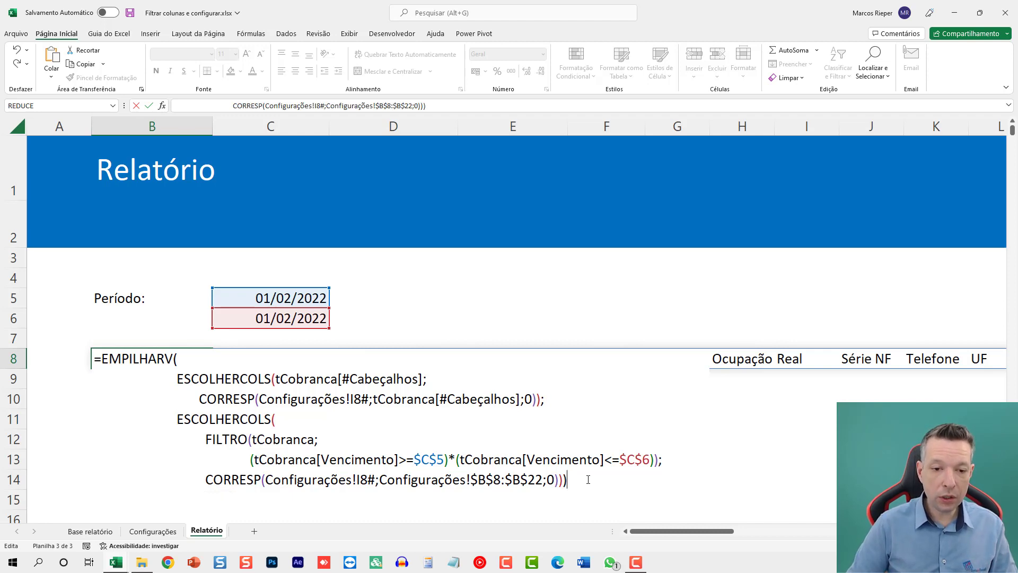
{"action": "key", "text": "ctrl+Return"}
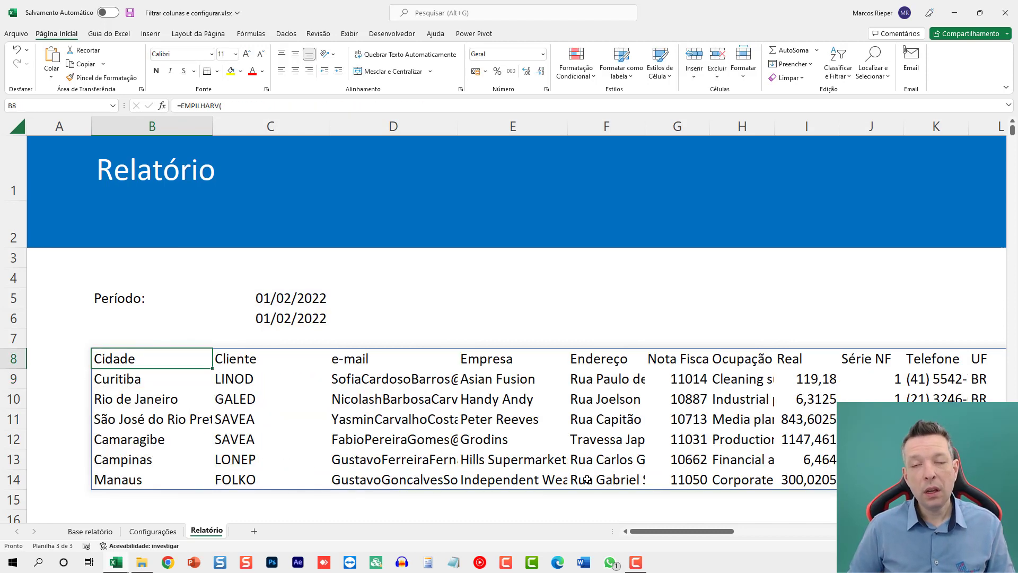
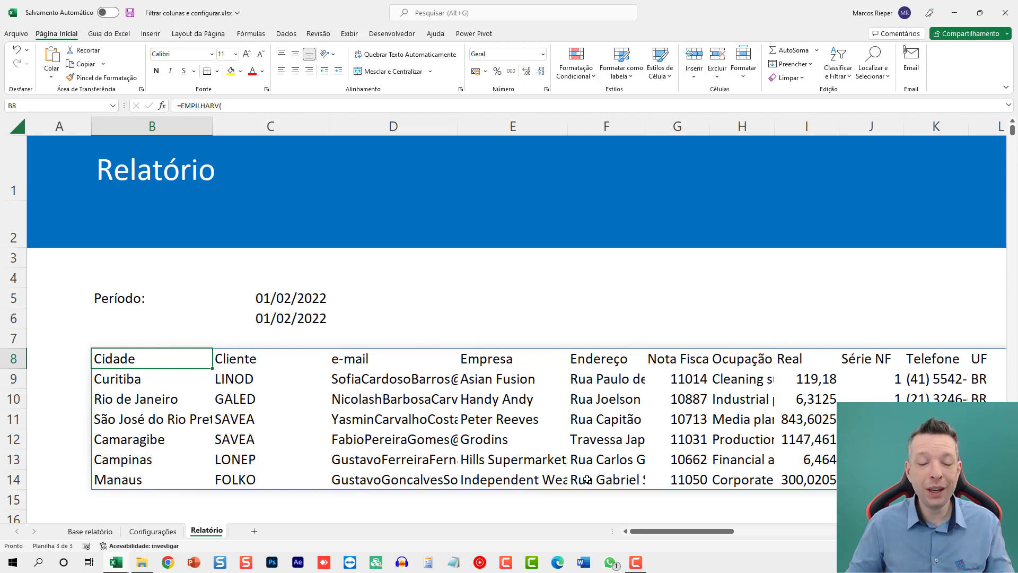
Step: Review the combined EMPILHARV formula in B8, the field list in Configurações, and the full report layout
{"action": "key", "text": "F2"}
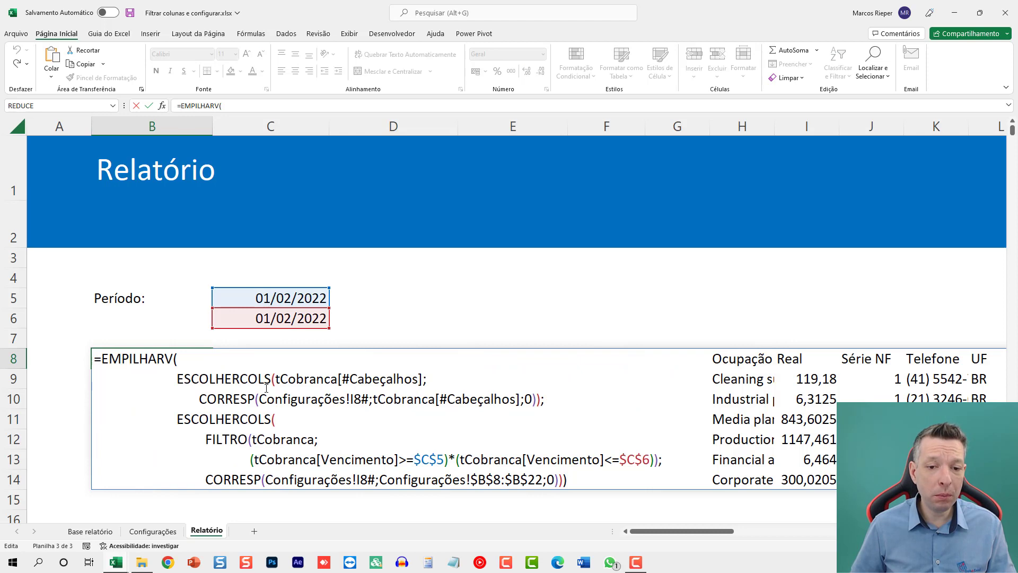
{"action": "key", "text": "Escape"}
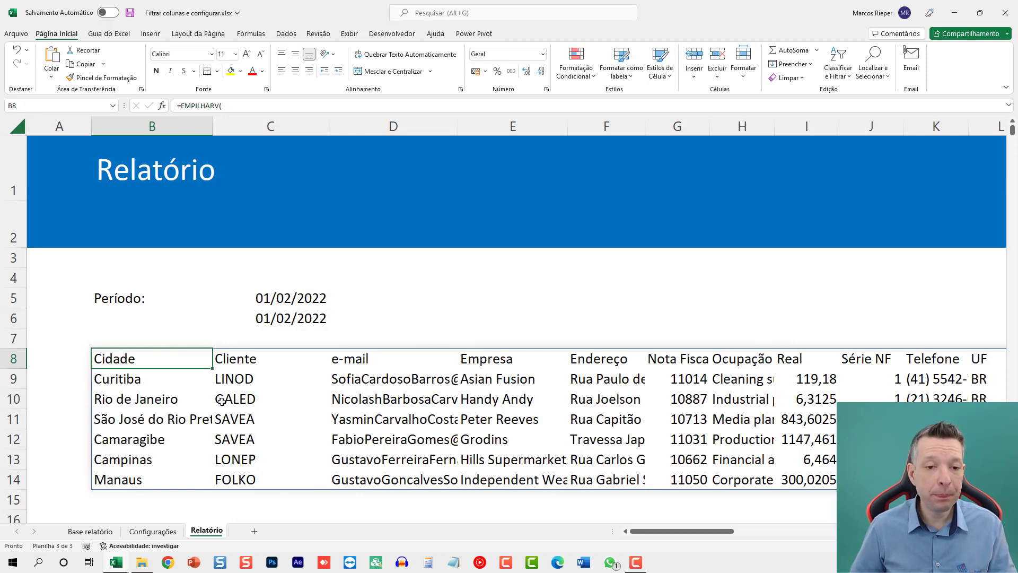
{"action": "left_click", "coordinate": [153, 530]}
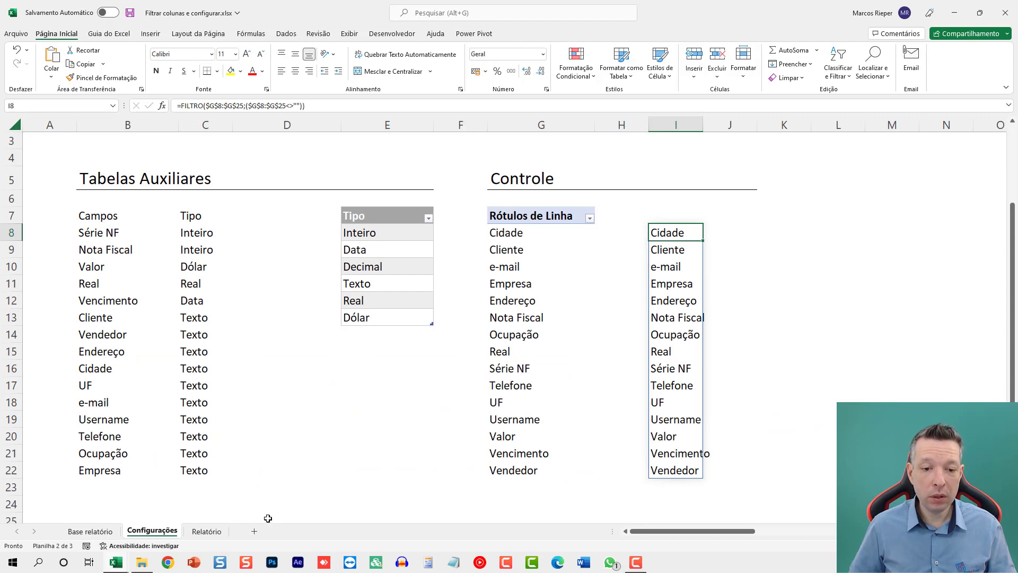
{"action": "left_click", "coordinate": [206, 531]}
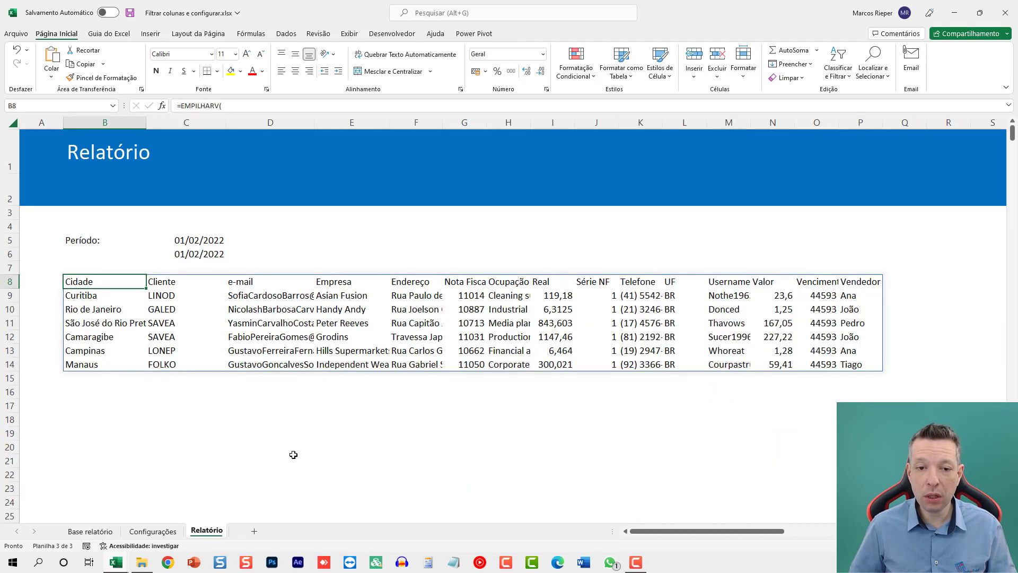
Step: Insert a slicer for the Campos field of the pivot table on the Configurações sheet
{"action": "left_click", "coordinate": [152, 531]}
{"action": "left_click", "coordinate": [526, 246]}
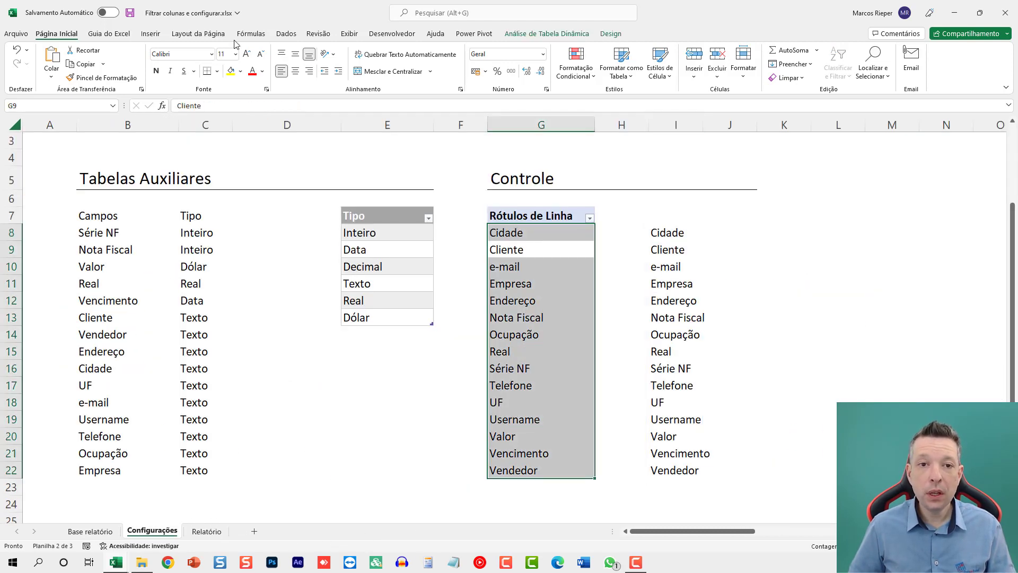
{"action": "left_click", "coordinate": [150, 34]}
{"action": "left_click", "coordinate": [587, 63]}
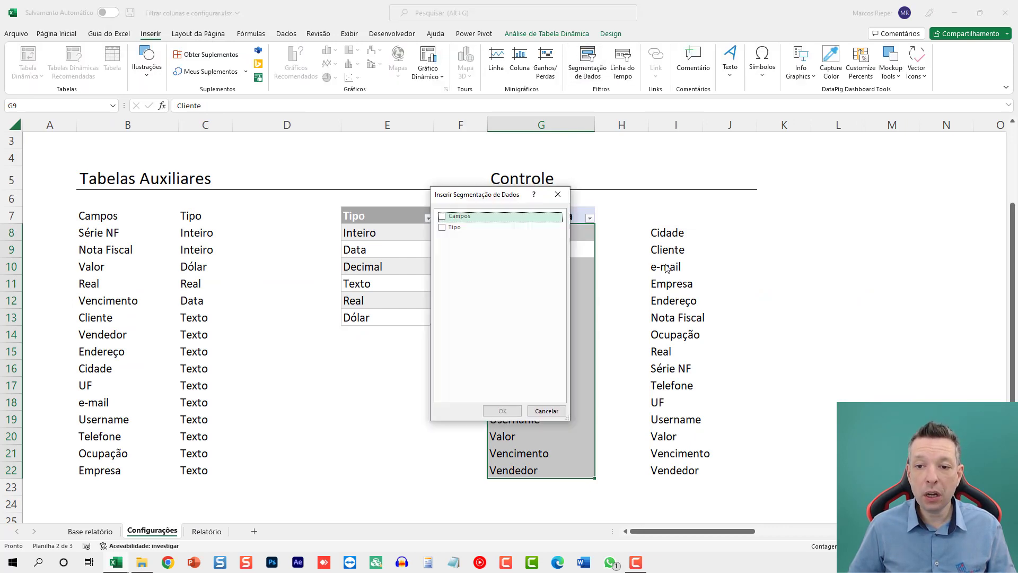
{"action": "left_click", "coordinate": [442, 216]}
{"action": "left_click", "coordinate": [502, 411]}
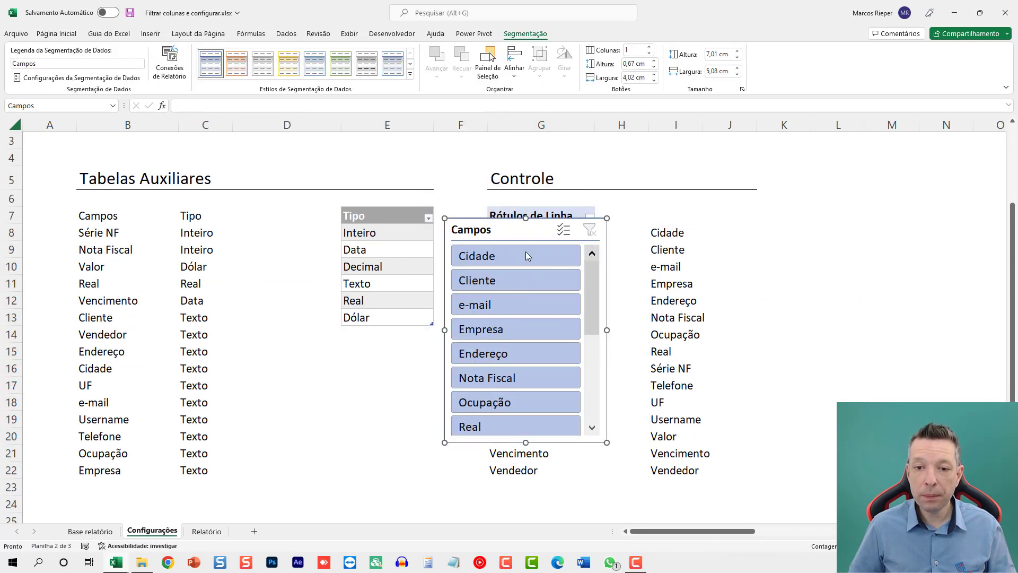
Step: Move the Campos slicer to the Relatório sheet and place it around columns Q to S, starting in the blue banner
{"action": "key", "text": "ctrl+x"}
{"action": "left_click", "coordinate": [208, 532]}
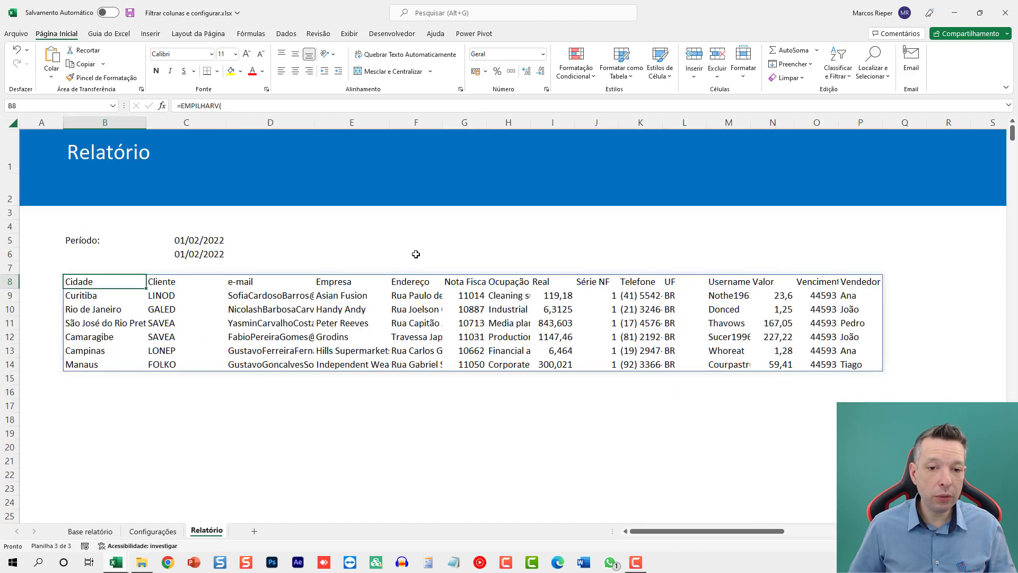
{"action": "key", "text": "ctrl+v"}
{"action": "left_click_drag", "start_coordinate": [472, 228], "coordinate": [796, 137]}
{"action": "left_click_drag", "start_coordinate": [893, 117], "coordinate": [996, 126]}
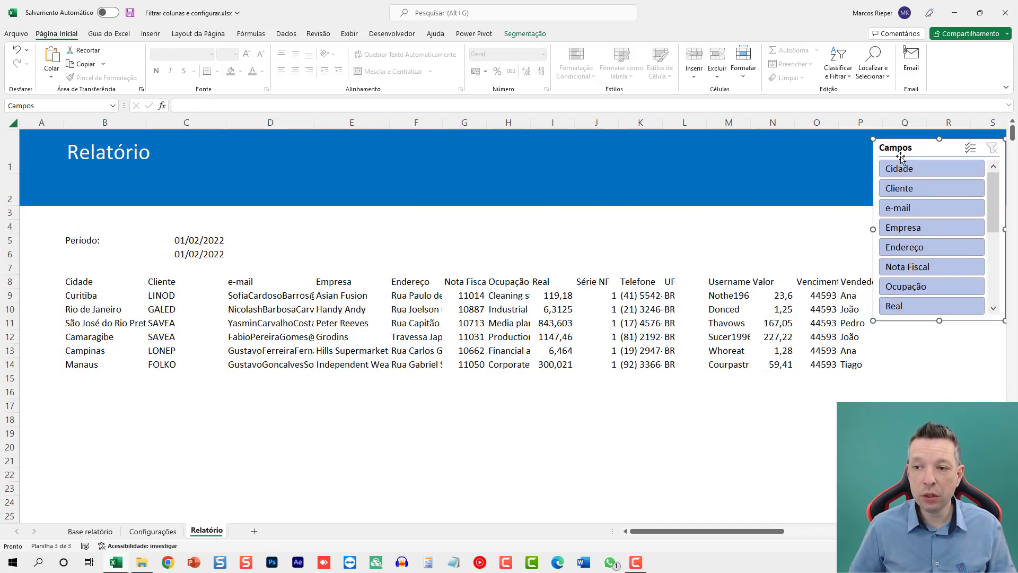
Step: Filter the report with the Campos slicer to the fields Empresa, Nota Fiscal and Real
{"action": "left_click", "coordinate": [902, 227]}
{"action": "left_click", "coordinate": [907, 267], "text": "ctrl"}
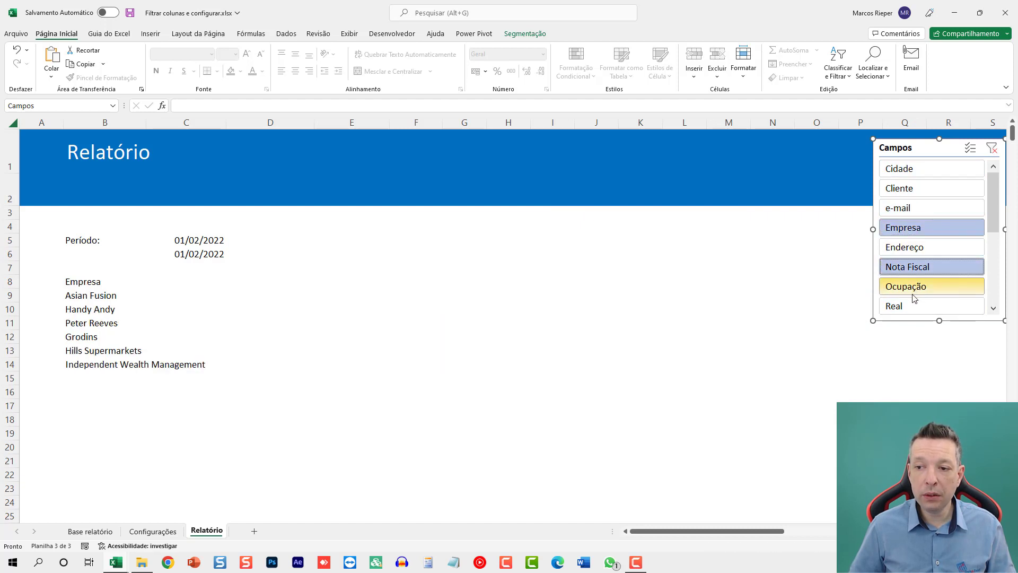
{"action": "left_click", "coordinate": [923, 301], "text": "ctrl"}
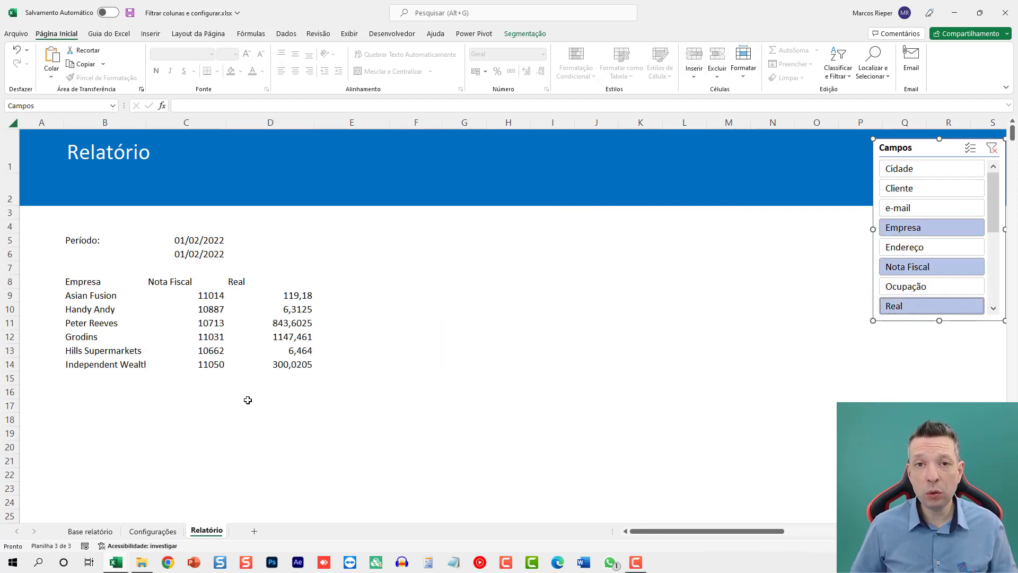
Step: Examine the full EMPILHARV formula in B8, then leave it without changes
{"action": "left_click", "coordinate": [70, 281]}
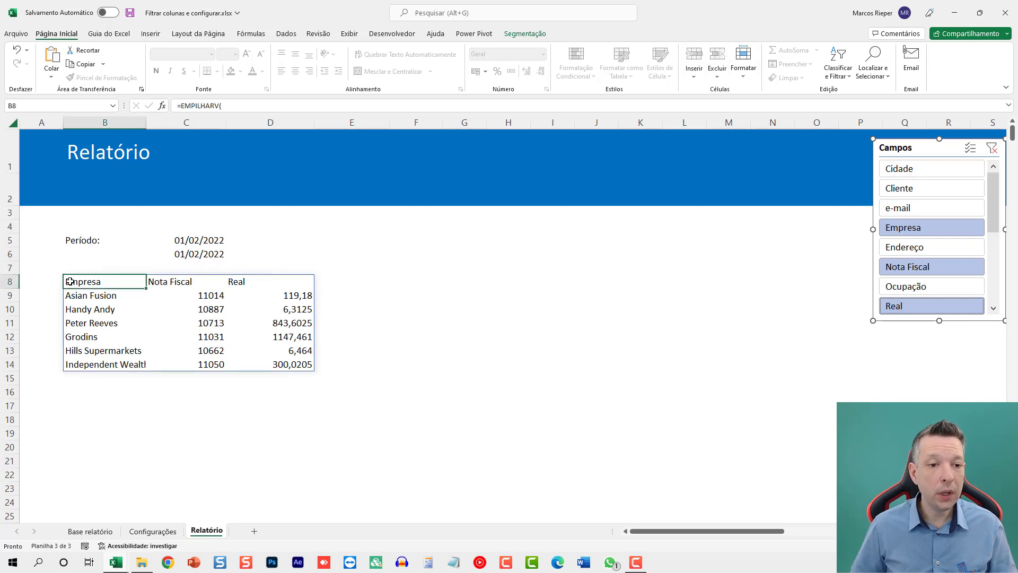
{"action": "key", "text": "F2"}
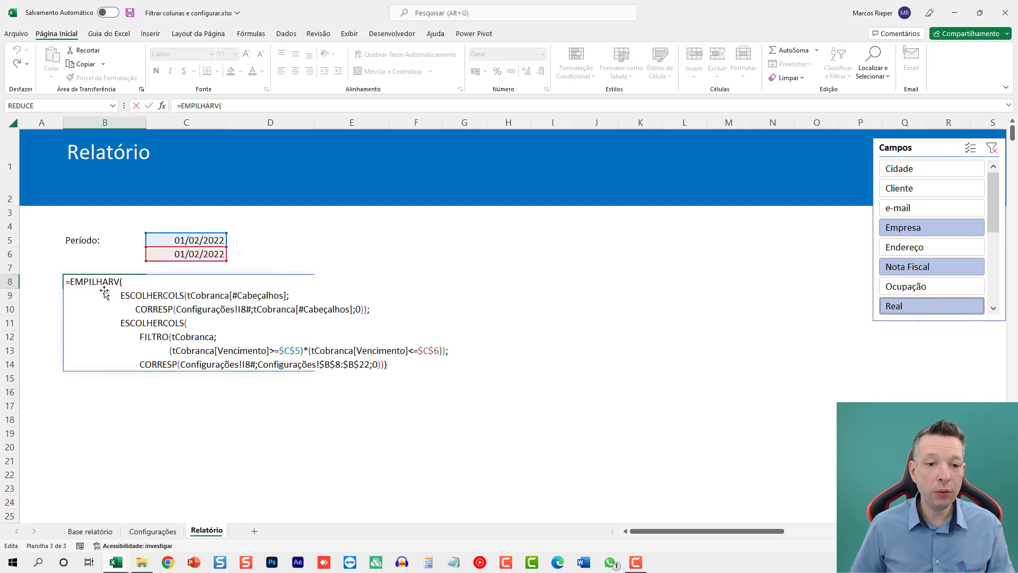
{"action": "key", "text": "Escape"}
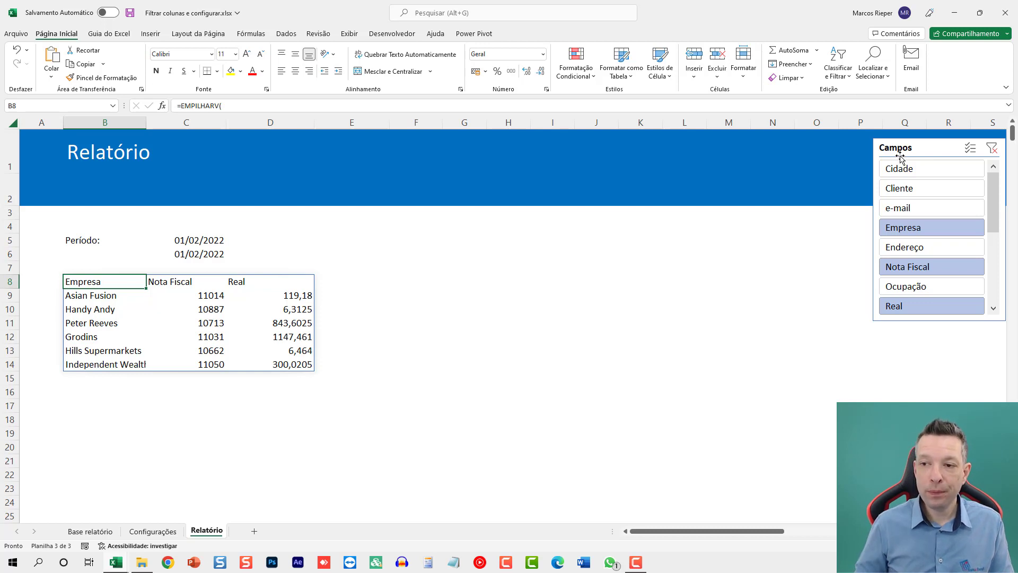
Step: Clear the Campos slicer filter and move the slicer below the blue banner, just beyond the Vendedor column
{"action": "left_click", "coordinate": [991, 149]}
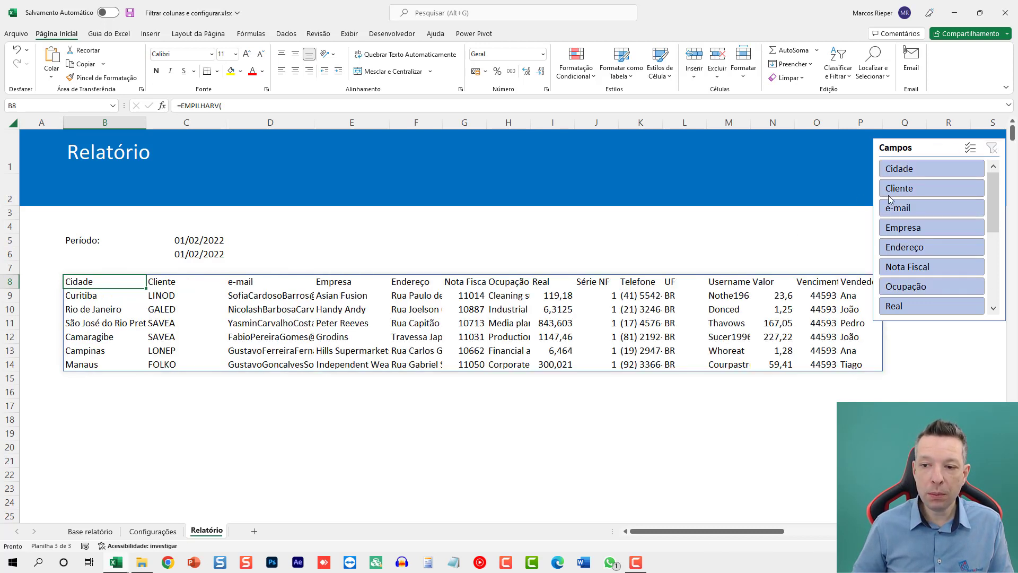
{"action": "left_click_drag", "start_coordinate": [927, 151], "coordinate": [954, 212]}
Step: Check the Vencimento values in the report against the field types listed in C8:C22 on Configurações
{"action": "left_click", "coordinate": [822, 297]}
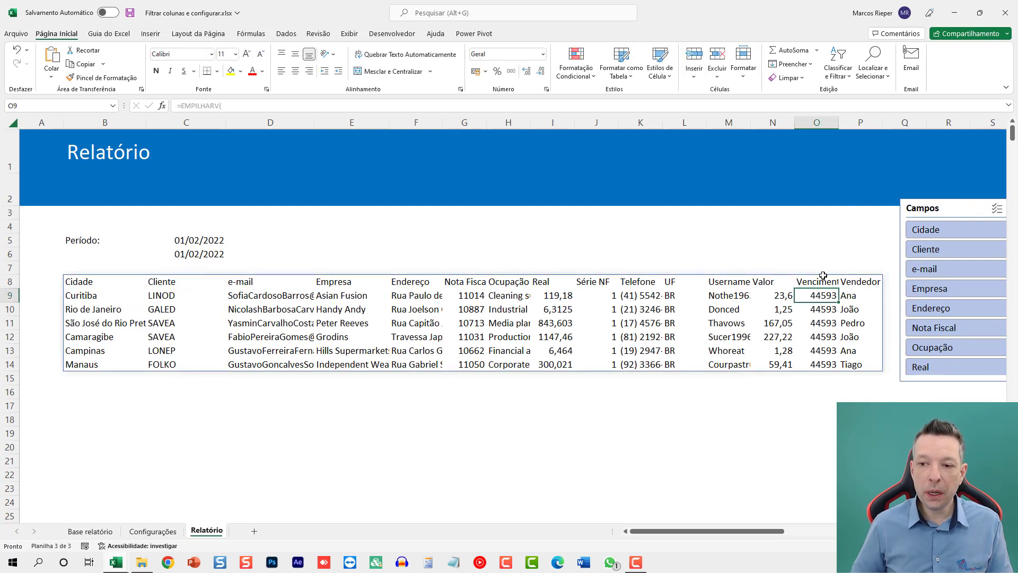
{"action": "left_click", "coordinate": [153, 531]}
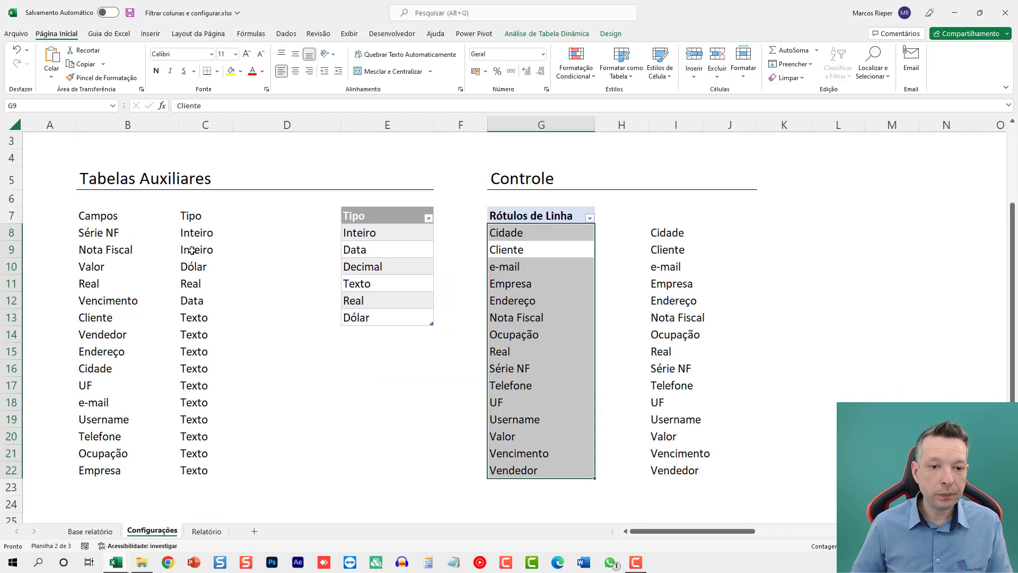
{"action": "left_click_drag", "start_coordinate": [193, 243], "coordinate": [185, 472]}
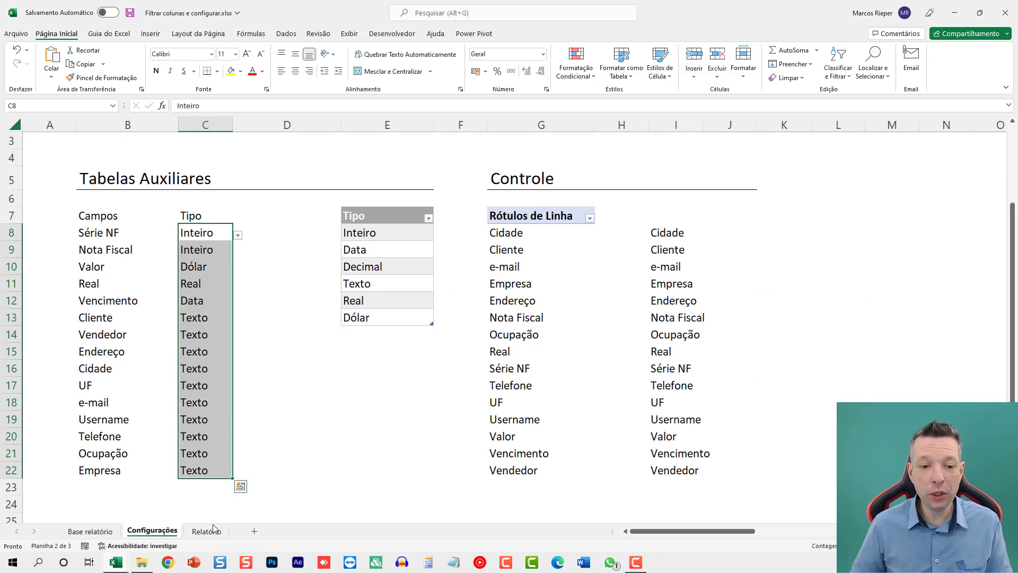
Step: Move the Campos slicer on Relatório below the report data, starting at about row 20 in column C
{"action": "left_click", "coordinate": [206, 531]}
{"action": "left_click_drag", "start_coordinate": [930, 212], "coordinate": [199, 463]}
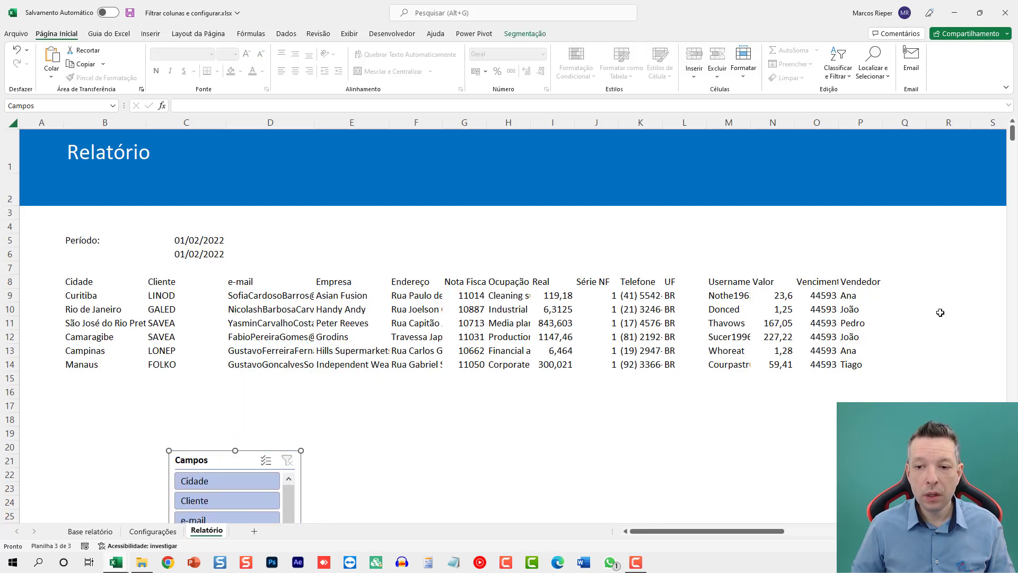
Step: Start a PROCV formula in R9 with the report's first header cell, B8, as the lookup value
{"action": "left_click_drag", "start_coordinate": [924, 284], "coordinate": [930, 284]}
{"action": "key", "text": "Right"}
{"action": "key", "text": "Right"}
{"action": "key", "text": "Right"}
{"action": "key", "text": "Left"}
{"action": "key", "text": "Left"}
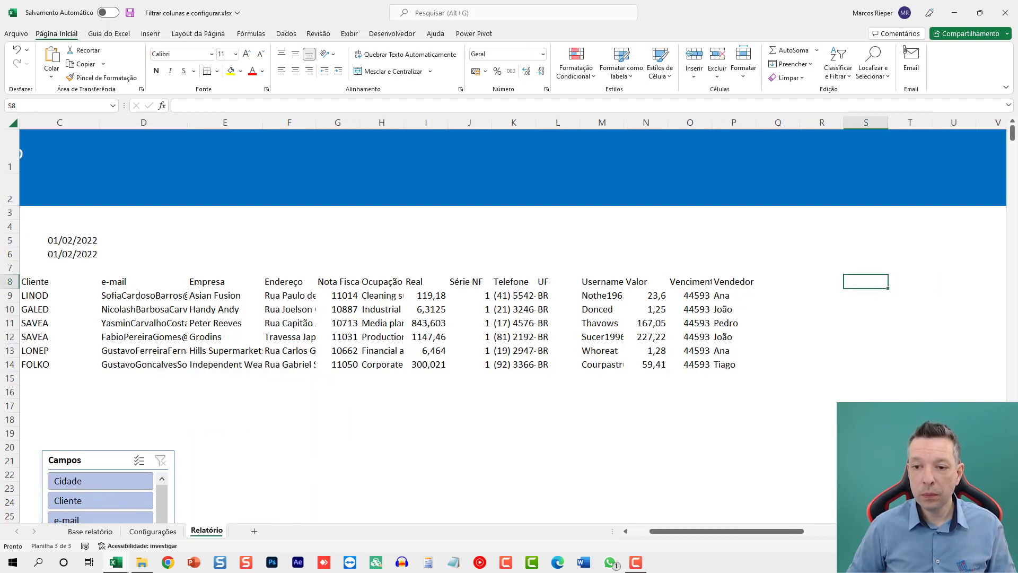
{"action": "key", "text": "Down"}
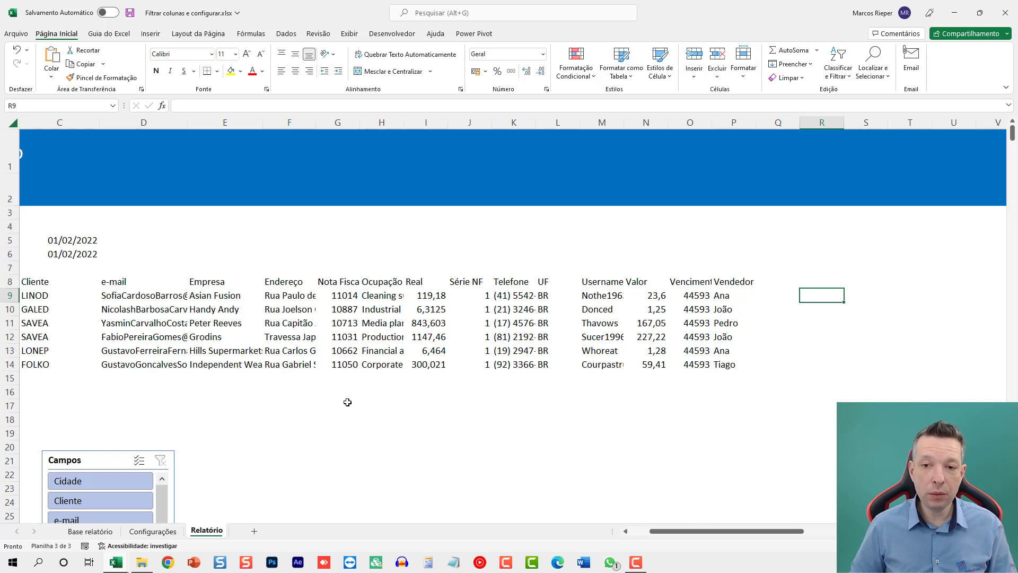
{"action": "type", "text": "=PROC"}
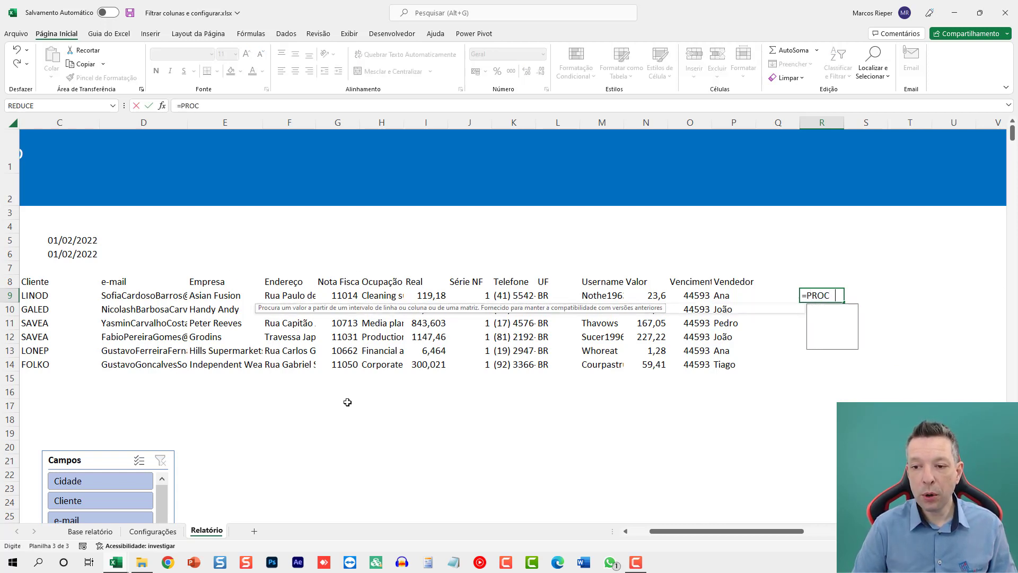
{"action": "type", "text": "V("}
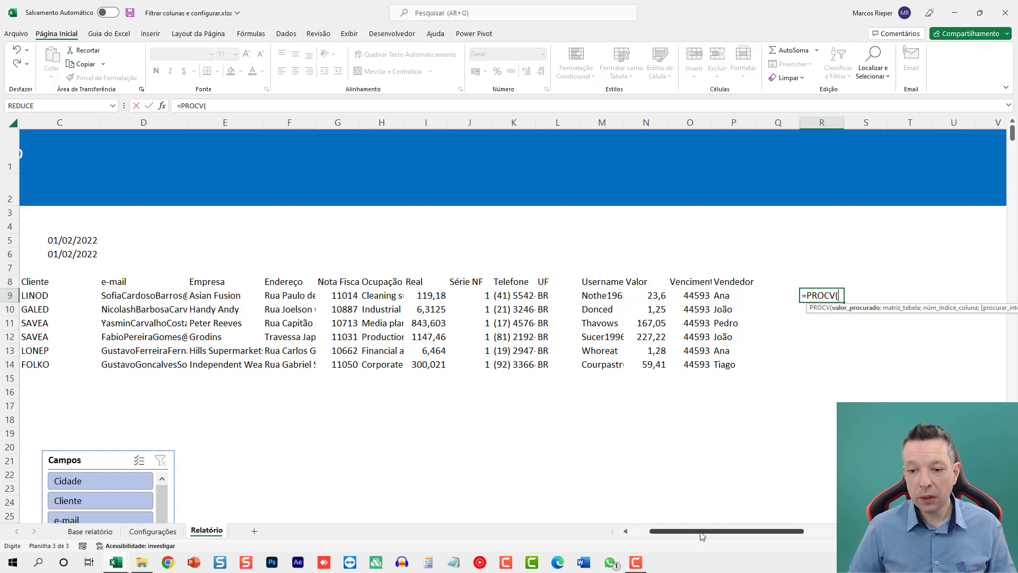
{"action": "left_click_drag", "start_coordinate": [687, 536], "coordinate": [668, 535]}
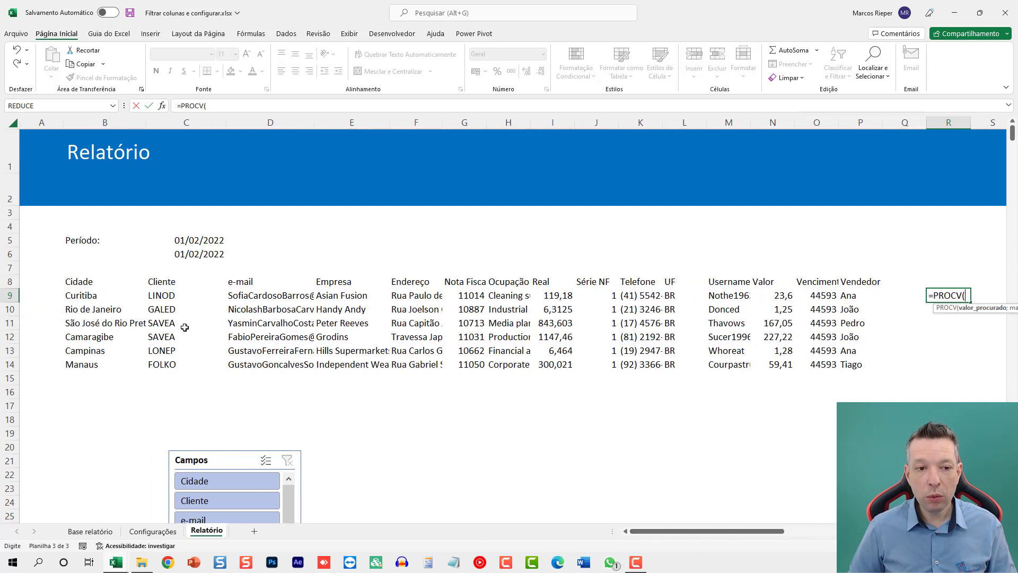
{"action": "left_click_drag", "start_coordinate": [88, 283], "coordinate": [114, 280]}
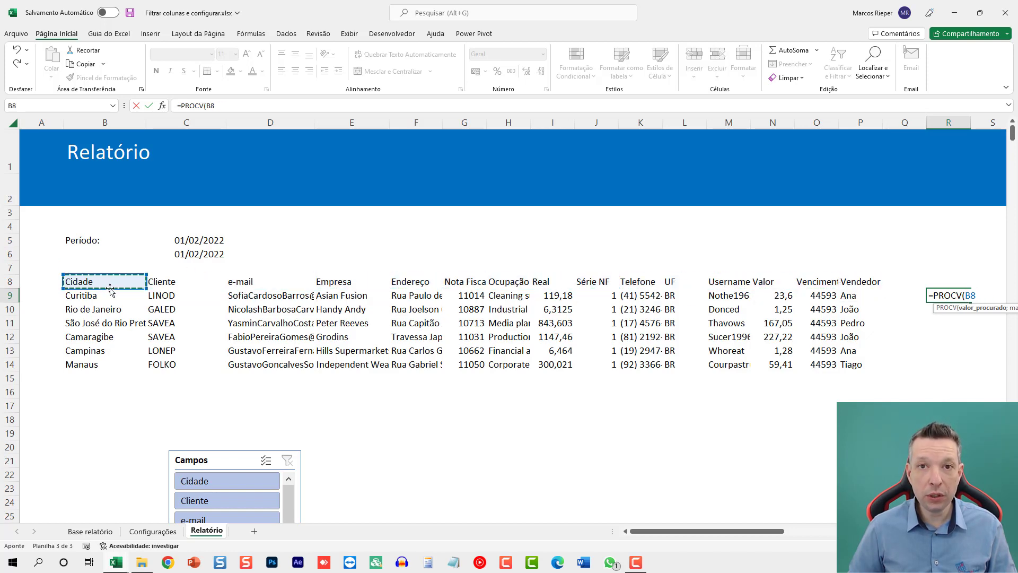
Step: Lock only the row of the lookup reference as B$8 and add a semicolon for the next PROCV argument
{"action": "left_click_drag", "start_coordinate": [709, 533], "coordinate": [772, 533]}
{"action": "key", "text": "F4"}
{"action": "key", "text": "F4"}
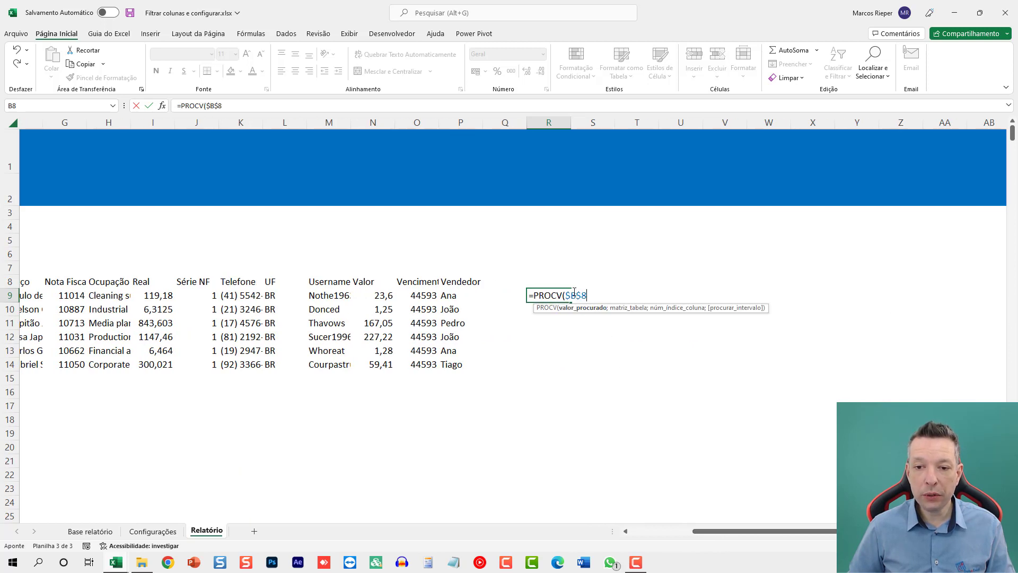
{"action": "key", "text": "F4"}
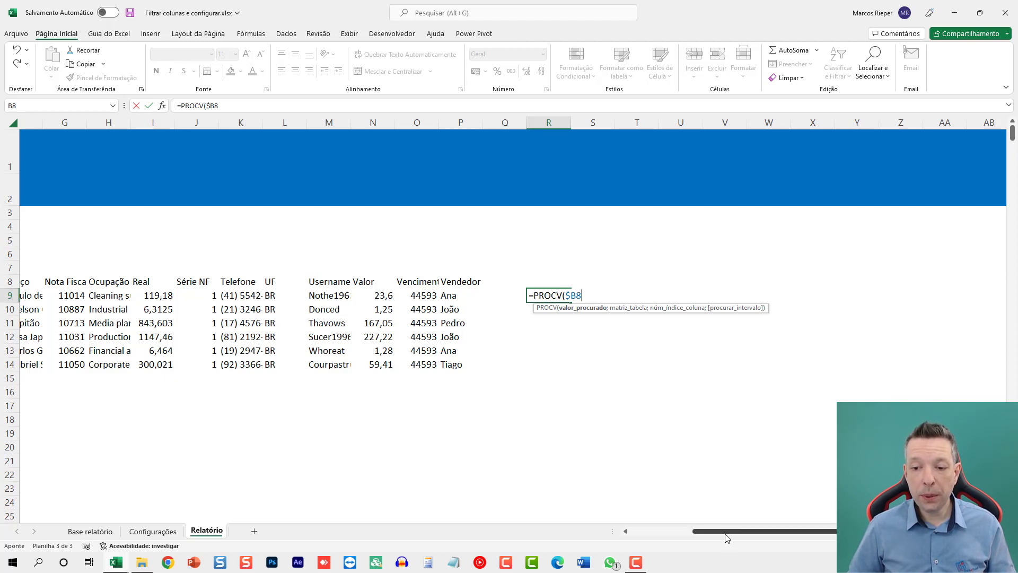
{"action": "mouse_move", "coordinate": [727, 532]}
{"action": "left_mouse_down"}
{"action": "mouse_move", "coordinate": [663, 533]}
{"action": "mouse_move", "coordinate": [713, 536]}
{"action": "left_mouse_up"}
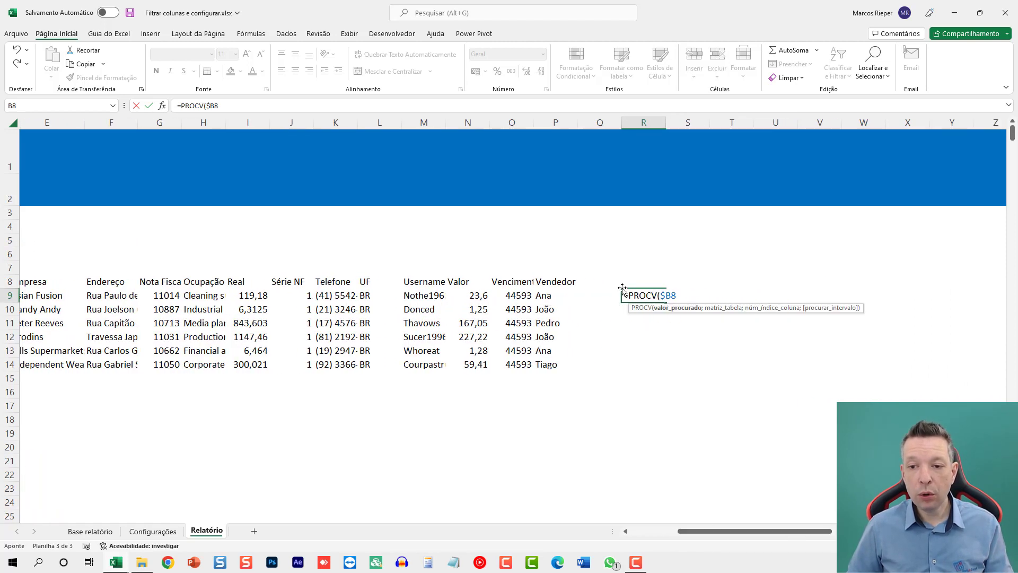
{"action": "key", "text": "F4"}
{"action": "key", "text": "F4"}
{"action": "key", "text": "F4"}
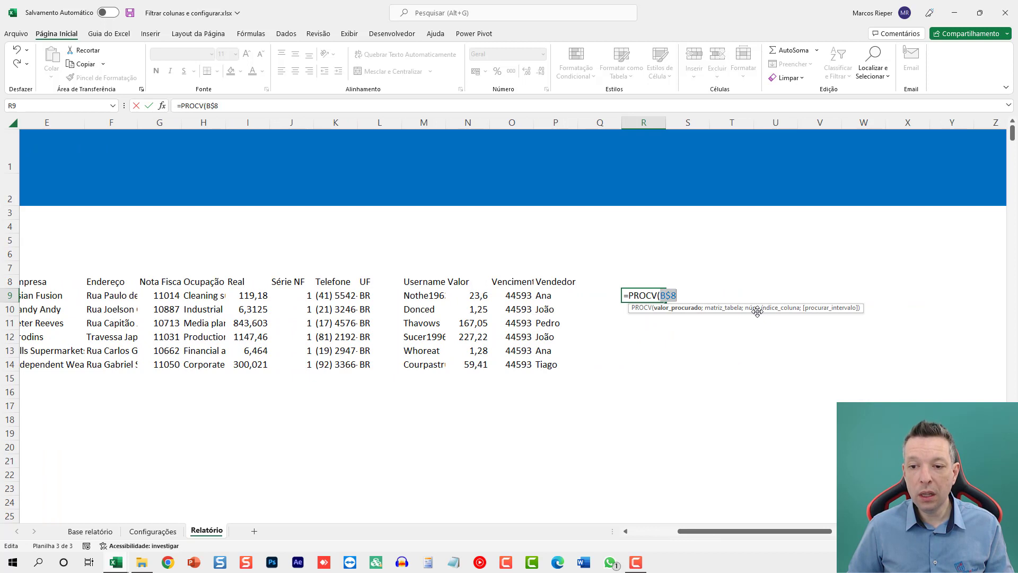
{"action": "left_click", "coordinate": [670, 295]}
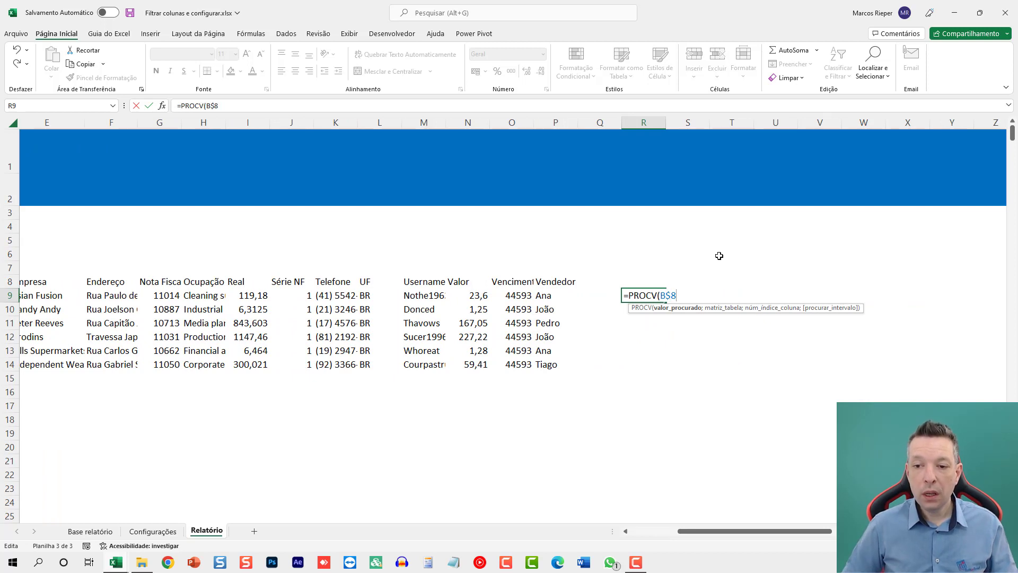
{"action": "type", "text": ";"}
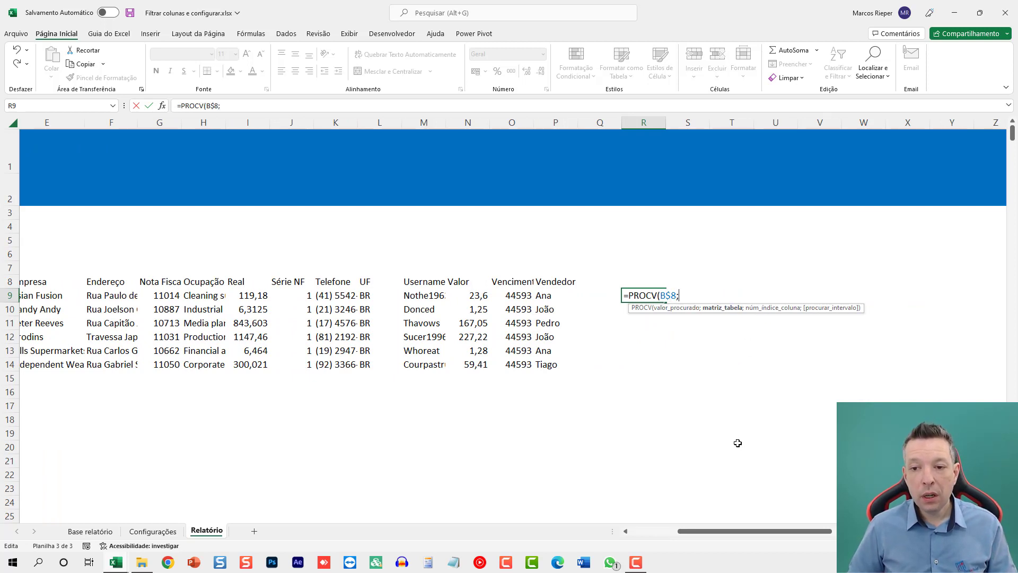
{"action": "left_click", "coordinate": [153, 531]}
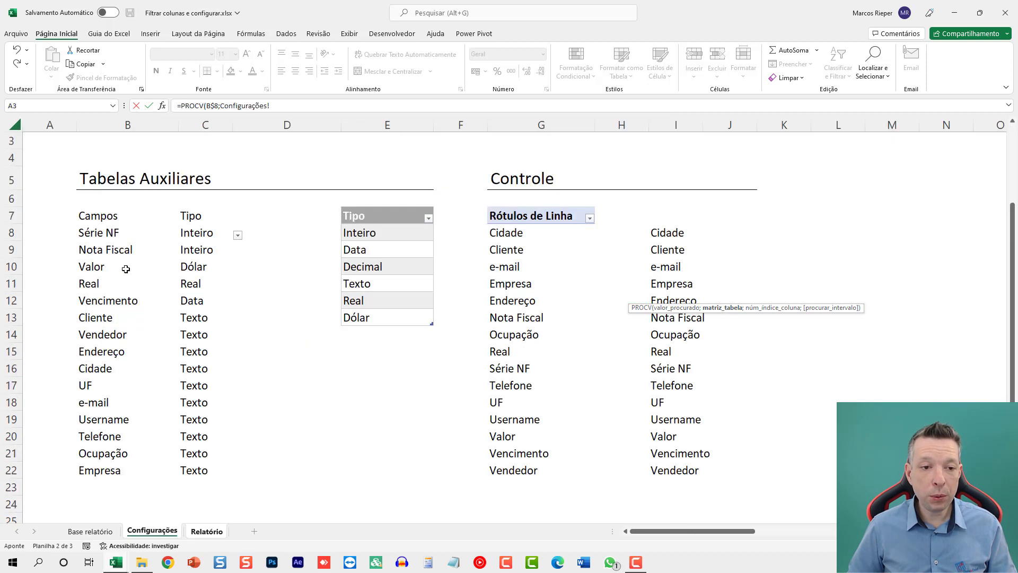
{"action": "left_click_drag", "start_coordinate": [108, 231], "coordinate": [187, 469]}
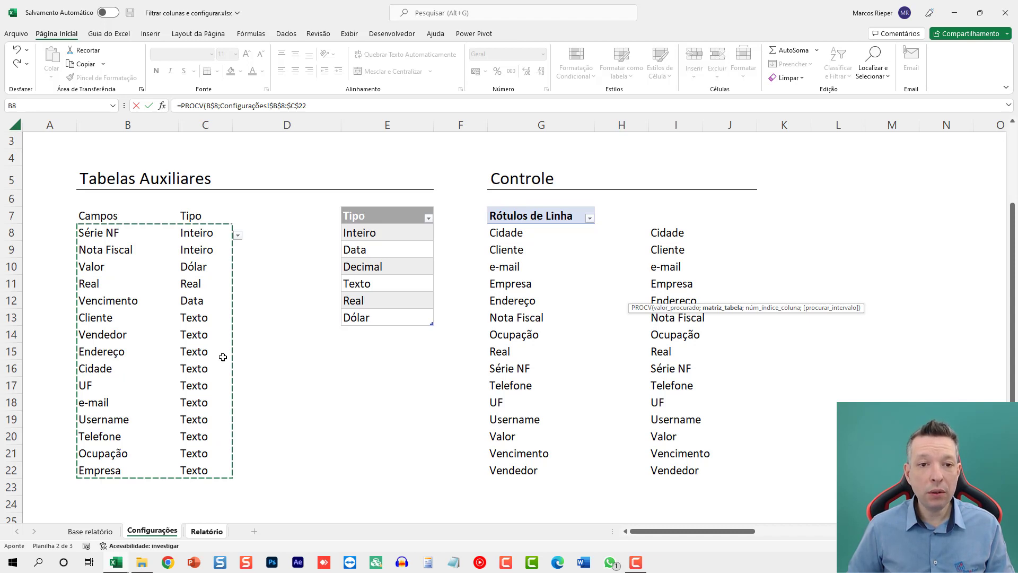
{"action": "left_click", "coordinate": [206, 532]}
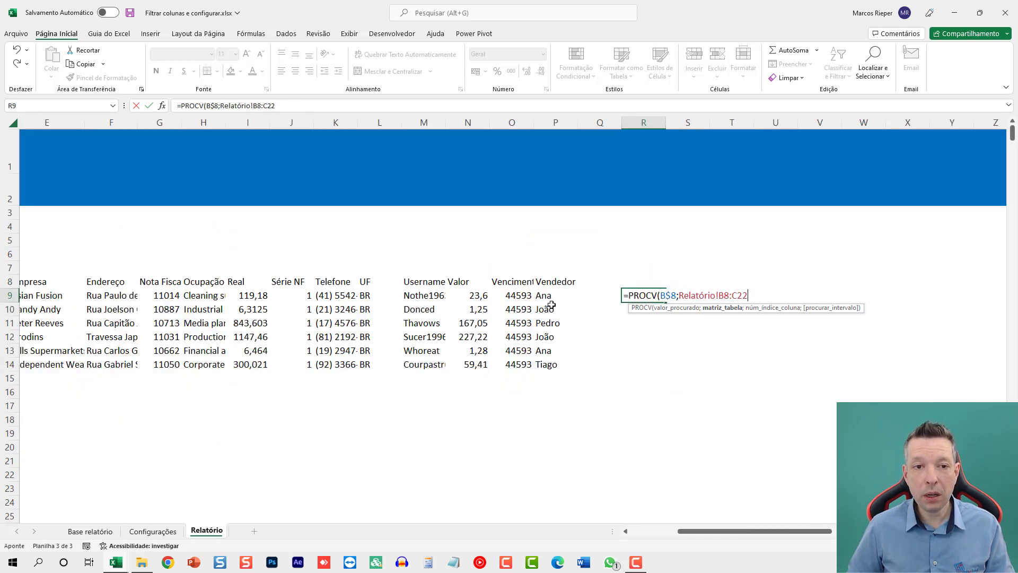
Step: Replace the Relatório range in the PROCV with the absolute table range Configurações!$B$8:$C$22, followed by a semicolon
{"action": "left_click_drag", "start_coordinate": [714, 298], "coordinate": [747, 296]}
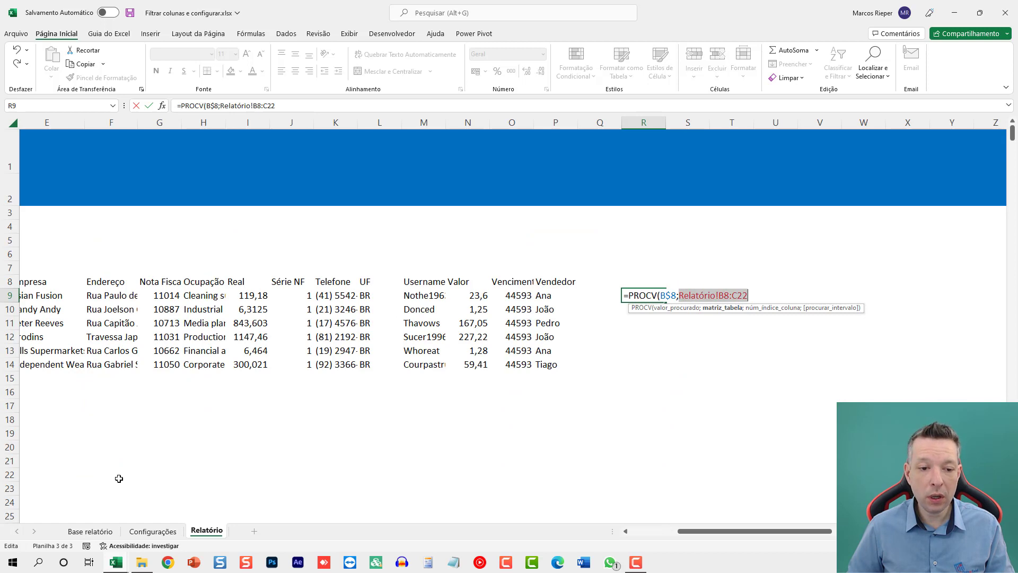
{"action": "left_click", "coordinate": [153, 532]}
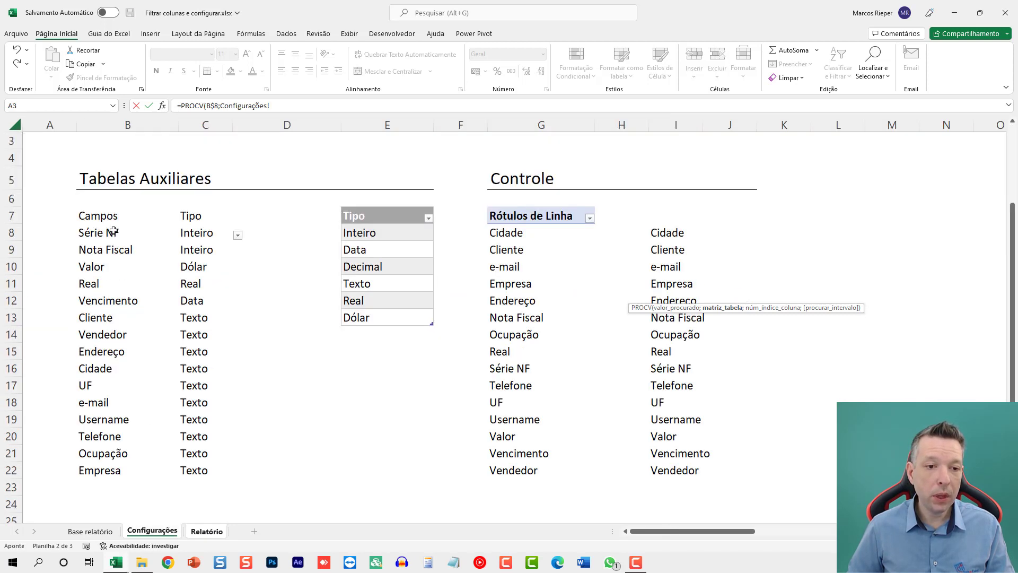
{"action": "left_click_drag", "start_coordinate": [106, 233], "coordinate": [180, 465]}
{"action": "key", "text": "F4"}
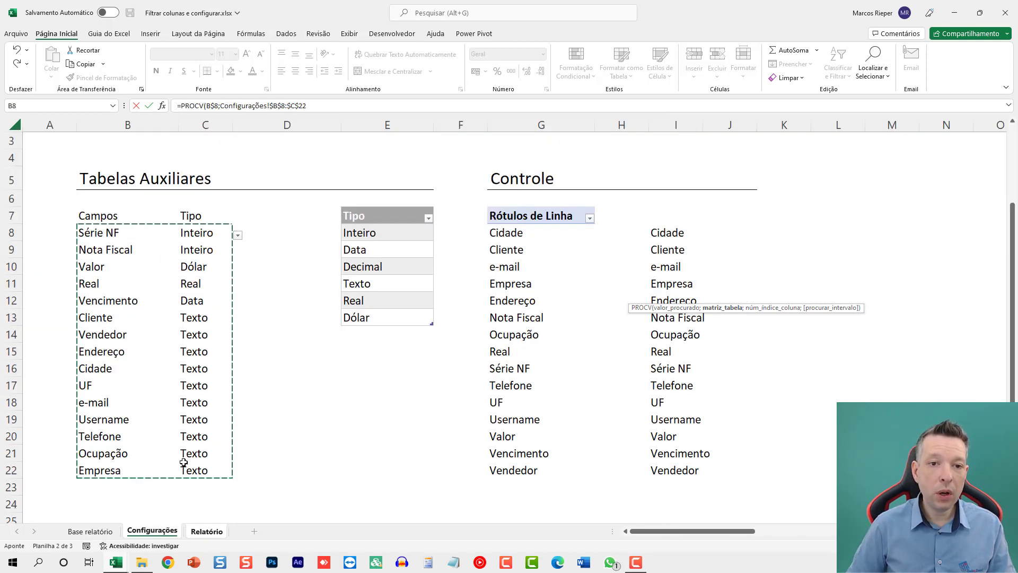
{"action": "type", "text": ";"}
Step: Remove the stray Relatório! reference and complete the R9 PROCV with column index 2 and exact match 0
{"action": "left_click", "coordinate": [210, 529]}
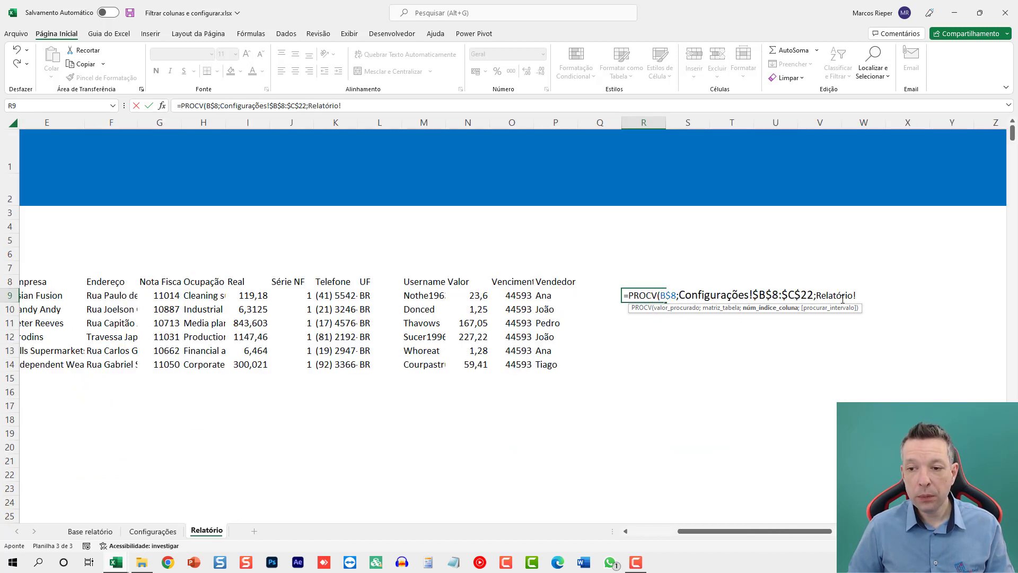
{"action": "left_click_drag", "start_coordinate": [819, 296], "coordinate": [925, 296]}
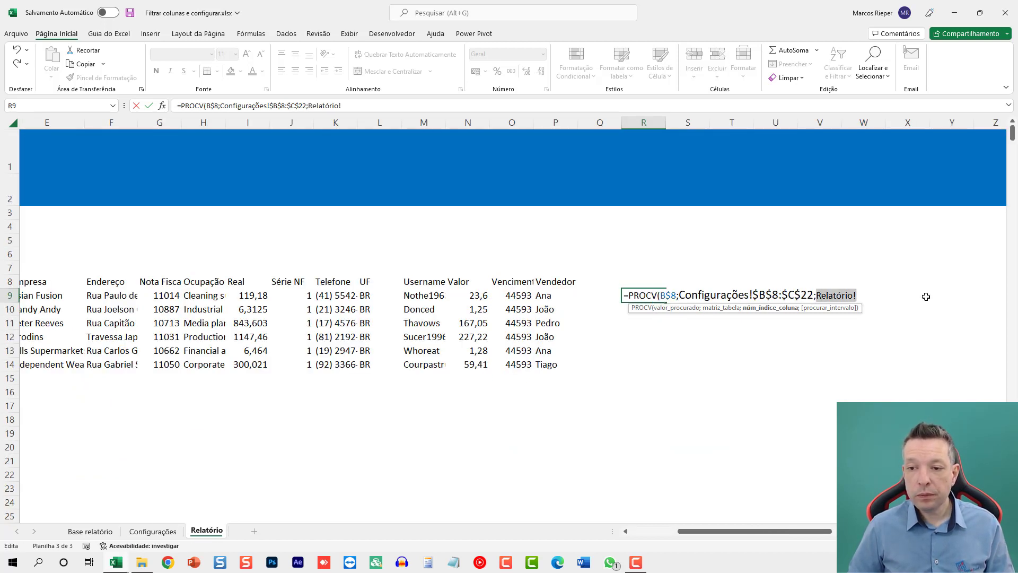
{"action": "key", "text": "BackSpace"}
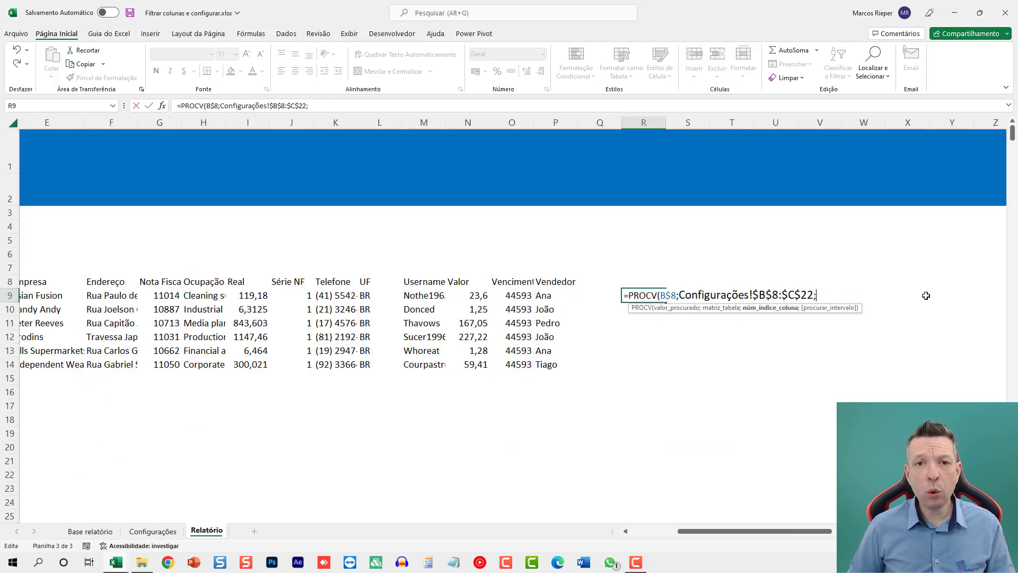
{"action": "type", "text": "2"}
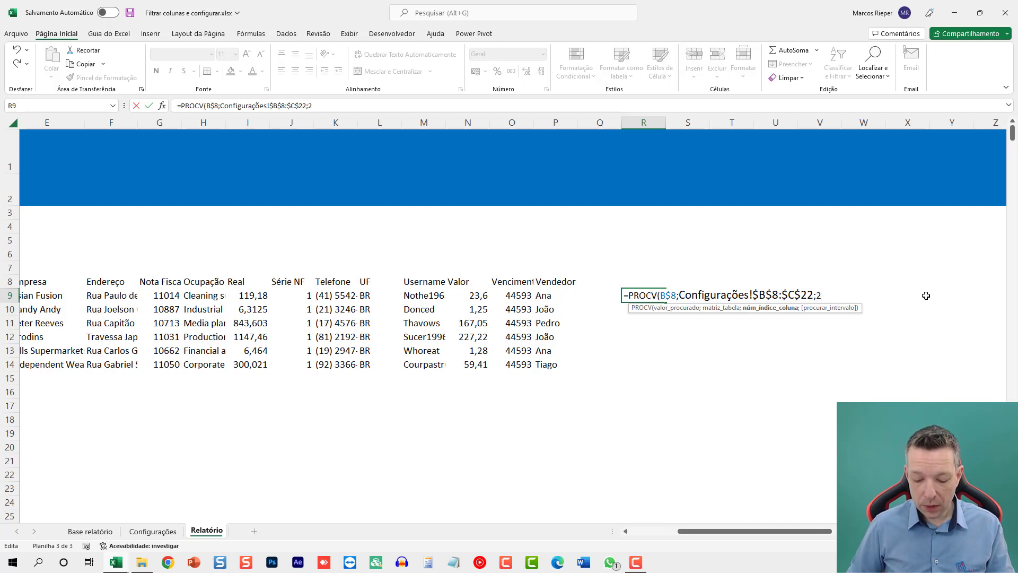
{"action": "type", "text": ";0"}
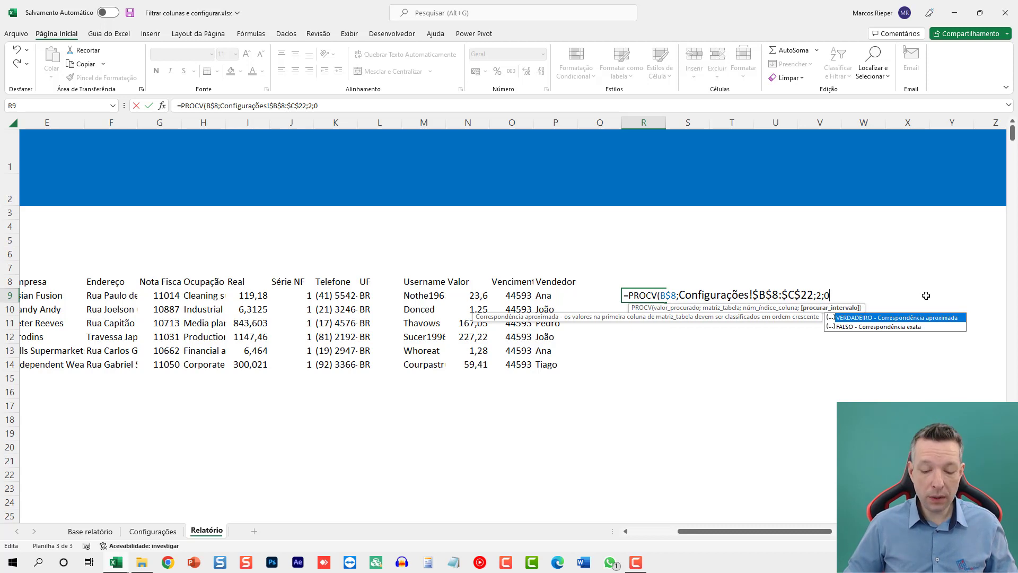
{"action": "type", "text": ")"}
{"action": "key", "text": "Return"}
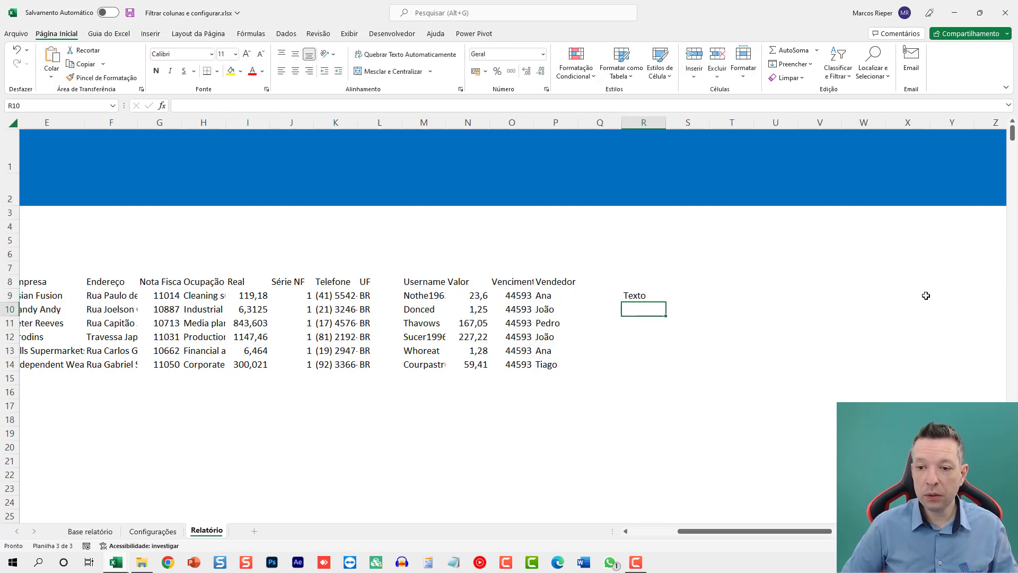
Step: Fill the PROCV formula from R9 across the row to AB9
{"action": "key", "text": "Up"}
{"action": "left_click_drag", "start_coordinate": [760, 531], "coordinate": [672, 537]}
{"action": "key", "text": "F2"}
{"action": "key", "text": "Escape"}
{"action": "key", "text": "F2"}
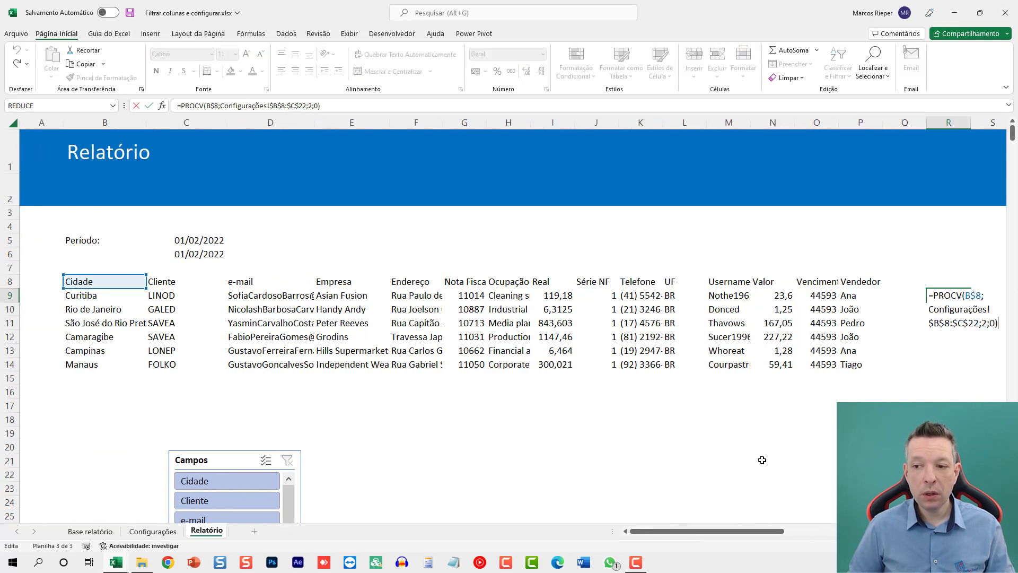
{"action": "key", "text": "Escape"}
{"action": "scroll", "coordinate": [636, 238], "scroll_direction": "down", "scroll_amount": 3}
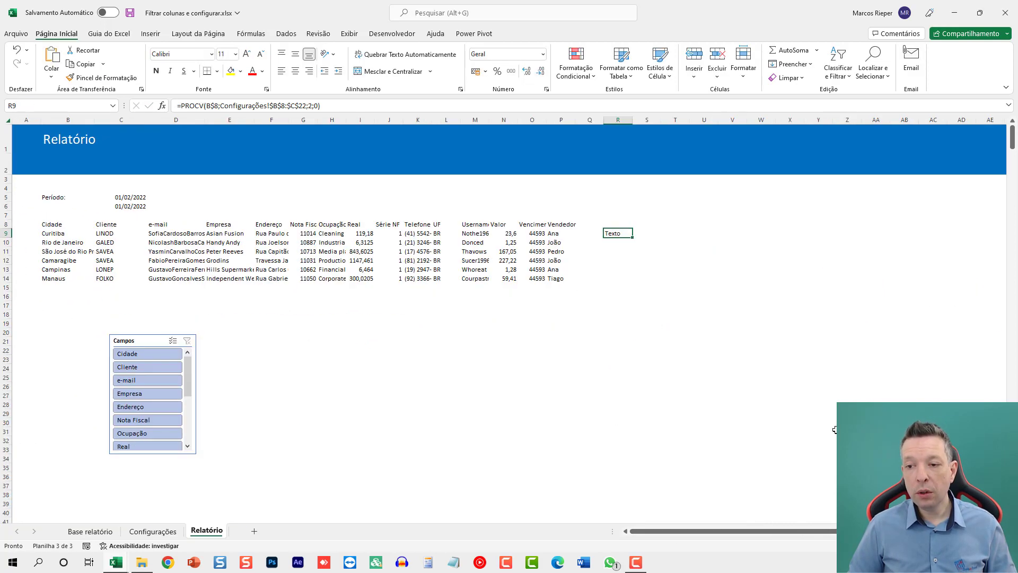
{"action": "left_click_drag", "start_coordinate": [632, 237], "coordinate": [909, 239]}
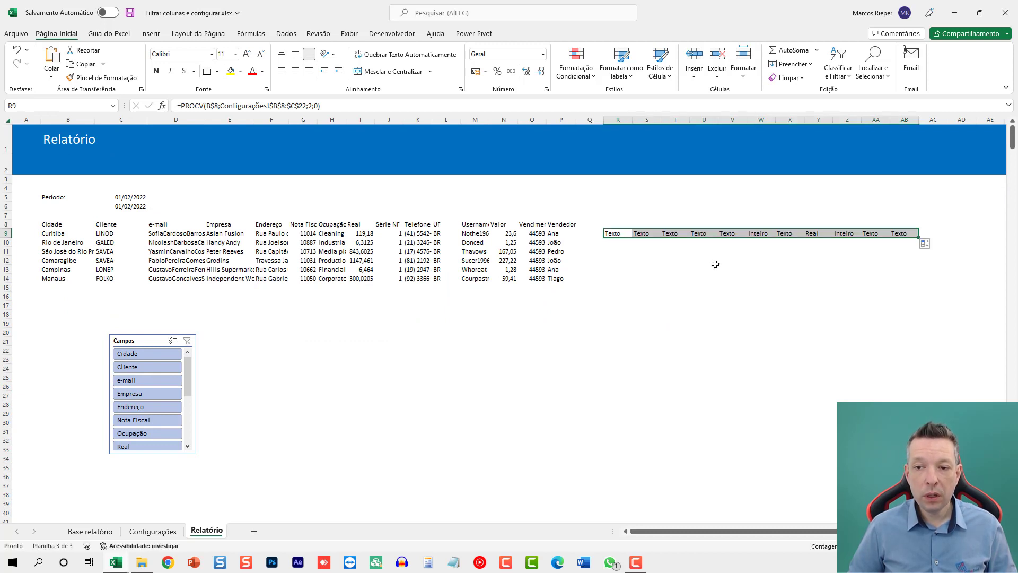
Step: Check which header cell each PROCV formula from R9 through Y9 uses as its lookup value
{"action": "key", "text": "F2"}
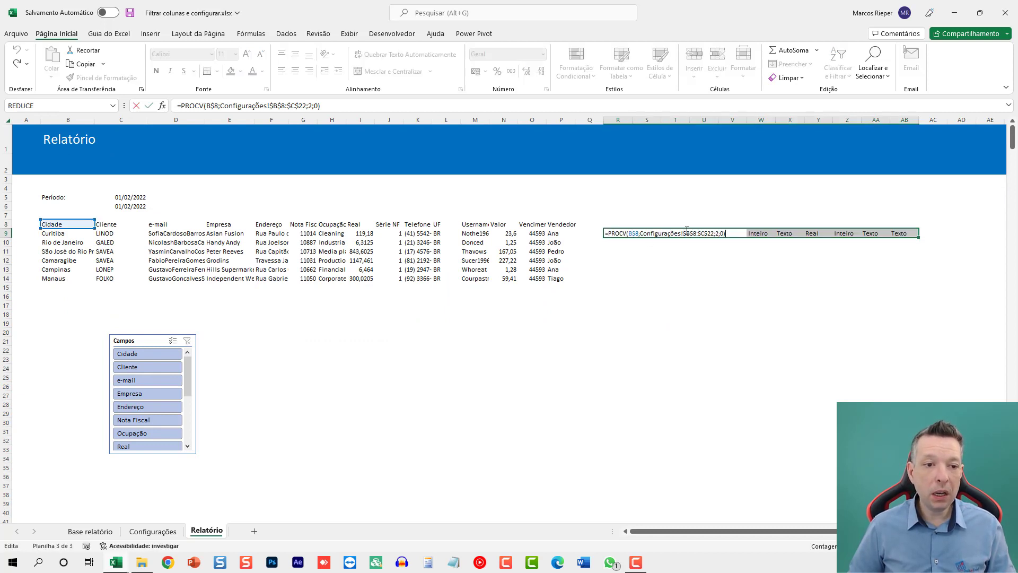
{"action": "key", "text": "Escape"}
{"action": "double_click", "coordinate": [643, 234]}
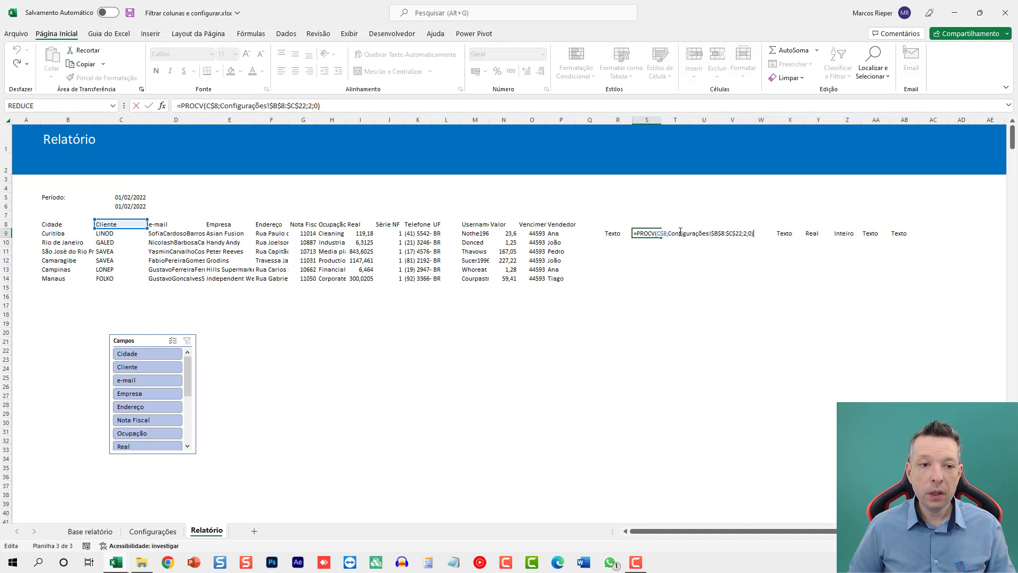
{"action": "key", "text": "Escape"}
{"action": "key", "text": "Right"}
{"action": "key", "text": "F2"}
{"action": "key", "text": "Escape"}
{"action": "key", "text": "Right"}
{"action": "key", "text": "F2"}
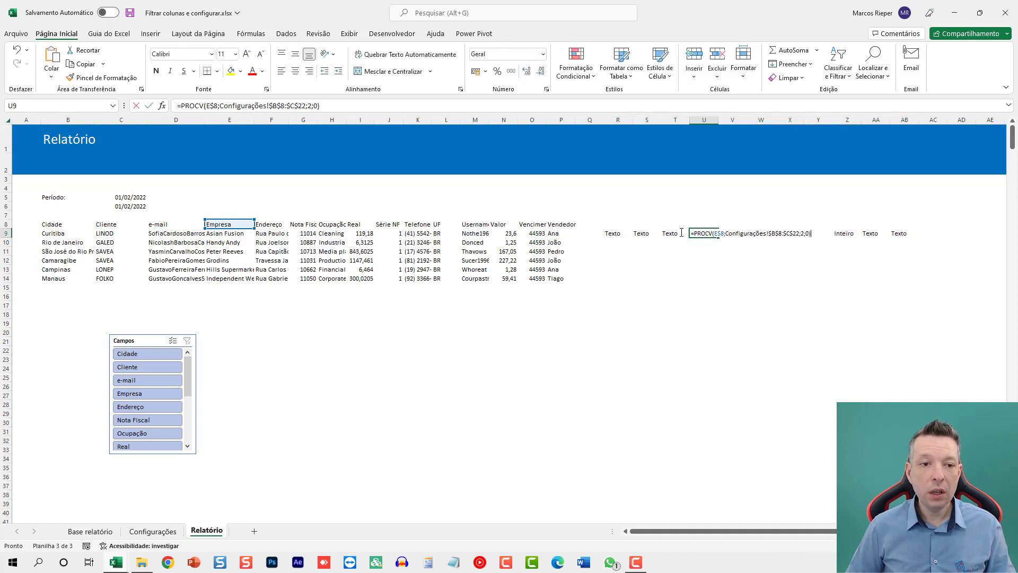
{"action": "key", "text": "Escape"}
{"action": "key", "text": "Right"}
{"action": "key", "text": "F2"}
{"action": "key", "text": "Escape"}
{"action": "key", "text": "Right"}
{"action": "key", "text": "F2"}
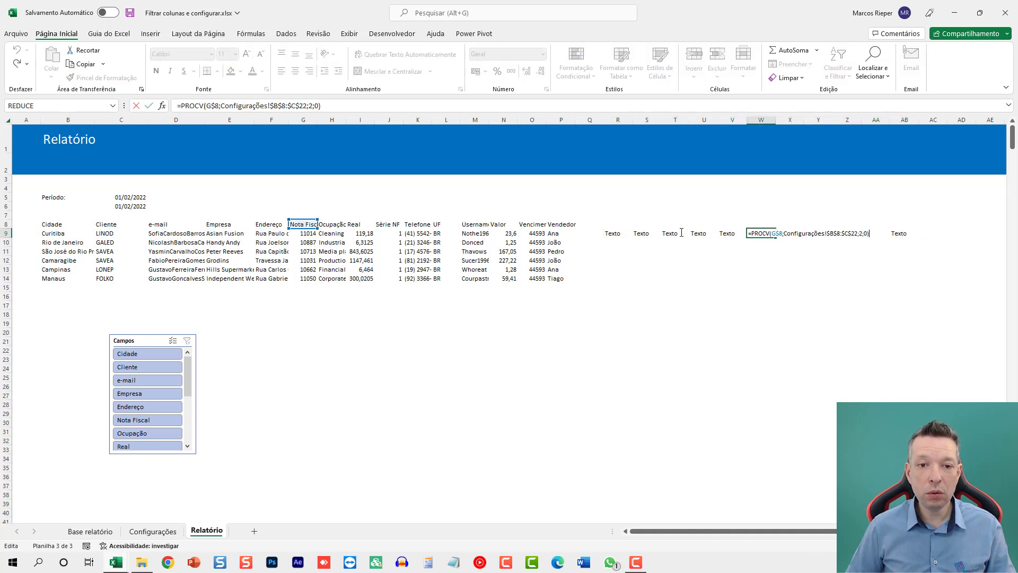
{"action": "key", "text": "Escape"}
{"action": "key", "text": "Right"}
{"action": "key", "text": "F2"}
{"action": "key", "text": "Escape"}
{"action": "key", "text": "Right"}
{"action": "key", "text": "F2"}
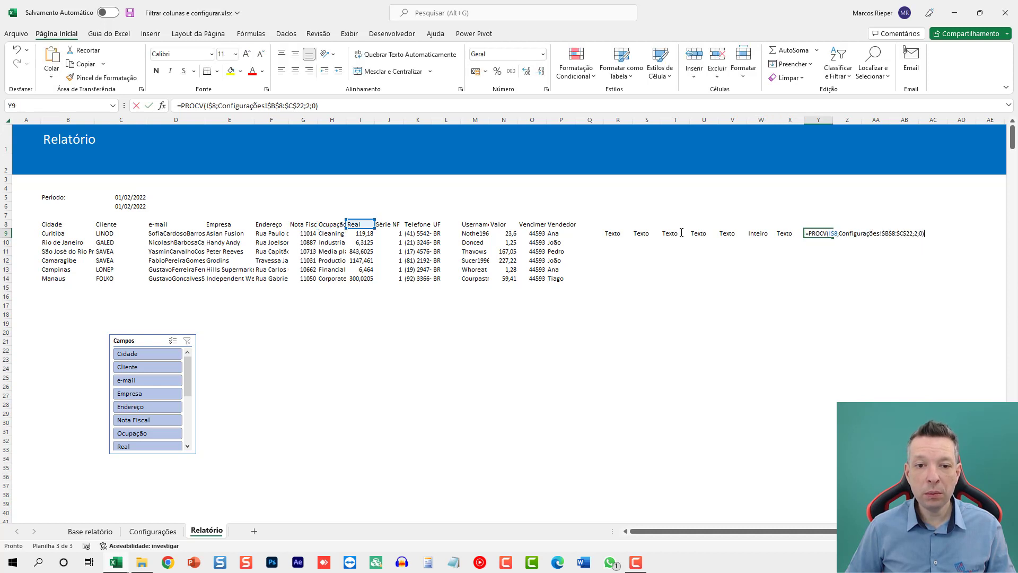
{"action": "key", "text": "Escape"}
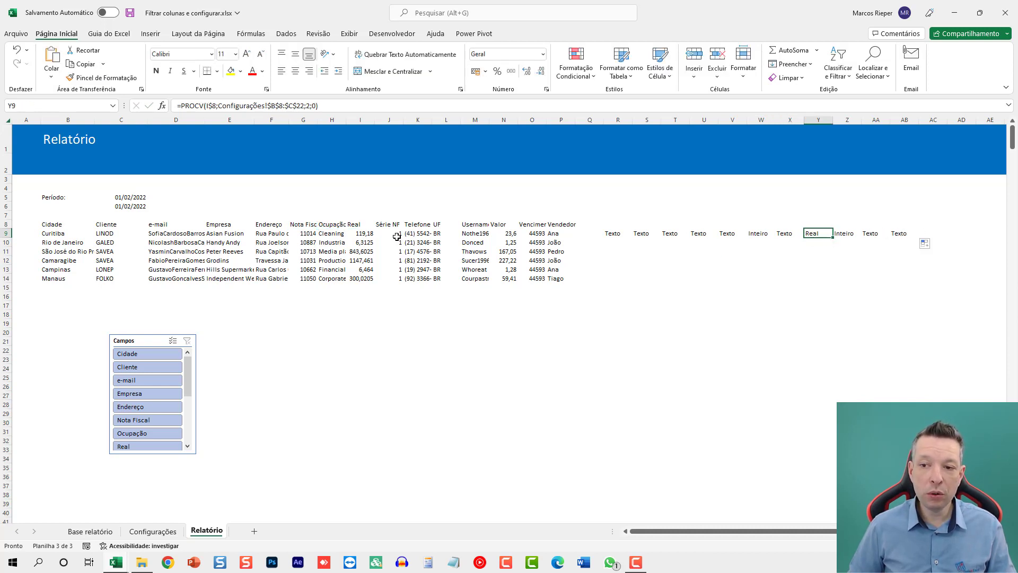
Step: Copy the PROCV formula from AB9 into AC9, AD9 and AE9, and check the header reference in AE9
{"action": "key", "text": "Right"}
{"action": "key", "text": "Right"}
{"action": "key", "text": "Right"}
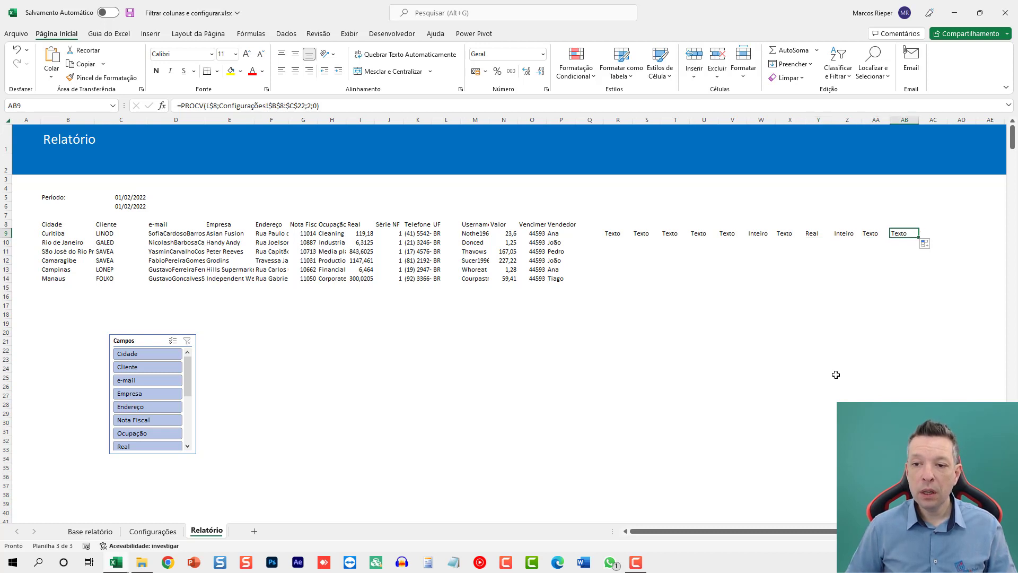
{"action": "key", "text": "ctrl+c"}
{"action": "key", "text": "Right"}
{"action": "key", "text": "ctrl+v"}
{"action": "key", "text": "Right"}
{"action": "key", "text": "ctrl+v"}
{"action": "key", "text": "Right"}
{"action": "key", "text": "ctrl+v"}
{"action": "key", "text": "Right"}
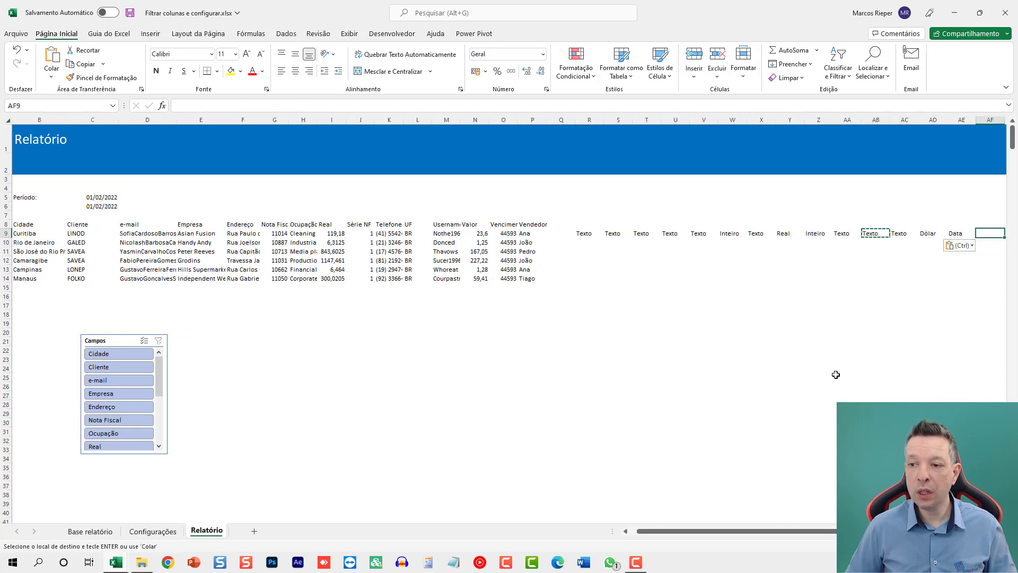
{"action": "key", "text": "Left"}
{"action": "key", "text": "Escape"}
{"action": "key", "text": "F2"}
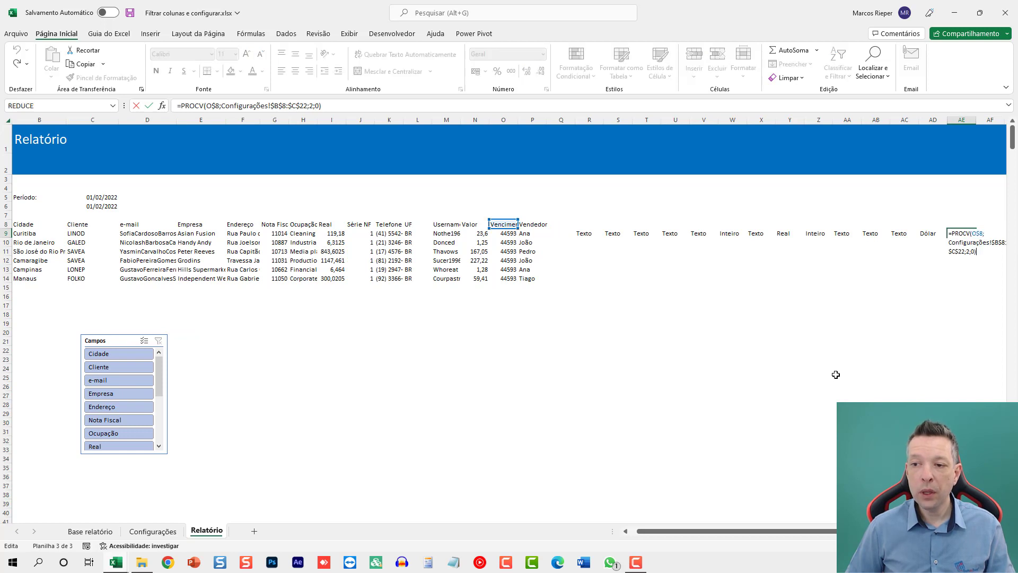
{"action": "key", "text": "Escape"}
Step: Copy the PROCV formulas in R9:AE9 down into rows 10 to 13
{"action": "key", "text": "Left"}
{"action": "key", "text": "Left"}
{"action": "key", "text": "Left"}
{"action": "key", "text": "Left"}
{"action": "key", "text": "Left"}
{"action": "key", "text": "Left"}
{"action": "key", "text": "Left"}
{"action": "key", "text": "Left"}
{"action": "key", "text": "Left"}
{"action": "key", "text": "Left"}
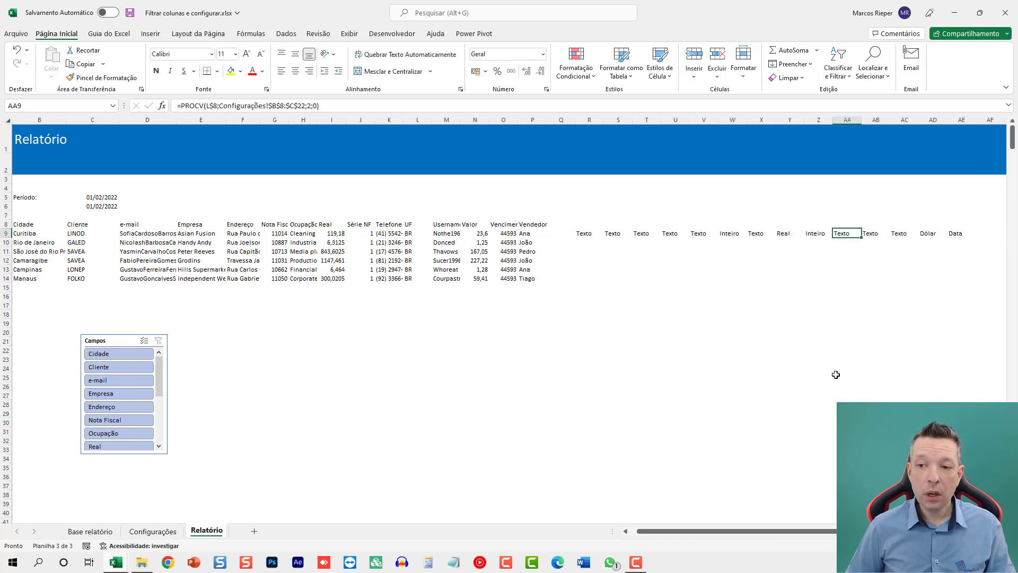
{"action": "key", "text": "Left"}
{"action": "key", "text": "Left"}
{"action": "key", "text": "Left"}
{"action": "key", "text": "Left"}
{"action": "key", "text": "Right"}
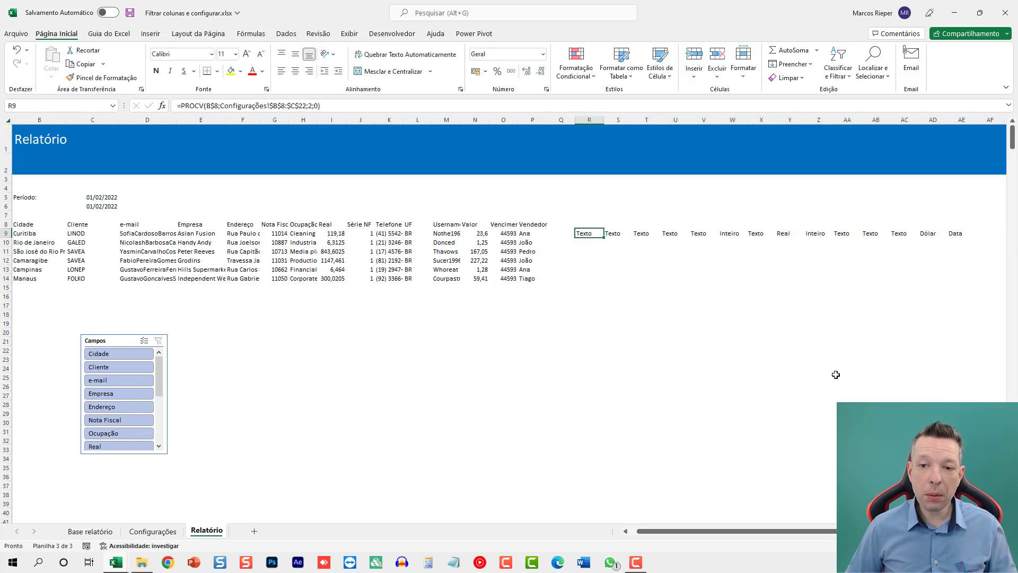
{"action": "key", "text": "ctrl+shift+Right"}
{"action": "key", "text": "ctrl+c"}
{"action": "key", "text": "Down"}
{"action": "key", "text": "ctrl+v"}
{"action": "key", "text": "Down"}
{"action": "key", "text": "ctrl+v"}
{"action": "key", "text": "Down"}
{"action": "key", "text": "ctrl+v"}
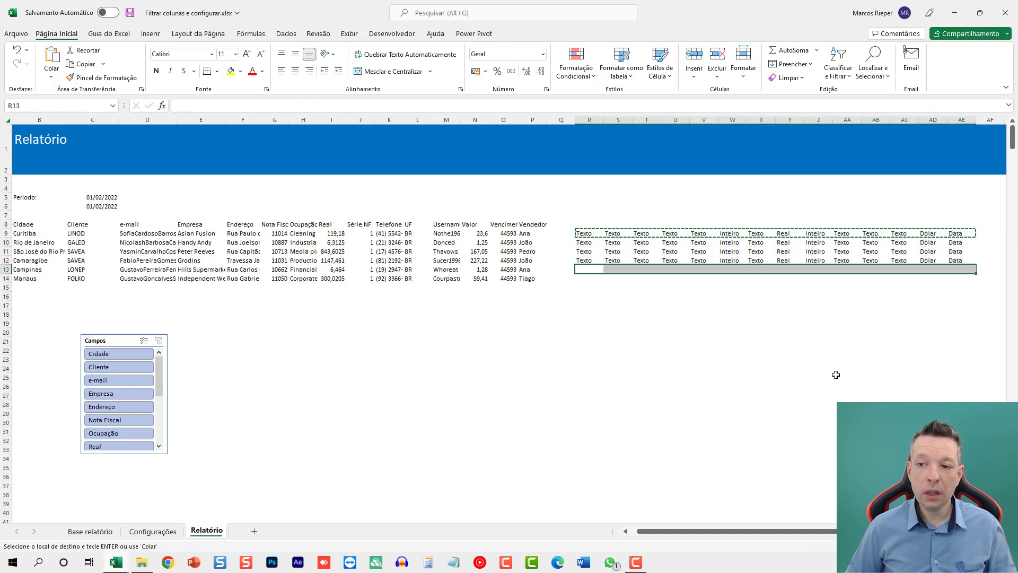
{"action": "key", "text": "Down"}
{"action": "key", "text": "ctrl+v"}
Step: Check the lookup references in the PROCV formulas at R12, T11 and R9
{"action": "key", "text": "Down"}
{"action": "key", "text": "F2"}
{"action": "key", "text": "Escape"}
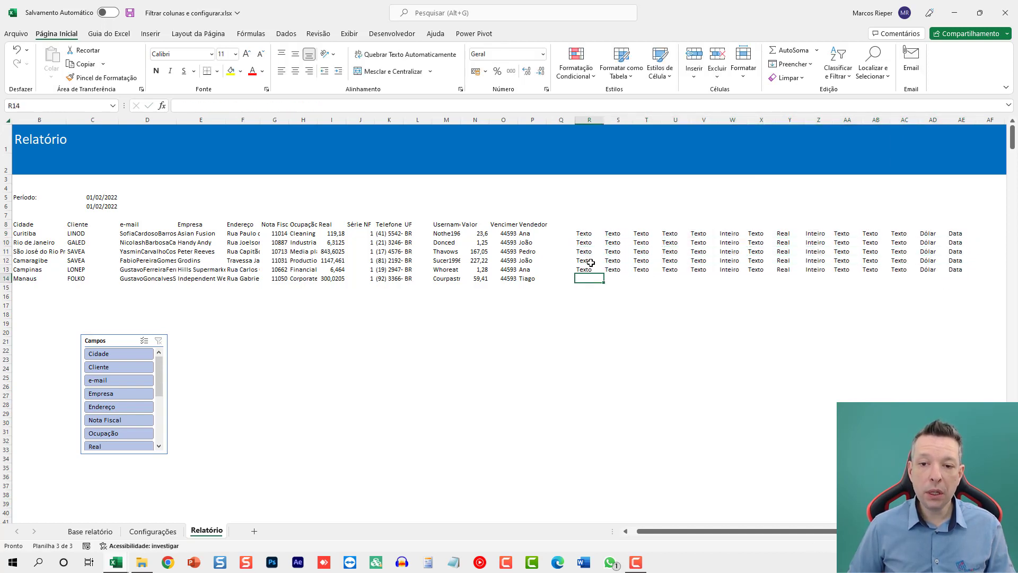
{"action": "double_click", "coordinate": [592, 261]}
{"action": "key", "text": "Escape"}
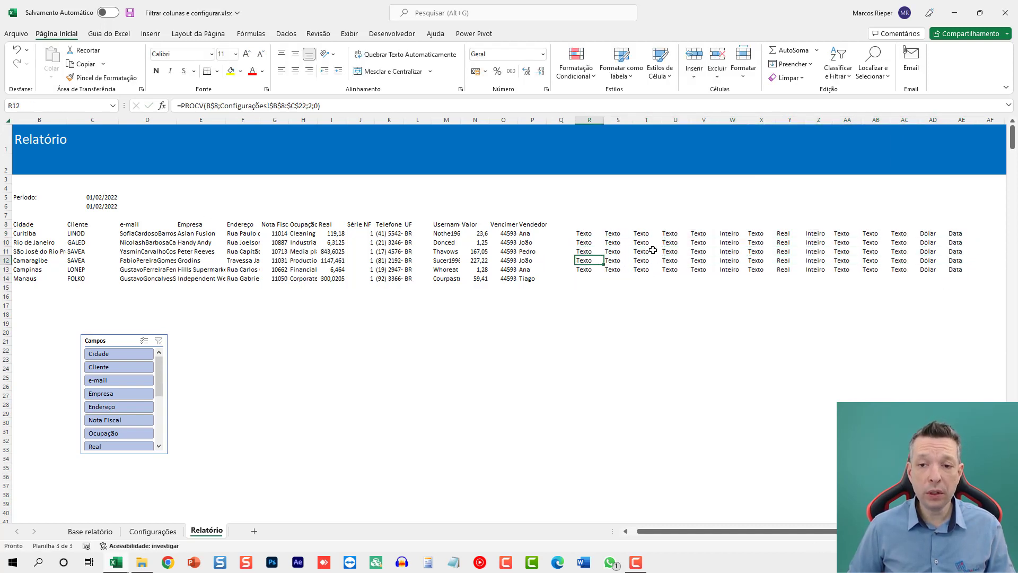
{"action": "left_click", "coordinate": [653, 251]}
{"action": "key", "text": "F2"}
{"action": "key", "text": "Escape"}
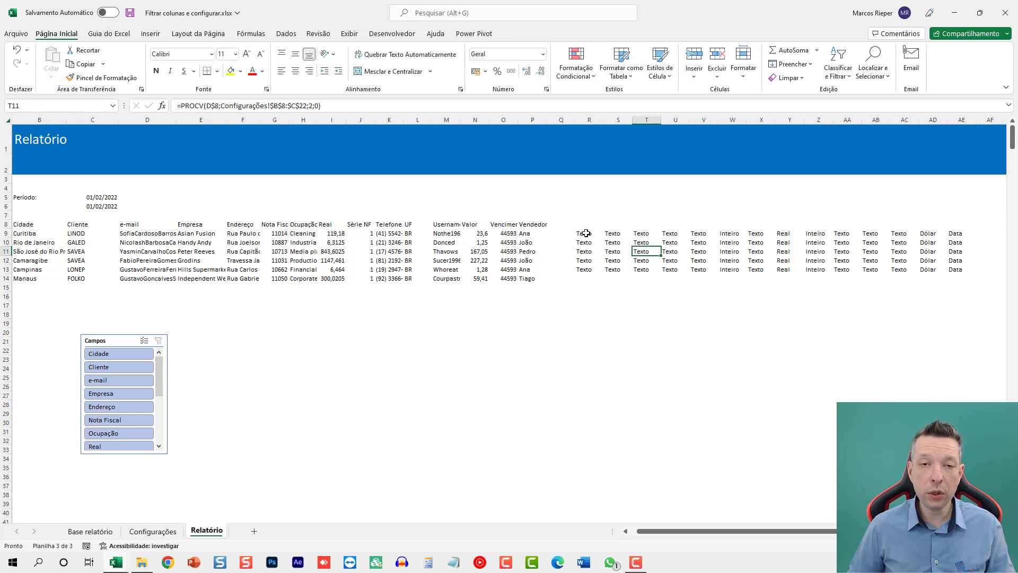
{"action": "left_click", "coordinate": [586, 233]}
{"action": "scroll", "coordinate": [620, 279], "scroll_direction": "left", "scroll_amount": 1}
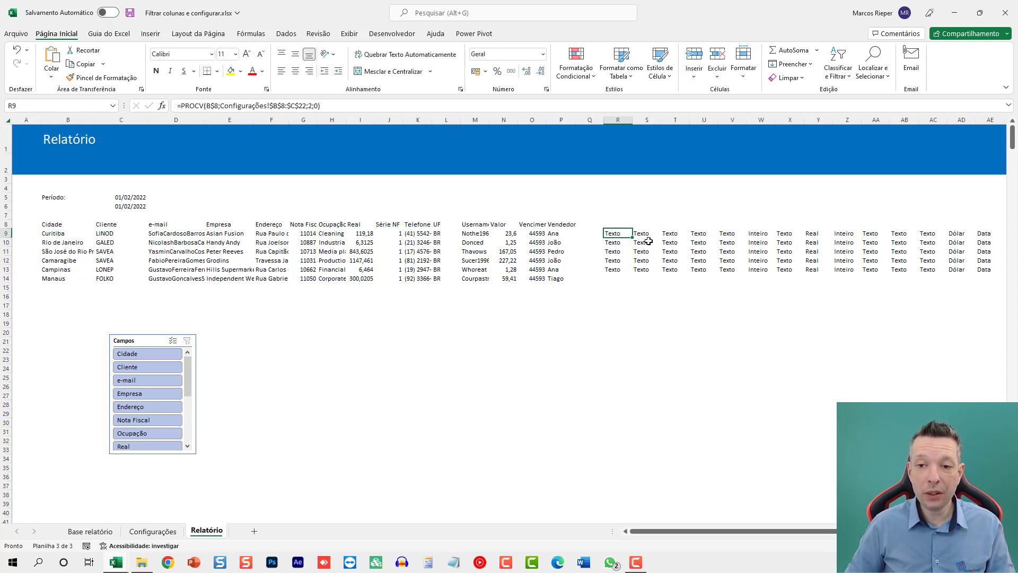
{"action": "key", "text": "F2"}
{"action": "key", "text": "Escape"}
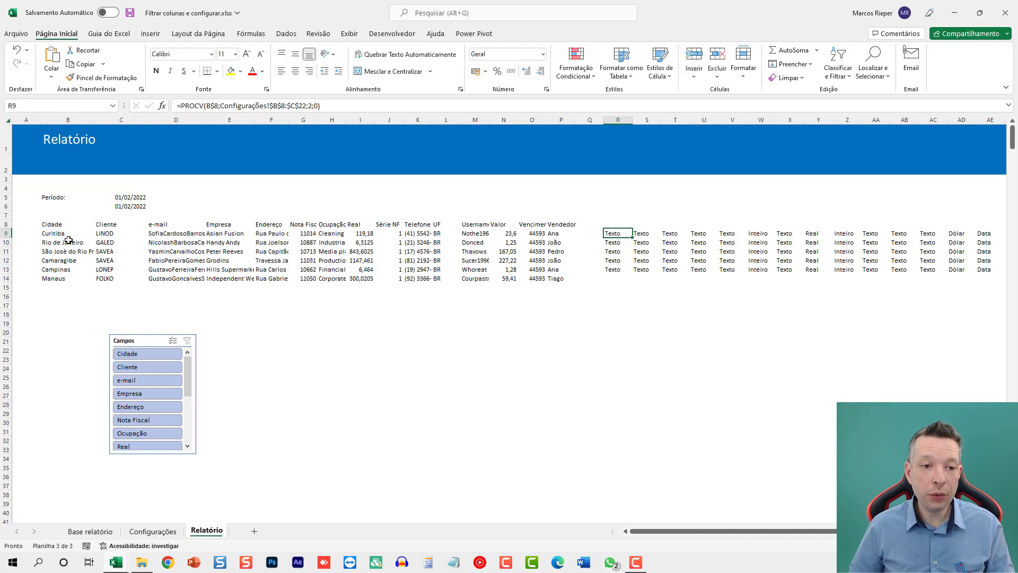
Step: Start a formula-based conditional formatting rule for B9:B16 using =PROCV(B$8;Configurações!$B$8:$C$22;2;0)="Real"
{"action": "left_click_drag", "start_coordinate": [69, 234], "coordinate": [55, 294]}
{"action": "left_click", "coordinate": [575, 67]}
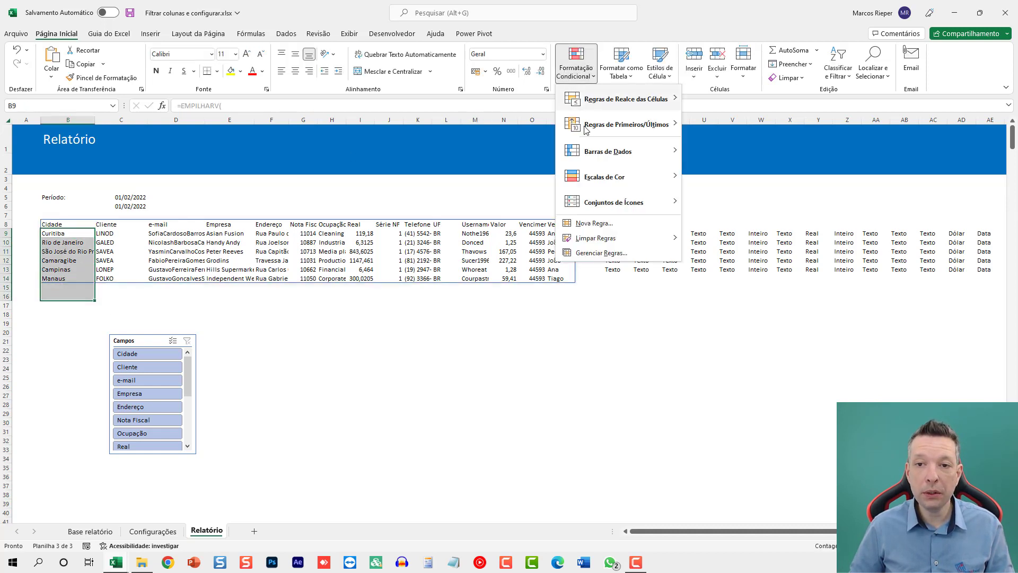
{"action": "left_click", "coordinate": [595, 223]}
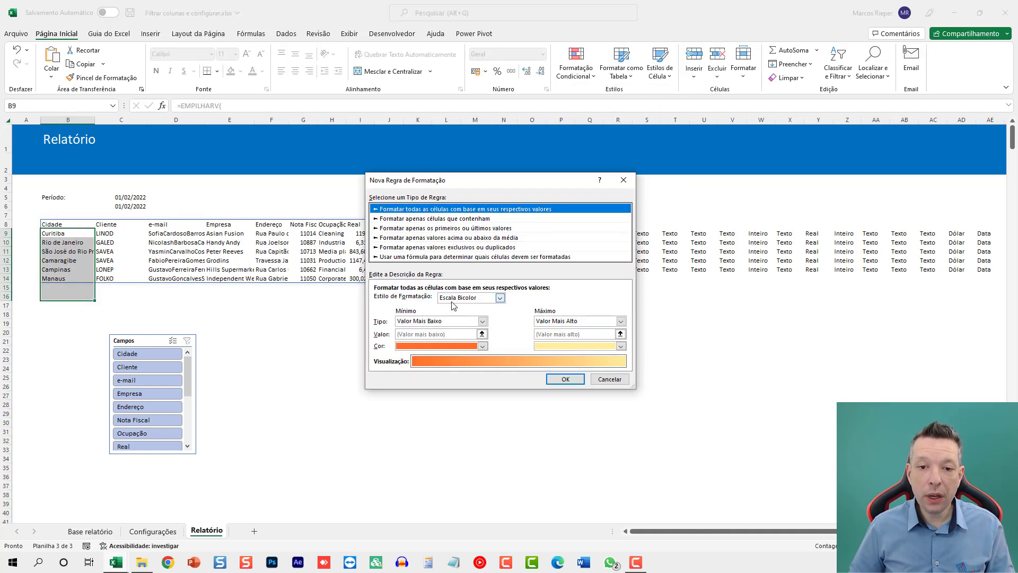
{"action": "left_click", "coordinate": [387, 257]}
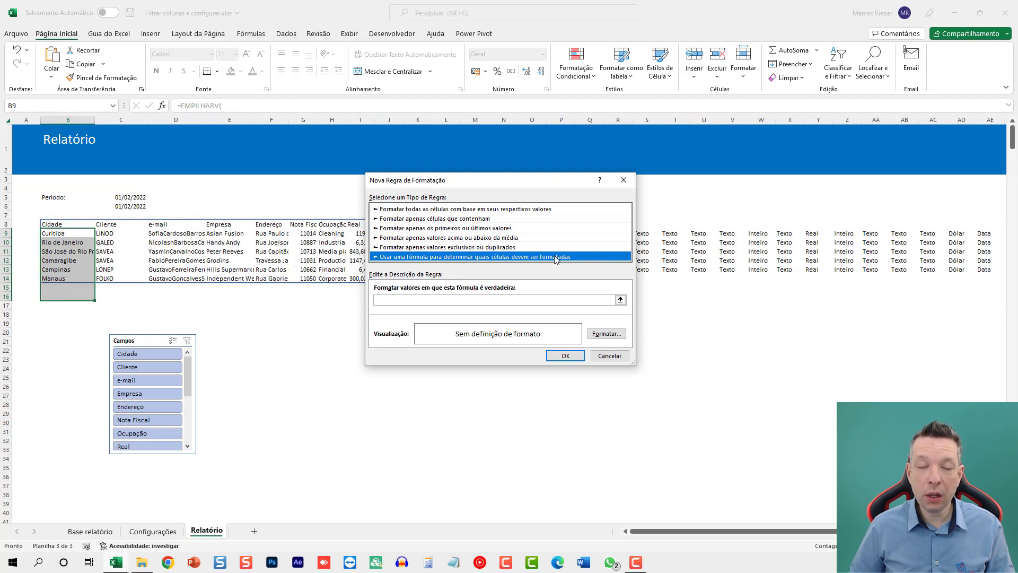
{"action": "left_click", "coordinate": [397, 302]}
{"action": "key", "text": "ctrl+v"}
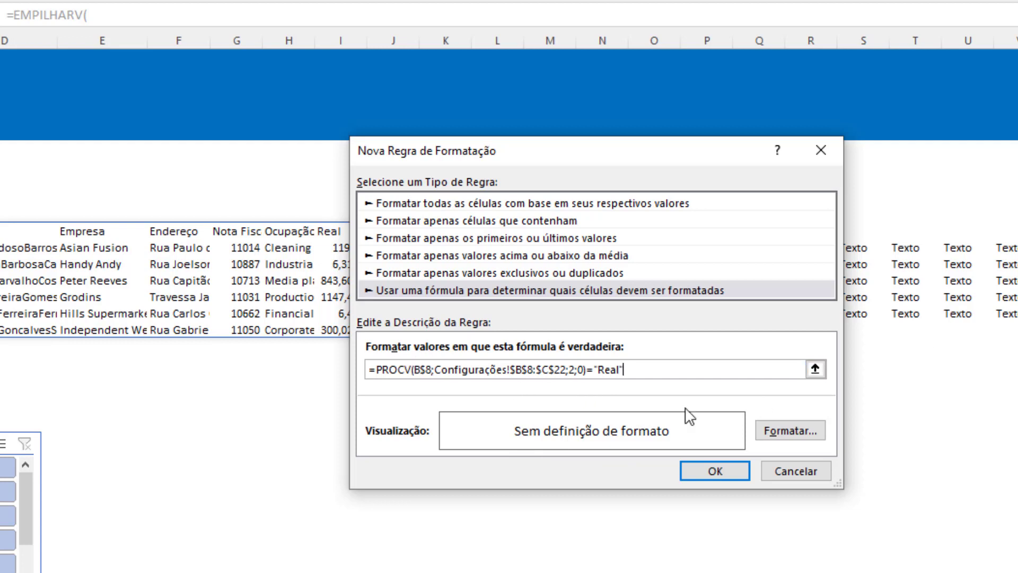
Step: Give the rule the Moeda number format with symbol R$ and 2 decimal places, and save the rule
{"action": "left_click", "coordinate": [775, 435]}
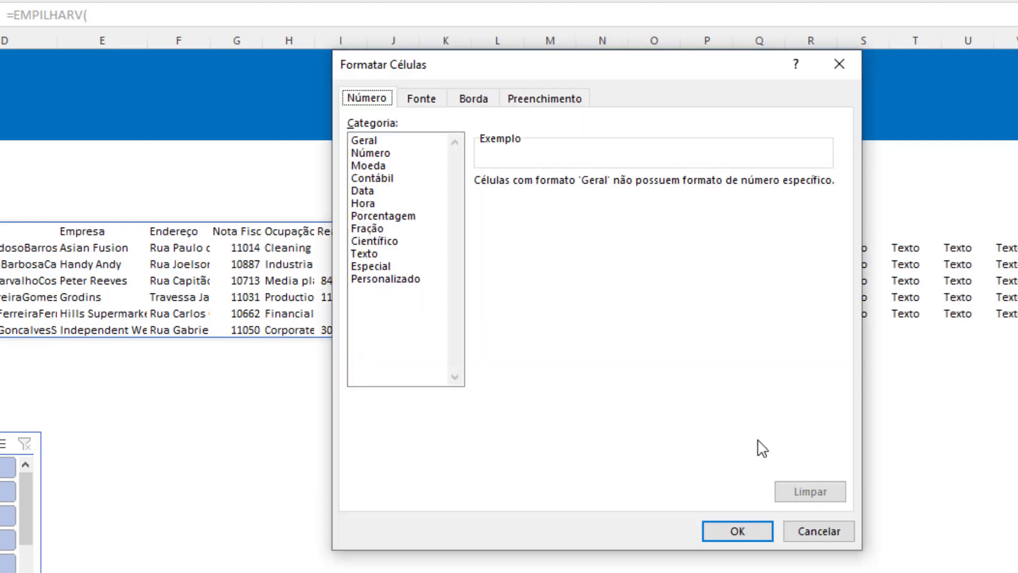
{"action": "left_click", "coordinate": [371, 166]}
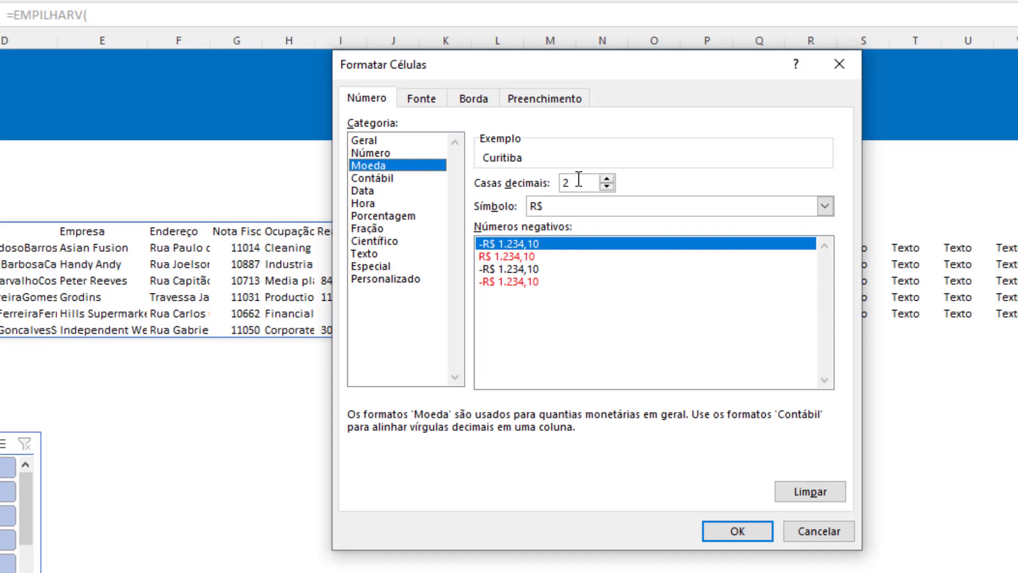
{"action": "left_click", "coordinate": [757, 533]}
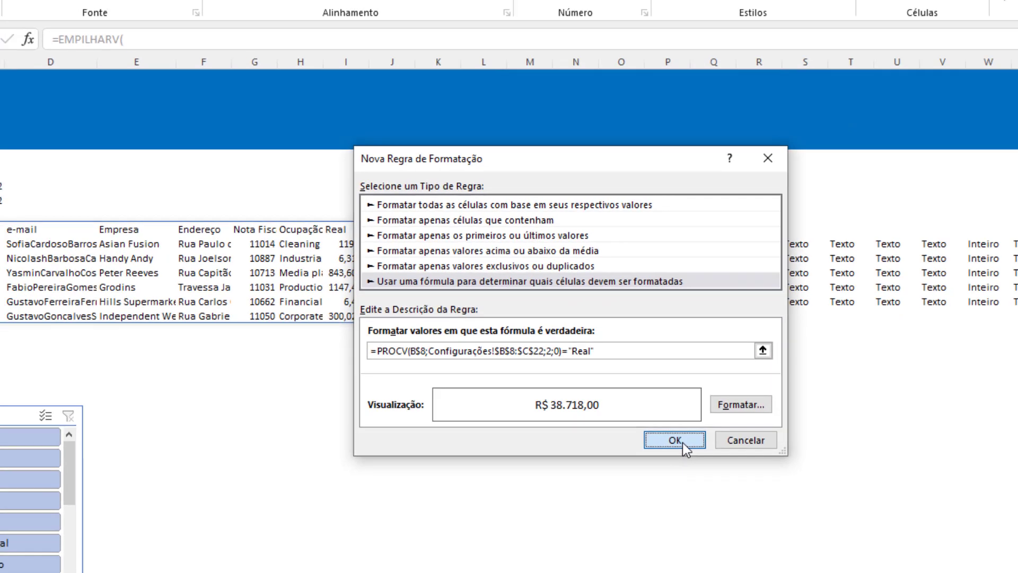
{"action": "left_click", "coordinate": [716, 472]}
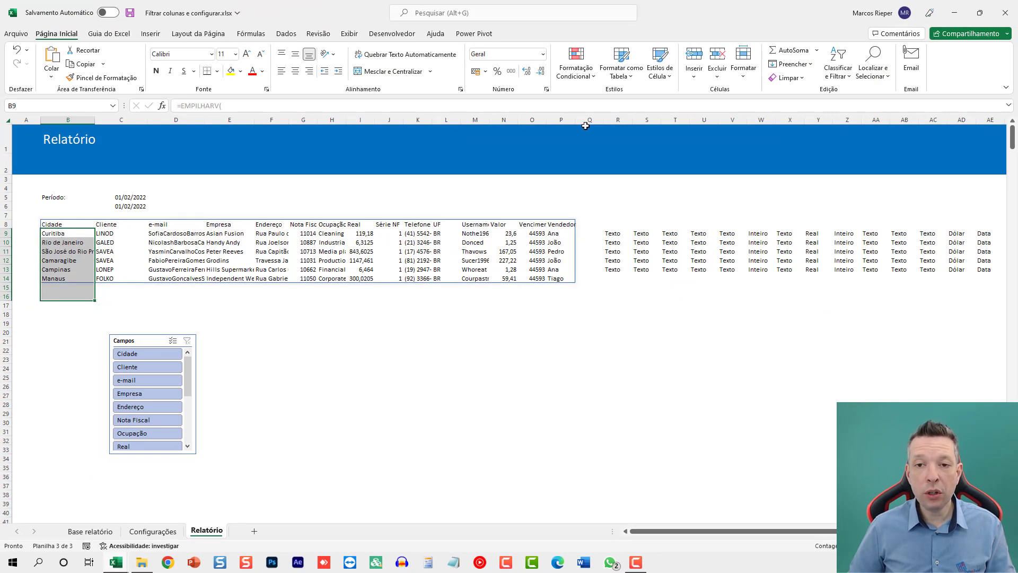
Step: Extend the R$ conditional formatting rule to =$B$9:$P$30000, apply it, and widen the Real column
{"action": "left_click", "coordinate": [576, 72]}
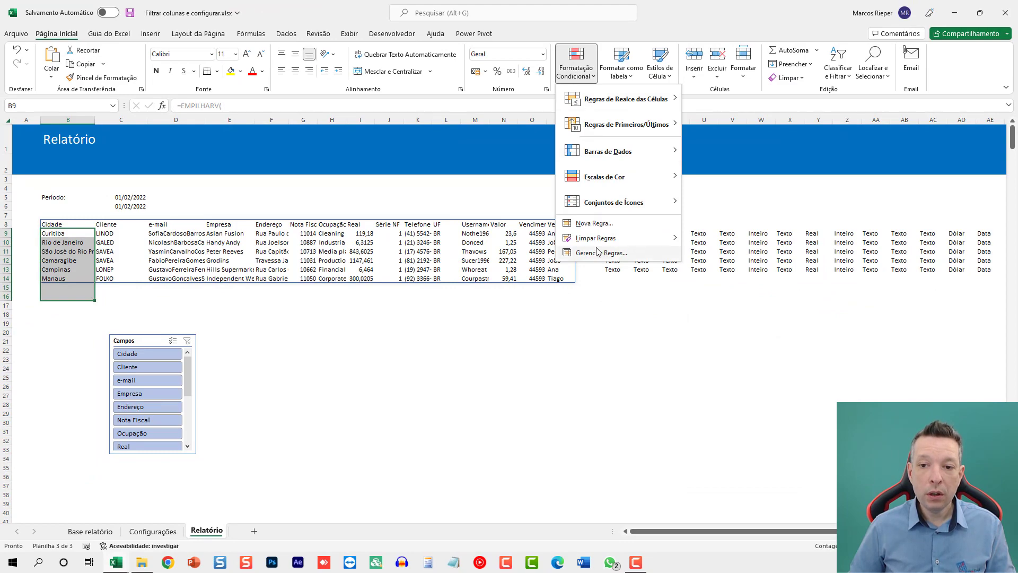
{"action": "left_click", "coordinate": [594, 253]}
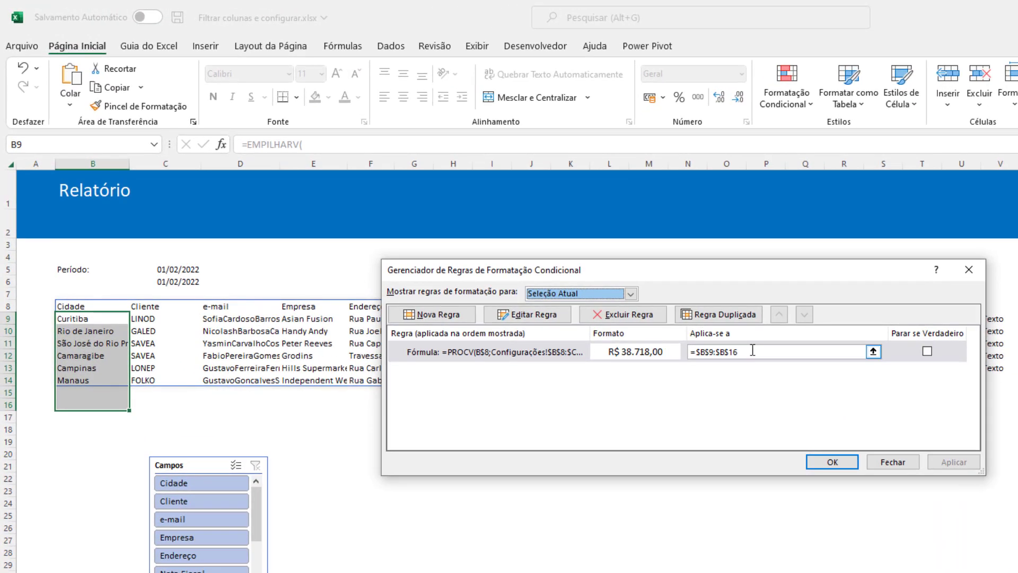
{"action": "left_click_drag", "start_coordinate": [65, 319], "coordinate": [769, 570]}
{"action": "key", "text": "Return"}
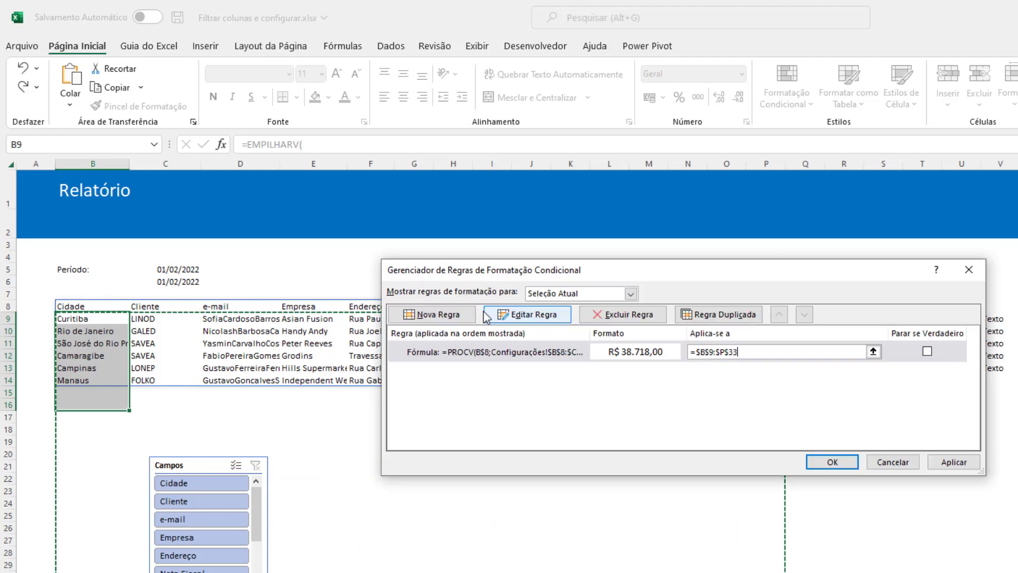
{"action": "key", "text": "BackSpace"}
{"action": "type", "text": "0000"}
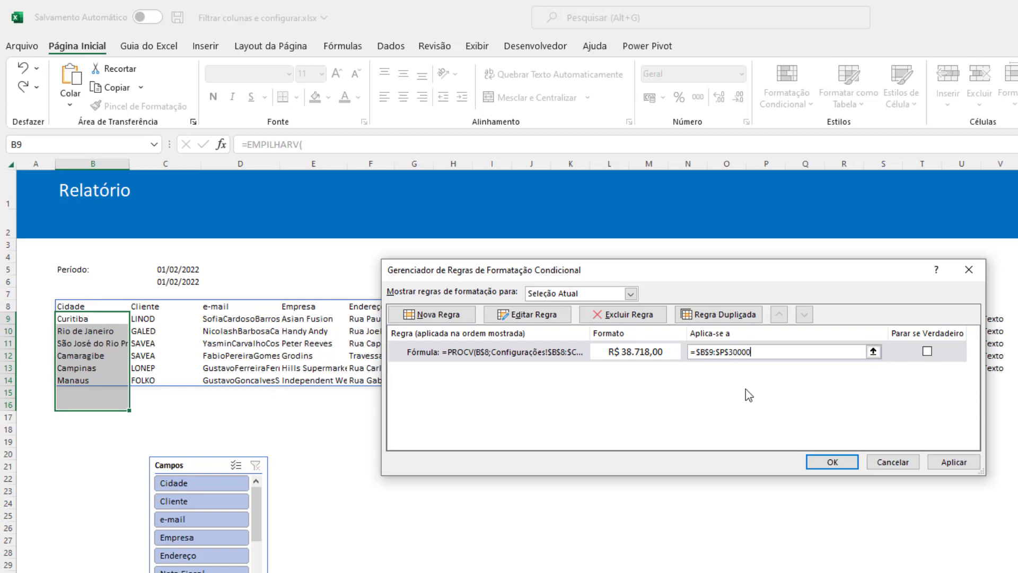
{"action": "left_click", "coordinate": [953, 461]}
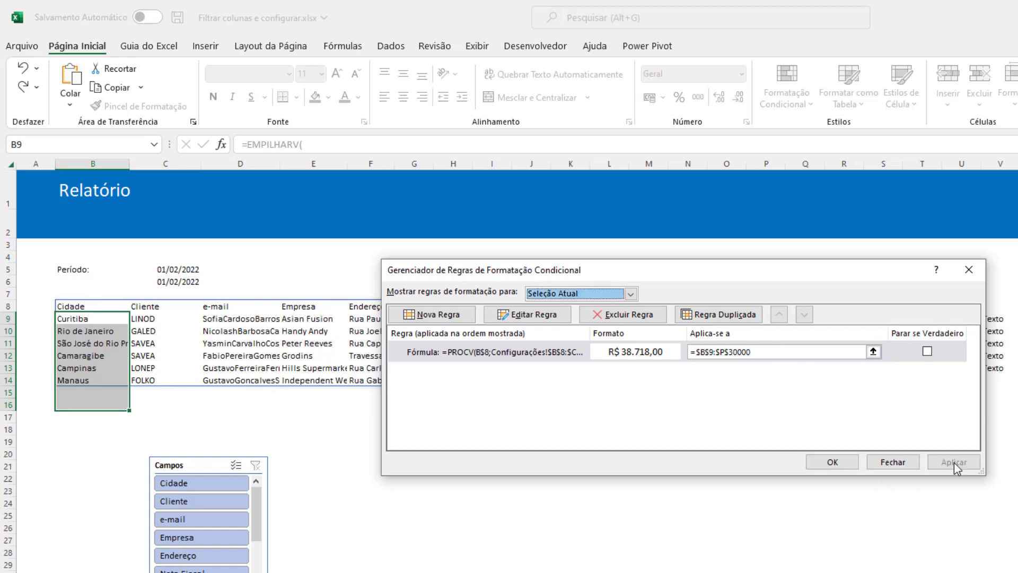
{"action": "left_click", "coordinate": [832, 462]}
{"action": "left_click", "coordinate": [371, 243]}
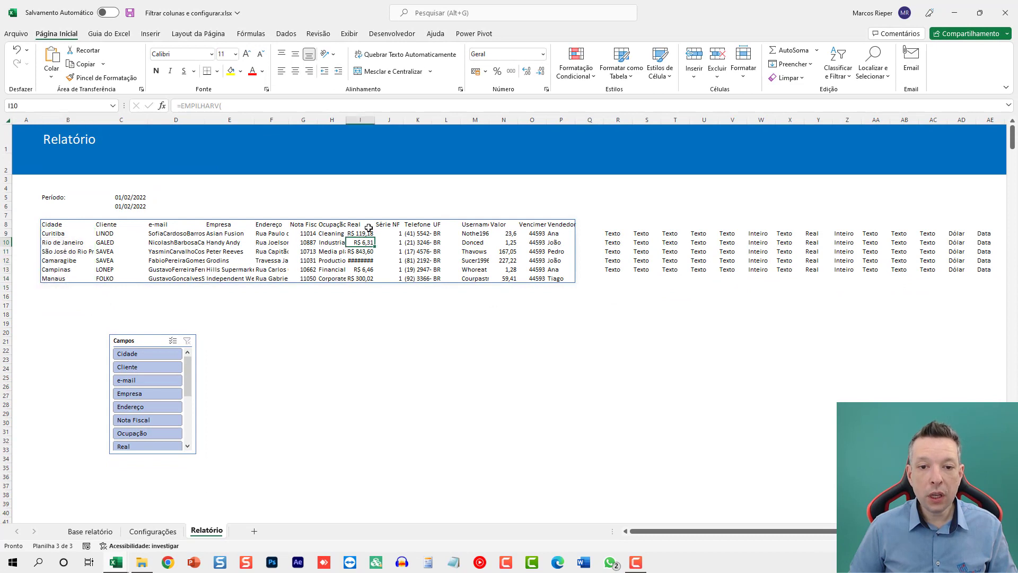
{"action": "left_click_drag", "start_coordinate": [377, 122], "coordinate": [383, 123]}
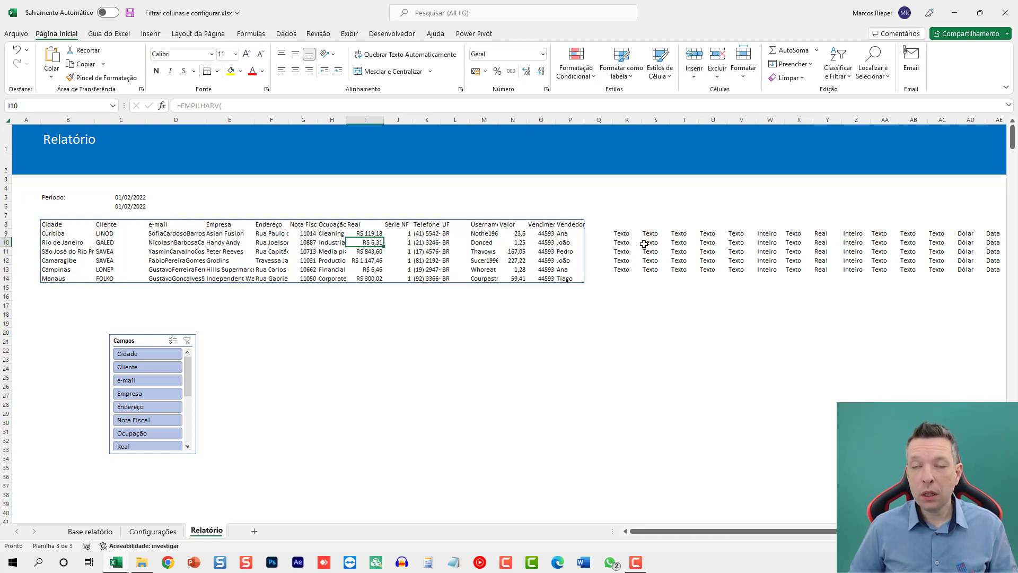
Step: Starting from cell B9, duplicate the R$ conditional formatting rule
{"action": "left_click", "coordinate": [64, 241]}
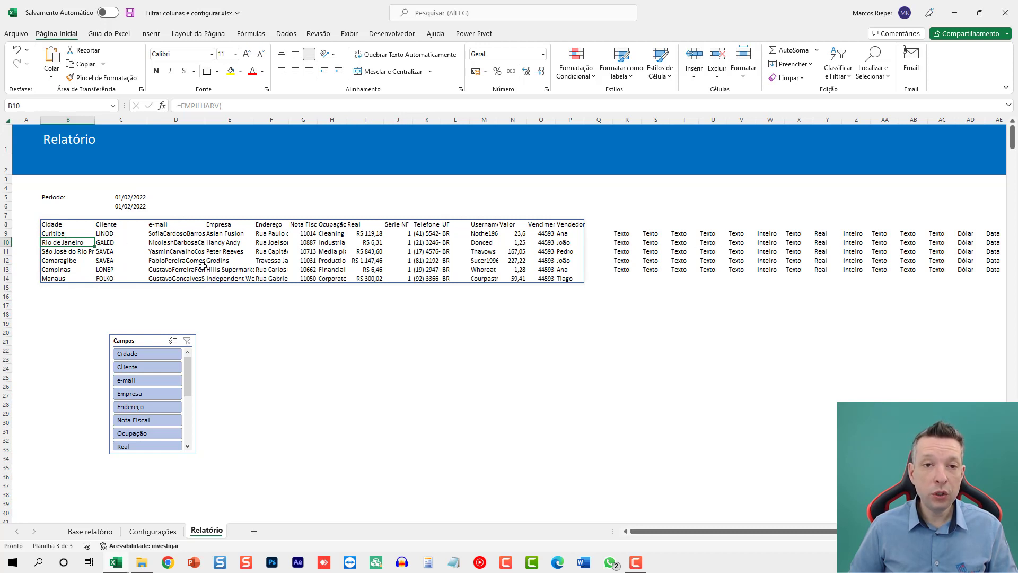
{"action": "left_click", "coordinate": [63, 233]}
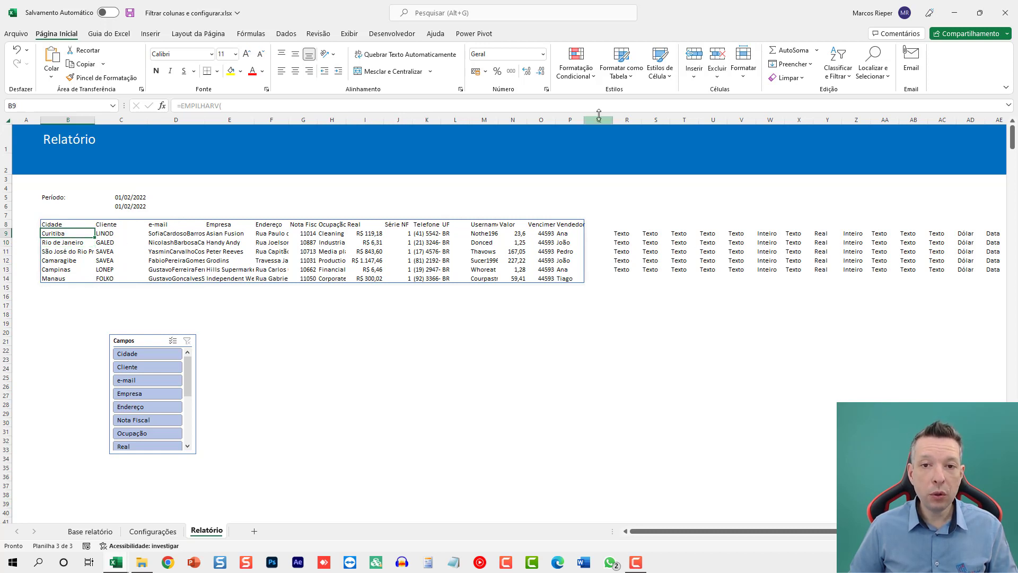
{"action": "left_click", "coordinate": [576, 69]}
{"action": "left_click", "coordinate": [604, 253]}
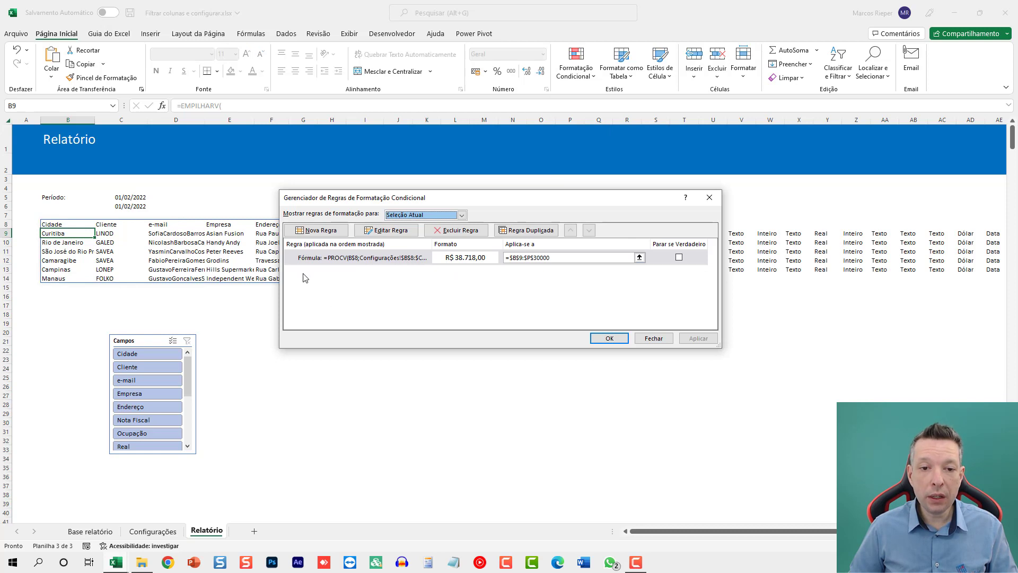
{"action": "left_click", "coordinate": [314, 262]}
{"action": "left_click_drag", "start_coordinate": [410, 201], "coordinate": [370, 307]}
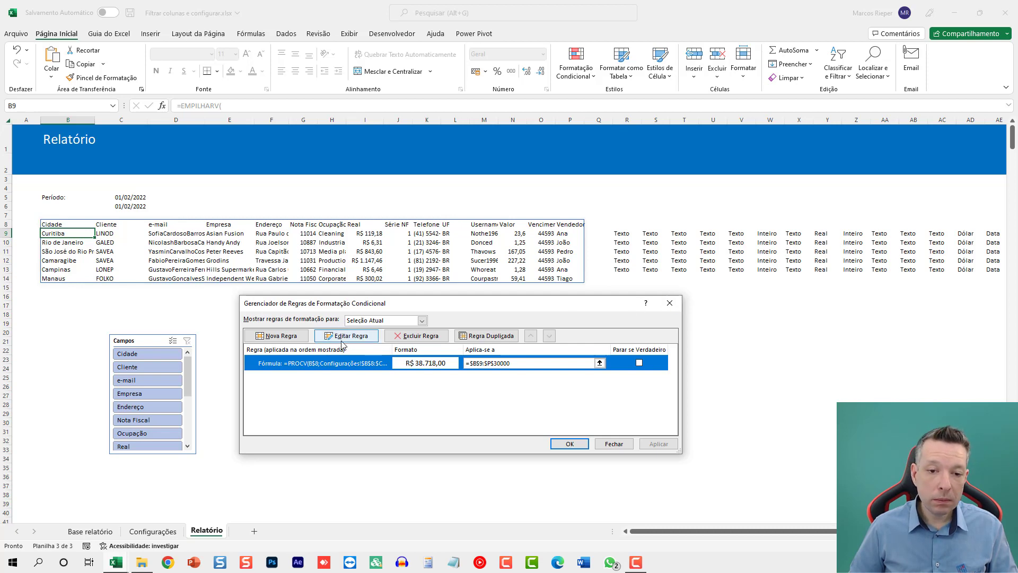
{"action": "left_click", "coordinate": [492, 339]}
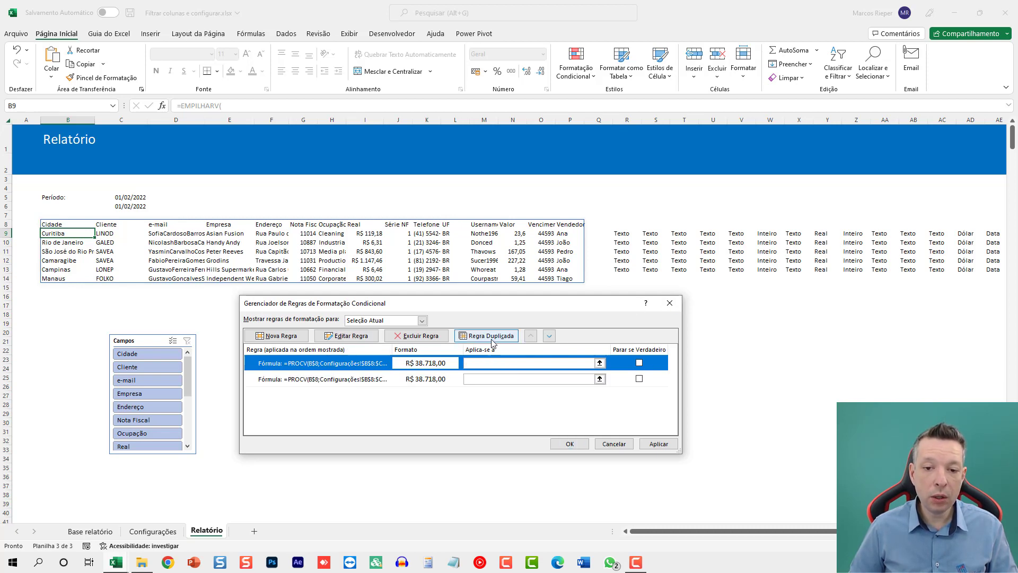
Step: Edit the second of the two R$ rules so its PROCV formula compares with "Dólar"
{"action": "left_click", "coordinate": [341, 380]}
{"action": "left_click", "coordinate": [345, 336]}
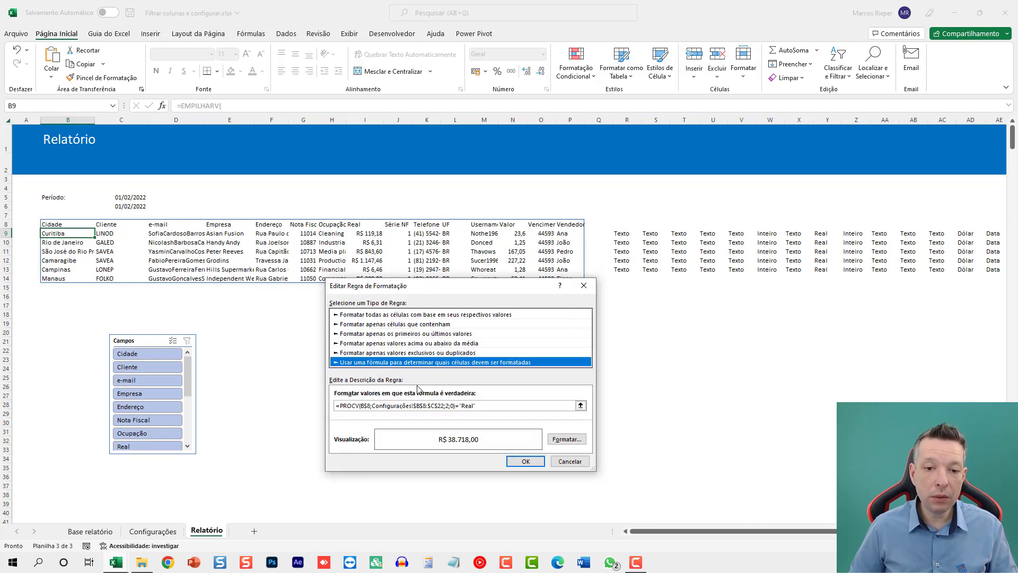
{"action": "double_click", "coordinate": [468, 406]}
{"action": "type", "text": "Dólar"}
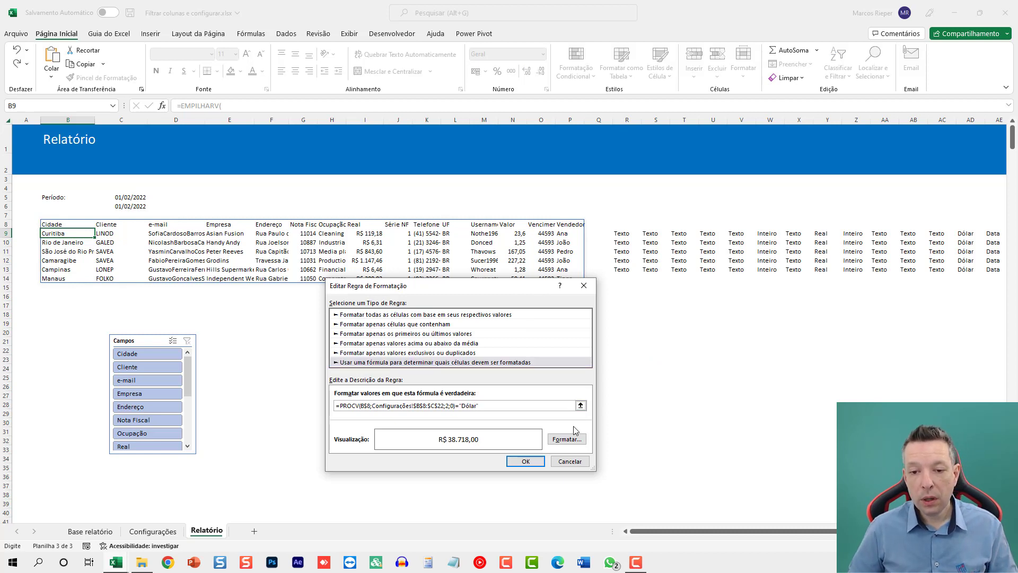
Step: Give the Dólar rule the Moeda format with symbol $ Inglês (Estados Unidos) and apply the rules
{"action": "left_click", "coordinate": [567, 439]}
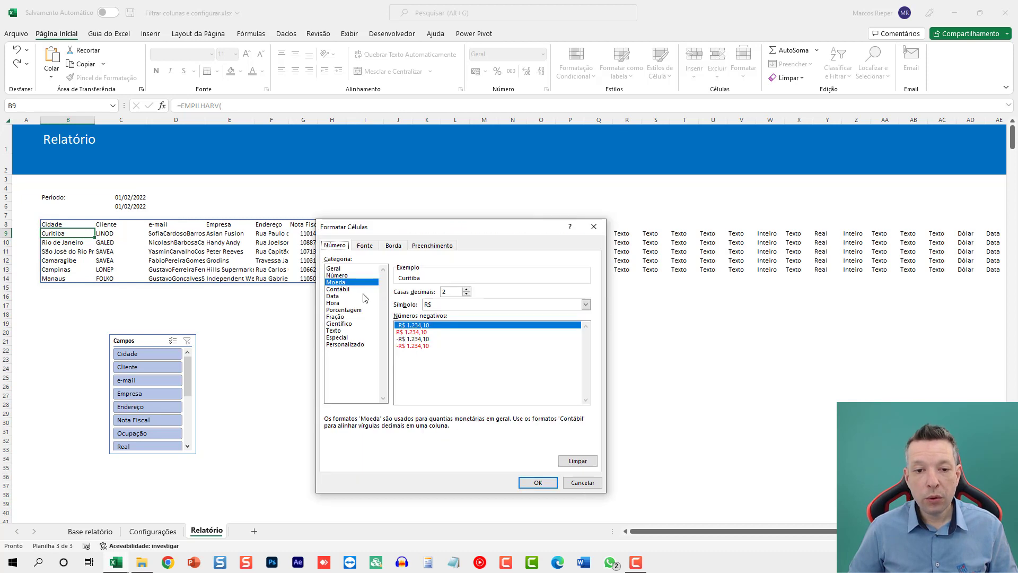
{"action": "left_click", "coordinate": [586, 304]}
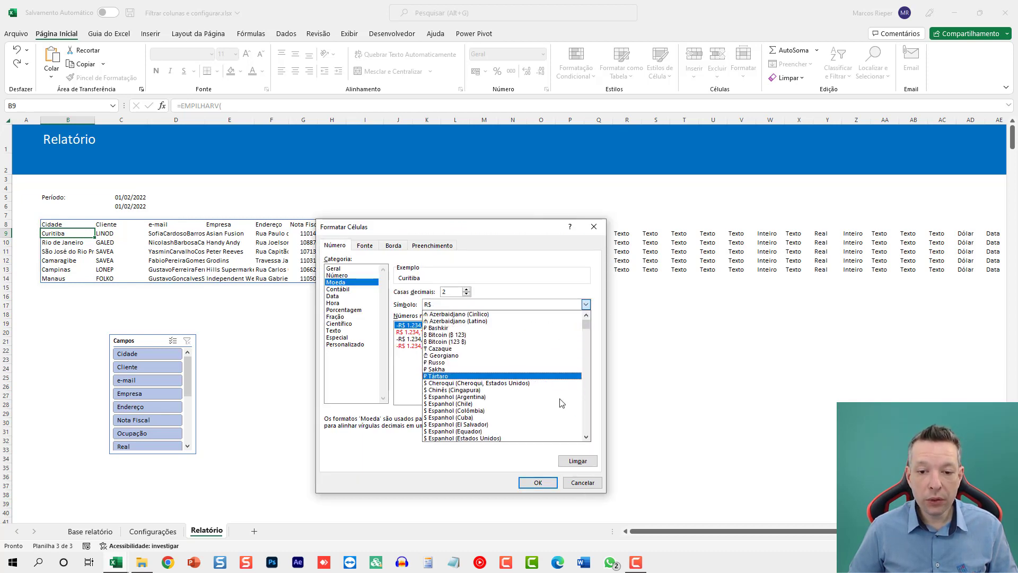
{"action": "scroll", "coordinate": [556, 400], "scroll_direction": "down", "scroll_amount": 4}
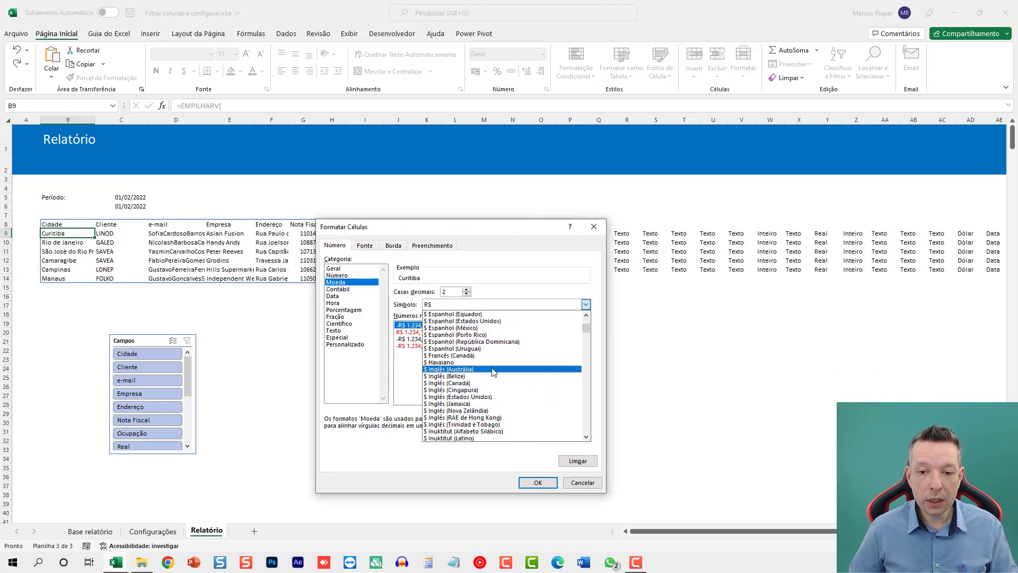
{"action": "left_click", "coordinate": [487, 398]}
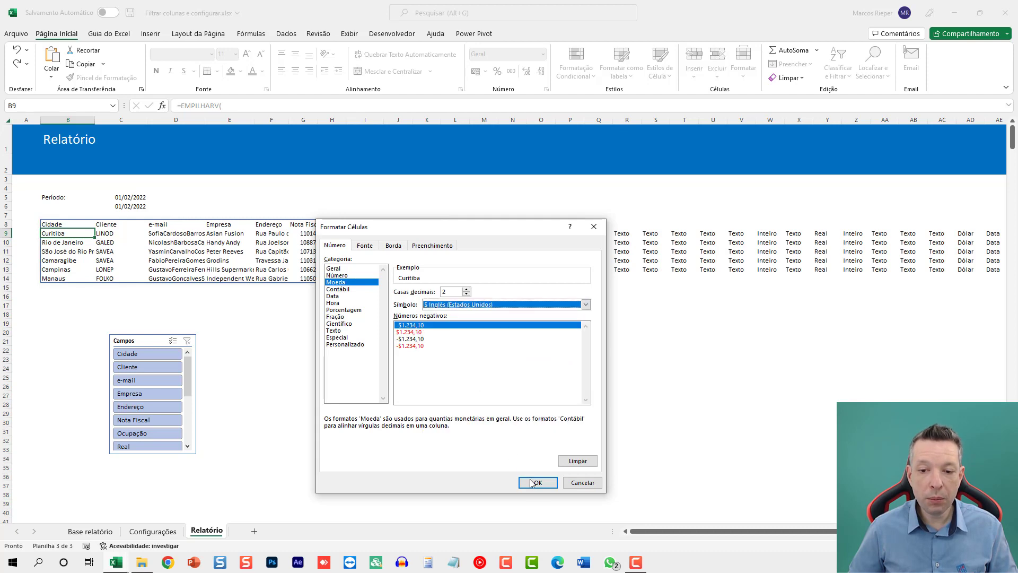
{"action": "left_click", "coordinate": [535, 483]}
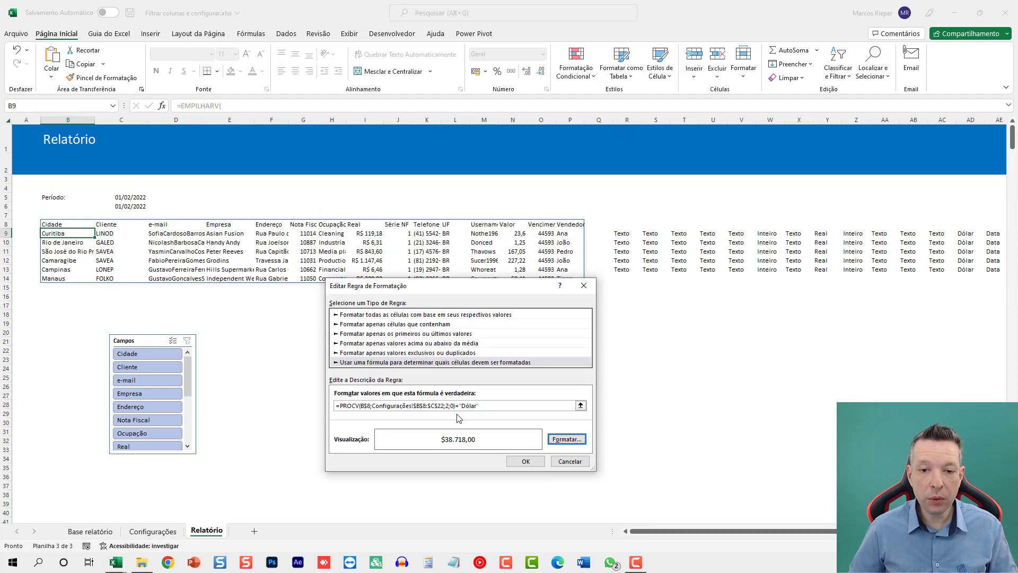
{"action": "left_click", "coordinate": [526, 463]}
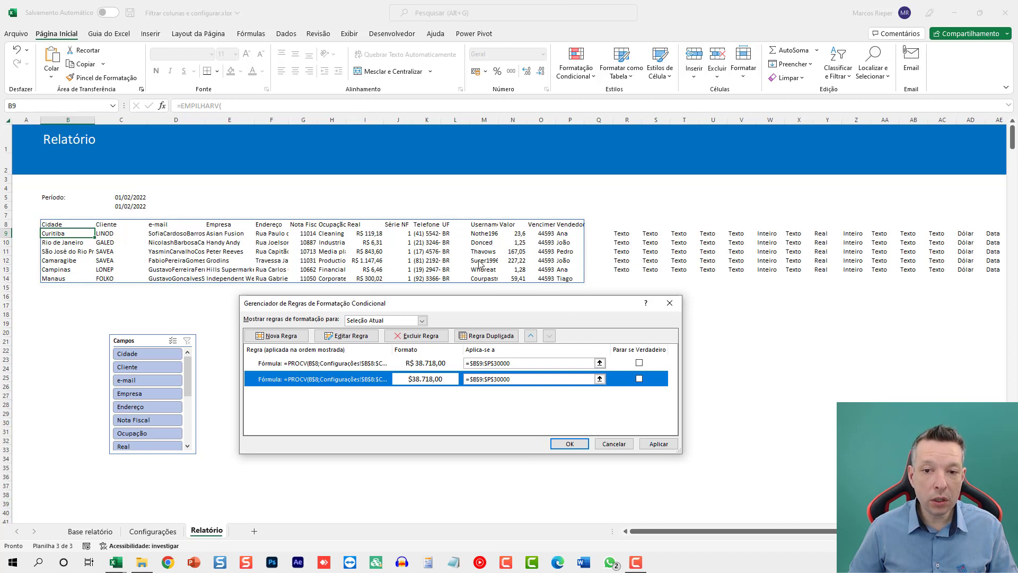
{"action": "left_click", "coordinate": [658, 444]}
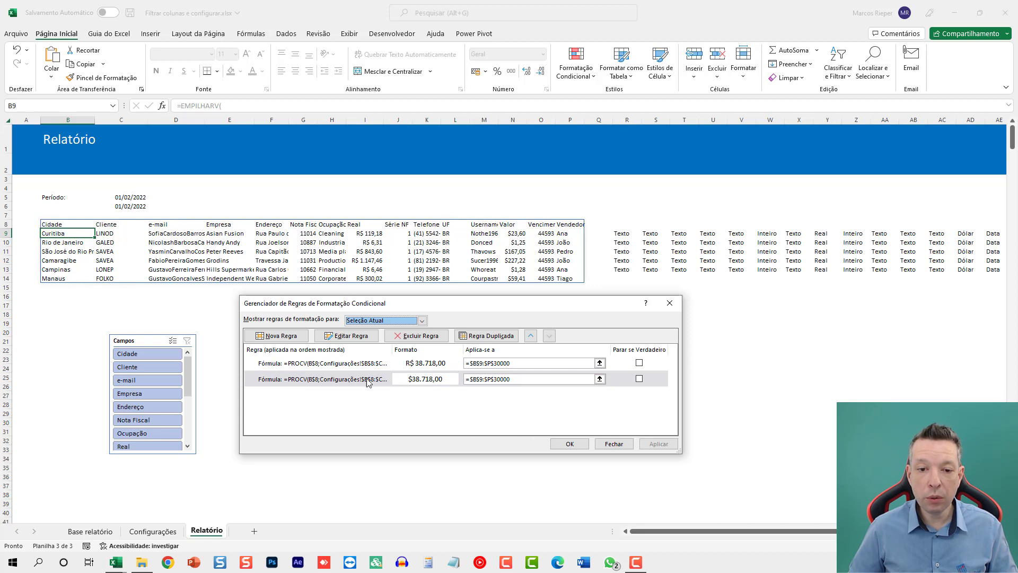
Step: Duplicate the Dólar rule and change the copy's PROCV formula to compare with "Data"
{"action": "left_click", "coordinate": [483, 340]}
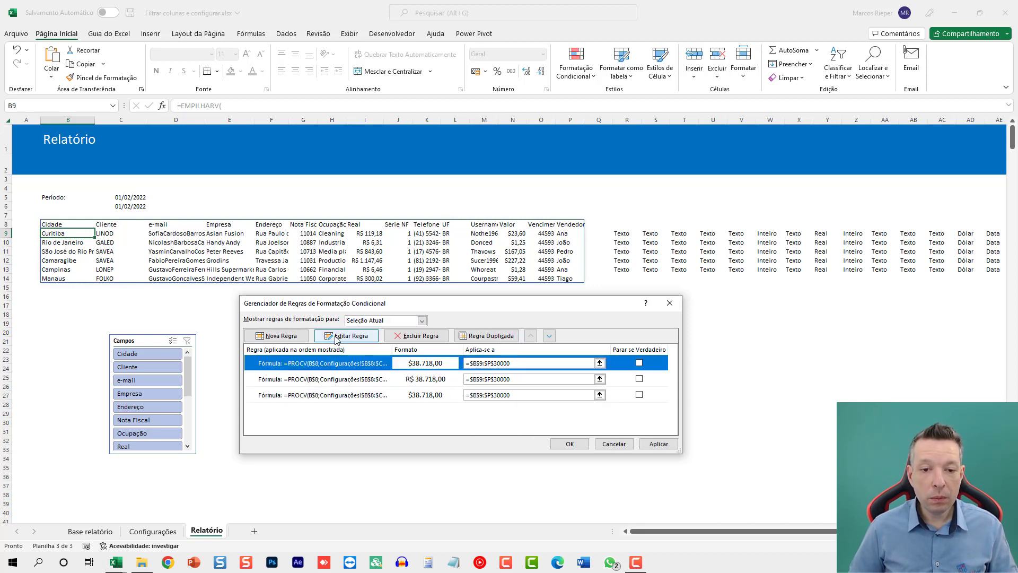
{"action": "left_click", "coordinate": [353, 336]}
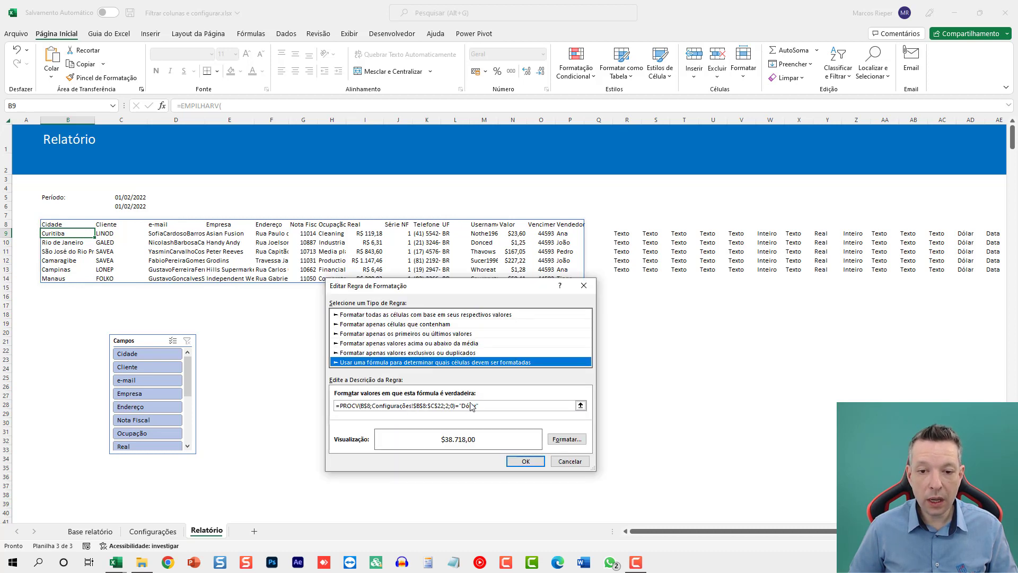
{"action": "double_click", "coordinate": [469, 406]}
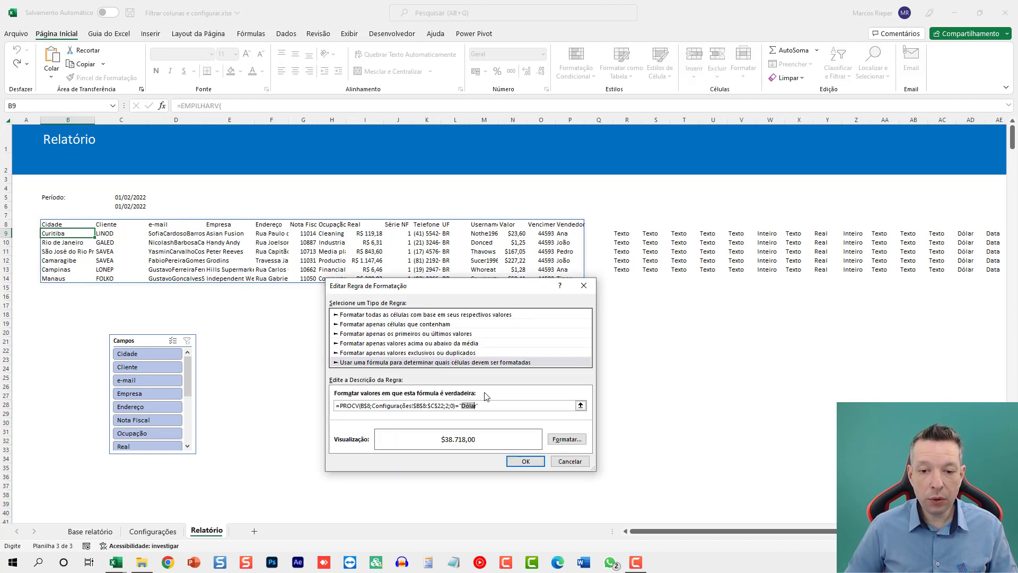
{"action": "key", "text": "BackSpace"}
{"action": "type", "text": "Data"}
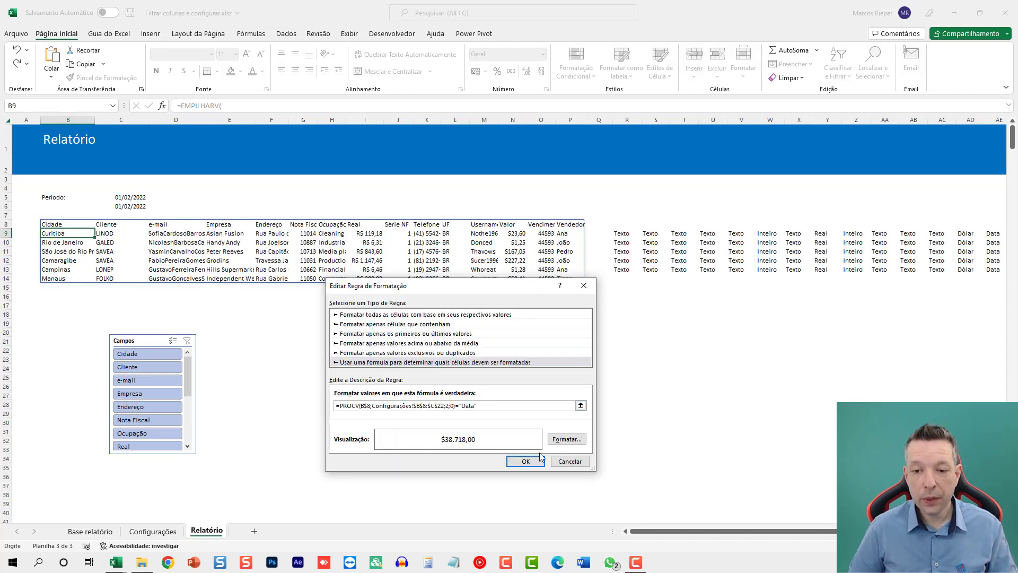
Step: Apply the Data number format *14/03/2012 to the new rule, save the rules, and autofit the Vencimento column
{"action": "left_click", "coordinate": [565, 439]}
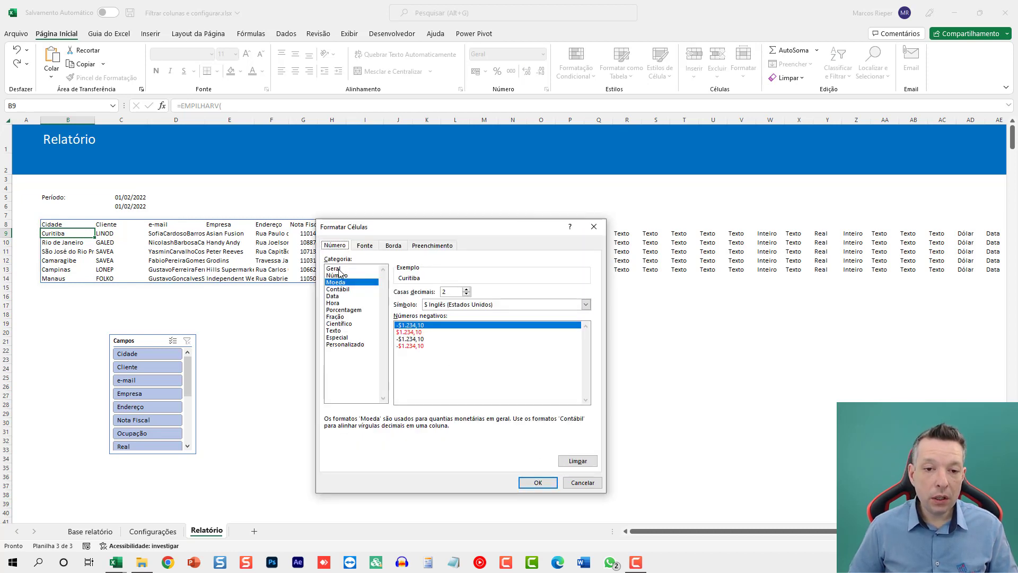
{"action": "left_click", "coordinate": [338, 296]}
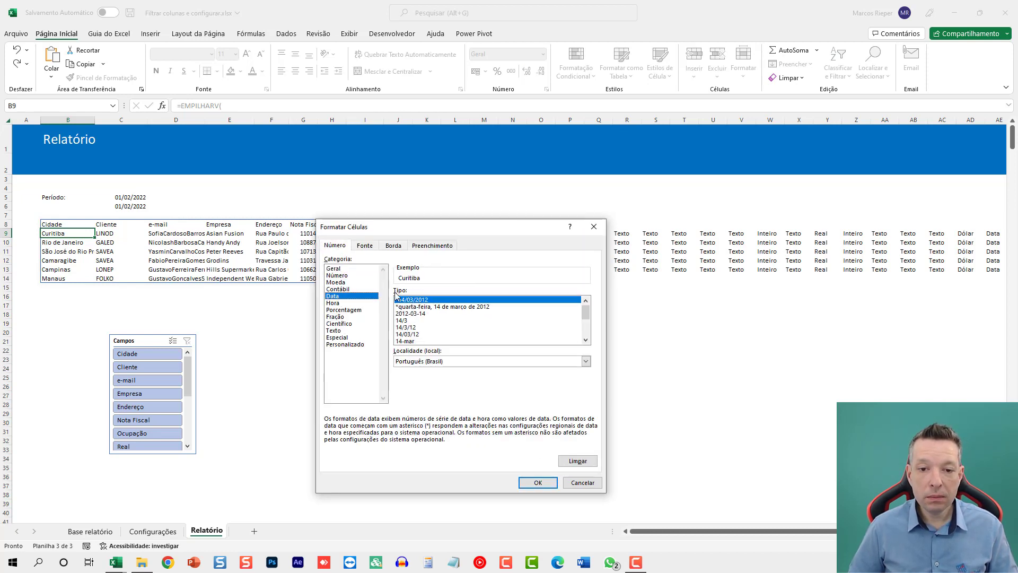
{"action": "left_click", "coordinate": [548, 483]}
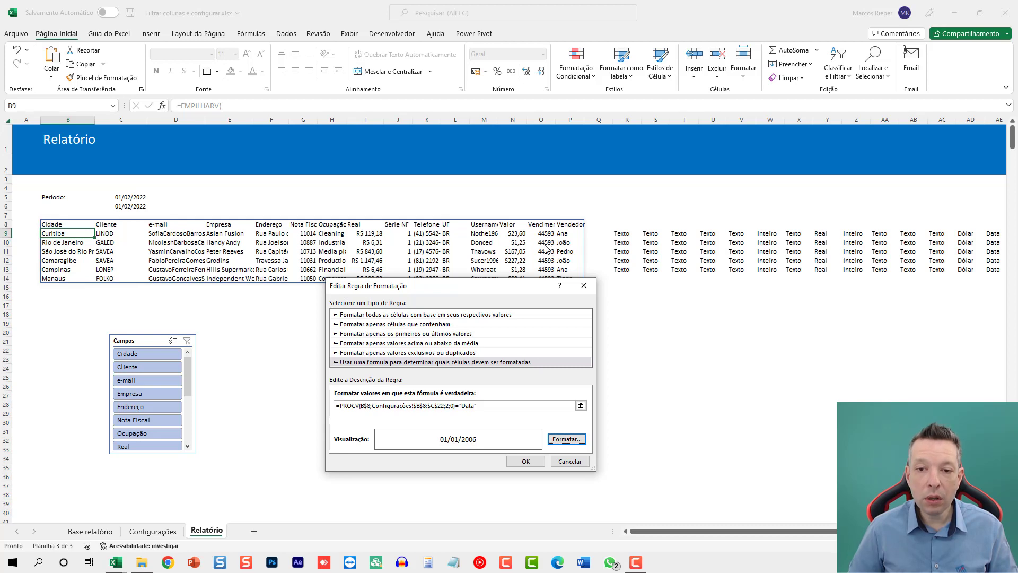
{"action": "left_click", "coordinate": [536, 460]}
{"action": "left_click", "coordinate": [656, 445]}
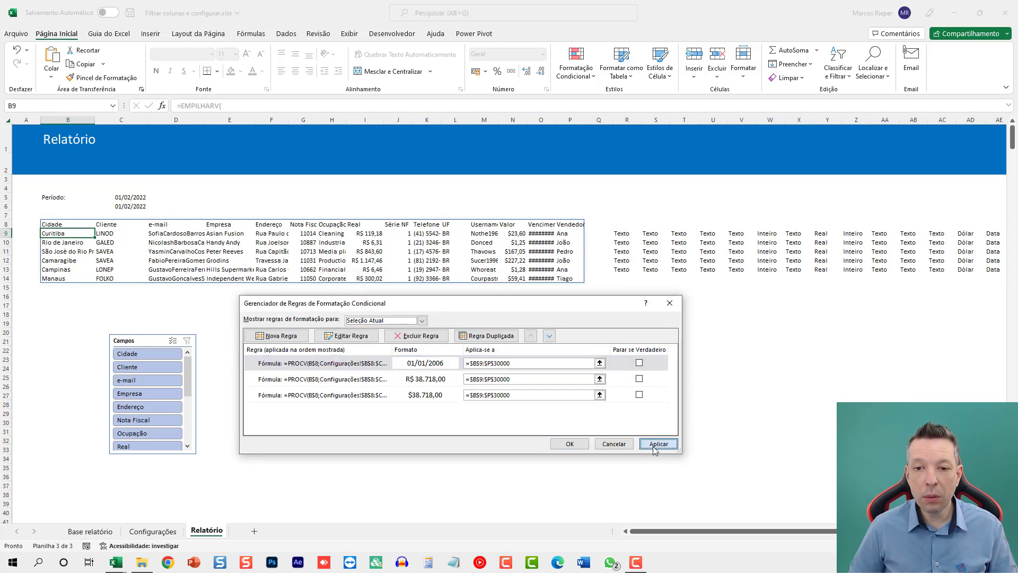
{"action": "left_click", "coordinate": [572, 445]}
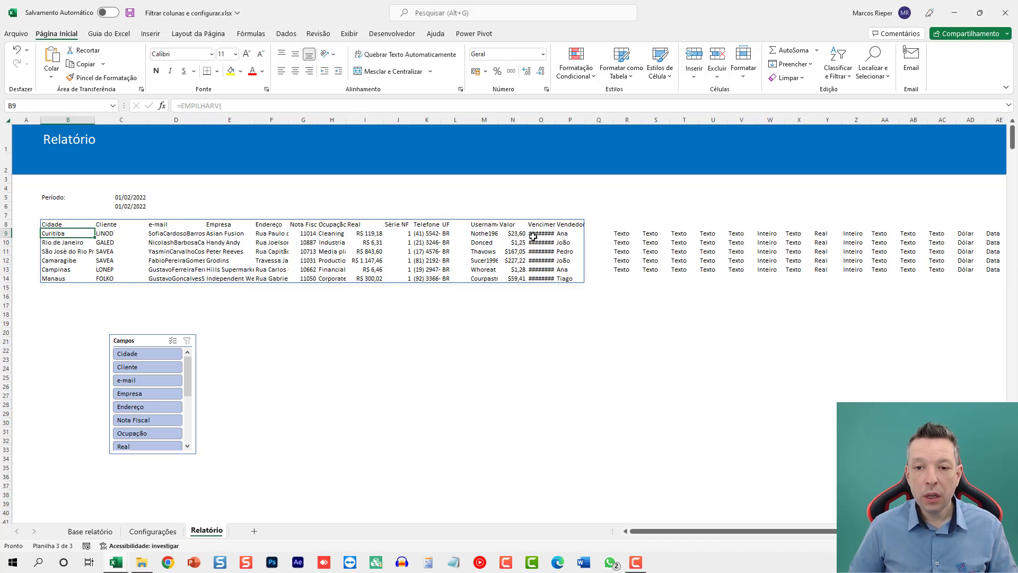
{"action": "double_click", "coordinate": [559, 122]}
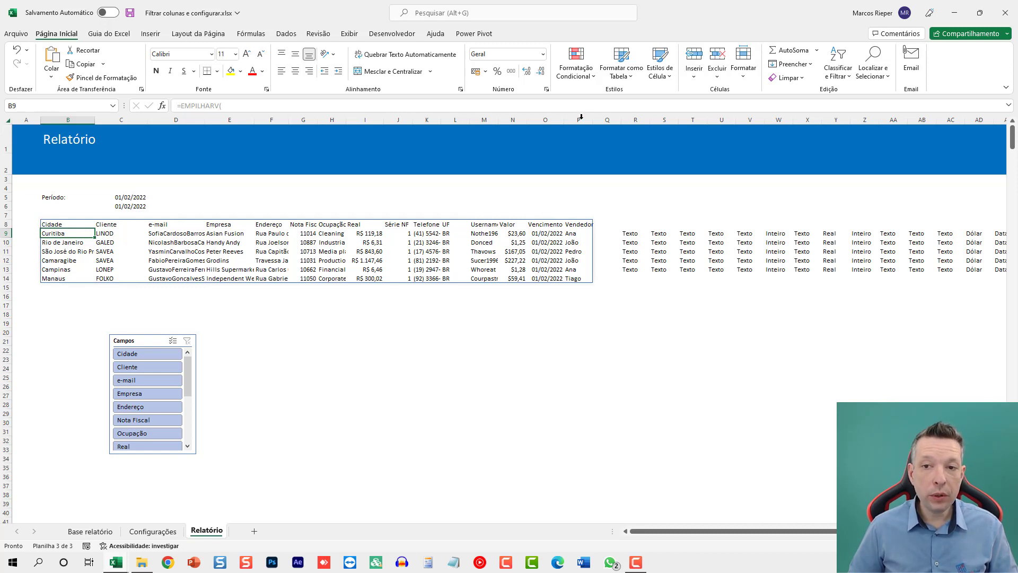
Step: Duplicate the Data conditional formatting rule and change the copy's PROCV formula to compare with "Texto"
{"action": "left_click", "coordinate": [577, 61]}
{"action": "left_click", "coordinate": [598, 264]}
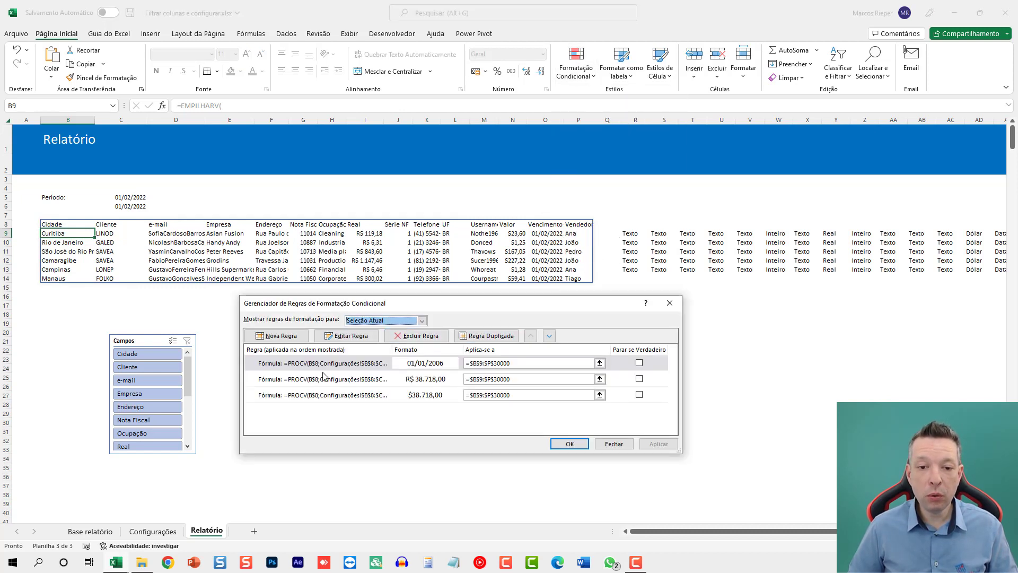
{"action": "left_click", "coordinate": [311, 363]}
{"action": "left_click", "coordinate": [487, 335]}
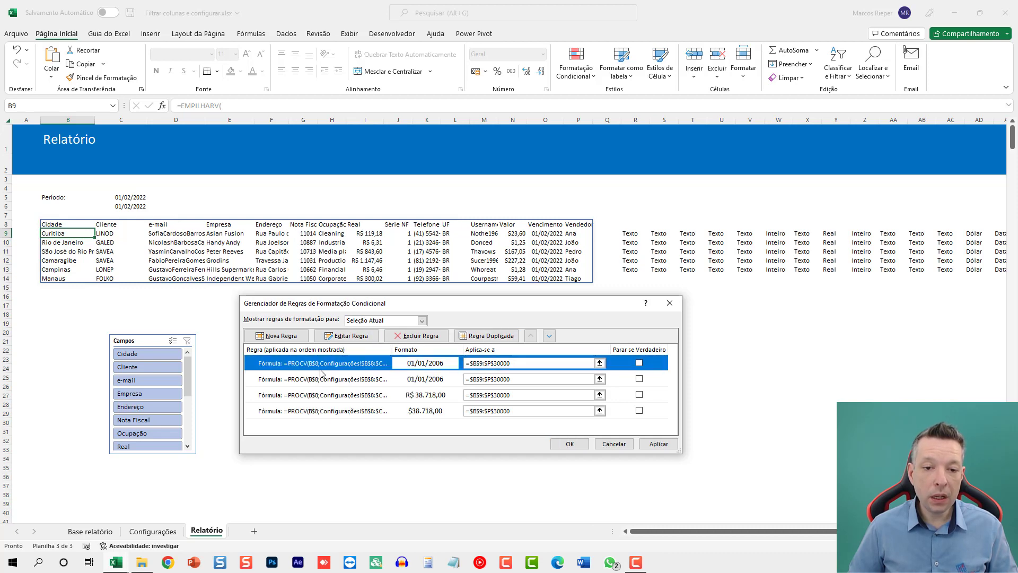
{"action": "left_click", "coordinate": [347, 335]}
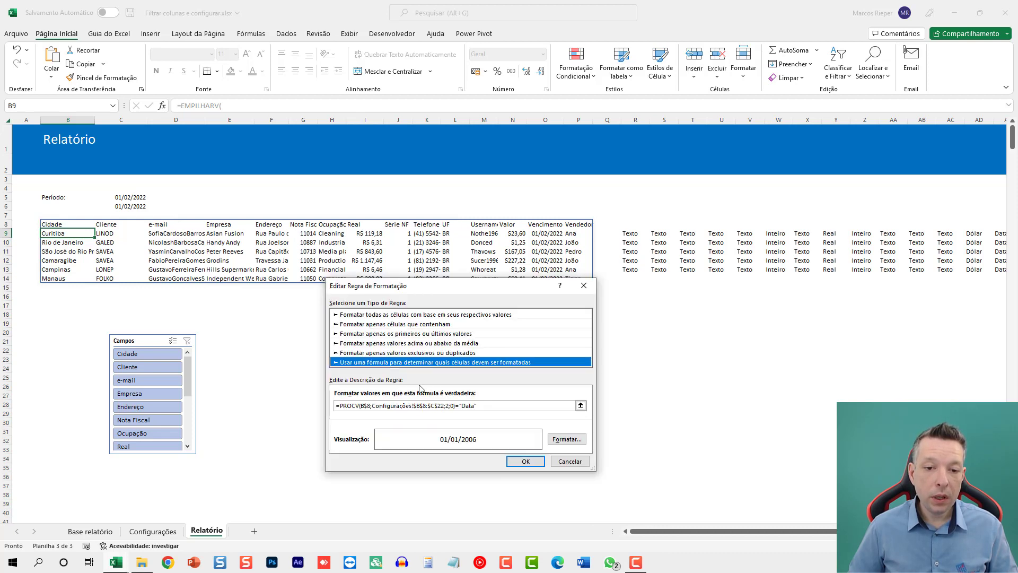
{"action": "double_click", "coordinate": [472, 406]}
{"action": "type", "text": "Tex"}
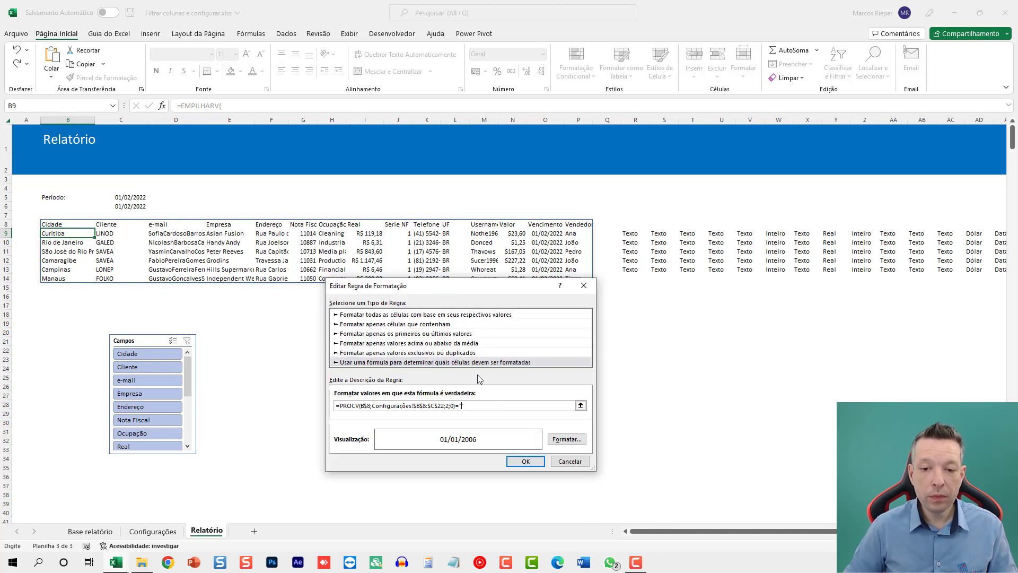
{"action": "type", "text": "to\""}
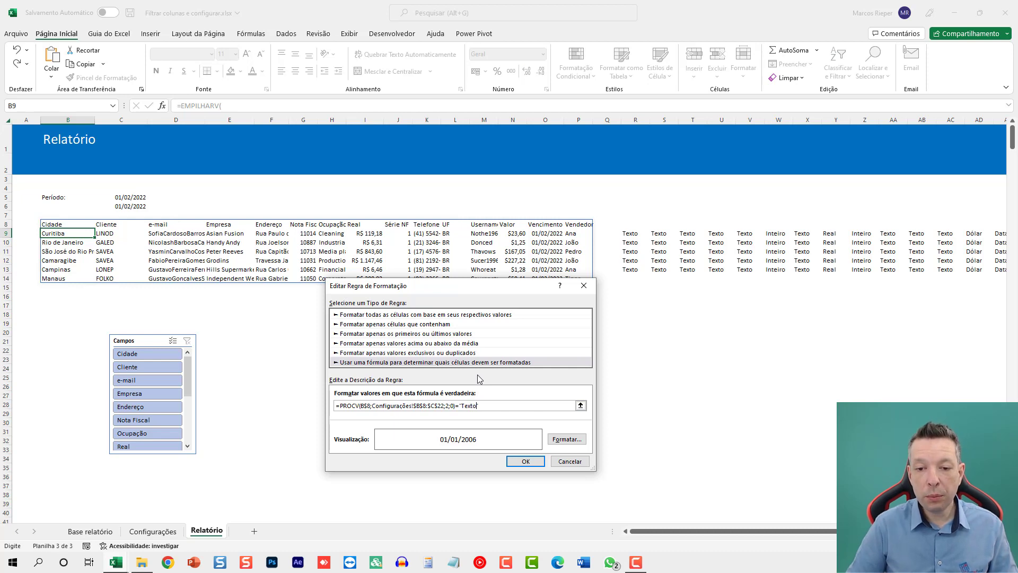
Step: Give the "Texto" rule the Texto number format and apply the rules
{"action": "left_click", "coordinate": [566, 439]}
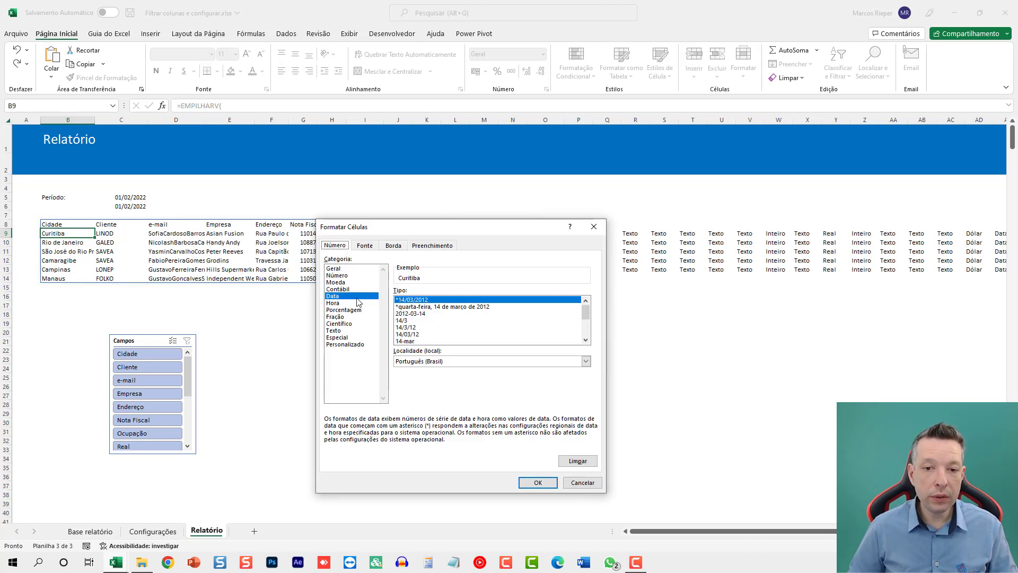
{"action": "left_click", "coordinate": [363, 246]}
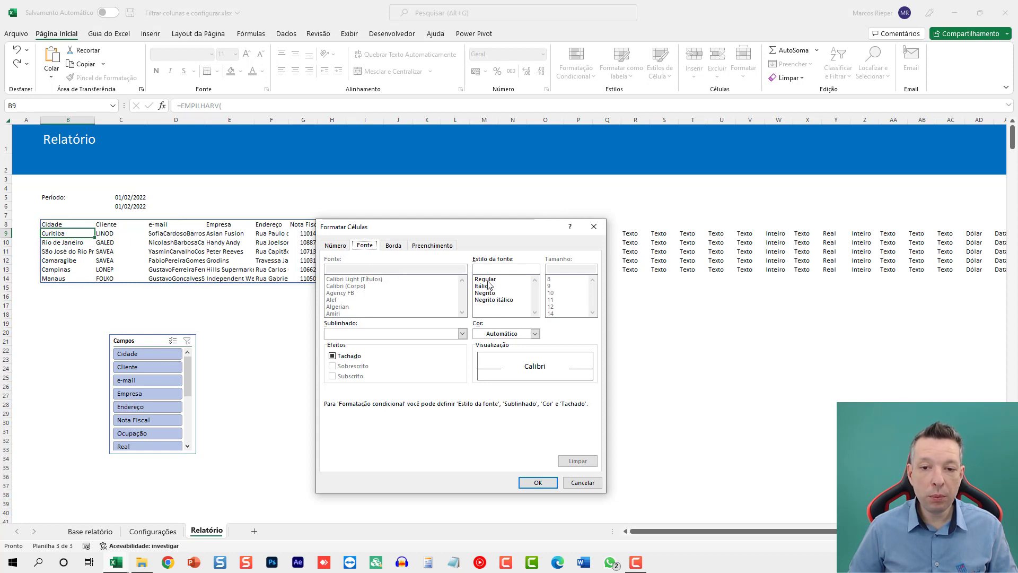
{"action": "left_click", "coordinate": [432, 245]}
{"action": "left_click", "coordinate": [393, 246]}
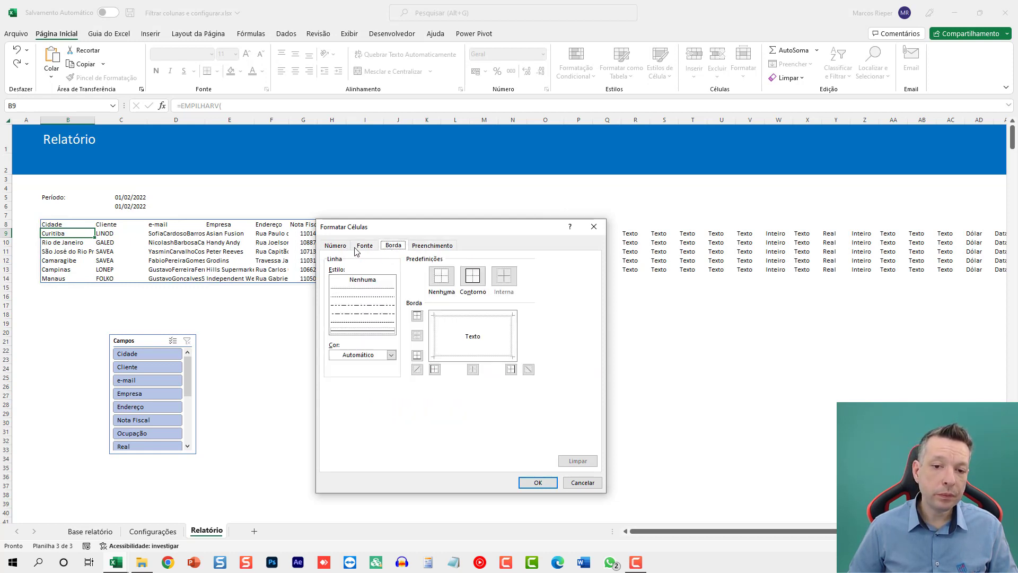
{"action": "left_click", "coordinate": [336, 246]}
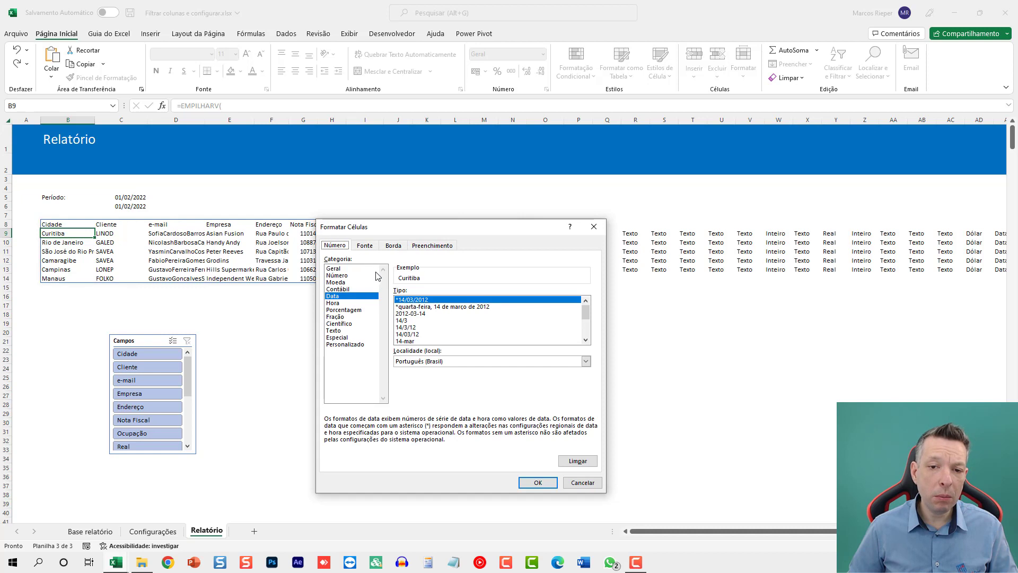
{"action": "left_click", "coordinate": [334, 330]}
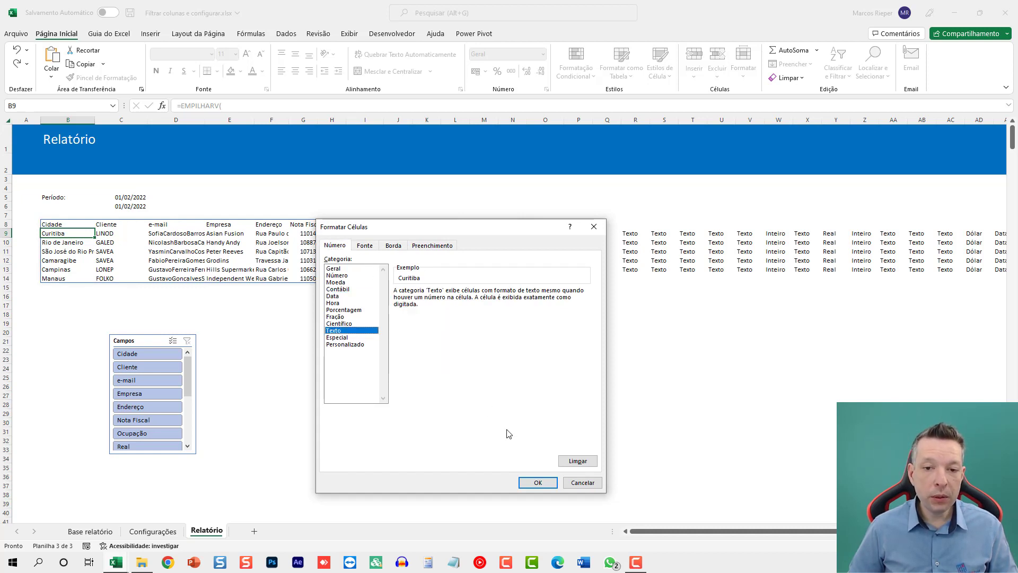
{"action": "left_click", "coordinate": [537, 482]}
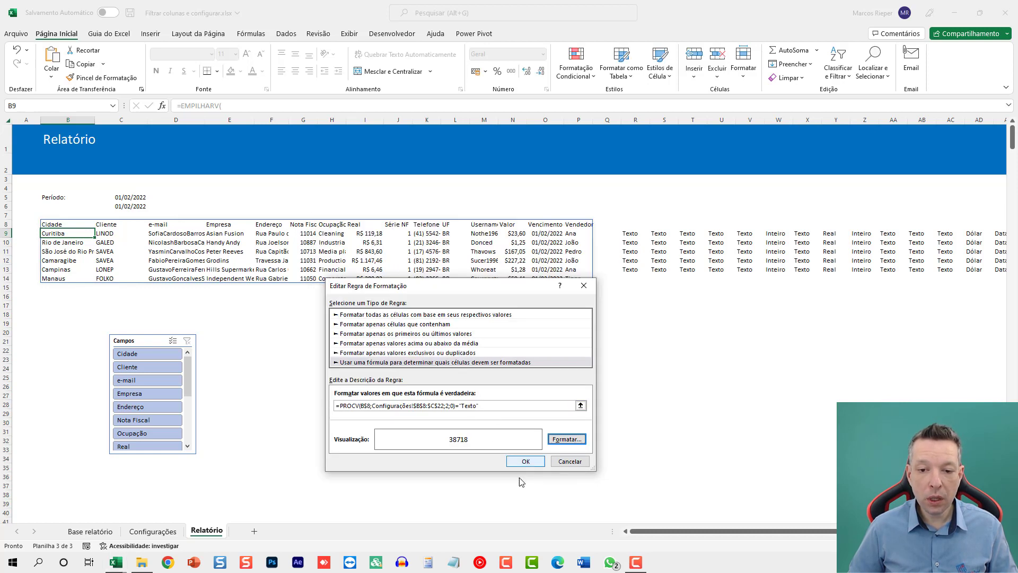
{"action": "left_click", "coordinate": [530, 462]}
{"action": "left_click", "coordinate": [647, 442]}
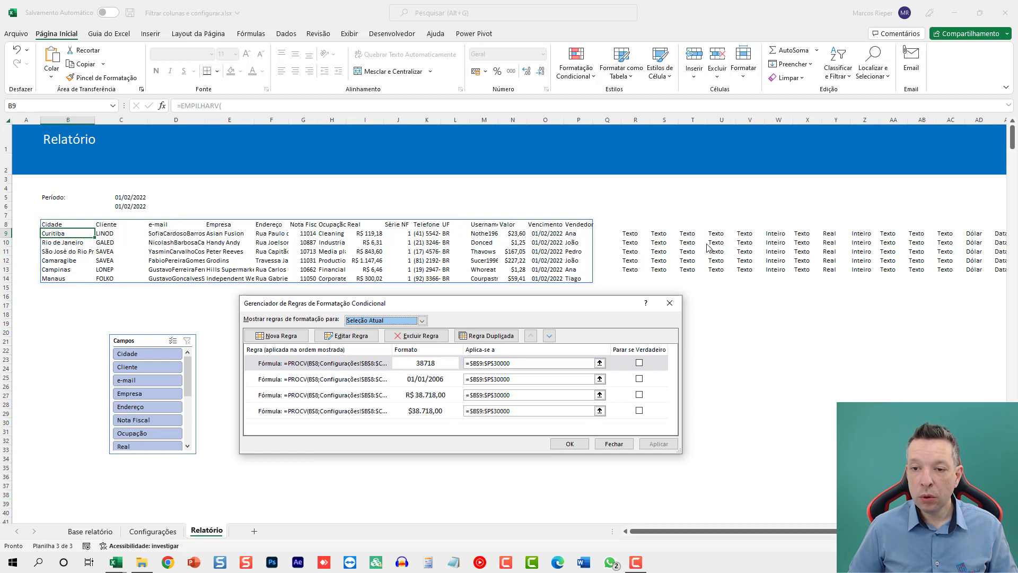
Step: Duplicate the Texto rule and change the copy's PROCV formula to compare with "Inteiro"
{"action": "left_click", "coordinate": [324, 363]}
{"action": "left_click", "coordinate": [487, 335]}
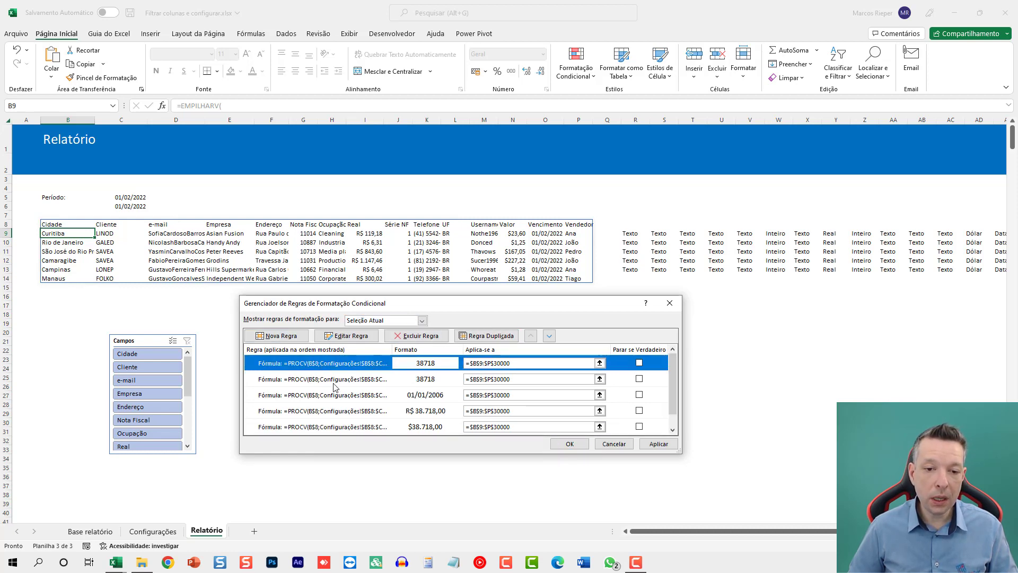
{"action": "left_click", "coordinate": [347, 339]}
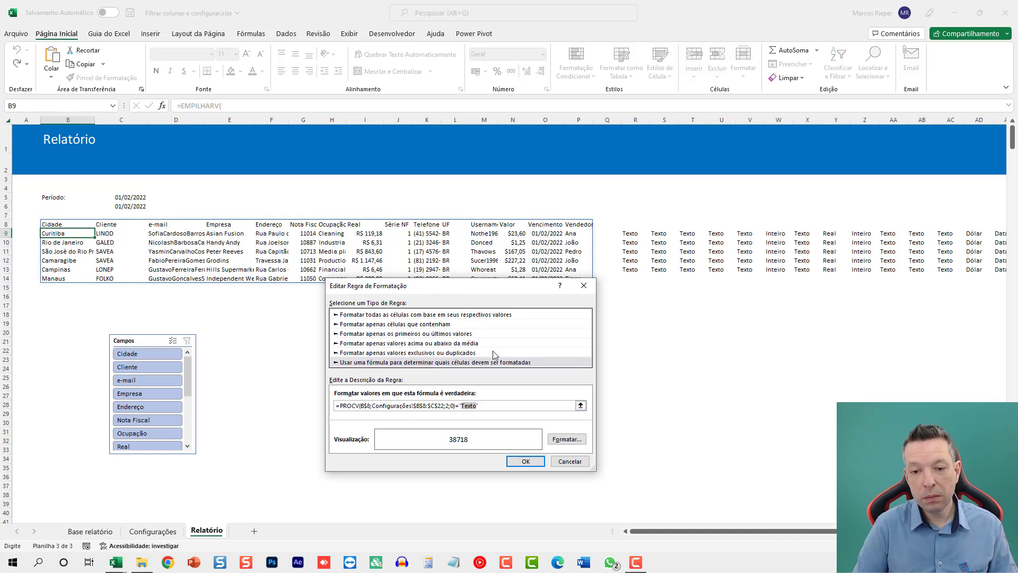
{"action": "type", "text": "Inteiro"}
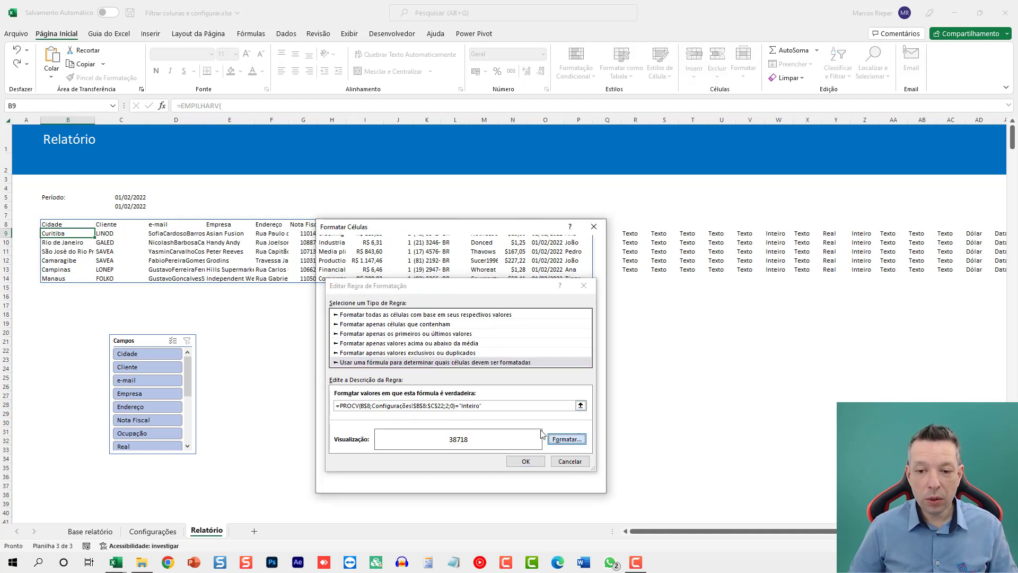
Step: Give the "Inteiro" rule the Número format with 0 decimal places and save the rules
{"action": "left_click", "coordinate": [565, 438]}
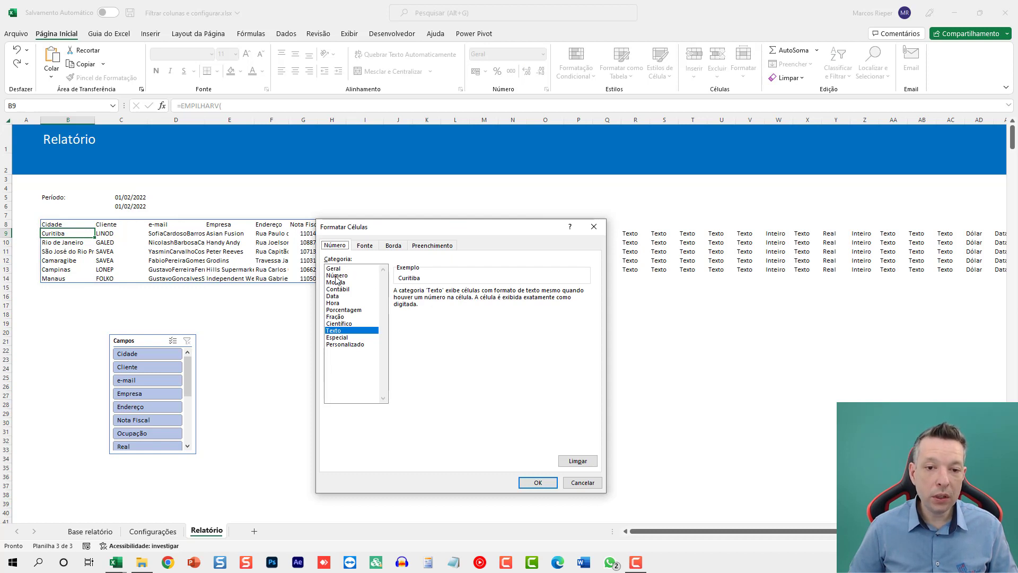
{"action": "left_click", "coordinate": [337, 275]}
{"action": "left_click", "coordinate": [466, 295]}
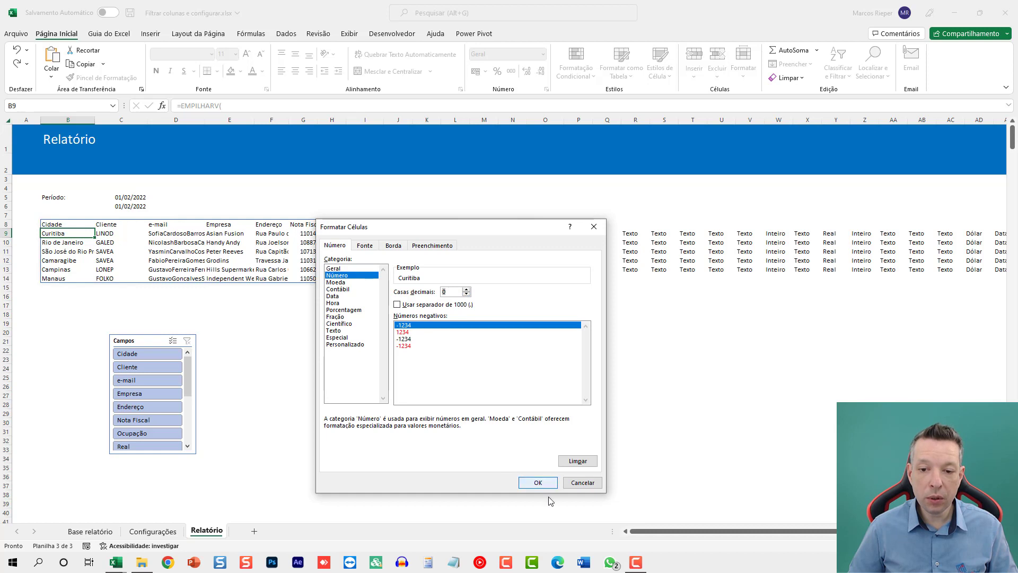
{"action": "left_click", "coordinate": [538, 483]}
{"action": "left_click", "coordinate": [525, 461]}
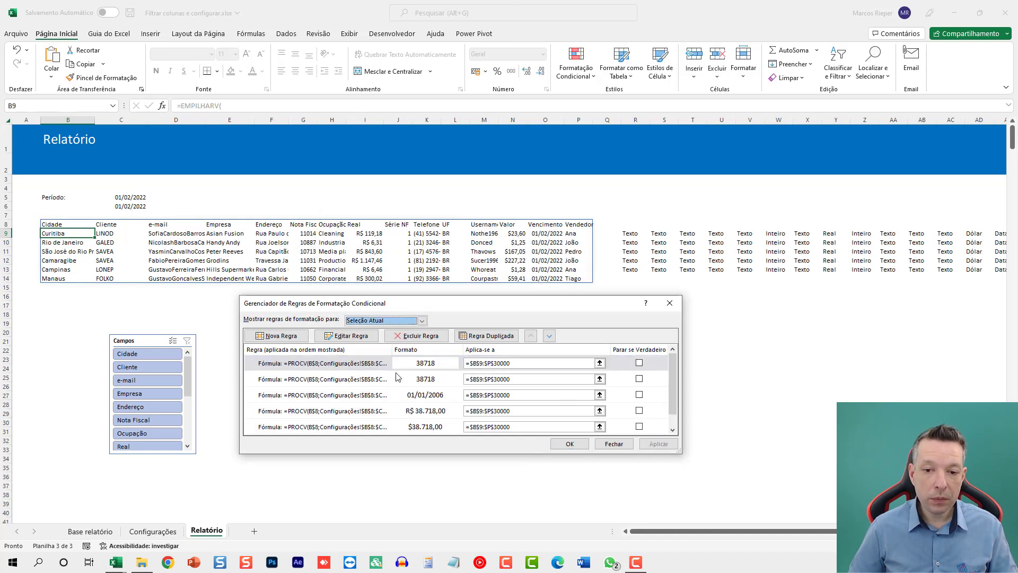
{"action": "left_click", "coordinate": [565, 444]}
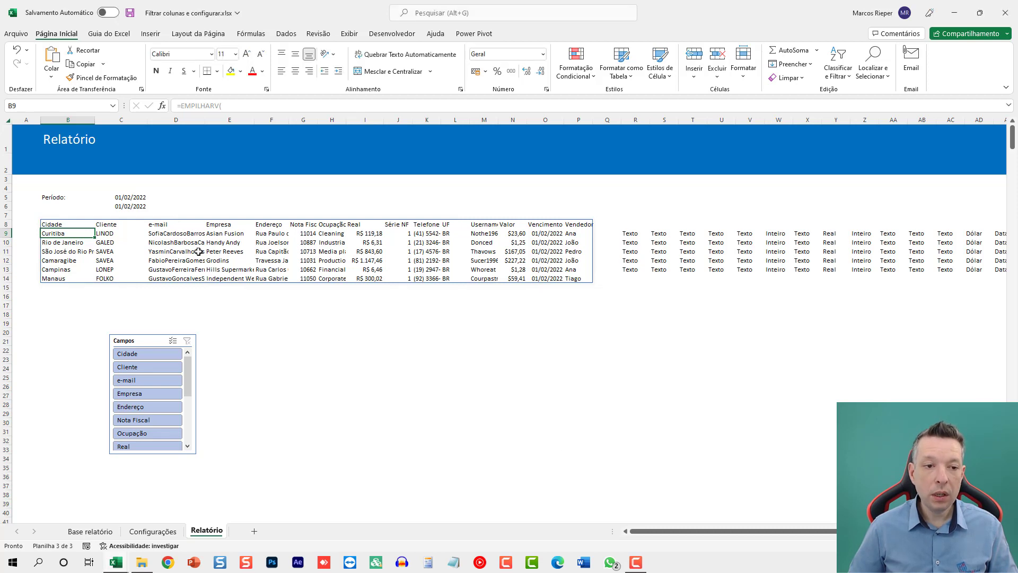
Step: Move the Campos slicer clear of the report table and delete the block of helper data-type labels starting at column R, row 9
{"action": "left_click_drag", "start_coordinate": [143, 340], "coordinate": [759, 316]}
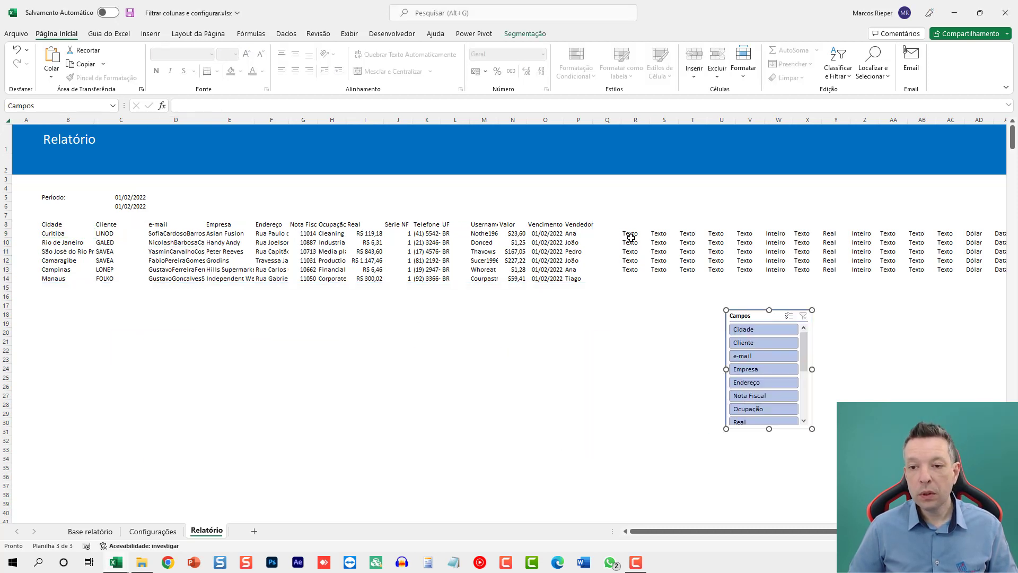
{"action": "left_click", "coordinate": [645, 235]}
{"action": "key", "text": "ctrl+shift+Down"}
{"action": "key", "text": "ctrl+shift+Right"}
{"action": "key", "text": "Delete"}
{"action": "key", "text": "Home"}
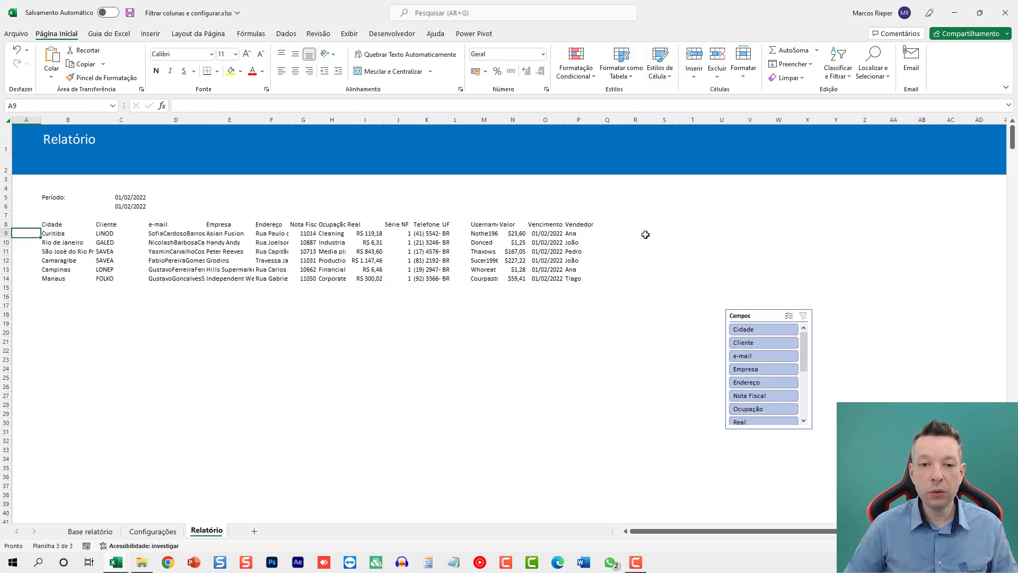
Step: Place the Campos slicer over the blue report banner and set it to hide its header and the items without data
{"action": "left_click_drag", "start_coordinate": [743, 312], "coordinate": [361, 138]}
{"action": "left_click", "coordinate": [467, 212]}
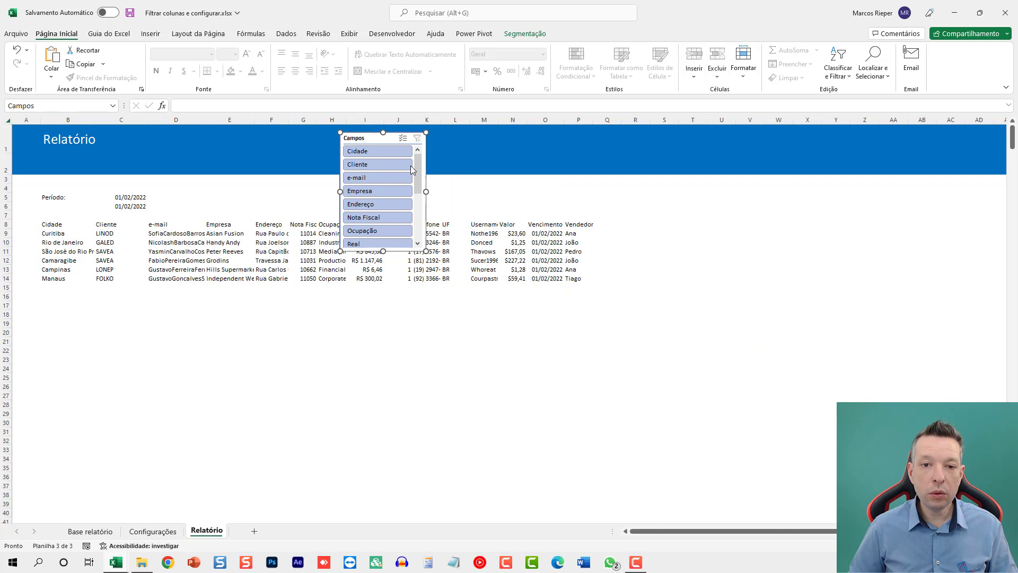
{"action": "right_click", "coordinate": [361, 137]}
{"action": "key", "text": "Escape"}
{"action": "right_click", "coordinate": [361, 137]}
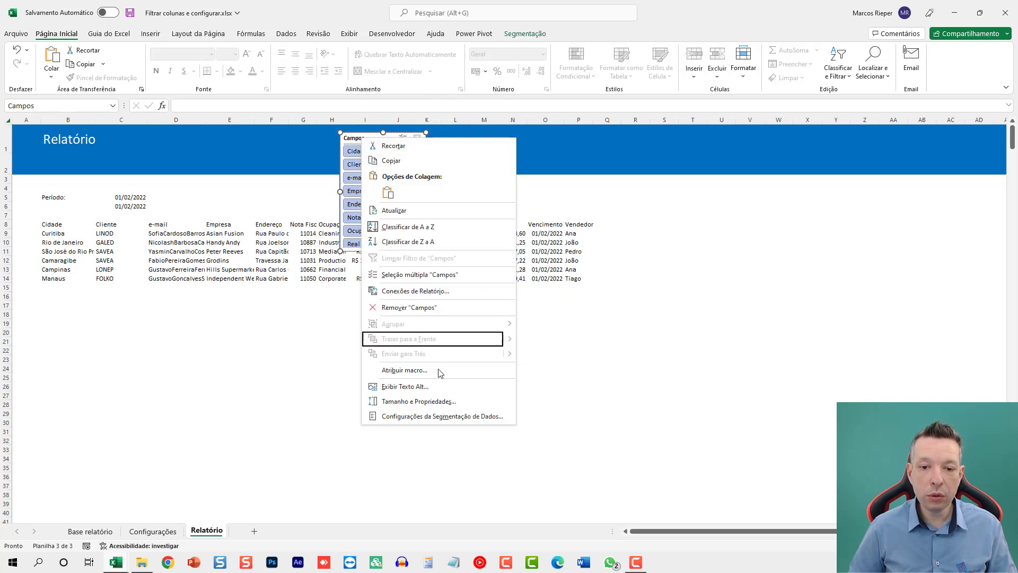
{"action": "left_click", "coordinate": [429, 416]}
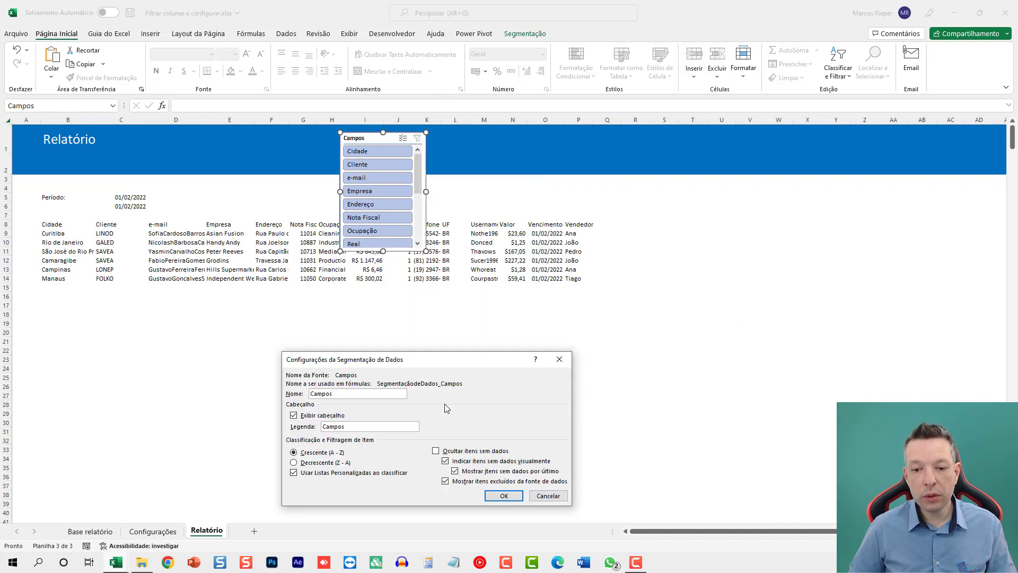
{"action": "left_click", "coordinate": [469, 451]}
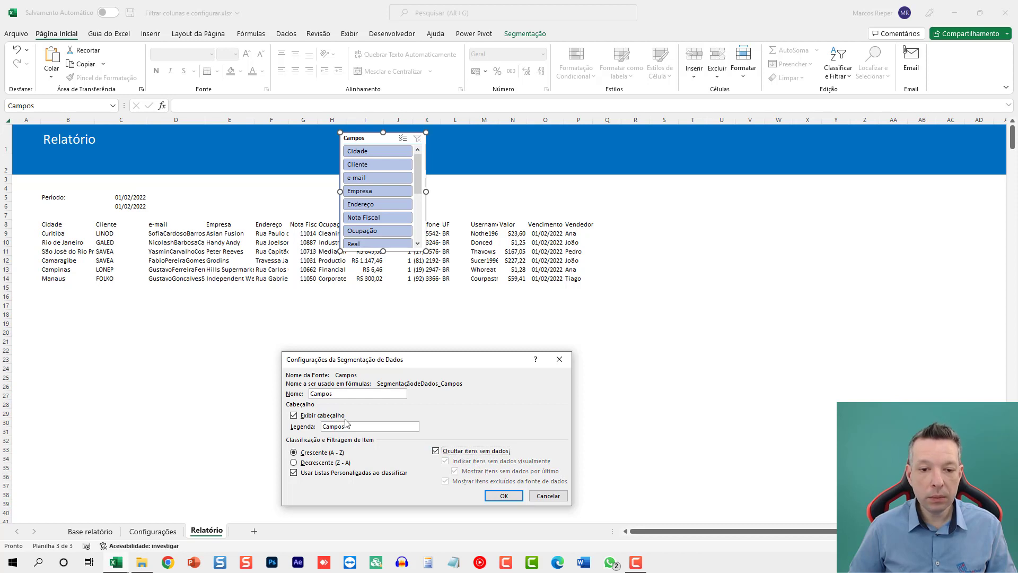
{"action": "left_click", "coordinate": [323, 415]}
{"action": "left_click", "coordinate": [498, 497]}
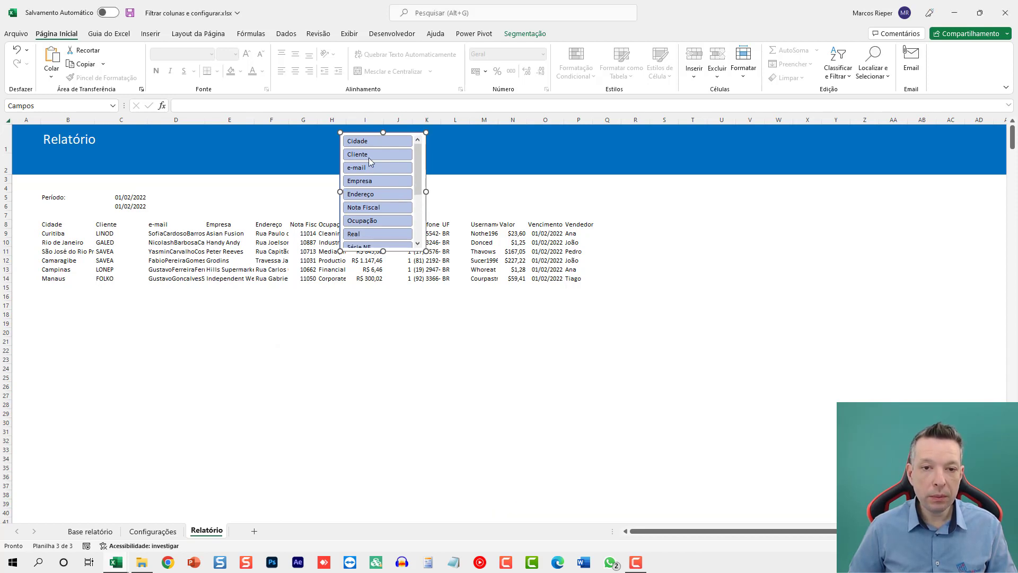
Step: Set the Campos slicer's layout to 5 columns of buttons
{"action": "right_click", "coordinate": [344, 132]}
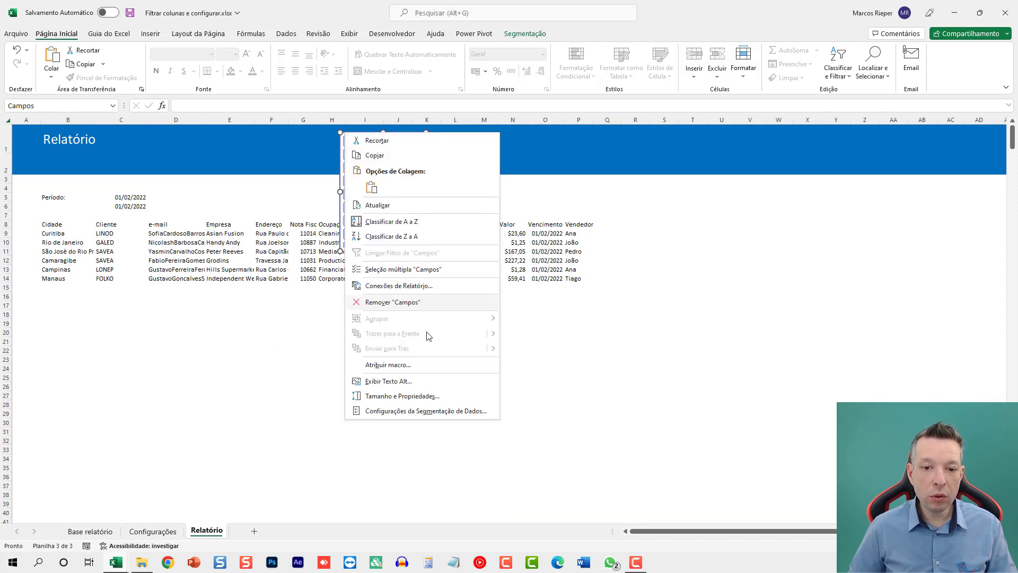
{"action": "left_click", "coordinate": [419, 393]}
{"action": "left_click", "coordinate": [910, 176]}
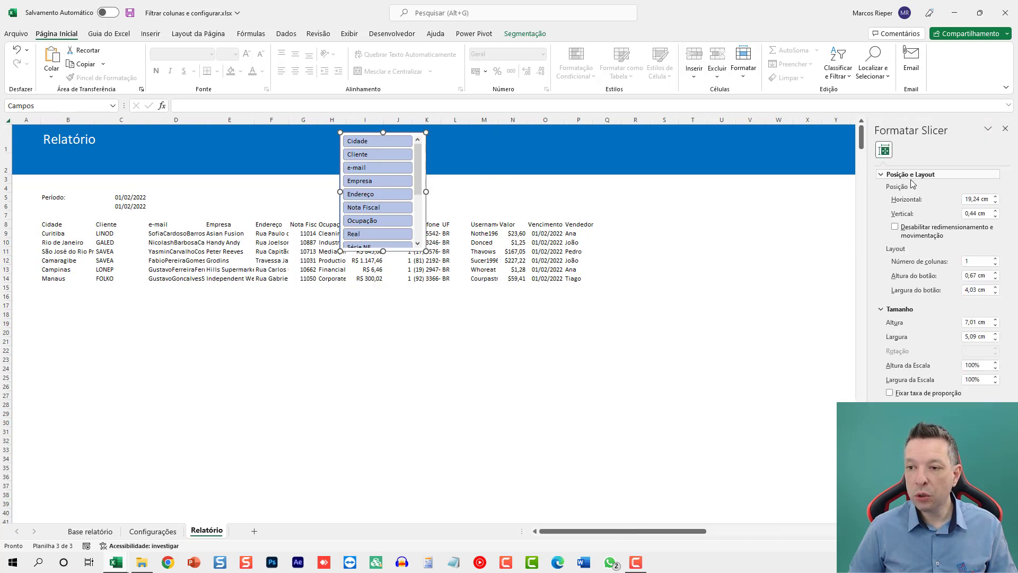
{"action": "left_click", "coordinate": [979, 260]}
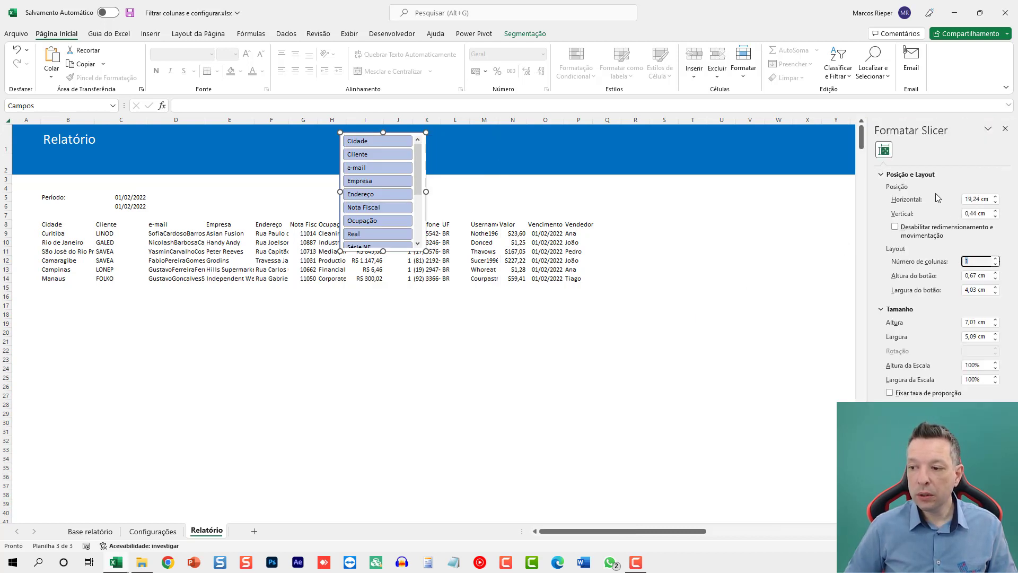
{"action": "type", "text": "5"}
{"action": "key", "text": "Return"}
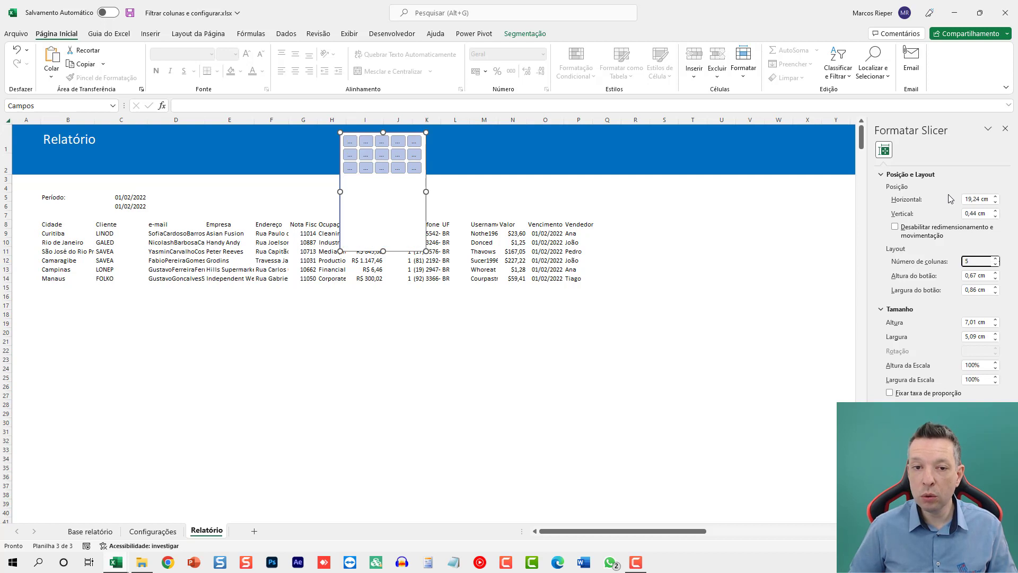
{"action": "left_click", "coordinate": [1005, 128]}
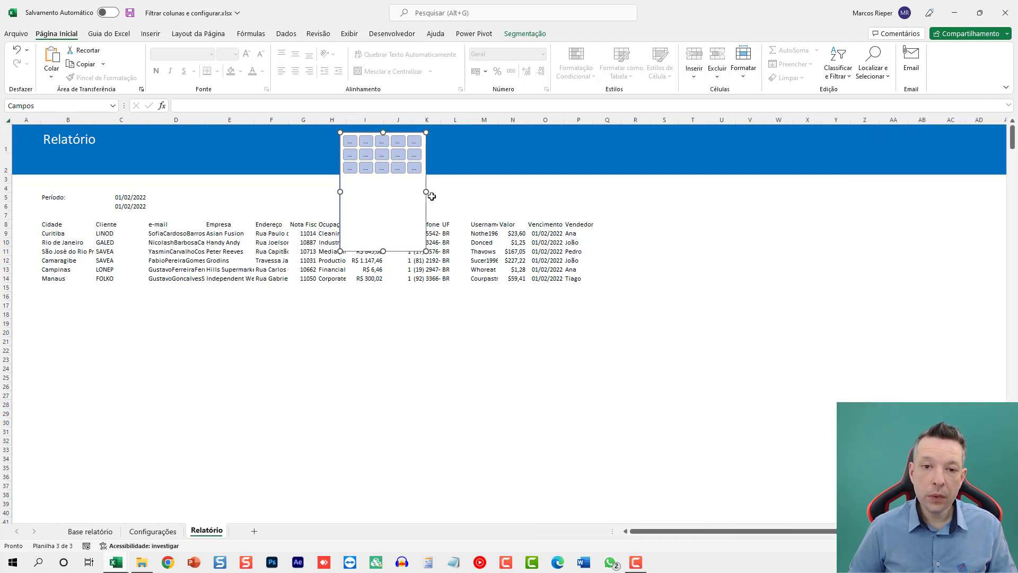
Step: Widen the Campos slicer until its field names are readable, and reduce its height to just below the three rows of buttons
{"action": "left_click_drag", "start_coordinate": [427, 192], "coordinate": [661, 193]}
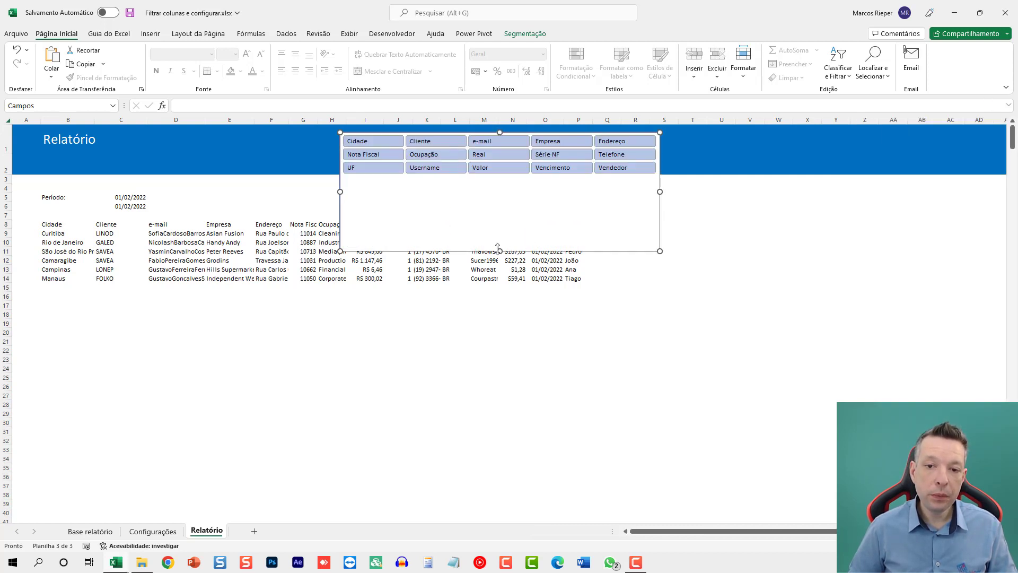
{"action": "left_click_drag", "start_coordinate": [499, 249], "coordinate": [499, 187]}
{"action": "left_click", "coordinate": [425, 261]}
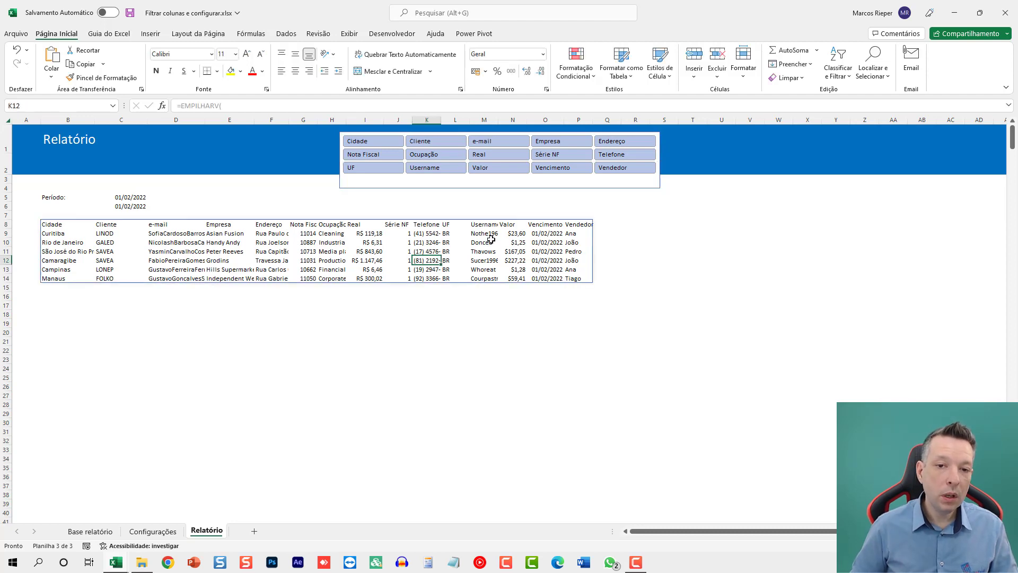
Step: Reposition the Campos slicer above the report table so it starts at column D, beside the Período dates
{"action": "scroll", "coordinate": [491, 239], "scroll_direction": "up", "scroll_amount": 5, "text": "ctrl"}
{"action": "scroll", "coordinate": [419, 315], "scroll_direction": "down", "scroll_amount": 5, "text": "ctrl"}
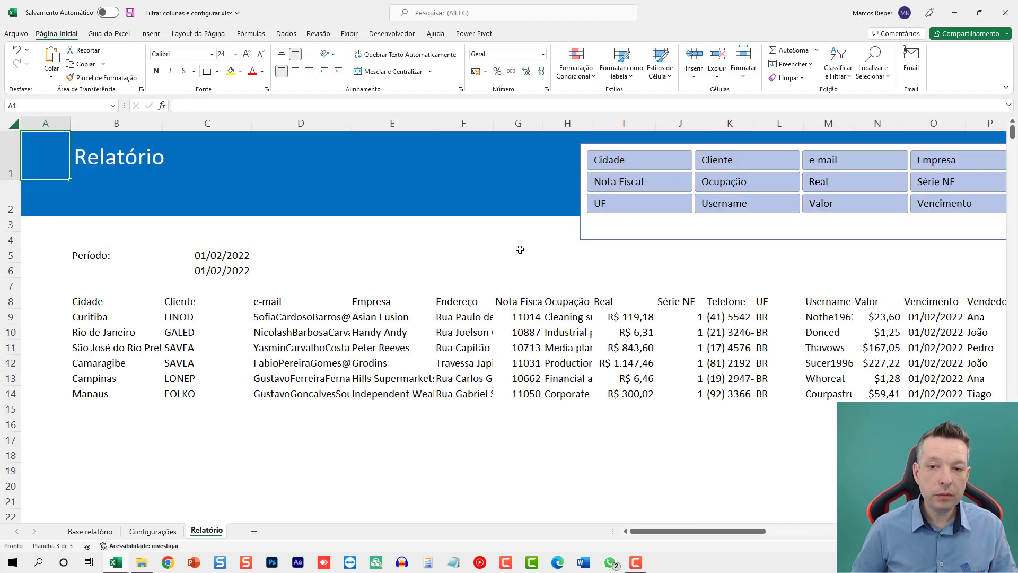
{"action": "left_click", "coordinate": [368, 244]}
{"action": "left_click_drag", "start_coordinate": [367, 244], "coordinate": [291, 253]}
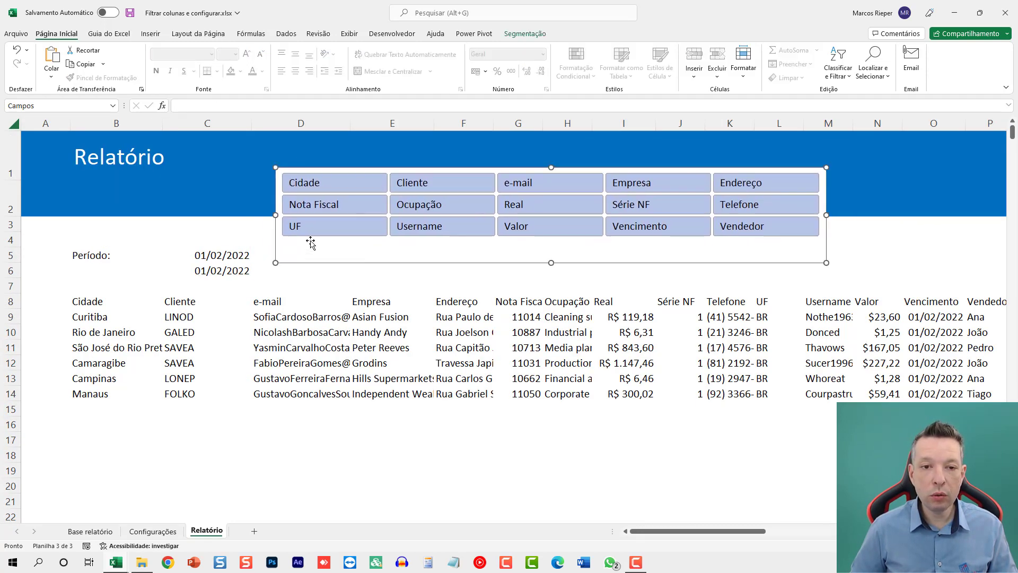
Step: Limit the report to the e-mail, Real, Valor and Vencimento columns with the Campos slicer
{"action": "left_click", "coordinate": [529, 188]}
{"action": "left_click", "coordinate": [530, 207], "text": "ctrl"}
{"action": "left_click", "coordinate": [536, 225], "text": "ctrl"}
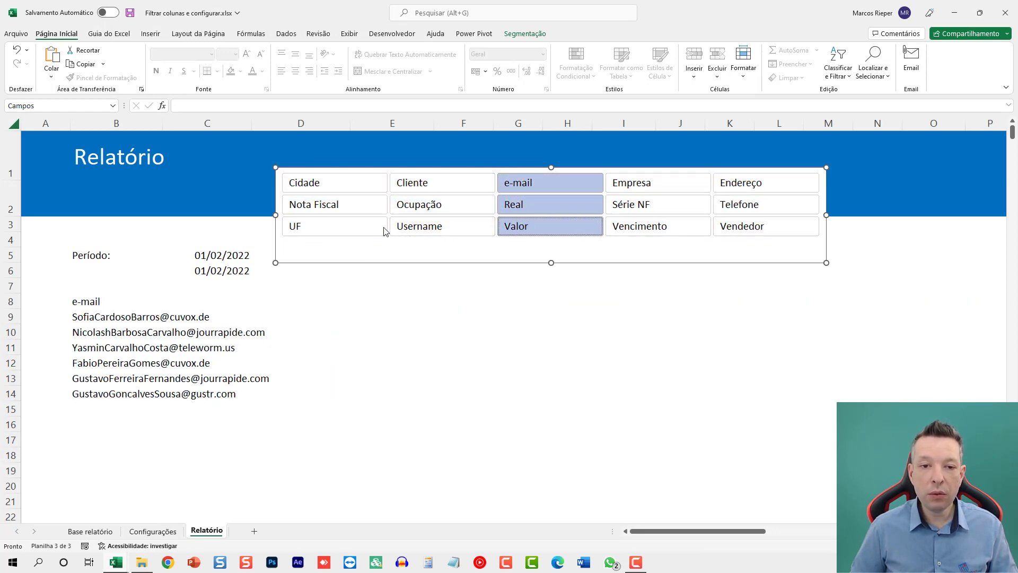
{"action": "left_click", "coordinate": [655, 230], "text": "ctrl"}
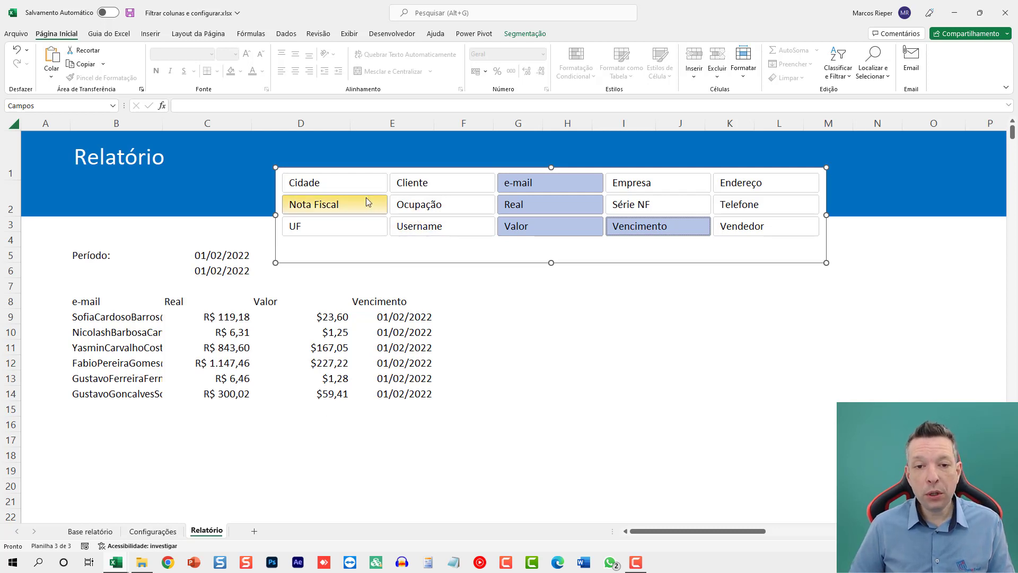
Step: Reselect every field from Cidade to Vendedor in the Campos slicer
{"action": "left_click_drag", "start_coordinate": [344, 191], "coordinate": [745, 223]}
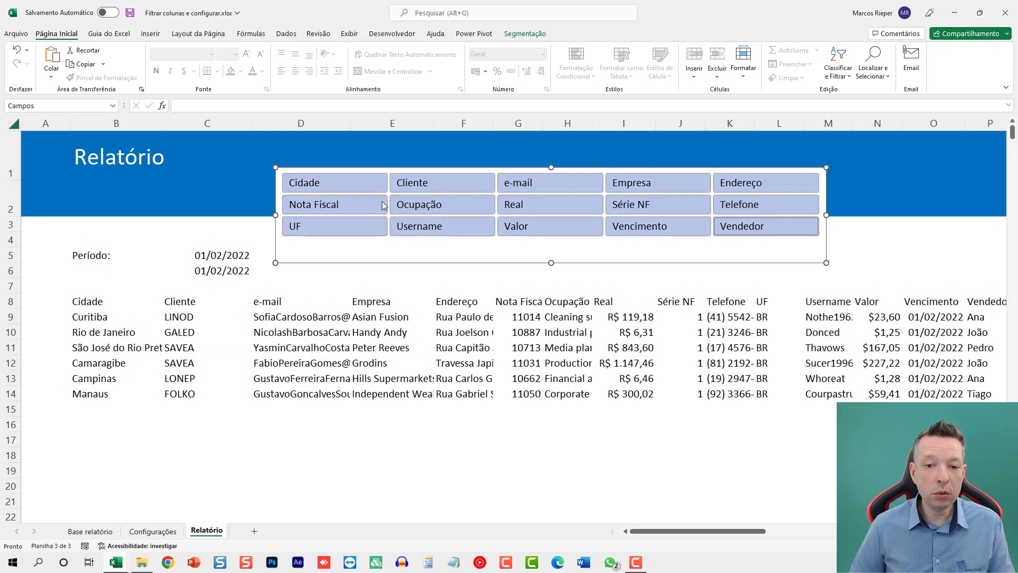
{"action": "left_click", "coordinate": [348, 223]}
{"action": "left_click_drag", "start_coordinate": [338, 187], "coordinate": [783, 228]}
Step: Create a conditional formatting rule on cell B8 for cells whose value is different from ""
{"action": "left_click", "coordinate": [114, 302]}
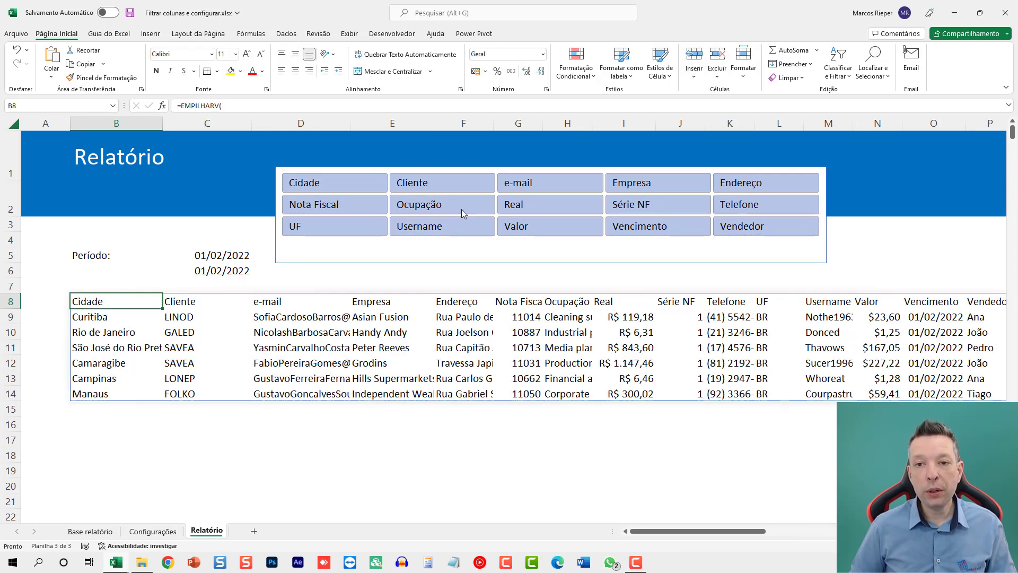
{"action": "left_click", "coordinate": [575, 65]}
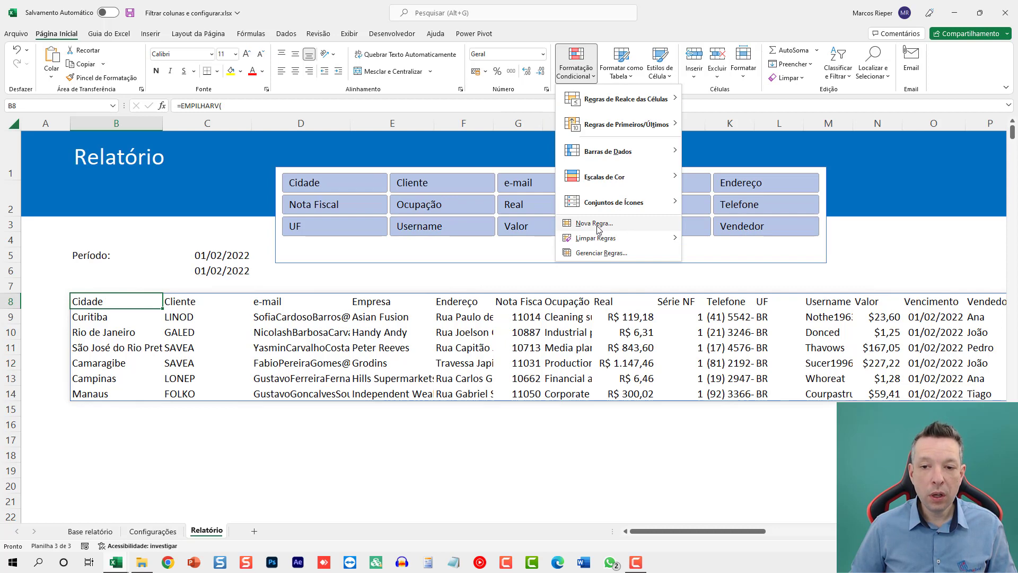
{"action": "left_click", "coordinate": [598, 229]}
{"action": "left_click", "coordinate": [388, 313]}
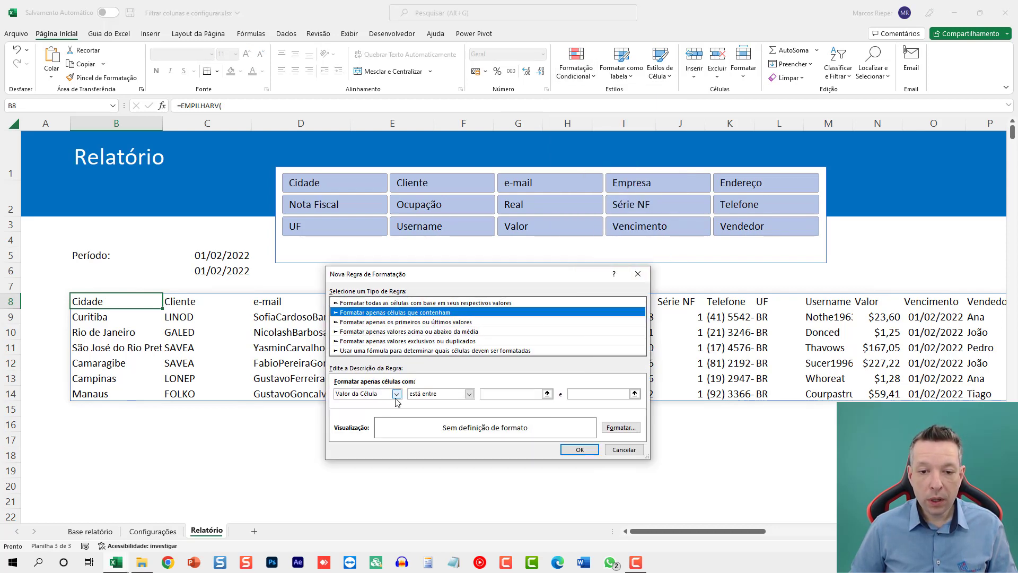
{"action": "left_click", "coordinate": [432, 395]}
{"action": "left_click", "coordinate": [435, 424]}
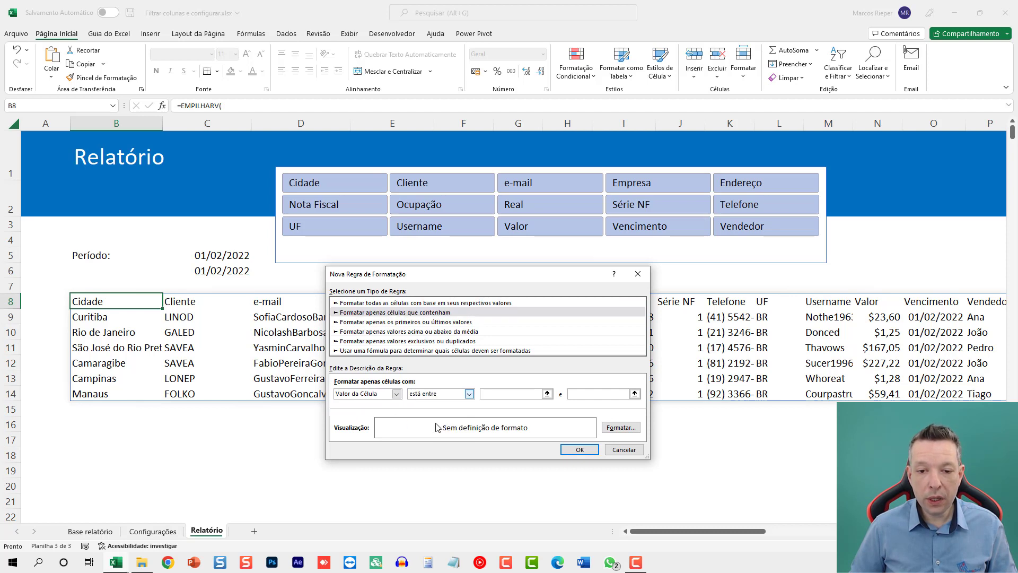
{"action": "left_click", "coordinate": [535, 393]}
{"action": "type", "text": "\"\""}
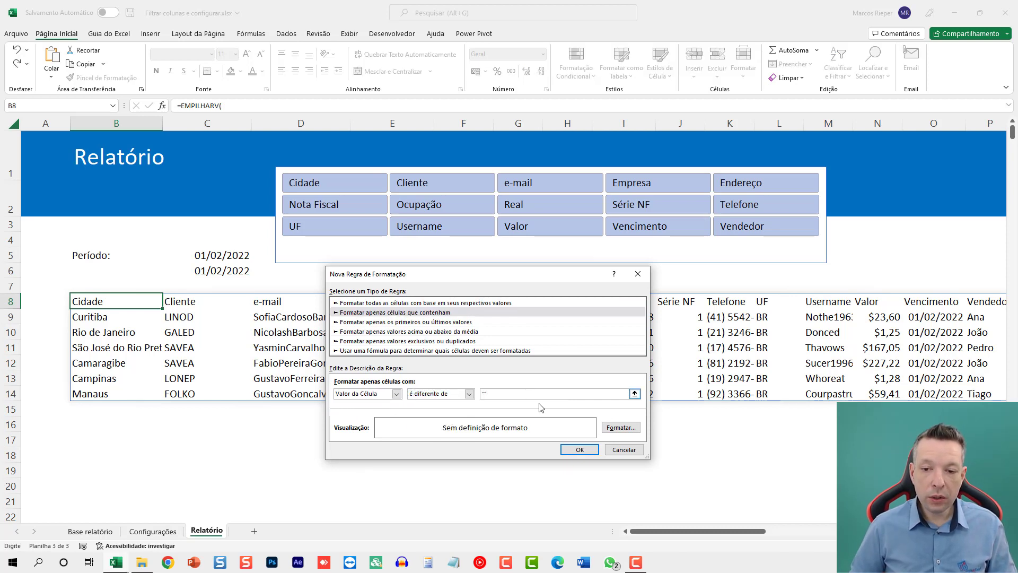
Step: Give the new rule a light grey outline border as its format and save it
{"action": "left_click", "coordinate": [635, 427]}
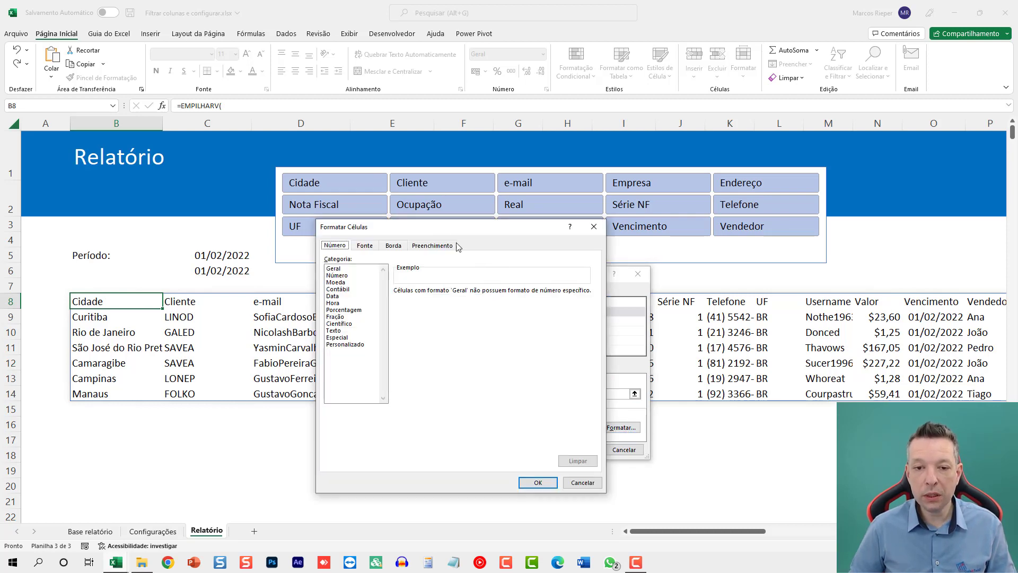
{"action": "left_click", "coordinate": [393, 246]}
{"action": "left_click", "coordinate": [356, 355]}
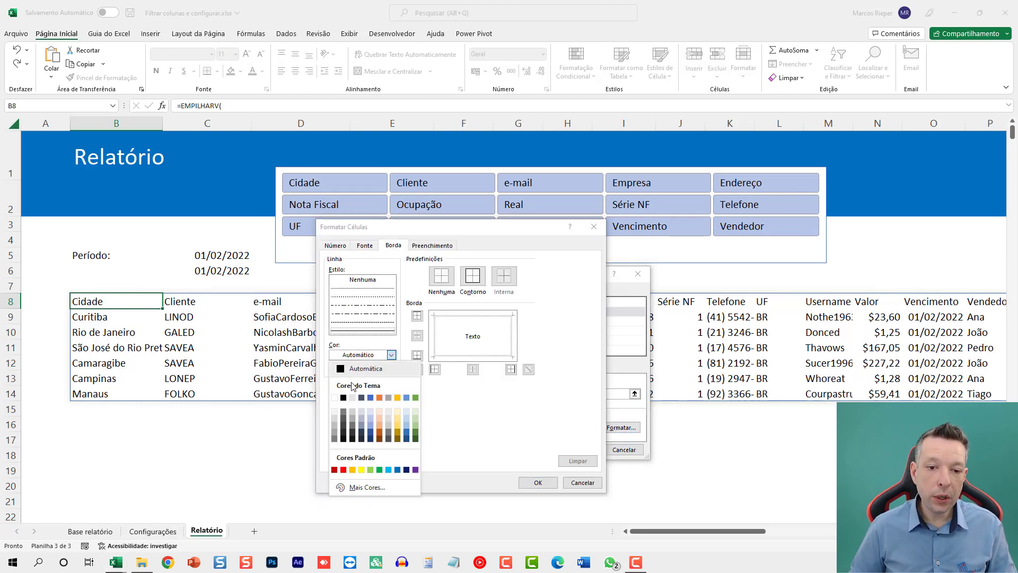
{"action": "left_click", "coordinate": [335, 412]}
{"action": "left_click", "coordinate": [473, 276]}
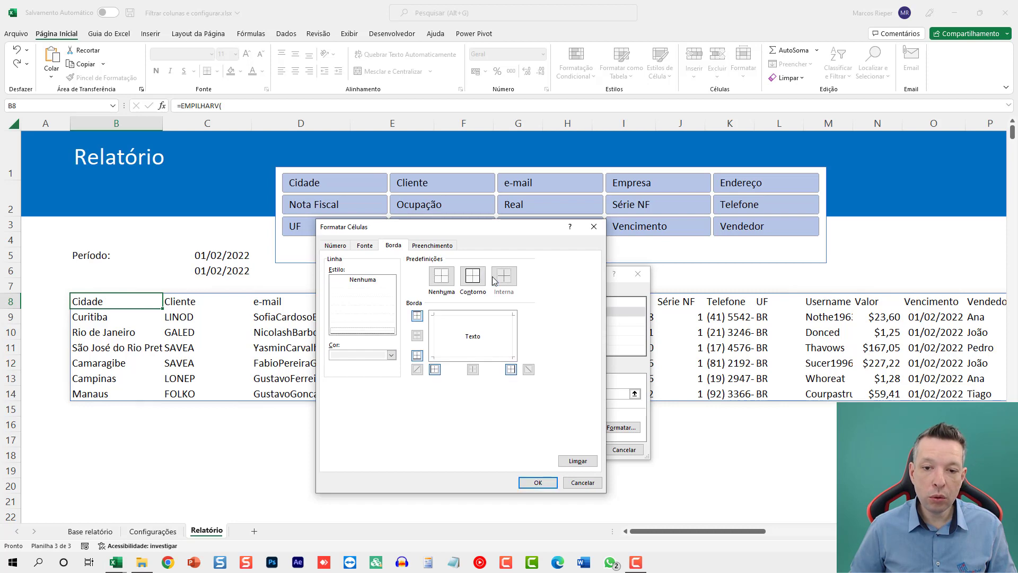
{"action": "left_click", "coordinate": [538, 482]}
{"action": "left_click", "coordinate": [580, 451]}
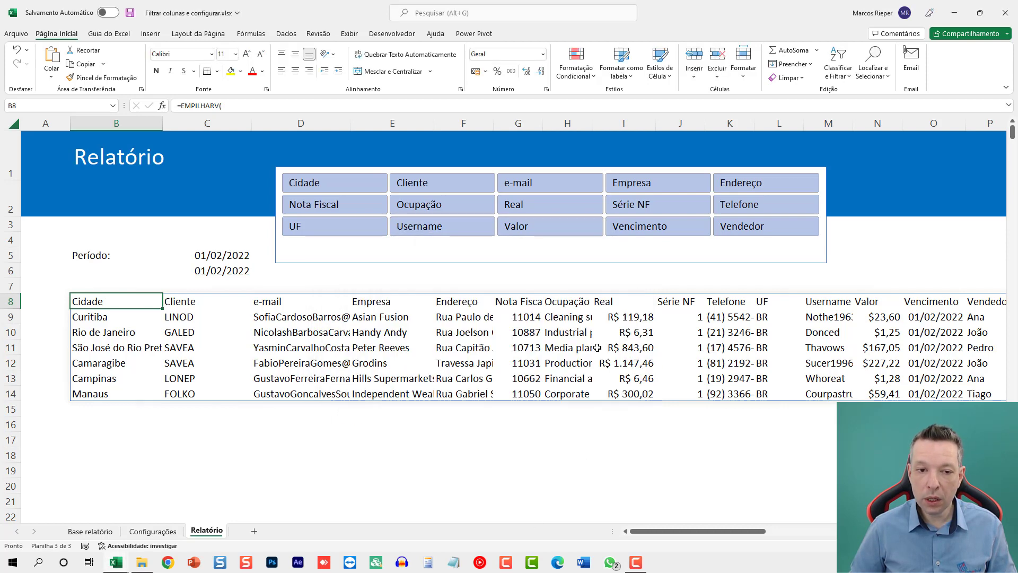
Step: Extend the border rule's range to =$B$8:$P$30000 in the conditional formatting rules manager and apply it
{"action": "left_click", "coordinate": [575, 66]}
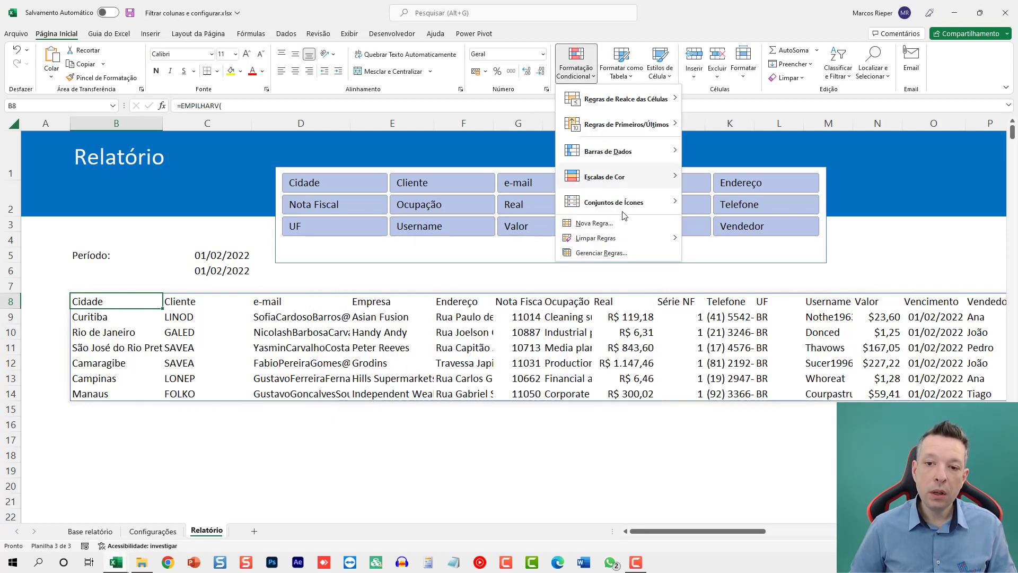
{"action": "left_click", "coordinate": [617, 253]}
{"action": "left_click", "coordinate": [524, 352]}
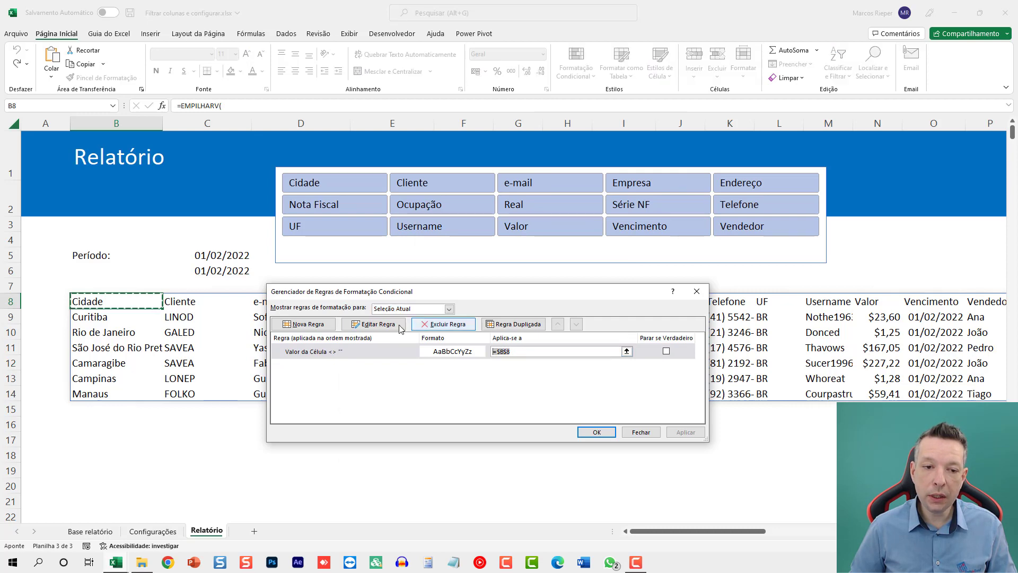
{"action": "left_click_drag", "start_coordinate": [116, 301], "coordinate": [281, 322]}
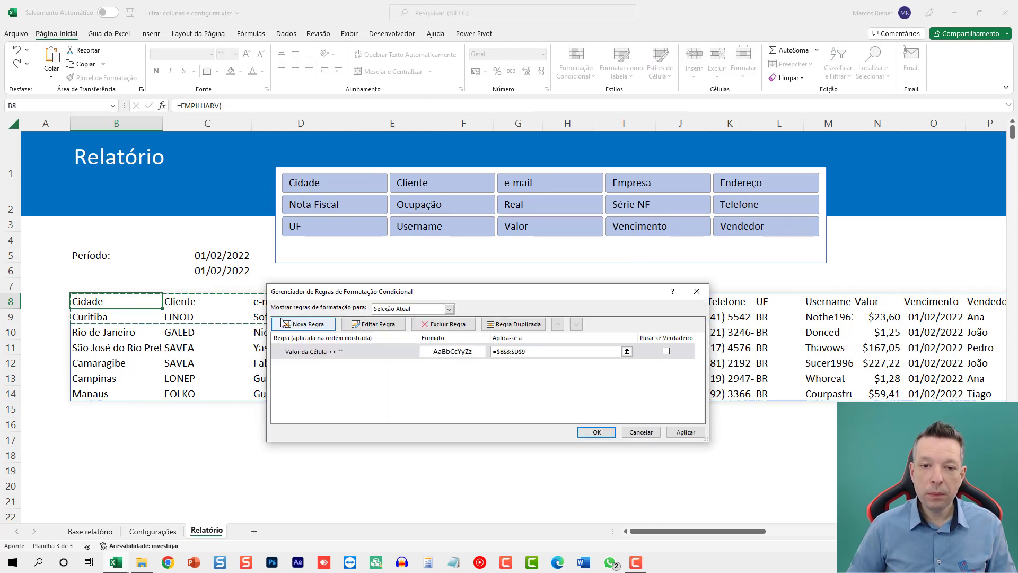
{"action": "key", "text": "ctrl+shift+Right"}
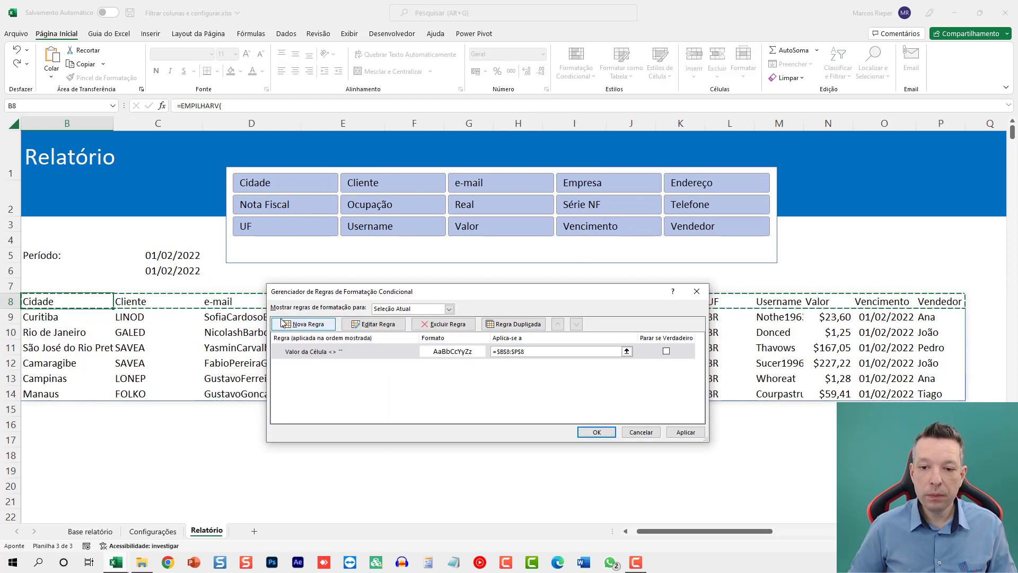
{"action": "key", "text": "BackSpace"}
{"action": "type", "text": "30000"}
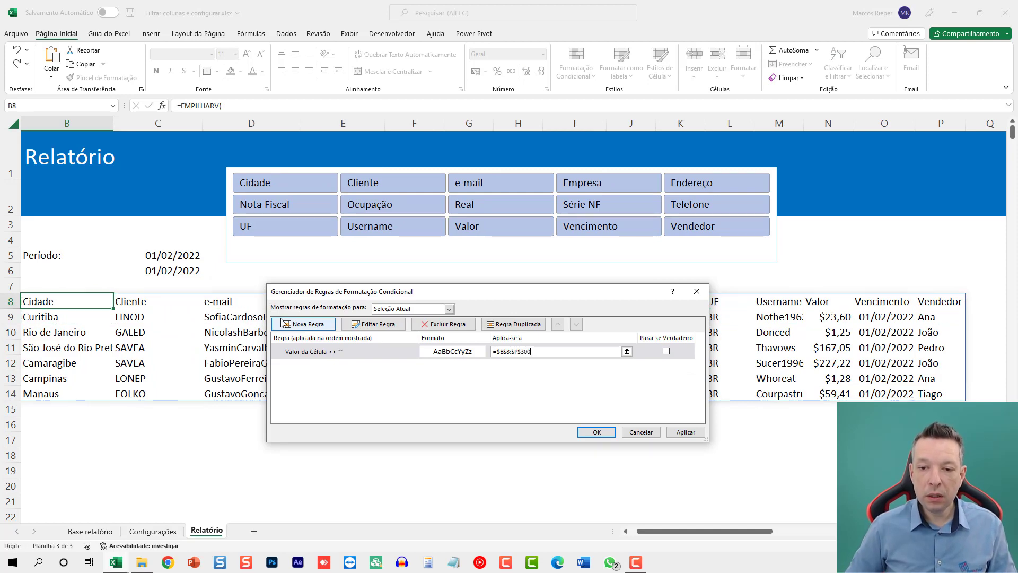
{"action": "left_click", "coordinate": [688, 433]}
{"action": "left_click", "coordinate": [603, 434]}
{"action": "key", "text": "Down"}
{"action": "key", "text": "Right"}
{"action": "key", "text": "Right"}
{"action": "key", "text": "Right"}
{"action": "key", "text": "Right"}
{"action": "key", "text": "Home"}
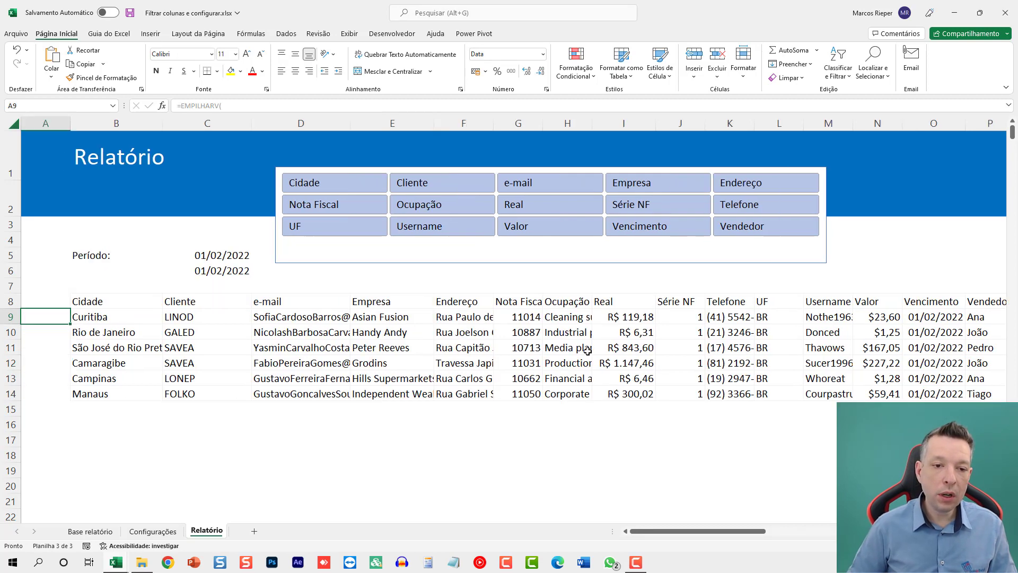
{"action": "left_click", "coordinate": [173, 267]}
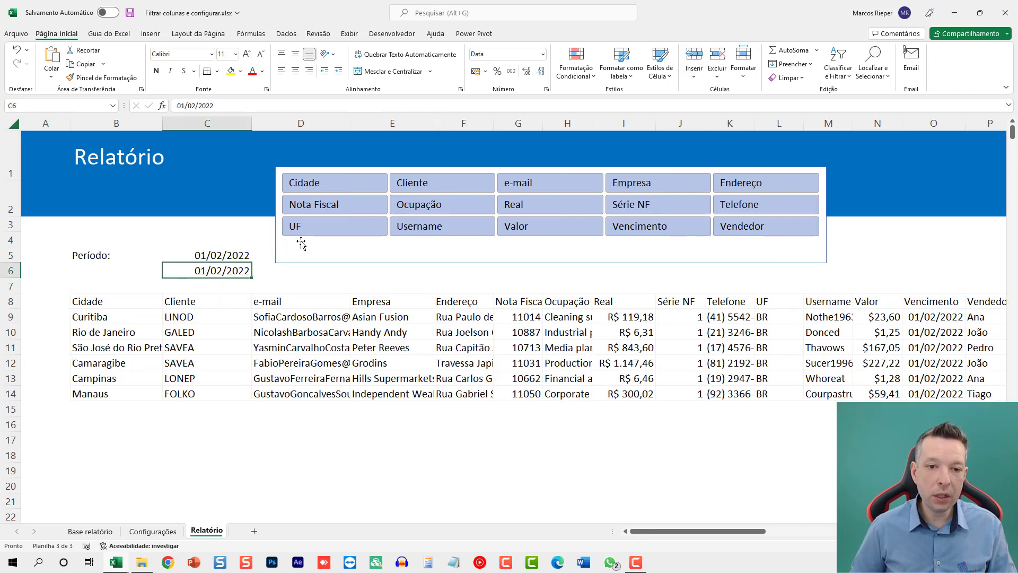
Step: Select the fields Cidade through Vencimento in the Campos slicer, and make the report's header row 8 bold
{"action": "left_click_drag", "start_coordinate": [326, 185], "coordinate": [632, 226]}
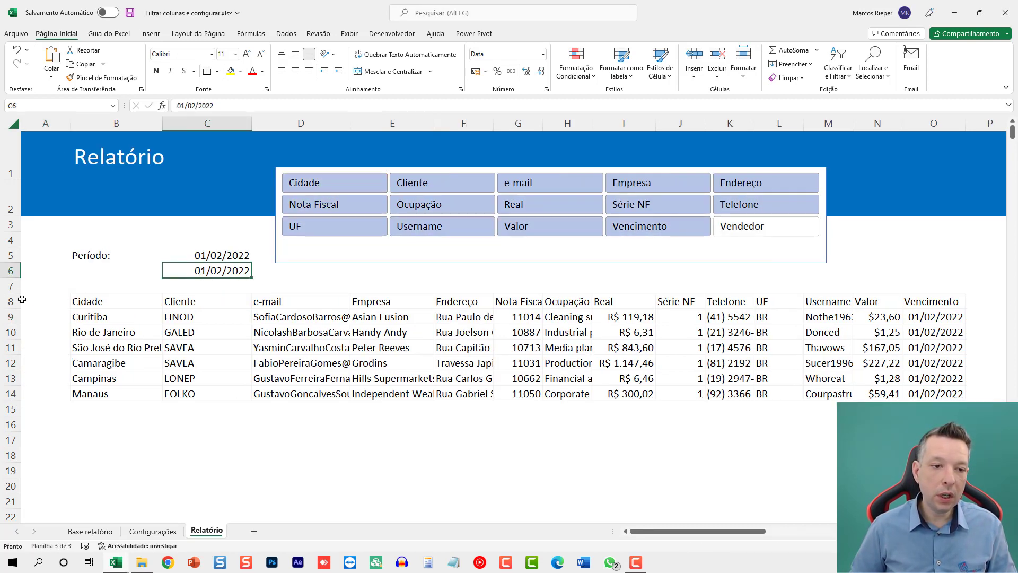
{"action": "left_click", "coordinate": [127, 378]}
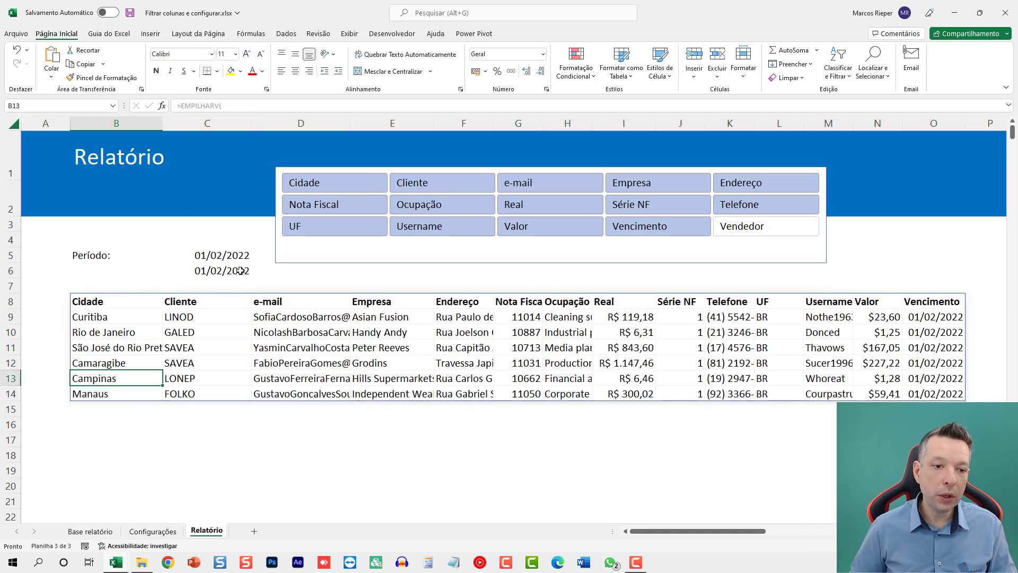
{"action": "left_click", "coordinate": [421, 425]}
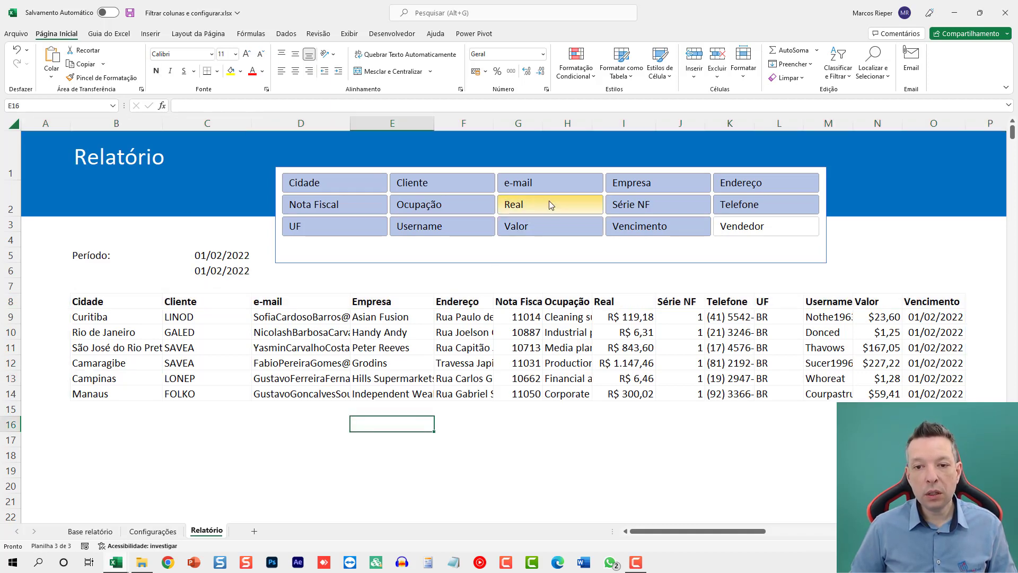
Step: Try several field selections in the Campos slicer, including Ocupação alone, ending with only Nota Fiscal
{"action": "left_click_drag", "start_coordinate": [318, 185], "coordinate": [607, 223]}
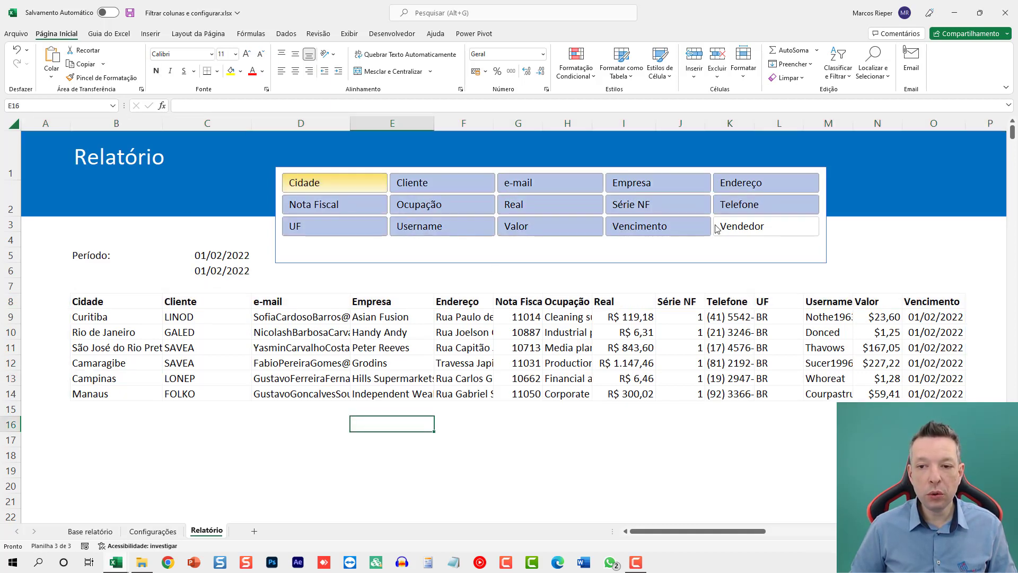
{"action": "left_click", "coordinate": [638, 205]}
{"action": "left_click", "coordinate": [454, 201]}
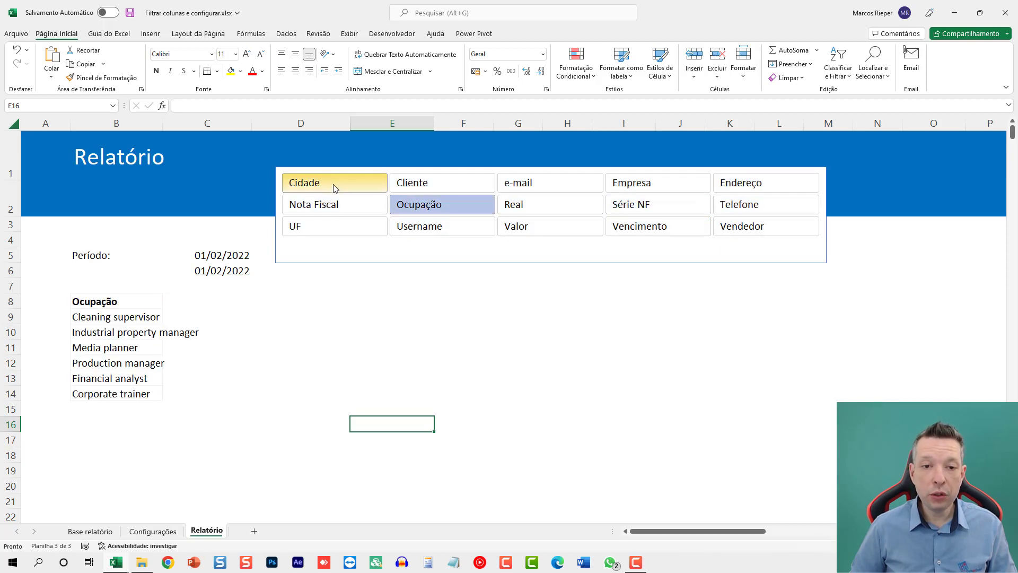
{"action": "left_click_drag", "start_coordinate": [332, 189], "coordinate": [514, 224]}
{"action": "left_click", "coordinate": [525, 204]}
{"action": "left_click", "coordinate": [385, 207]}
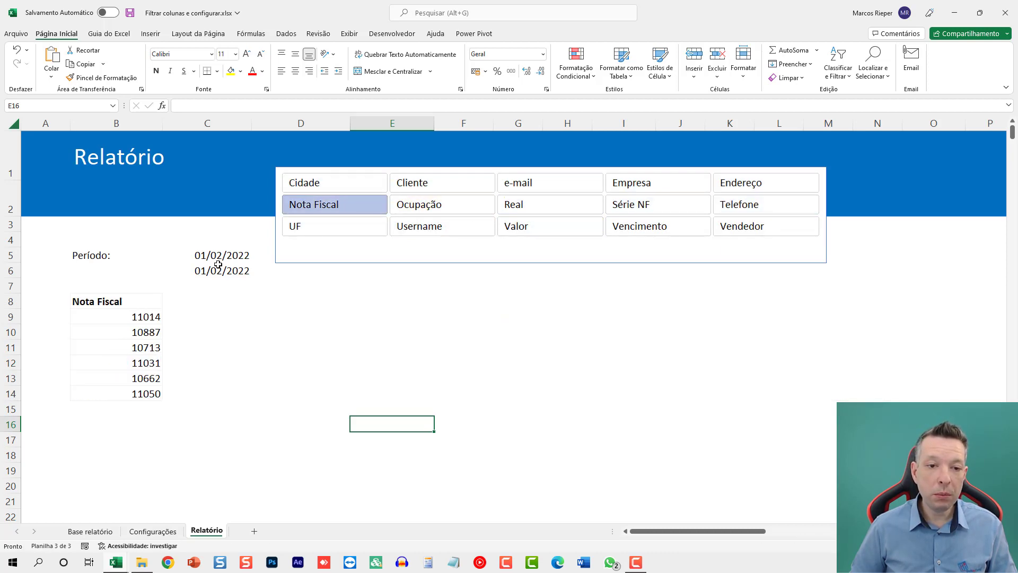
Step: Set the report's Período to 01/03/2022 in C5 and 31/03/2022 in C6
{"action": "left_click", "coordinate": [214, 258]}
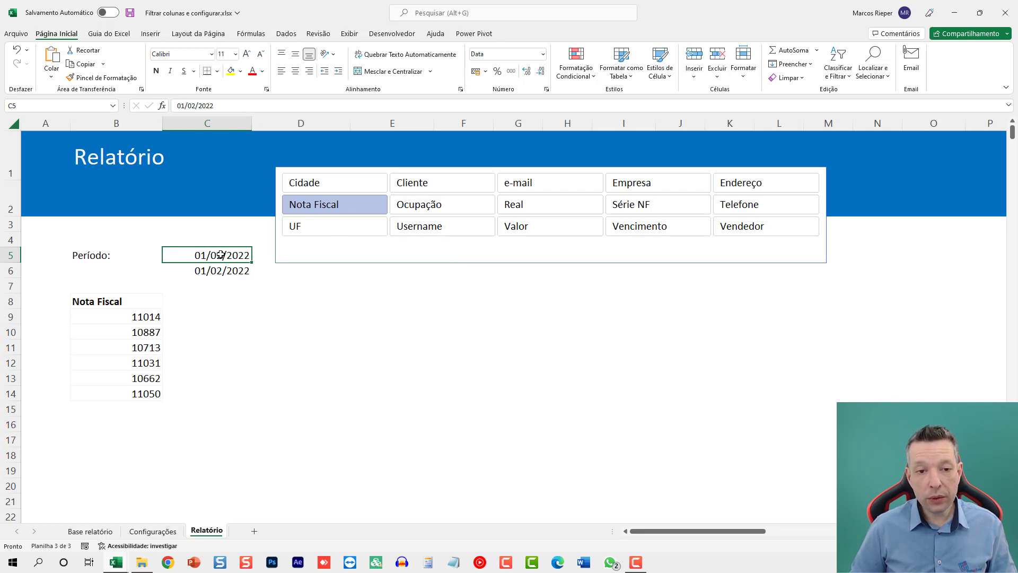
{"action": "type", "text": "1/3/22"}
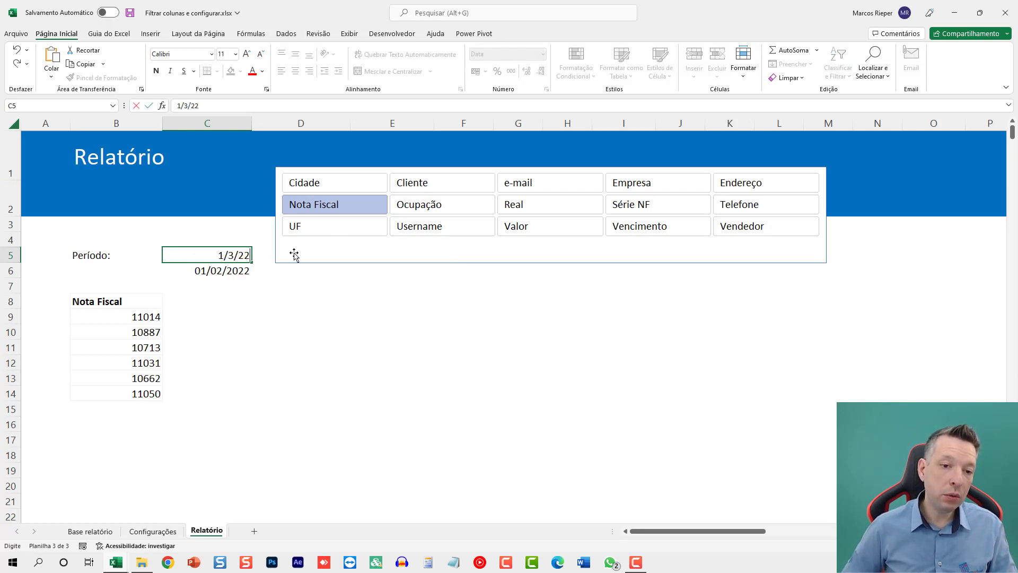
{"action": "key", "text": "Return"}
{"action": "type", "text": "31/3/22"}
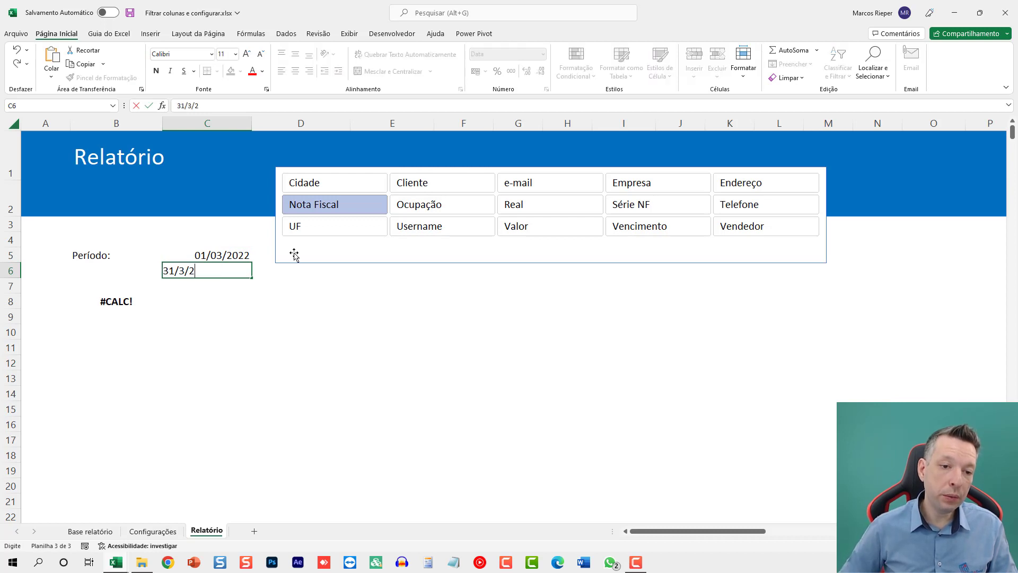
{"action": "key", "text": "ctrl+Return"}
{"action": "key", "text": "Return"}
{"action": "left_click", "coordinate": [133, 315]}
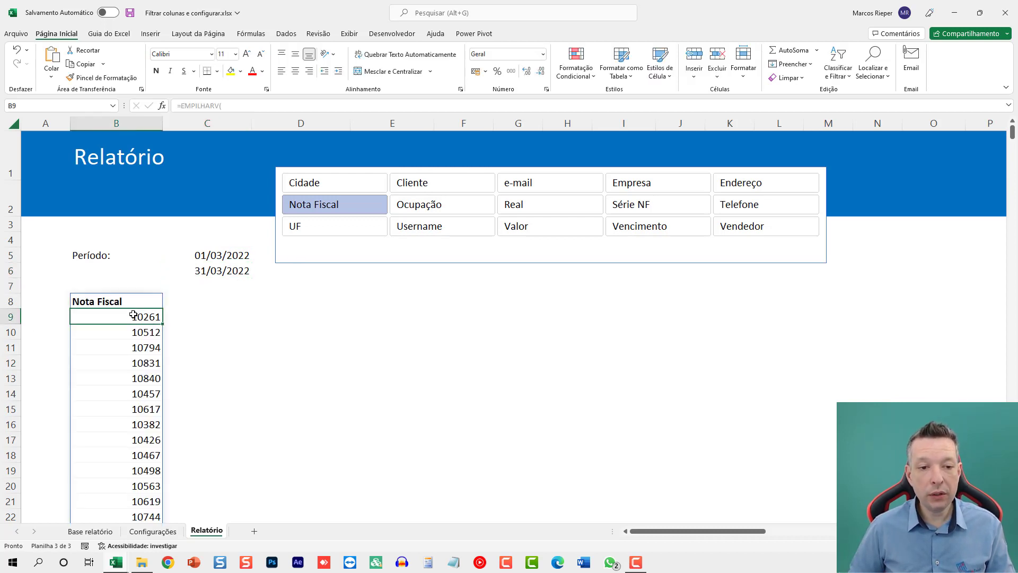
Step: Return to header cell B8 and select all fields in the Campos slicer
{"action": "left_click", "coordinate": [134, 303]}
{"action": "left_click_drag", "start_coordinate": [318, 183], "coordinate": [550, 226]}
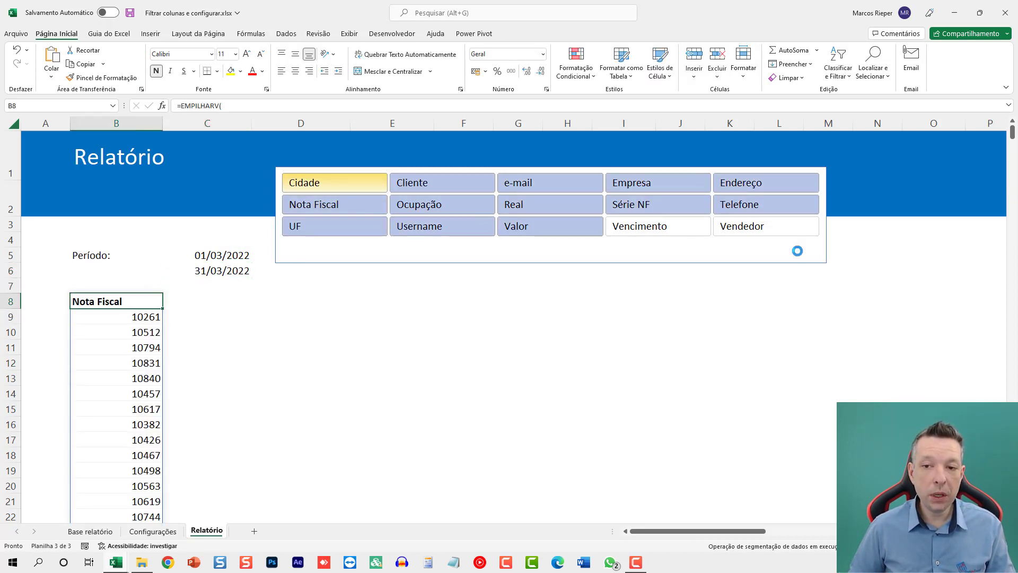
{"action": "left_click_drag", "start_coordinate": [768, 227], "coordinate": [348, 181]}
Step: Wrap the EMPILHARV formula in B8 in SEERRO with "SEM DADOS" as the value if there is an error
{"action": "key", "text": "F2"}
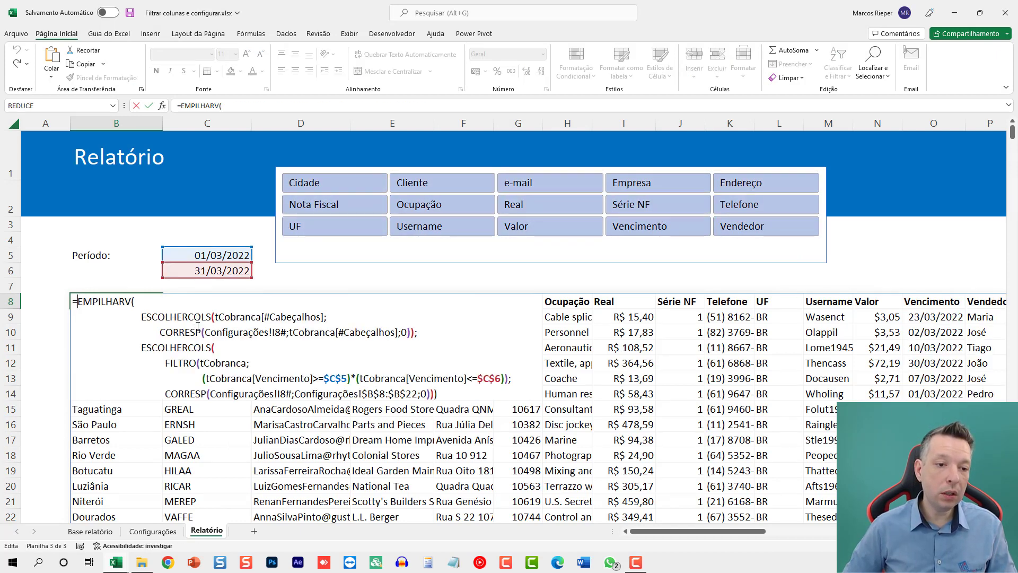
{"action": "type", "text": "SEE"}
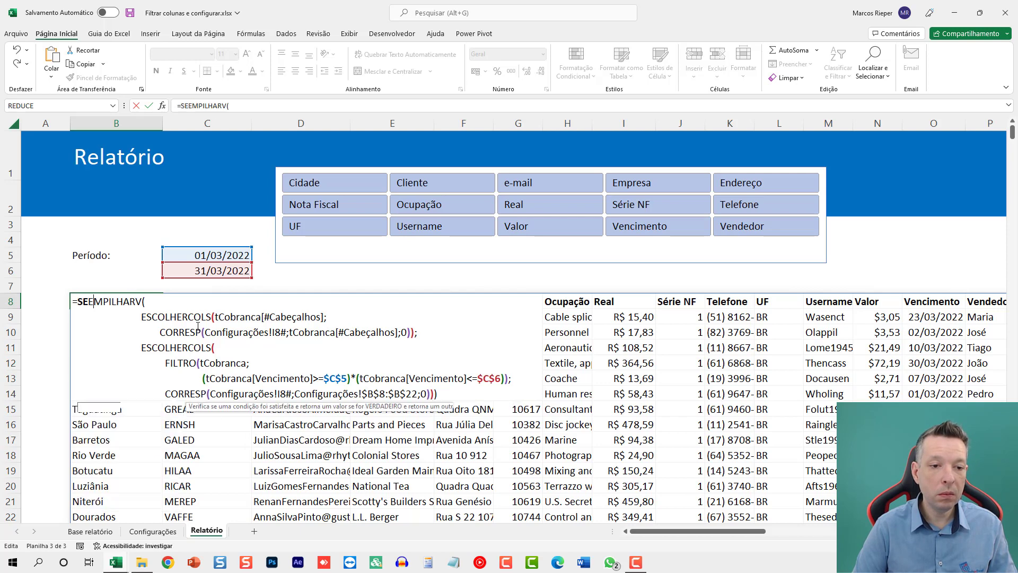
{"action": "type", "text": "RRO("}
{"action": "key", "text": "ctrl+End"}
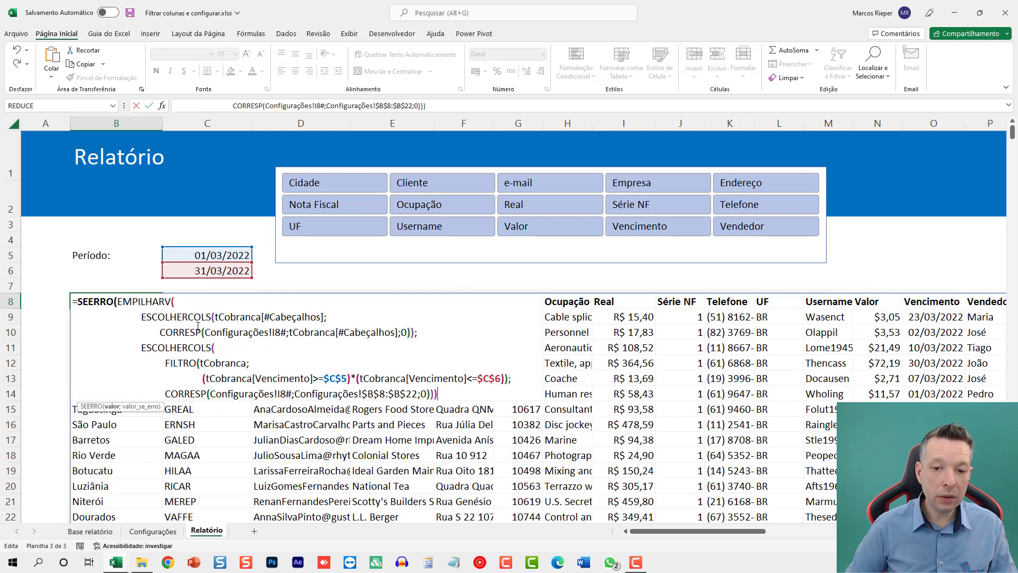
{"action": "type", "text": ";\"SEM DADOS\")"}
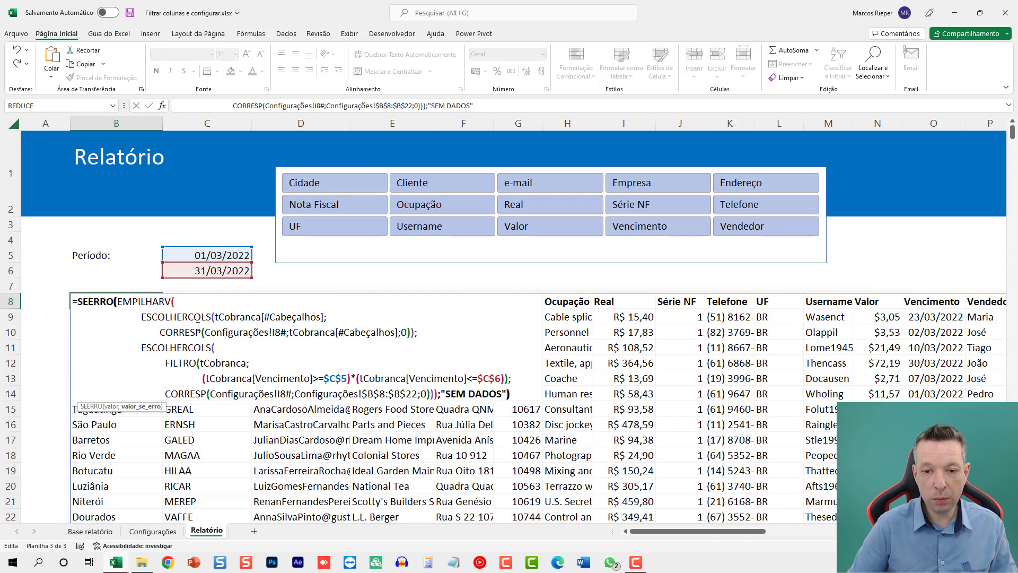
{"action": "key", "text": "ctrl+Return"}
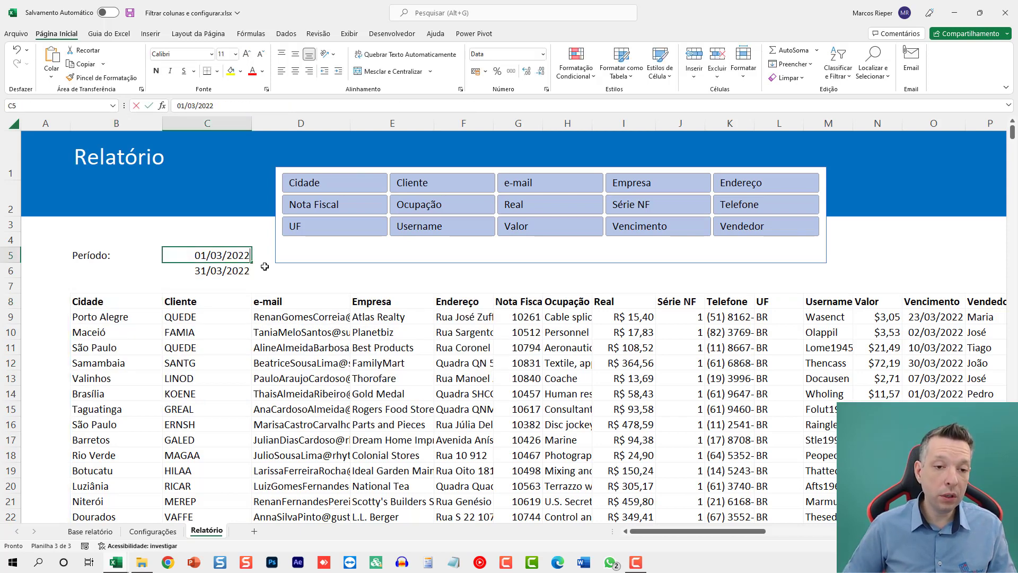
Step: Set the report's Período to 01/04/2022 in C5 and 30/04/2022 in C6
{"action": "type", "text": "1/04"}
{"action": "key", "text": "Return"}
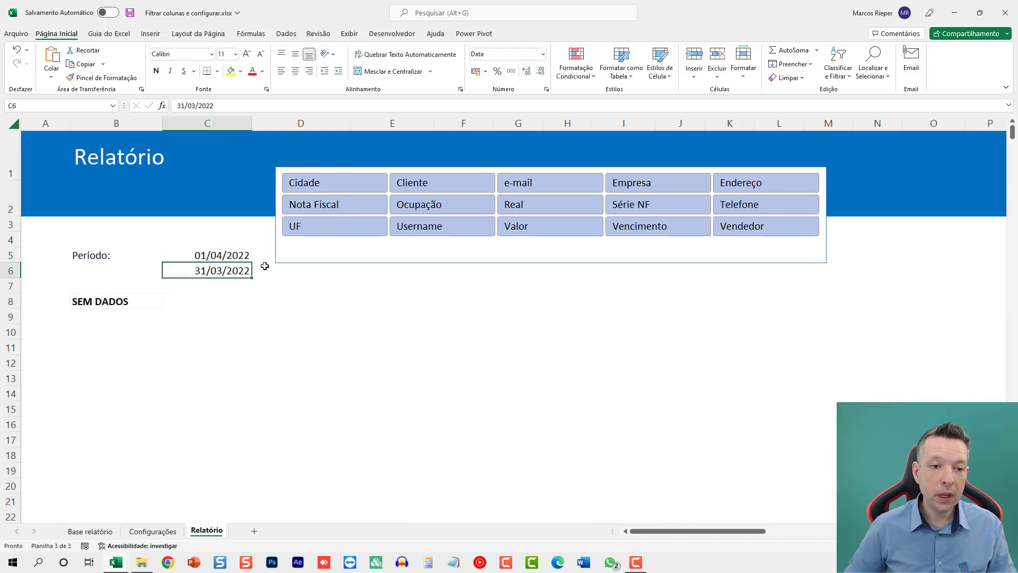
{"action": "type", "text": "30/4/22"}
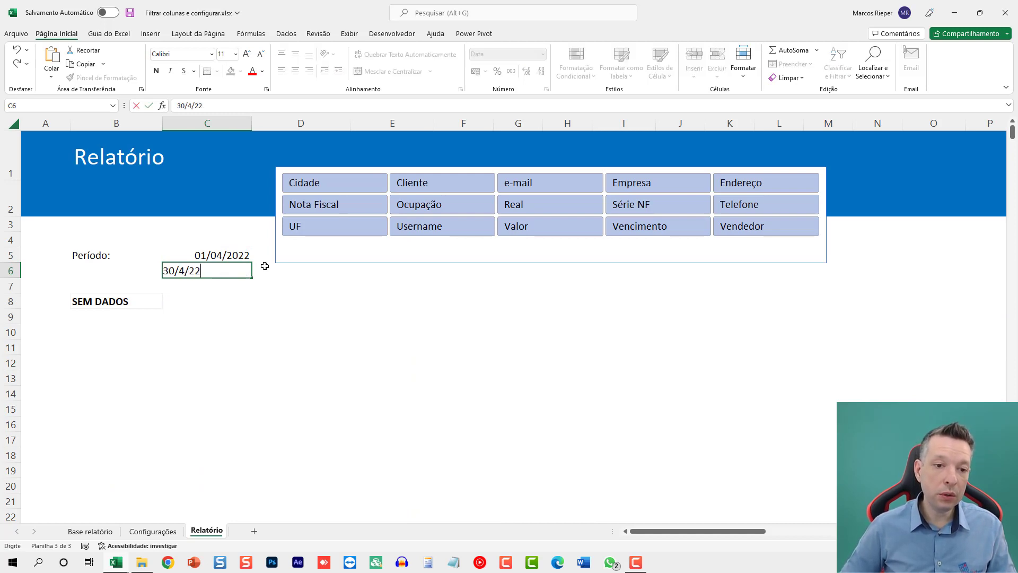
{"action": "key", "text": "Return"}
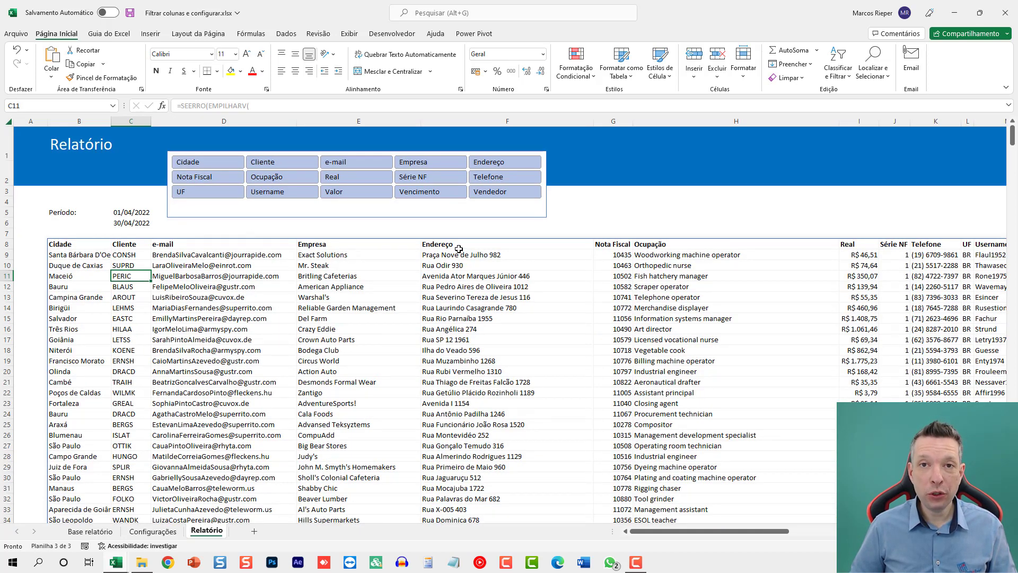
Step: Record Macro1 in this workbook while autofitting the width of columns B:P and selecting cell A12
{"action": "left_click", "coordinate": [385, 35]}
{"action": "left_click", "coordinate": [71, 52]}
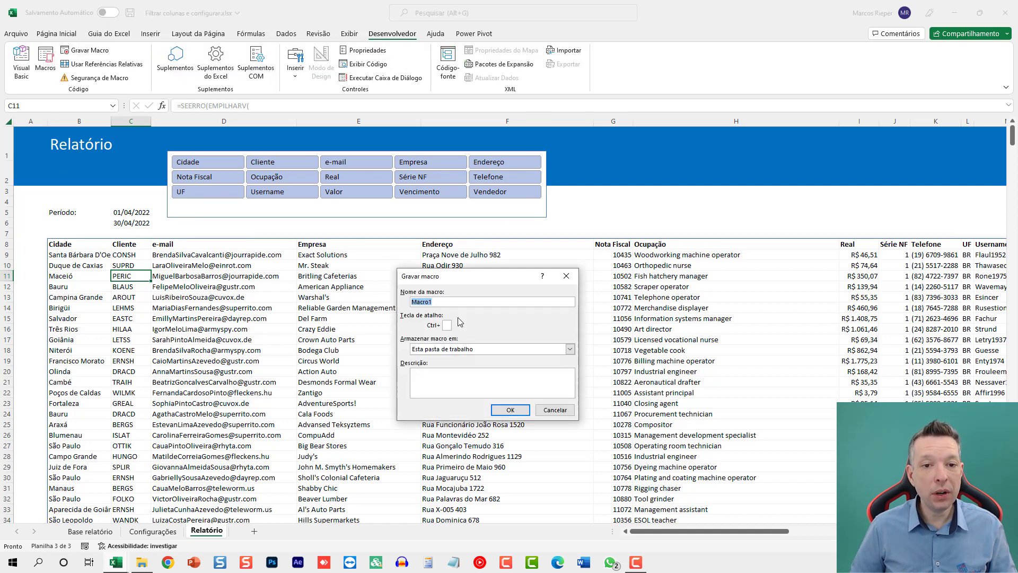
{"action": "left_click", "coordinate": [510, 410]}
{"action": "left_click_drag", "start_coordinate": [80, 121], "coordinate": [864, 145]}
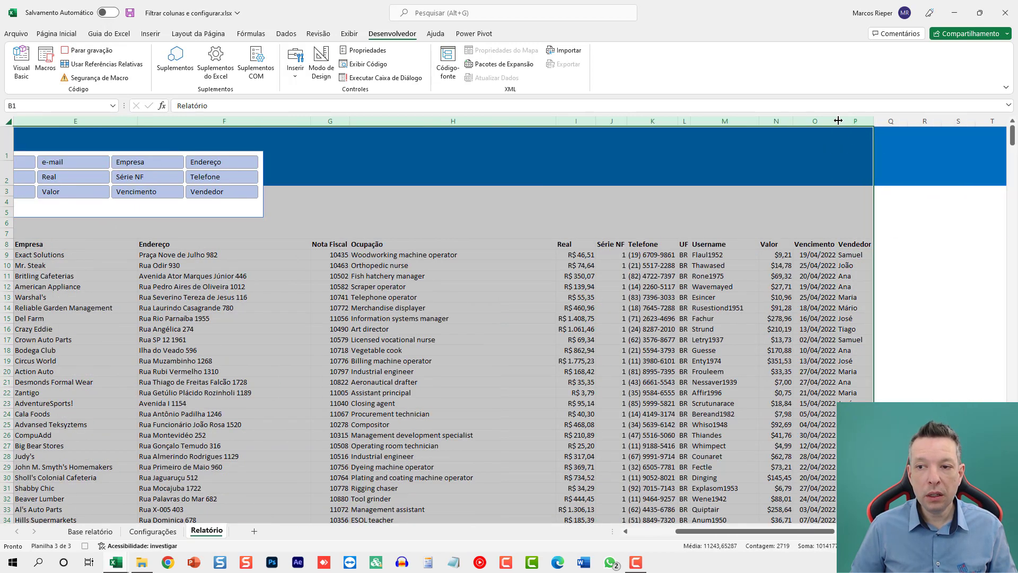
{"action": "left_click", "coordinate": [587, 286]}
{"action": "key", "text": "Home"}
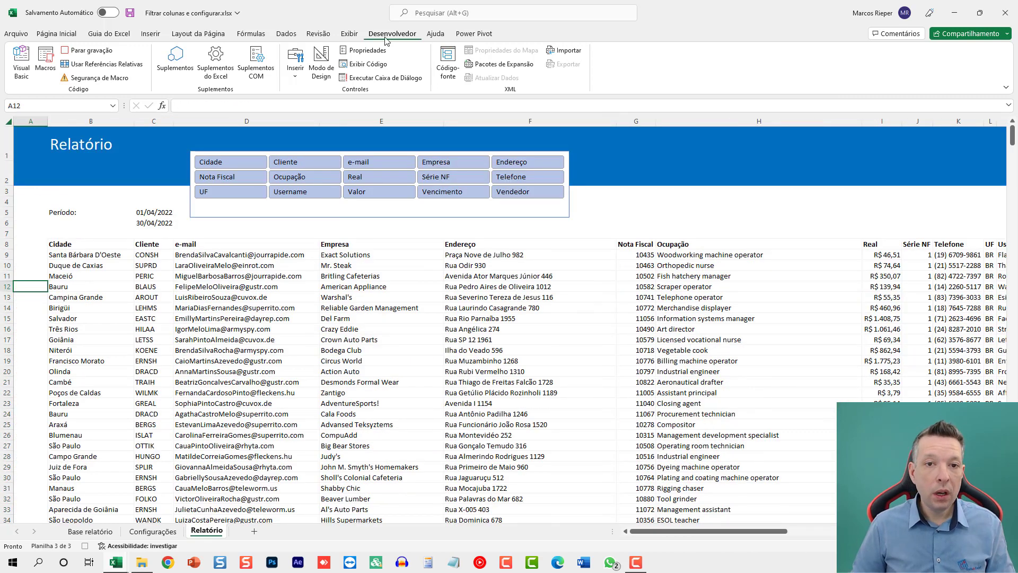
Step: Open the recorded macro's code in Módulo1 of Filtrar colunas e configurar.xlsx and highlight its AutoFit line
{"action": "left_click", "coordinate": [21, 61]}
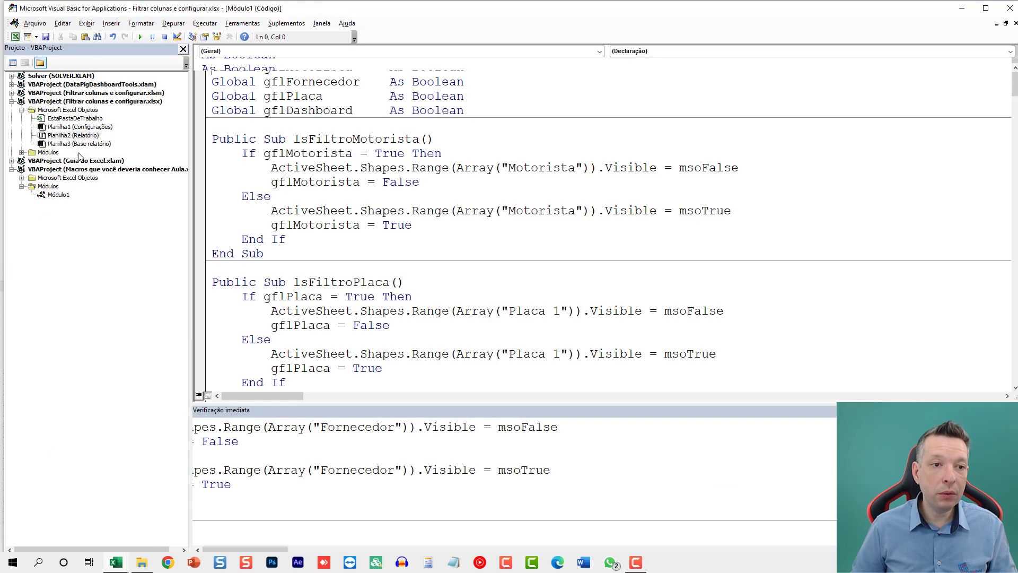
{"action": "double_click", "coordinate": [53, 152]}
{"action": "left_click", "coordinate": [59, 161]}
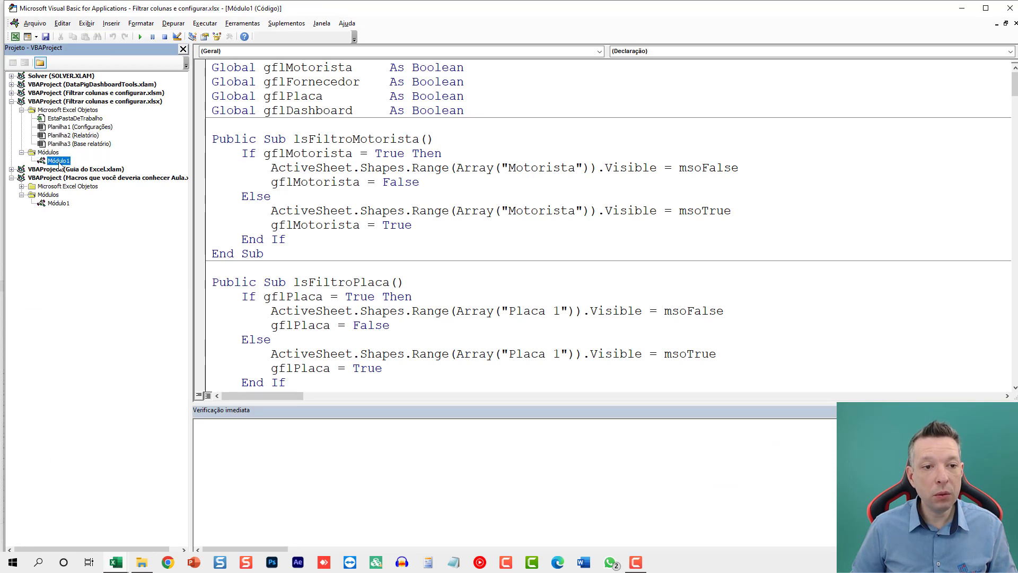
{"action": "double_click", "coordinate": [59, 161]}
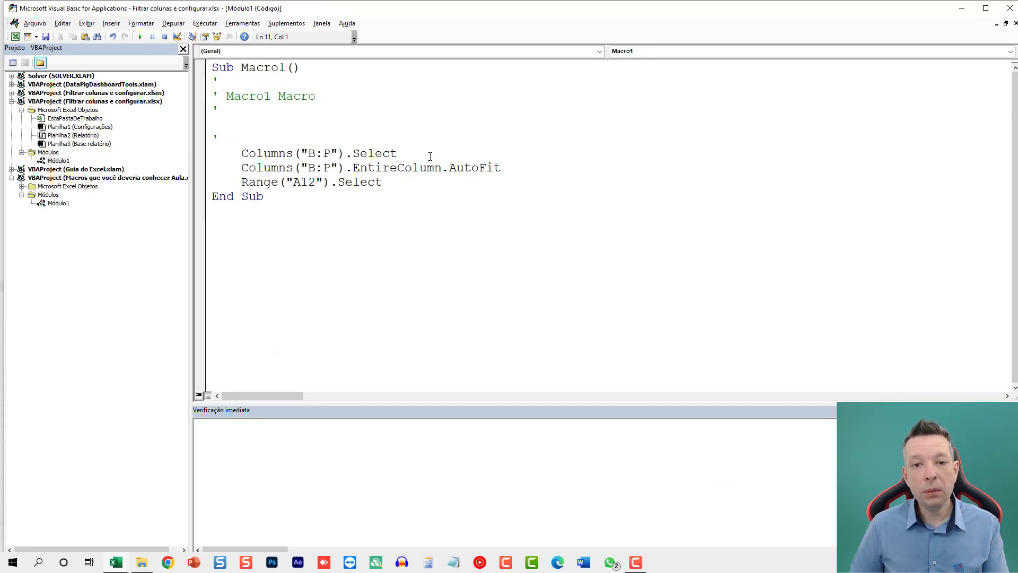
{"action": "left_click_drag", "start_coordinate": [517, 167], "coordinate": [212, 168]}
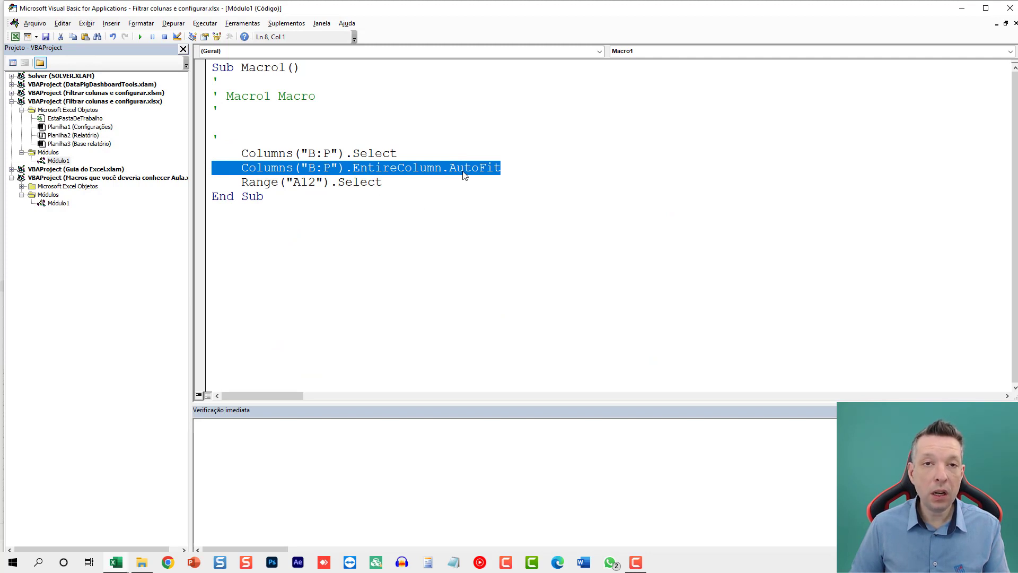
Step: Delete the comments, blank lines and both Select statements from Macro1, keeping only Columns("B:P").EntireColumn.AutoFit
{"action": "left_click_drag", "start_coordinate": [412, 153], "coordinate": [212, 81]}
{"action": "key", "text": "Delete"}
{"action": "left_click_drag", "start_coordinate": [396, 115], "coordinate": [213, 111]}
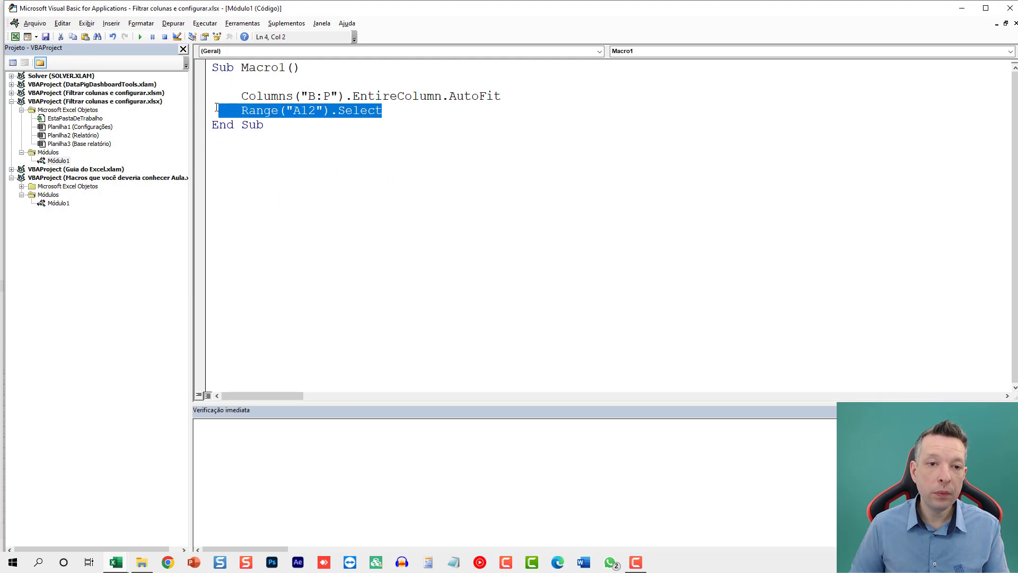
{"action": "key", "text": "Delete"}
{"action": "key", "text": "BackSpace"}
{"action": "key", "text": "BackSpace"}
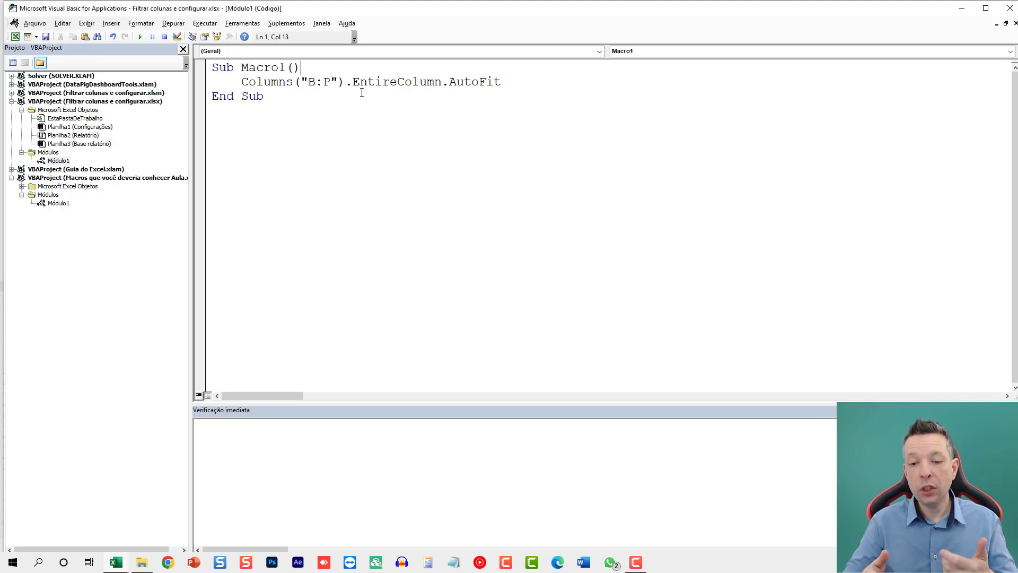
Step: Rename the Macro1 procedure to lsAjustarColunas and close the VBA editor
{"action": "double_click", "coordinate": [276, 67]}
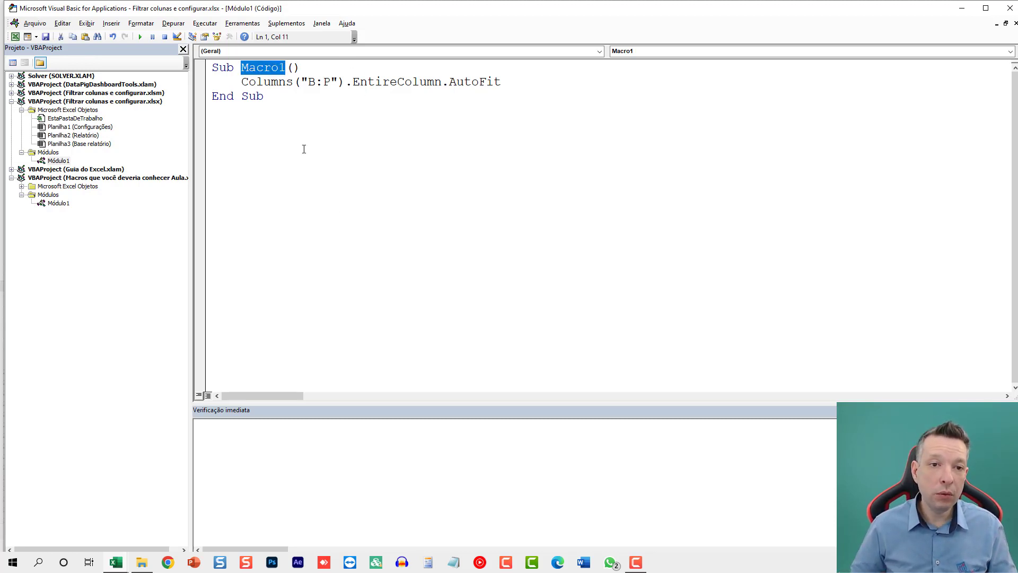
{"action": "type", "text": "LSa"}
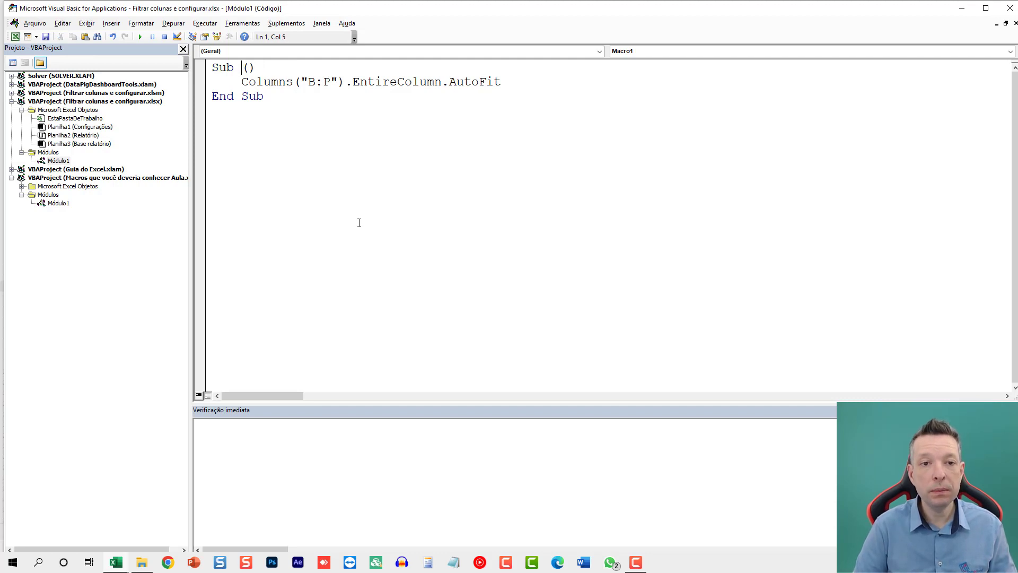
{"action": "type", "text": "just"}
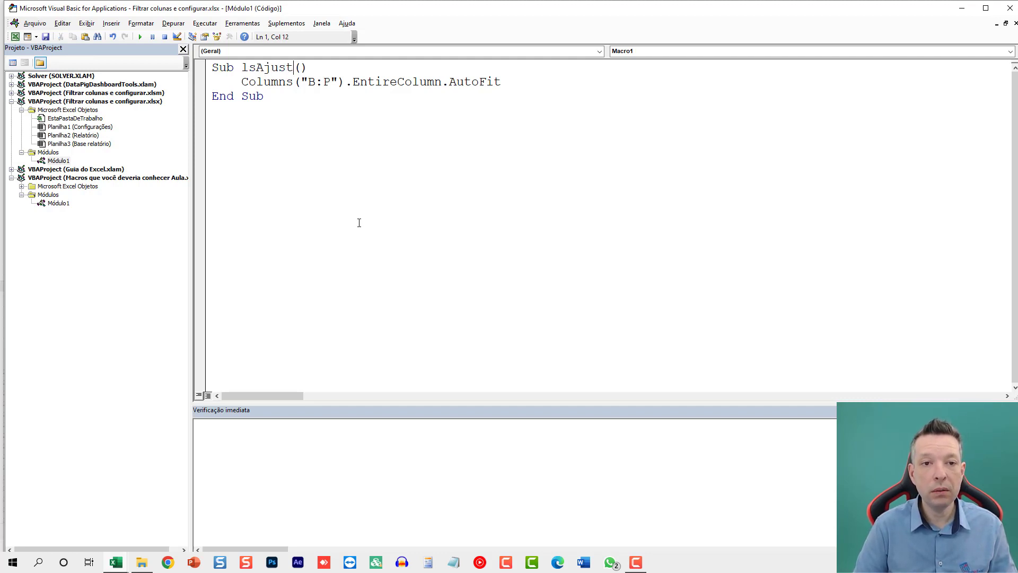
{"action": "type", "text": "arColunas"}
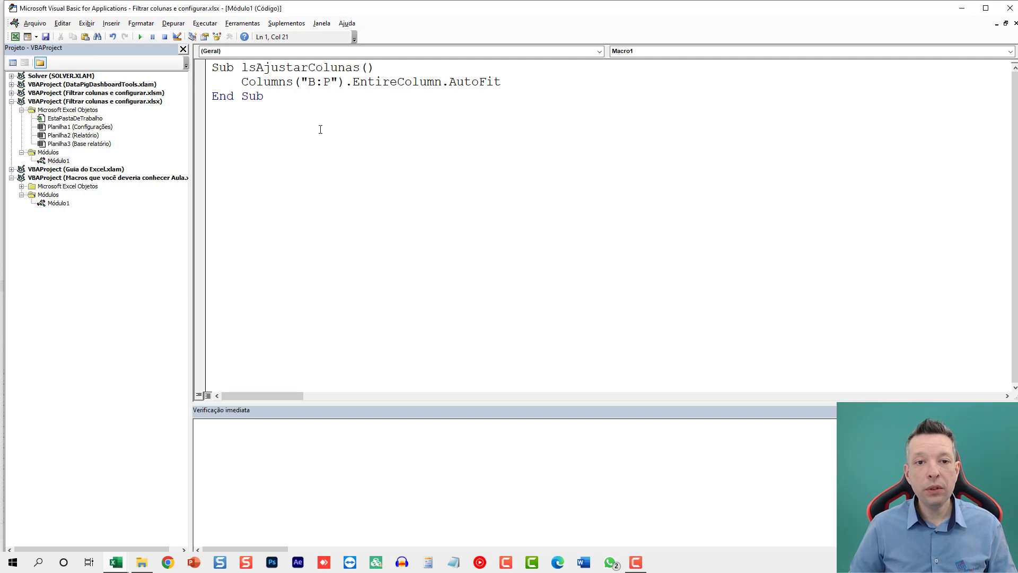
{"action": "left_click", "coordinate": [247, 81]}
{"action": "double_click", "coordinate": [268, 68]}
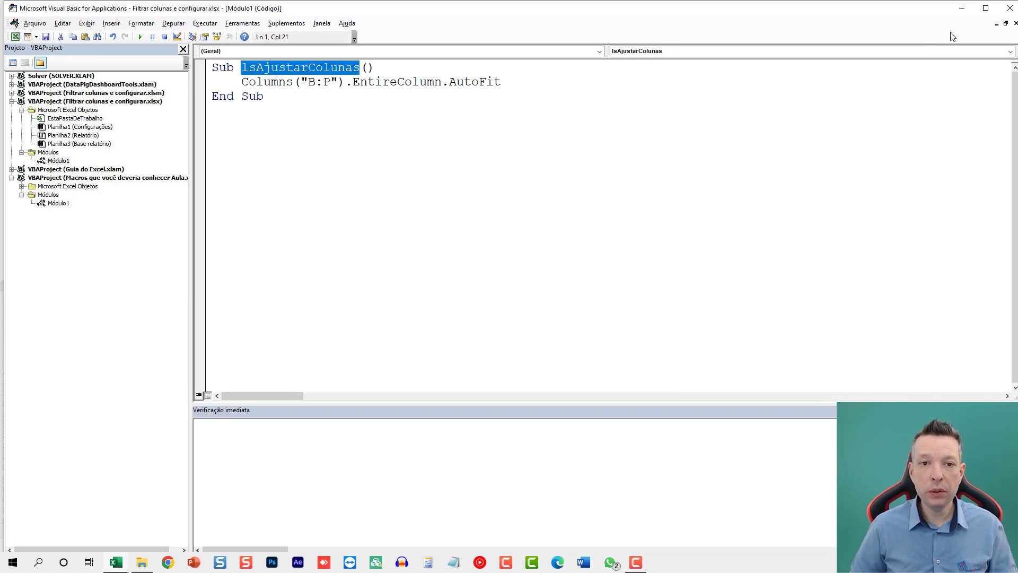
{"action": "left_click", "coordinate": [1008, 10]}
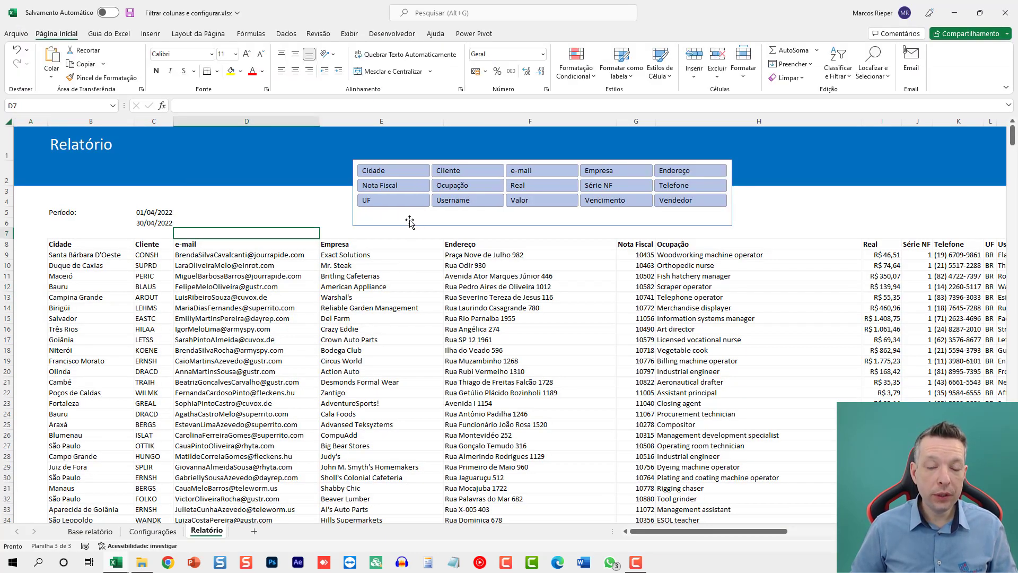
Step: Review the Campos slicer's size and properties, and shorten the slicer to end just below its third row of fields
{"action": "right_click", "coordinate": [410, 222]}
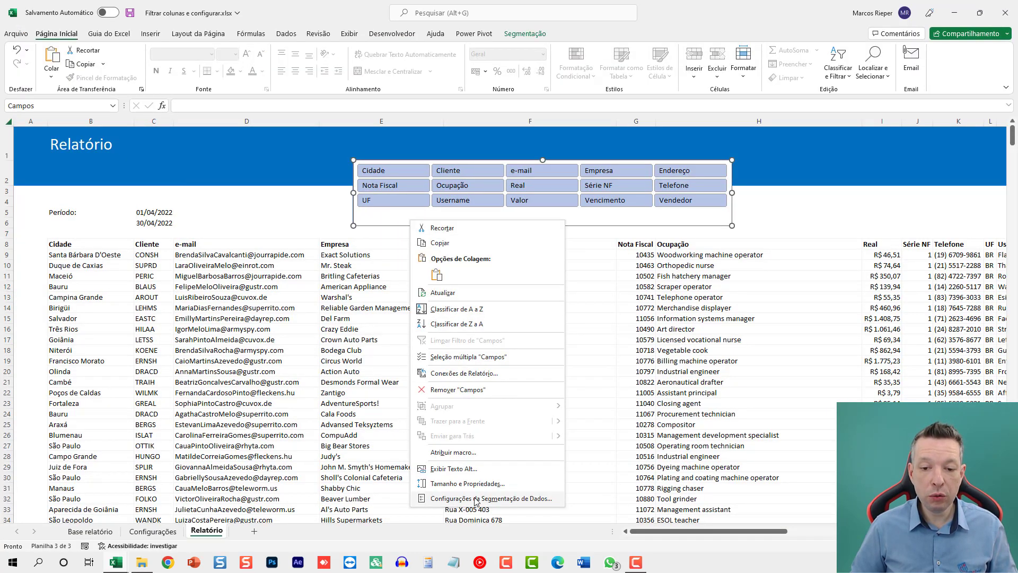
{"action": "left_click", "coordinate": [477, 483]}
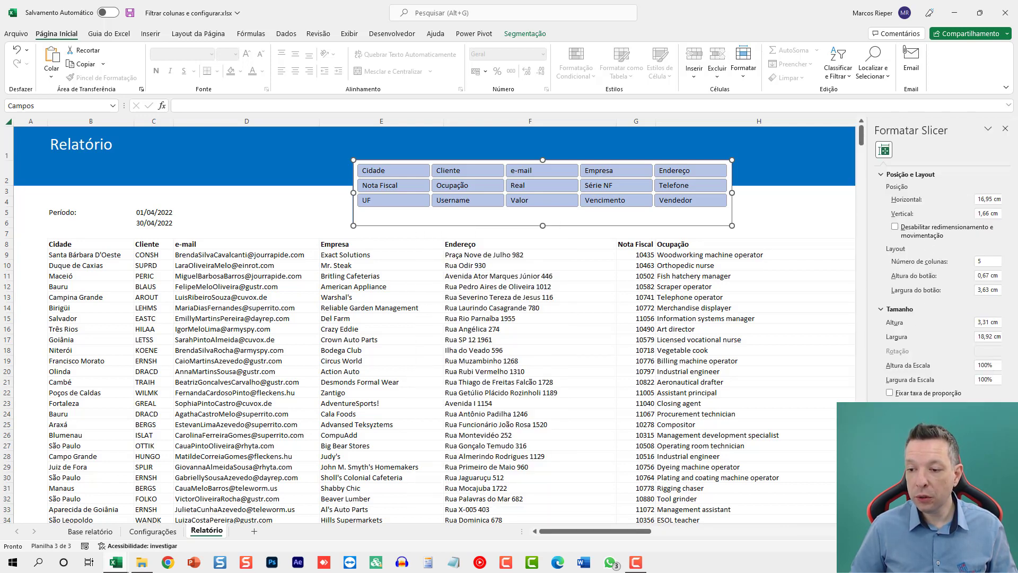
{"action": "left_click", "coordinate": [1005, 128]}
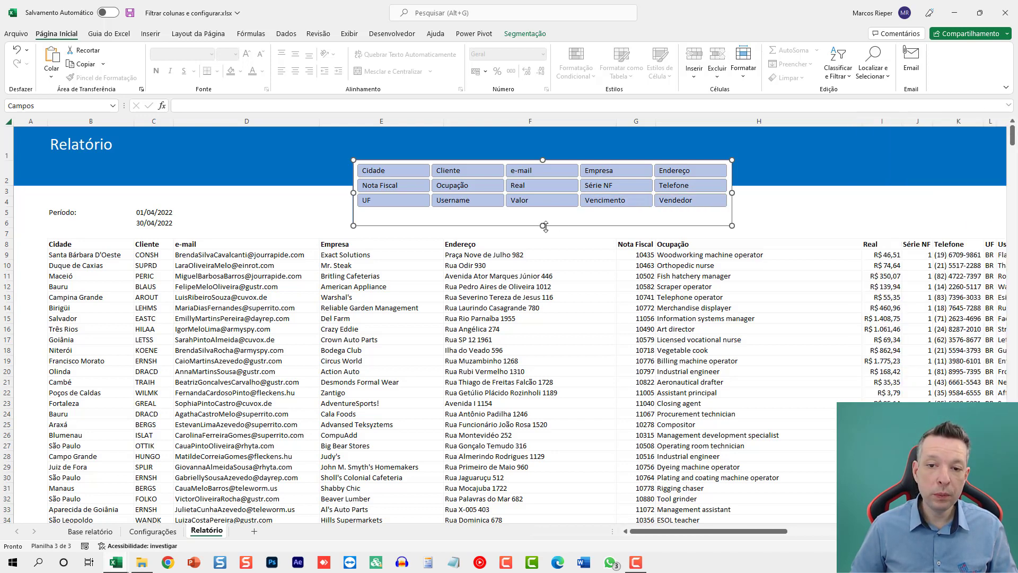
{"action": "left_click_drag", "start_coordinate": [543, 225], "coordinate": [542, 211]}
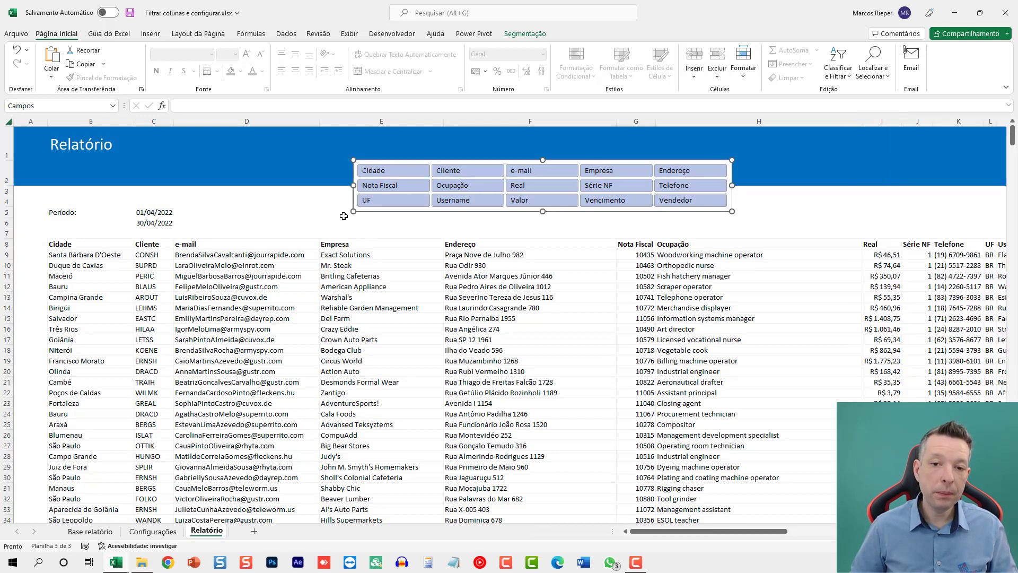
Step: Draw a rectangle about 4 cm wide and 1.5 cm high beside the Período dates and label it "Ajustar Colunas"
{"action": "left_click", "coordinate": [257, 190]}
{"action": "left_click", "coordinate": [150, 33]}
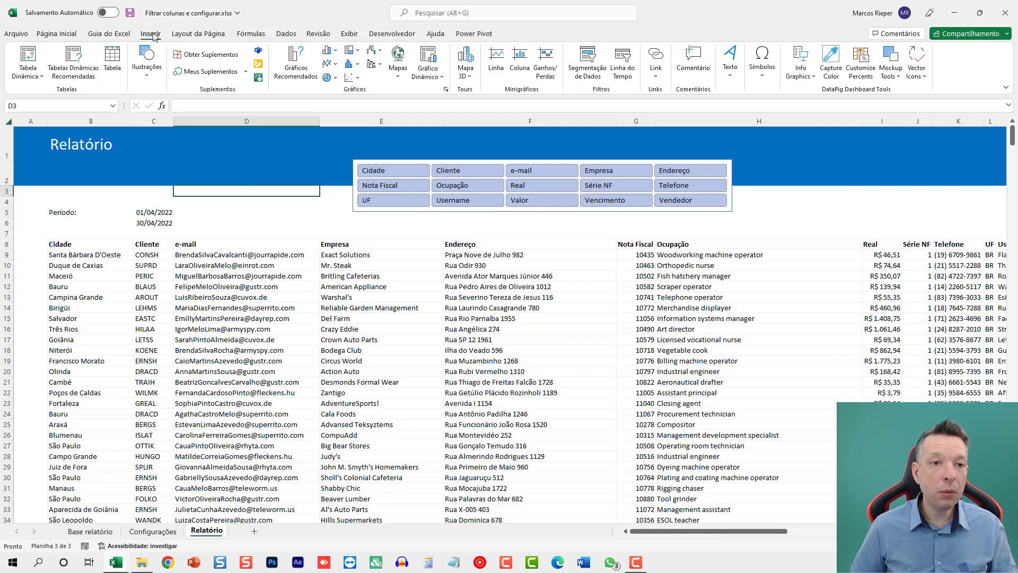
{"action": "left_click", "coordinate": [151, 65]}
{"action": "left_click", "coordinate": [172, 112]}
{"action": "left_click", "coordinate": [197, 159]}
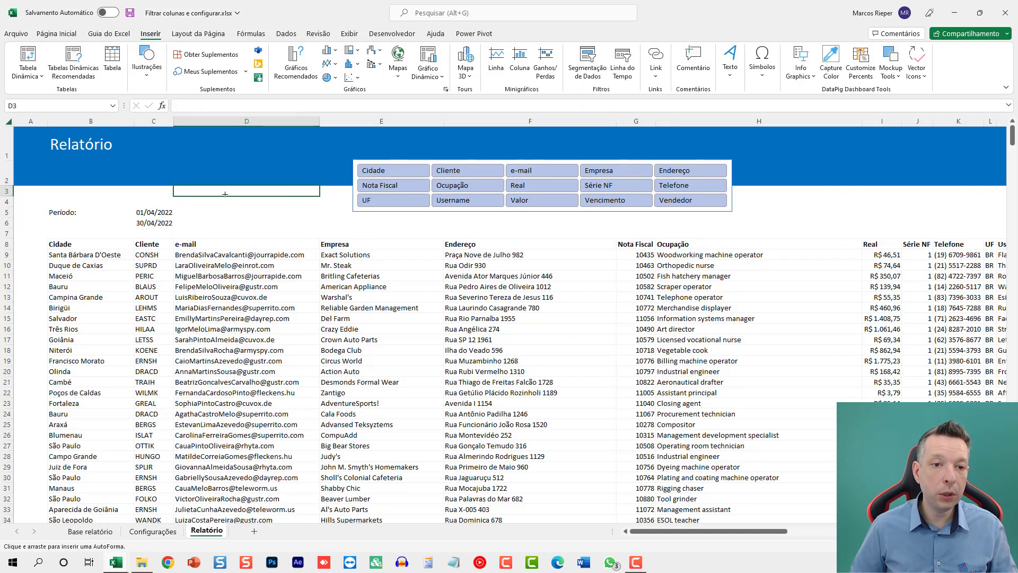
{"action": "left_click_drag", "start_coordinate": [201, 202], "coordinate": [283, 233]}
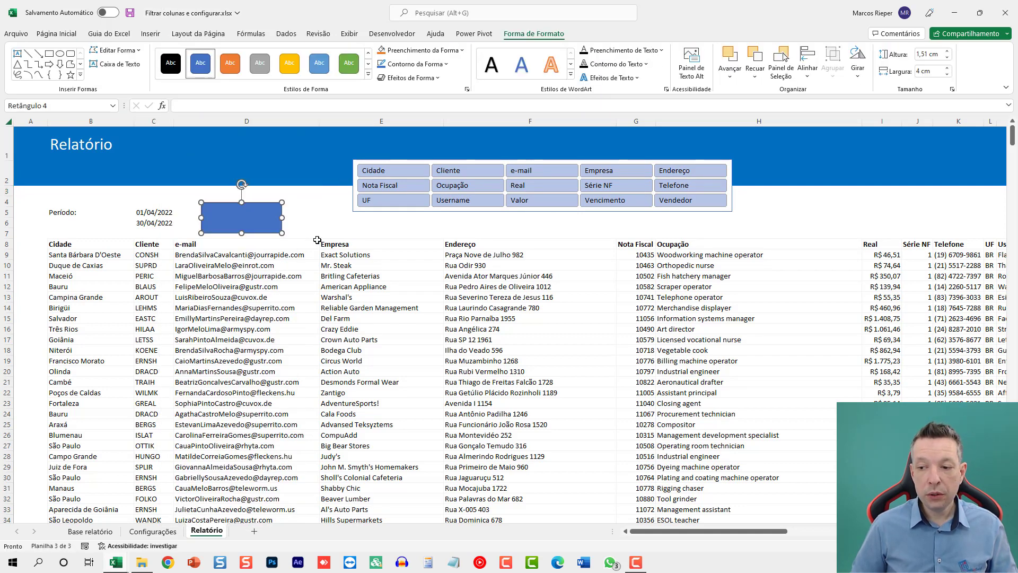
{"action": "type", "text": "Ajust"}
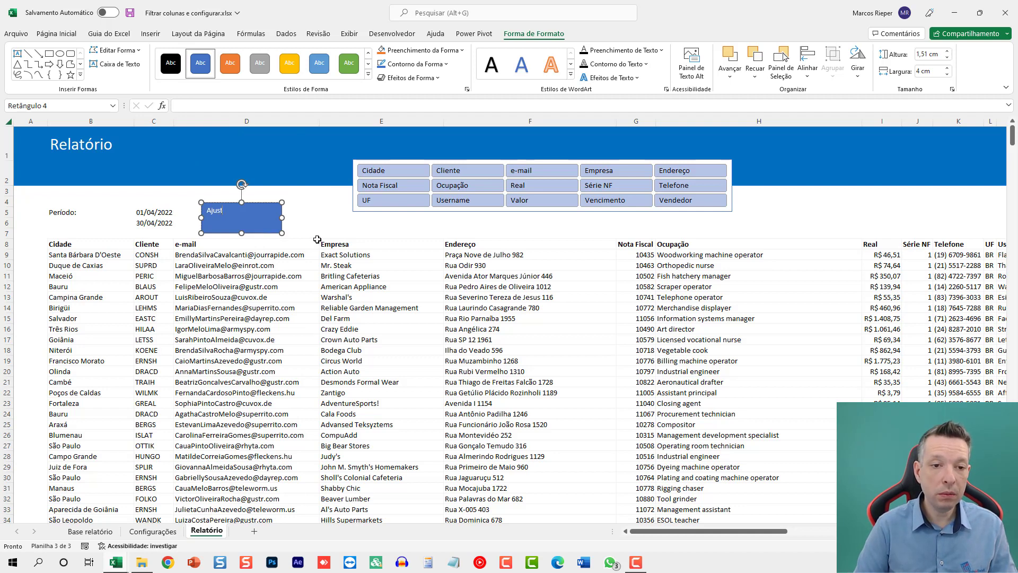
{"action": "type", "text": "ar Colun"}
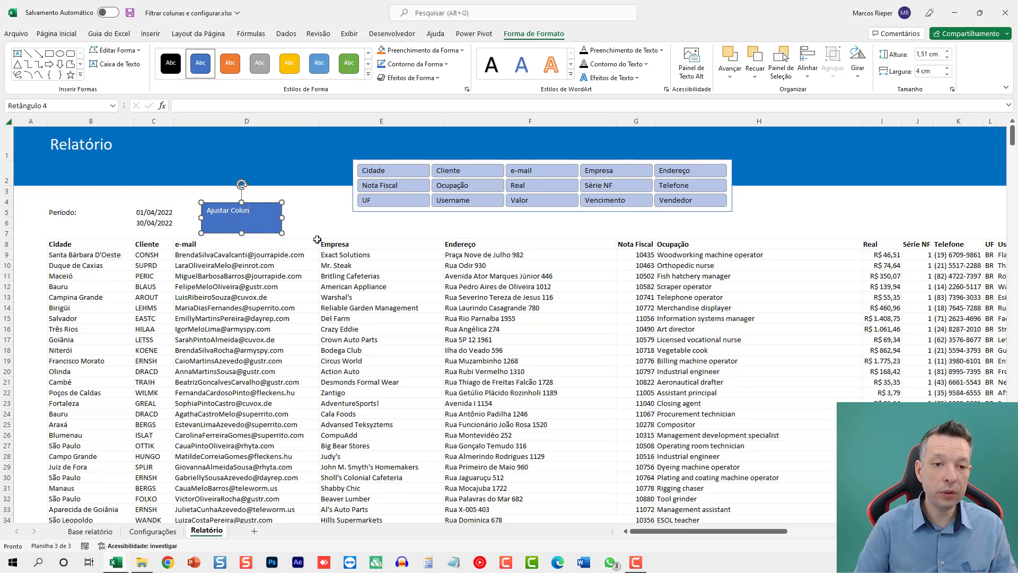
{"action": "type", "text": "as"}
{"action": "left_click", "coordinate": [304, 225]}
Step: Center the "Ajustar Colunas" text horizontally and vertically within the rectangle
{"action": "left_click", "coordinate": [250, 221]}
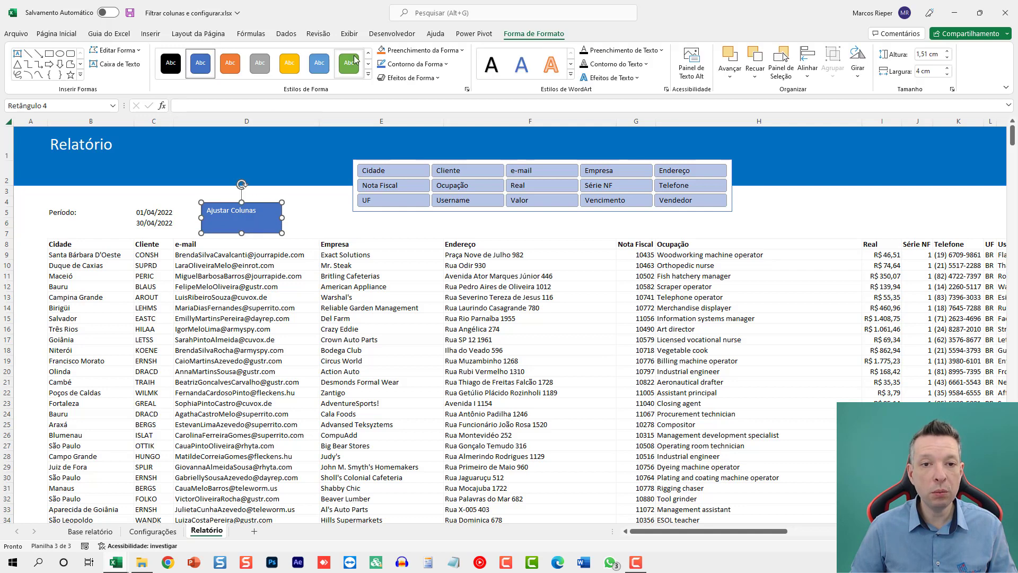
{"action": "left_click", "coordinate": [57, 34]}
{"action": "left_click", "coordinate": [295, 71]}
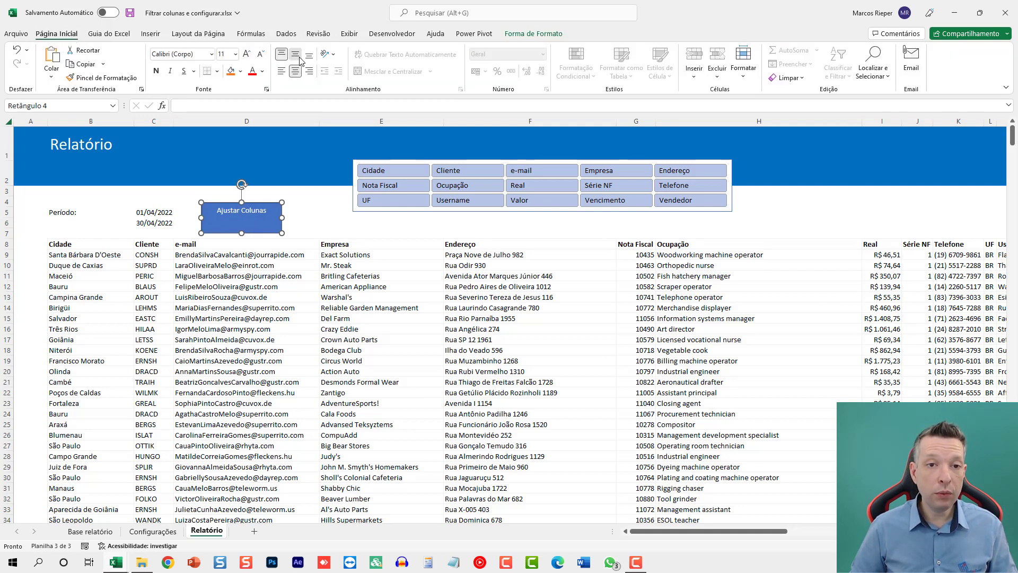
{"action": "left_click", "coordinate": [296, 54]}
Step: Set the Ajustar Colunas rectangle's positioning to "Não mover ou dimensionar com células"
{"action": "right_click", "coordinate": [263, 204]}
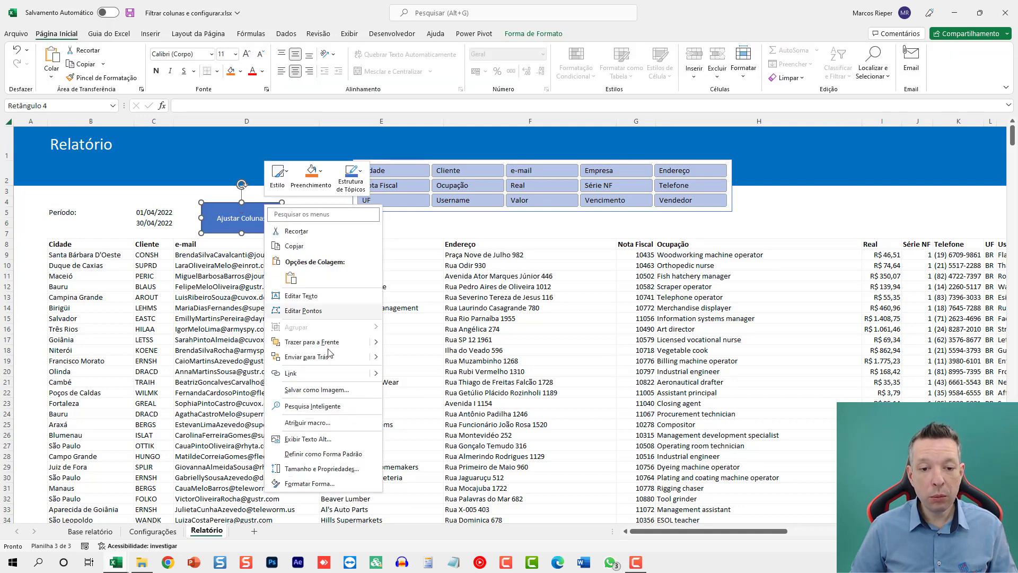
{"action": "left_click", "coordinate": [296, 470]}
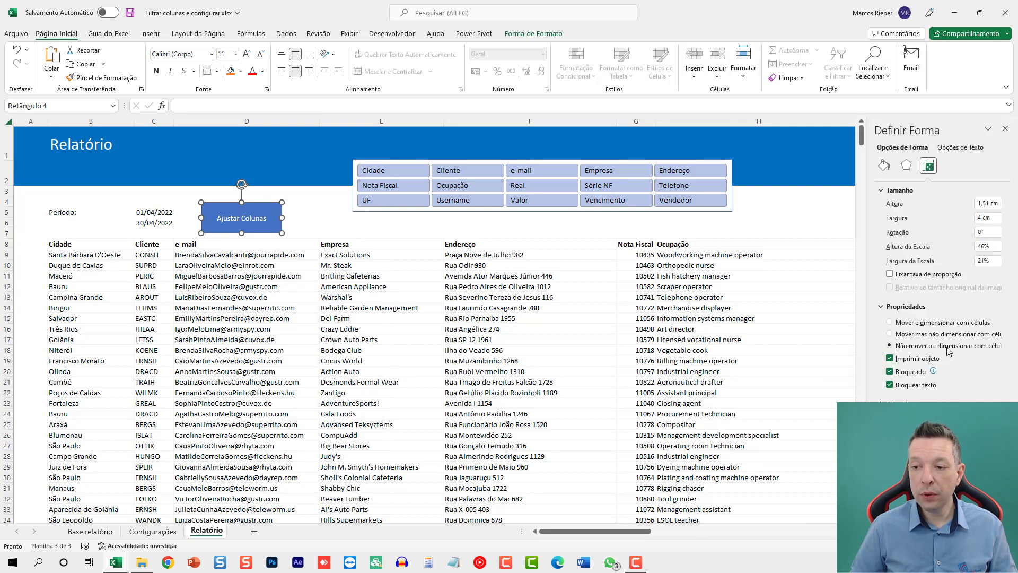
{"action": "left_click", "coordinate": [1006, 130]}
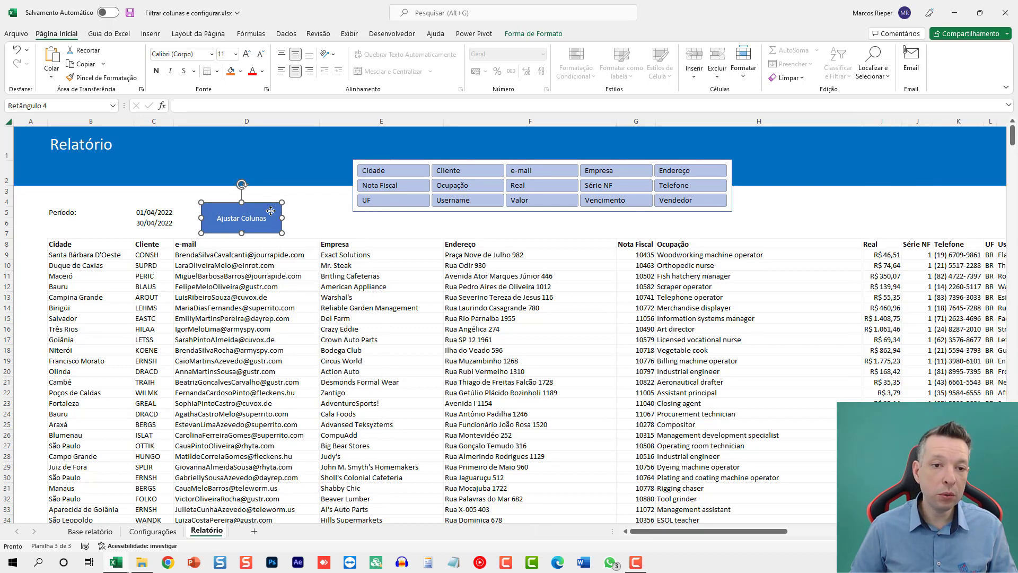
Step: Assign the lsAjustarColunas macro to the Ajustar Colunas rectangle and return to the report cells
{"action": "right_click", "coordinate": [255, 208]}
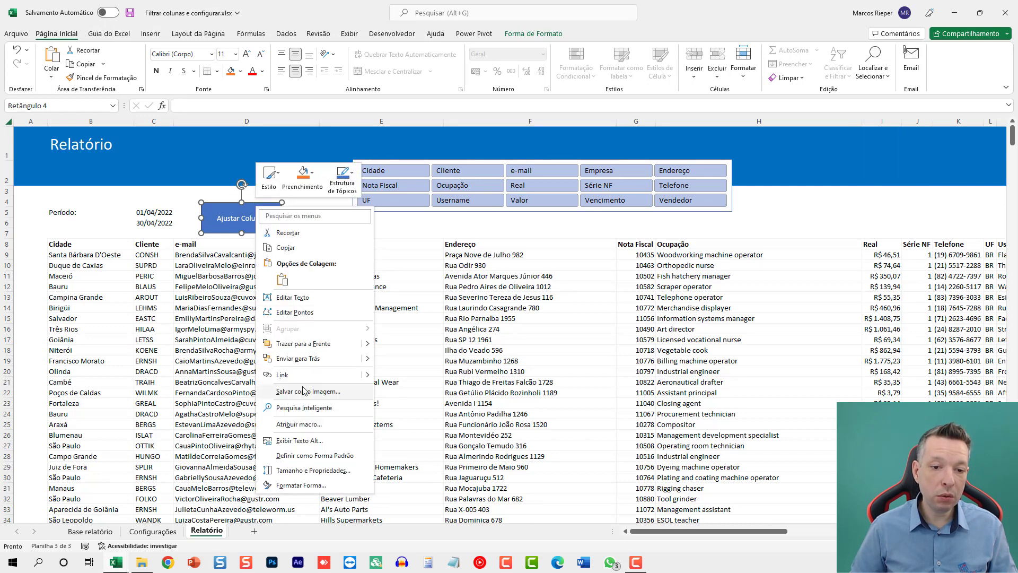
{"action": "left_click", "coordinate": [302, 424]}
{"action": "left_click", "coordinate": [222, 361]}
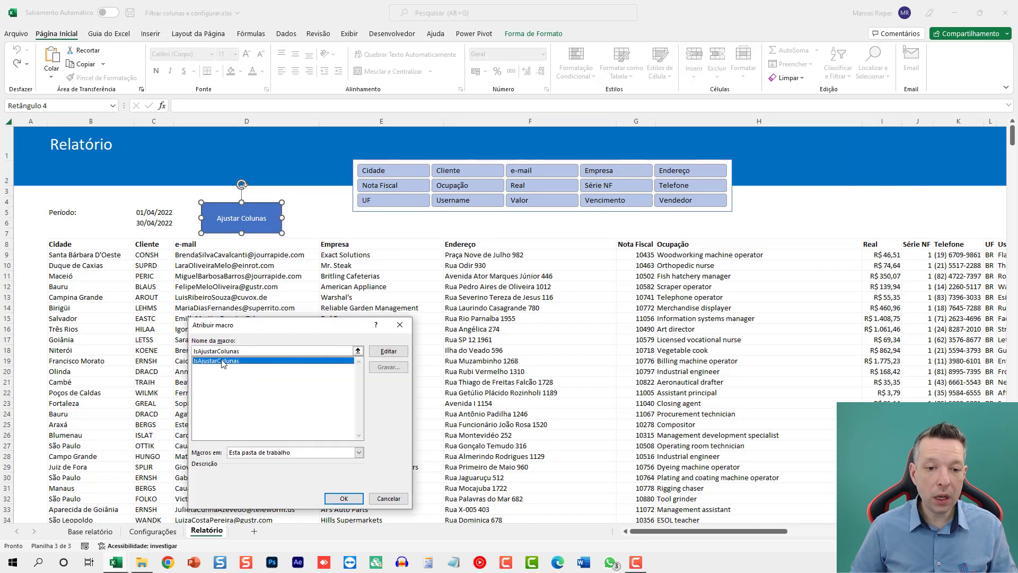
{"action": "left_click", "coordinate": [344, 498]}
{"action": "left_click", "coordinate": [294, 264]}
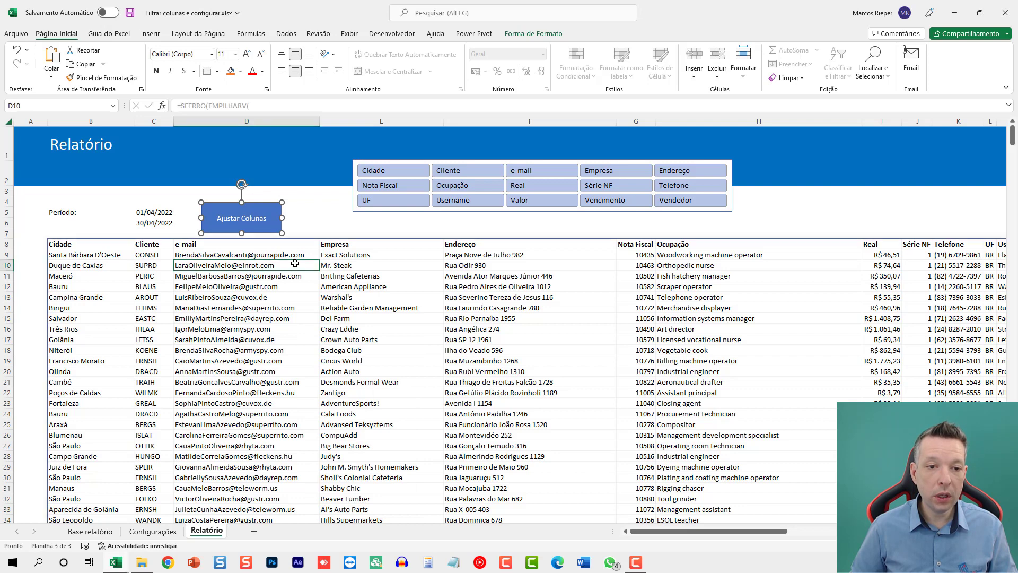
Step: Show only Ocupação, Real, Série NF, Username and Valor through the Campos slicer and run the Ajustar Colunas macro
{"action": "left_click", "coordinate": [525, 185]}
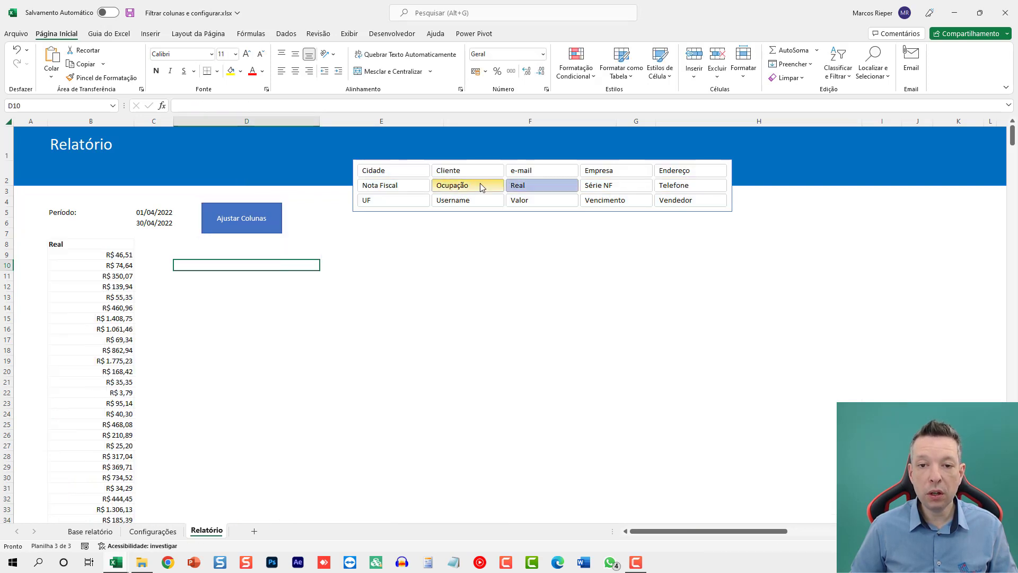
{"action": "left_click", "coordinate": [479, 185]}
{"action": "left_click", "coordinate": [467, 199], "text": "ctrl"}
{"action": "left_click", "coordinate": [538, 200], "text": "ctrl"}
{"action": "left_click", "coordinate": [538, 185], "text": "ctrl"}
{"action": "left_click", "coordinate": [610, 185], "text": "ctrl"}
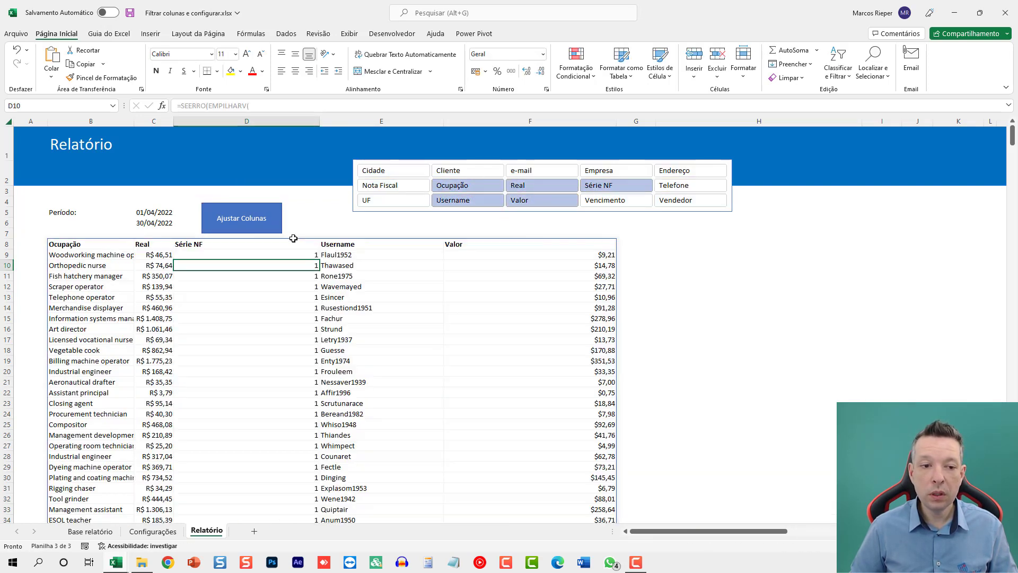
{"action": "left_click", "coordinate": [231, 218]}
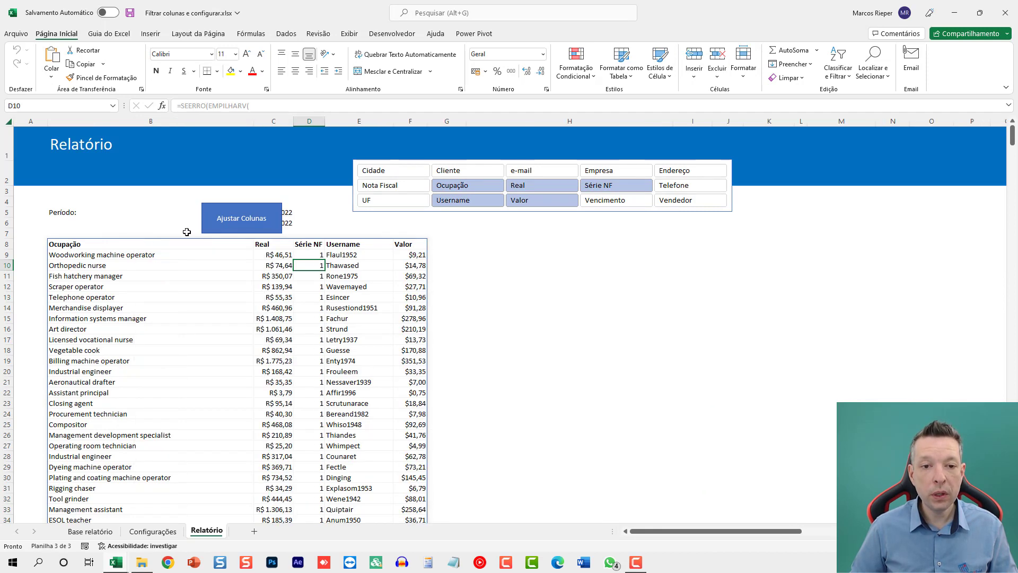
Step: Move the Campos slicer into the blue header beside the Relatório title and place the Ajustar Colunas button just after it
{"action": "left_click", "coordinate": [214, 208], "text": "ctrl"}
{"action": "left_click_drag", "start_coordinate": [214, 208], "coordinate": [760, 157]}
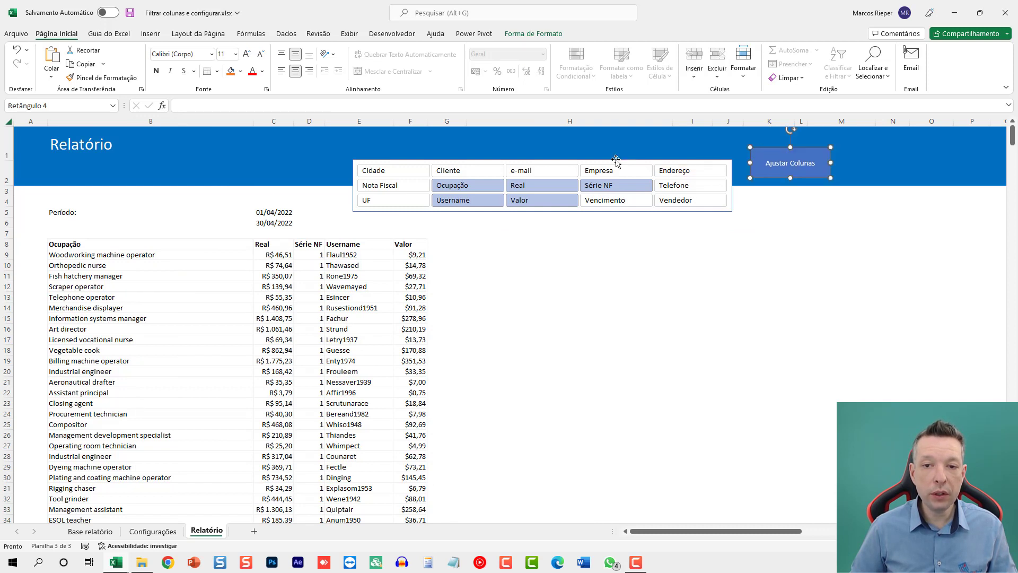
{"action": "left_click_drag", "start_coordinate": [615, 160], "coordinate": [380, 128]}
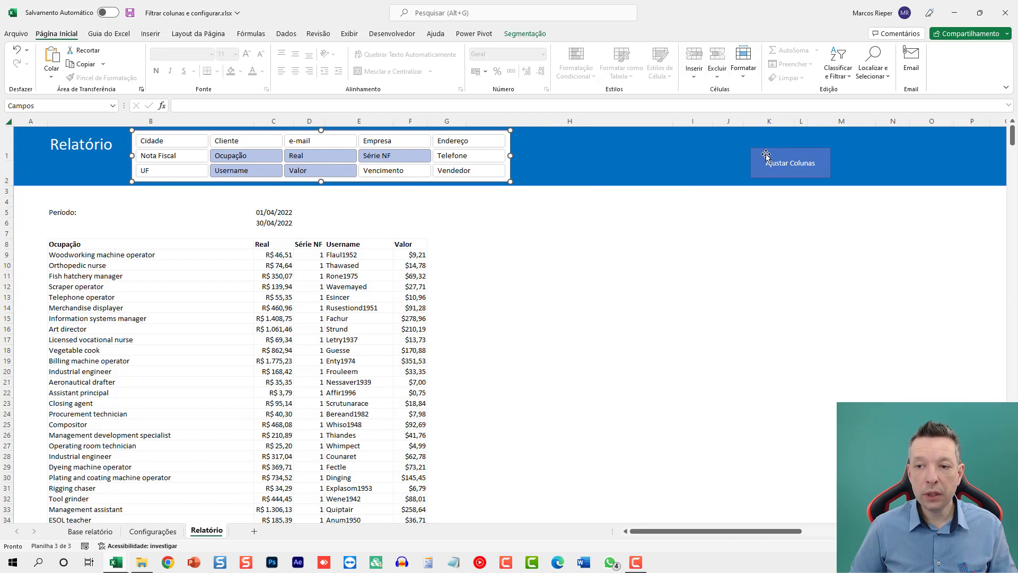
{"action": "right_click", "coordinate": [786, 154]}
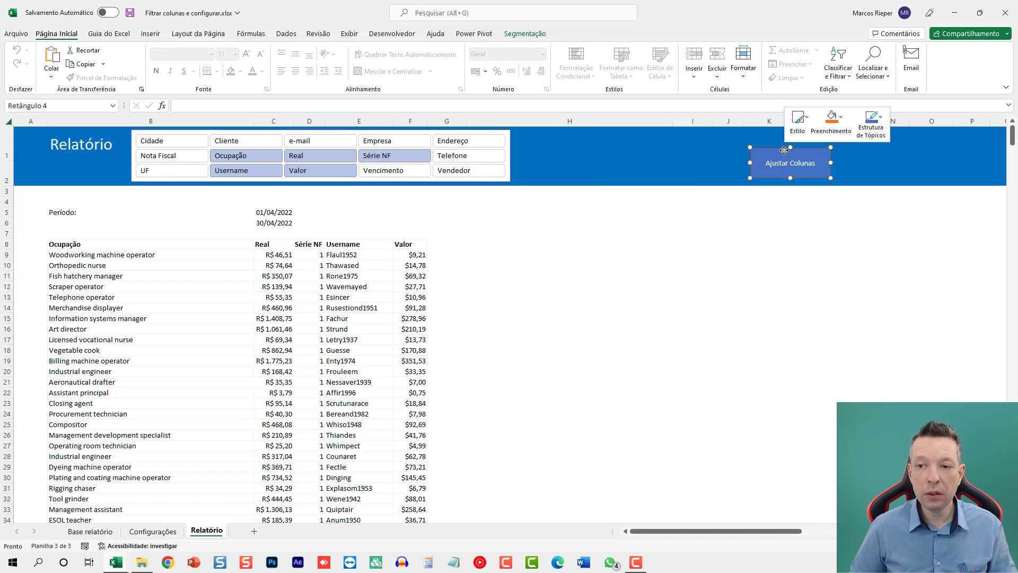
{"action": "left_click_drag", "start_coordinate": [786, 154], "coordinate": [539, 139]}
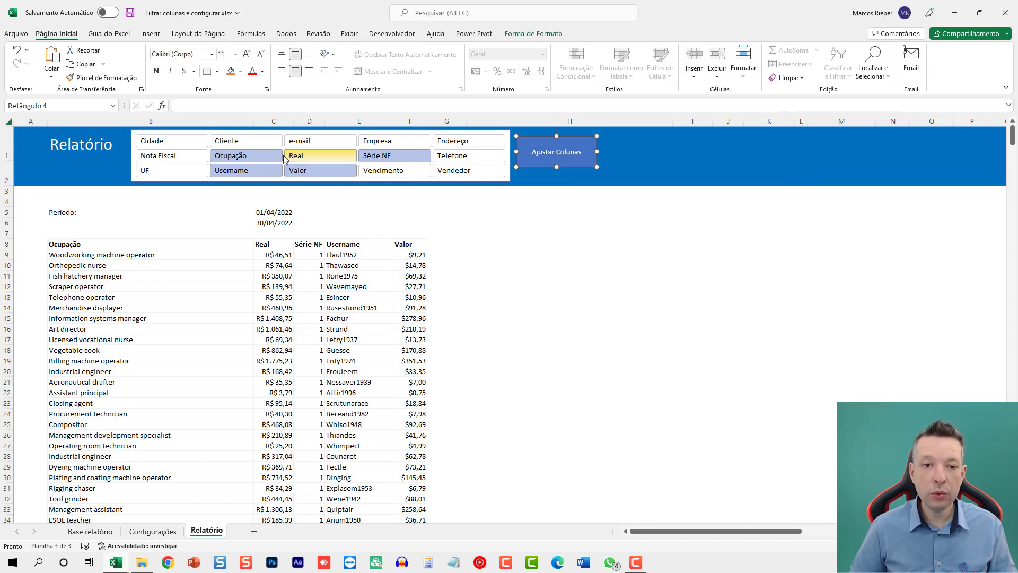
Step: Select all fields in the Campos slicer, then reduce the selection to Cliente, Empresa, Real, Username and Valor
{"action": "left_click_drag", "start_coordinate": [153, 141], "coordinate": [535, 166]}
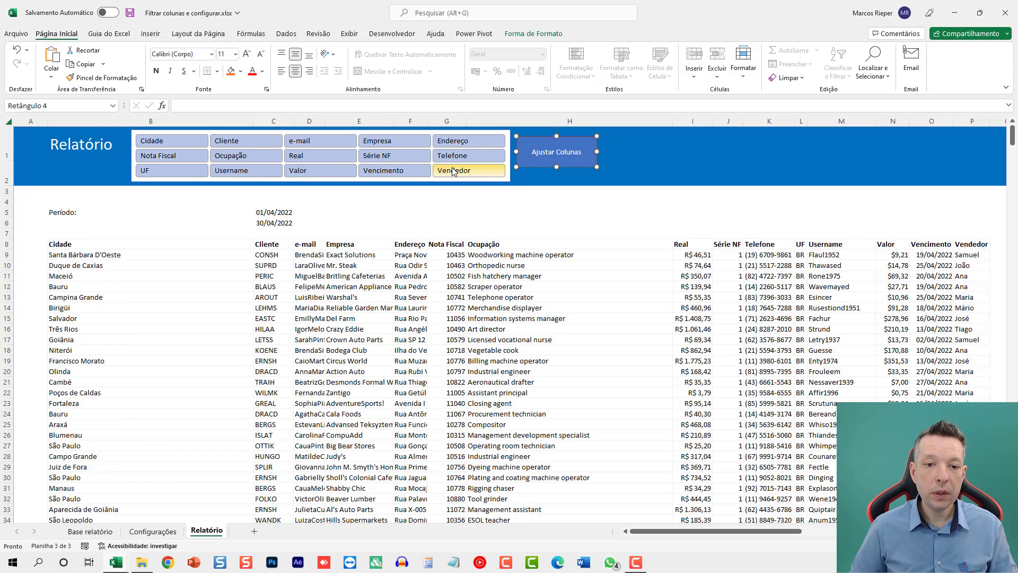
{"action": "left_click", "coordinate": [350, 169]}
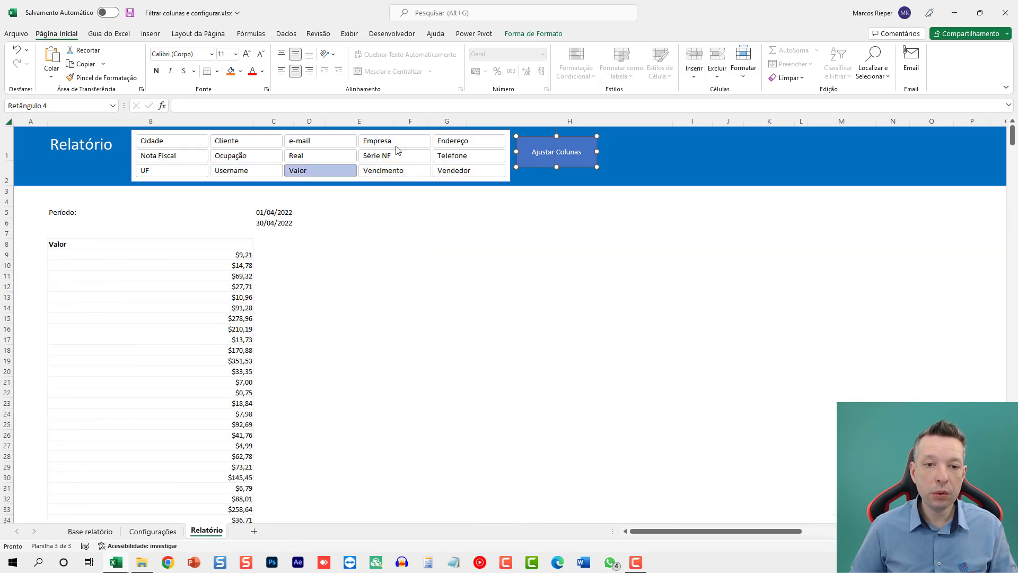
{"action": "left_click", "coordinate": [395, 141], "text": "ctrl"}
{"action": "left_click", "coordinate": [319, 155], "text": "ctrl"}
{"action": "left_click", "coordinate": [267, 169], "text": "ctrl"}
{"action": "left_click", "coordinate": [265, 143], "text": "ctrl"}
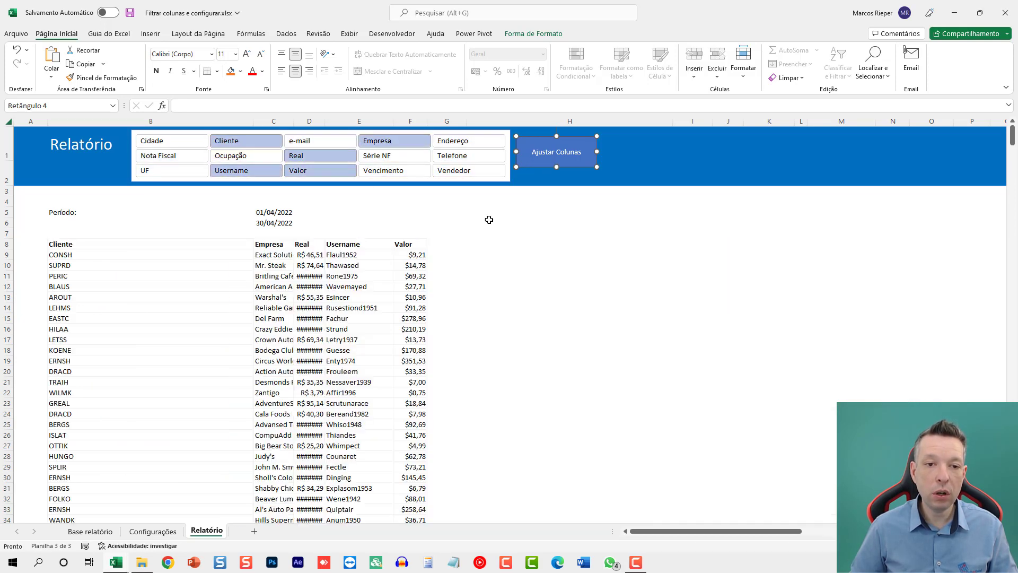
{"action": "left_click", "coordinate": [653, 155]}
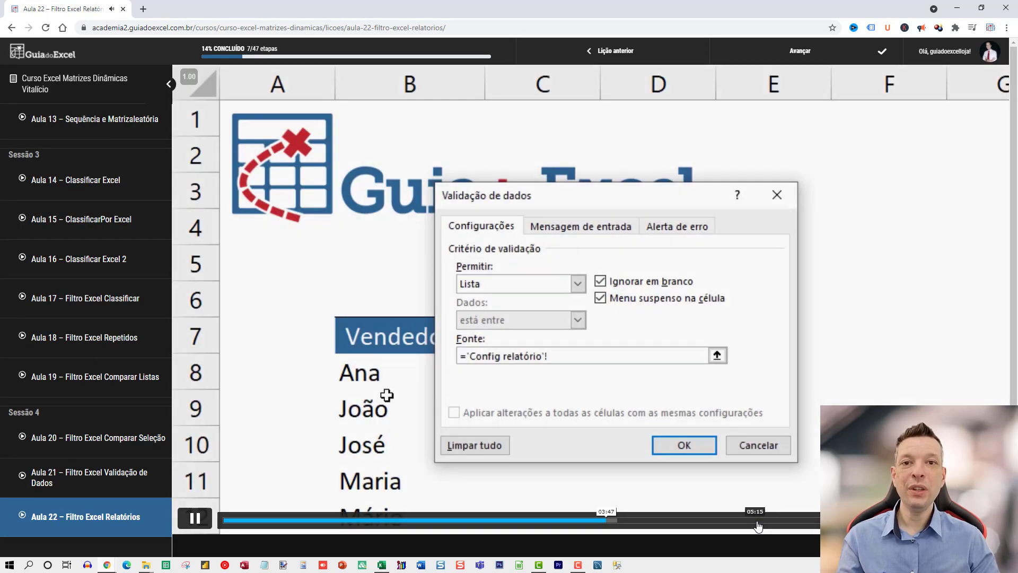
Step: Switch to the Guia do Excel course site, skip ahead in the Aula 22 video and look through the Curso Excel VBA lesson list
{"action": "left_click", "coordinate": [757, 521]}
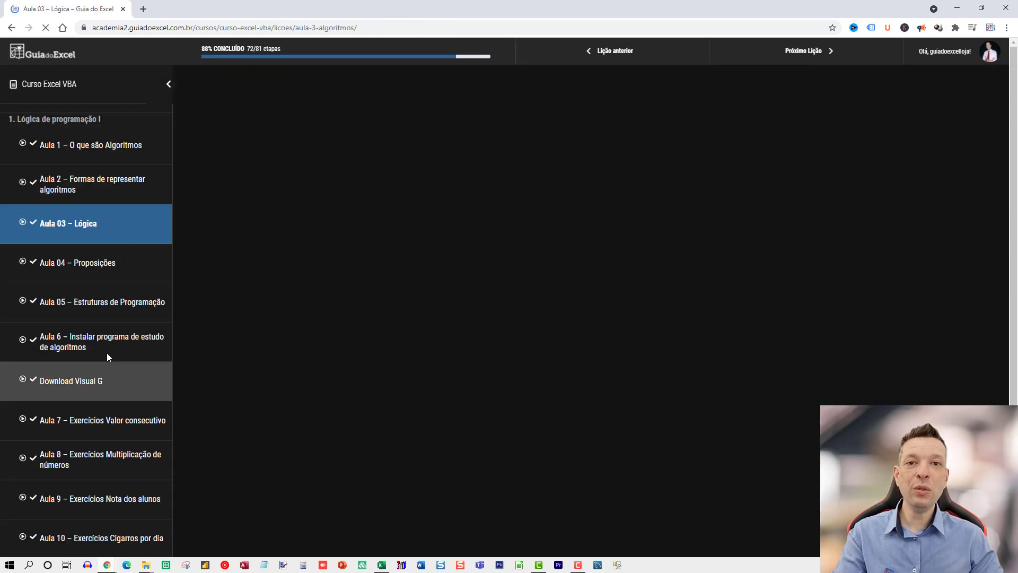
{"action": "scroll", "coordinate": [86, 402], "scroll_direction": "down", "scroll_amount": 9}
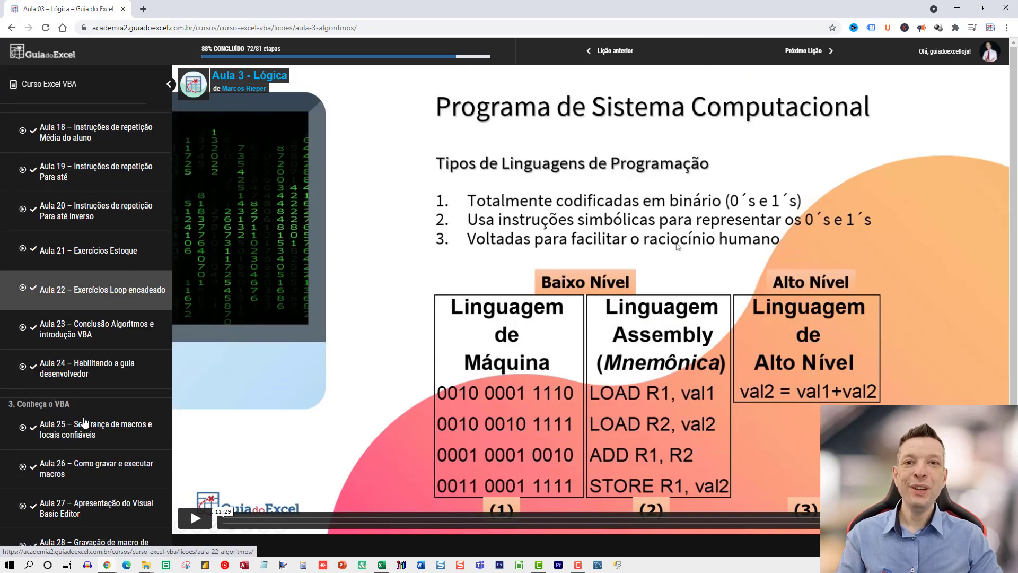
{"action": "scroll", "coordinate": [78, 405], "scroll_direction": "down", "scroll_amount": 7}
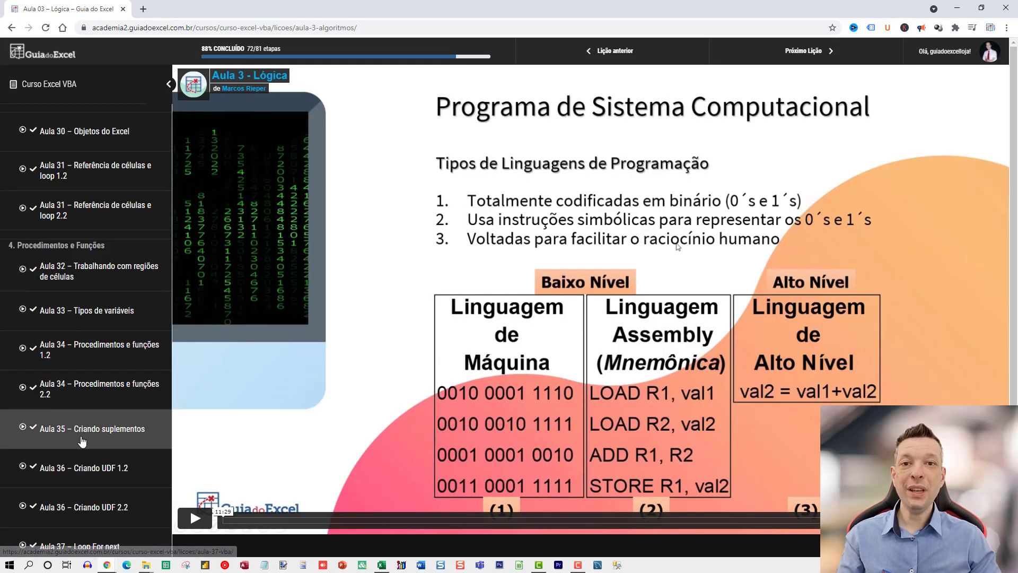
{"action": "scroll", "coordinate": [81, 432], "scroll_direction": "down", "scroll_amount": 6}
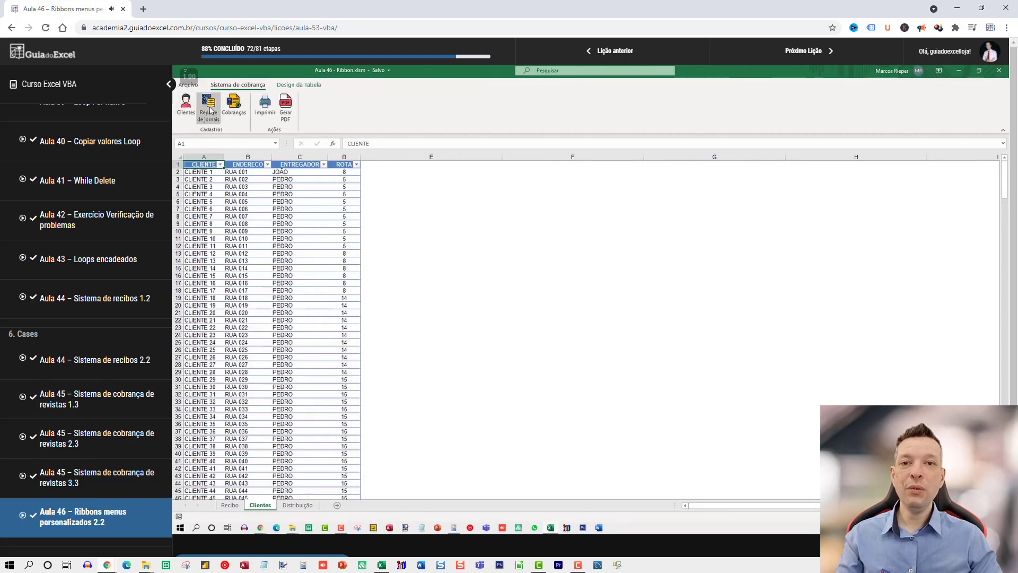
{"action": "left_click", "coordinate": [209, 110]}
{"action": "left_click", "coordinate": [229, 109]}
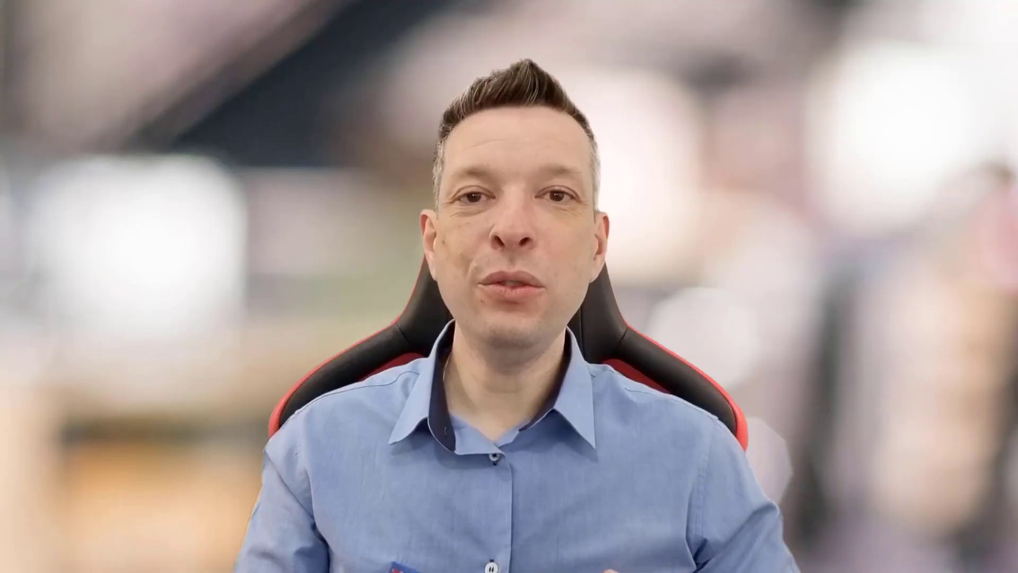